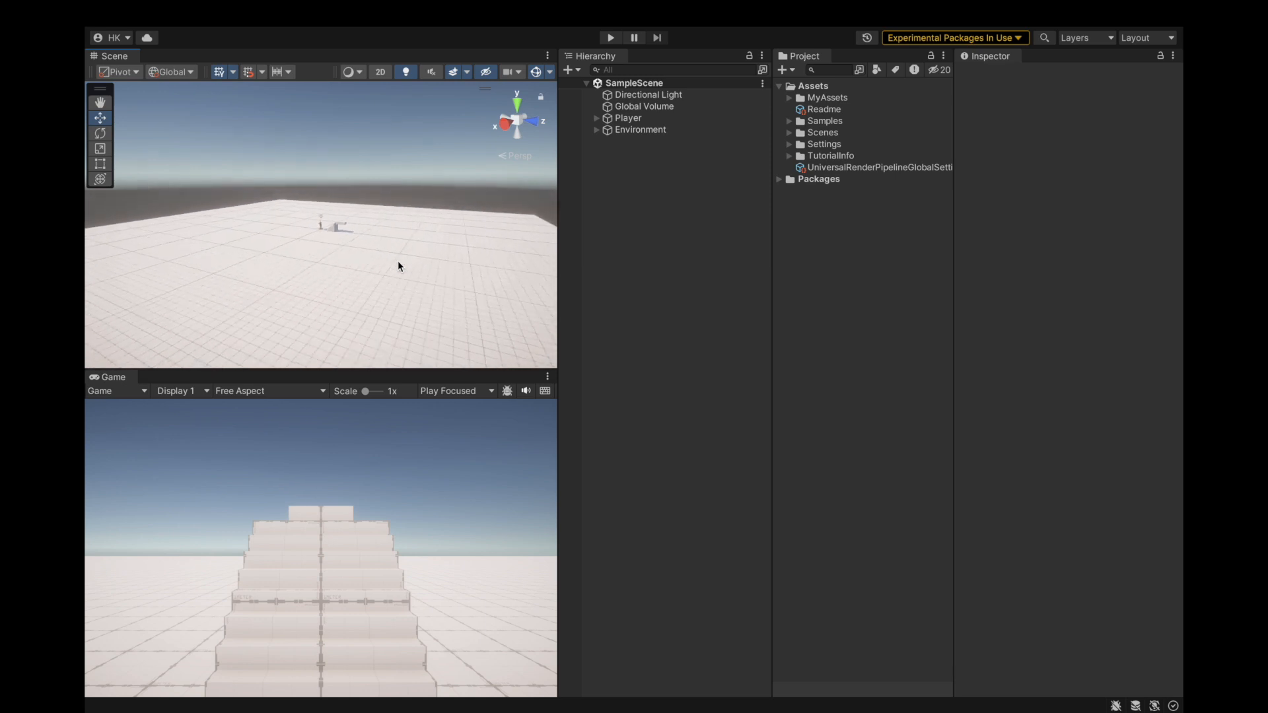
# Select the ground Plane in the scene and open the ProBuilder window.
pyautogui.keyDown('alt'); pyautogui.moveTo(400, 212); pyautogui.dragTo(384, 289); pyautogui.keyUp('alt')
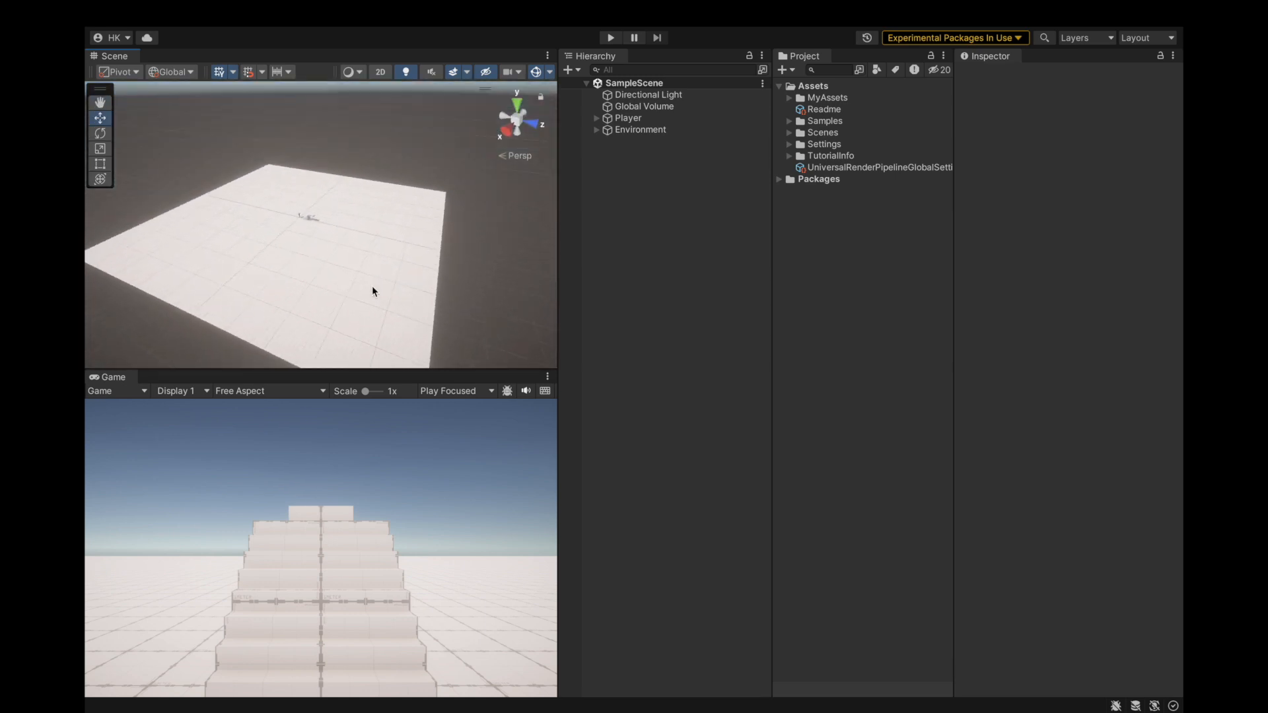
pyautogui.click(308, 225)
pyautogui.click(535, 14)
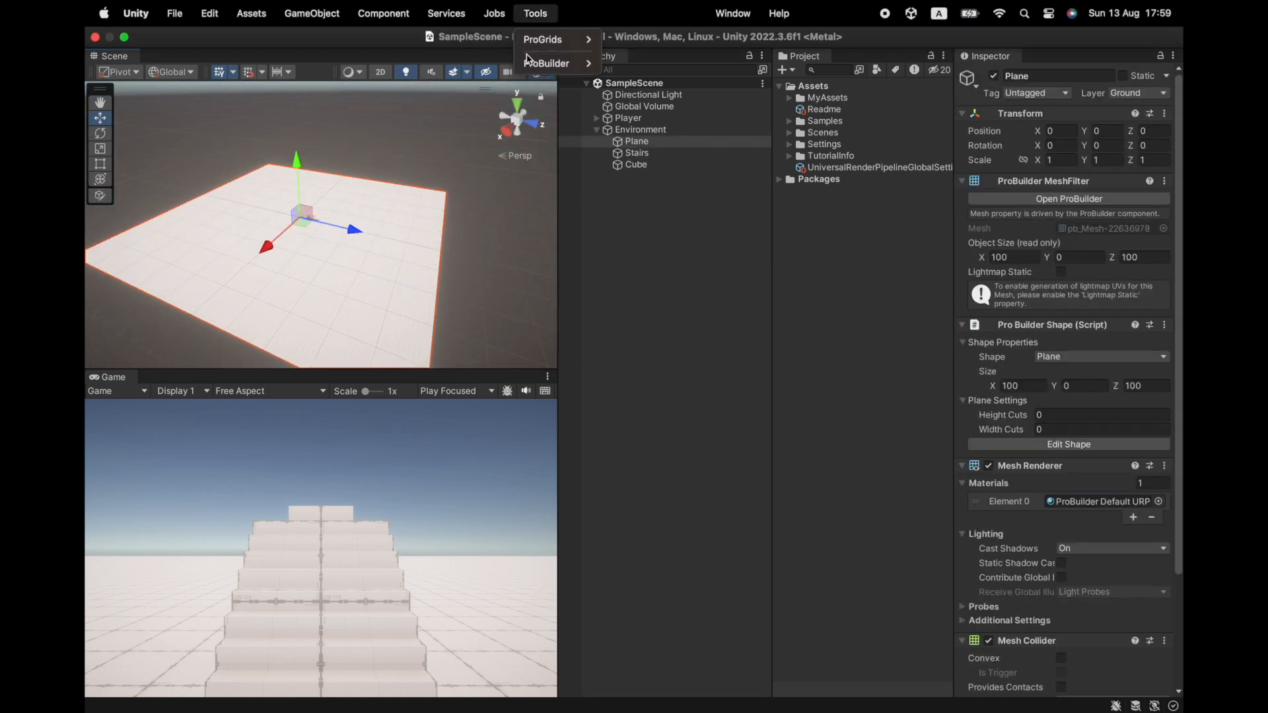
pyautogui.moveTo(551, 65)
pyautogui.click(634, 63)
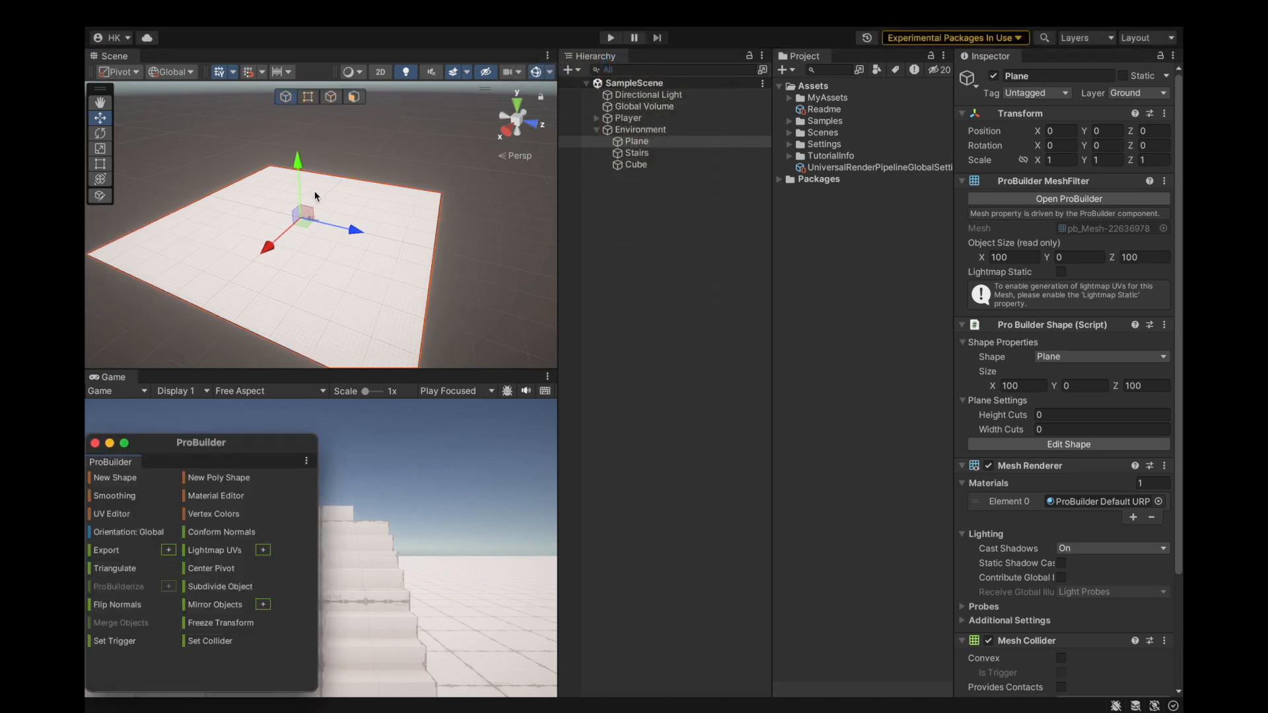
# Open ProGrids and relocate the scene tools overlay so it sits clear of the ProGrids bar.
pyautogui.scroll(-3, 308, 231)
pyautogui.scroll(3, 309, 231)
pyautogui.click(535, 13)
pyautogui.moveTo(558, 40)
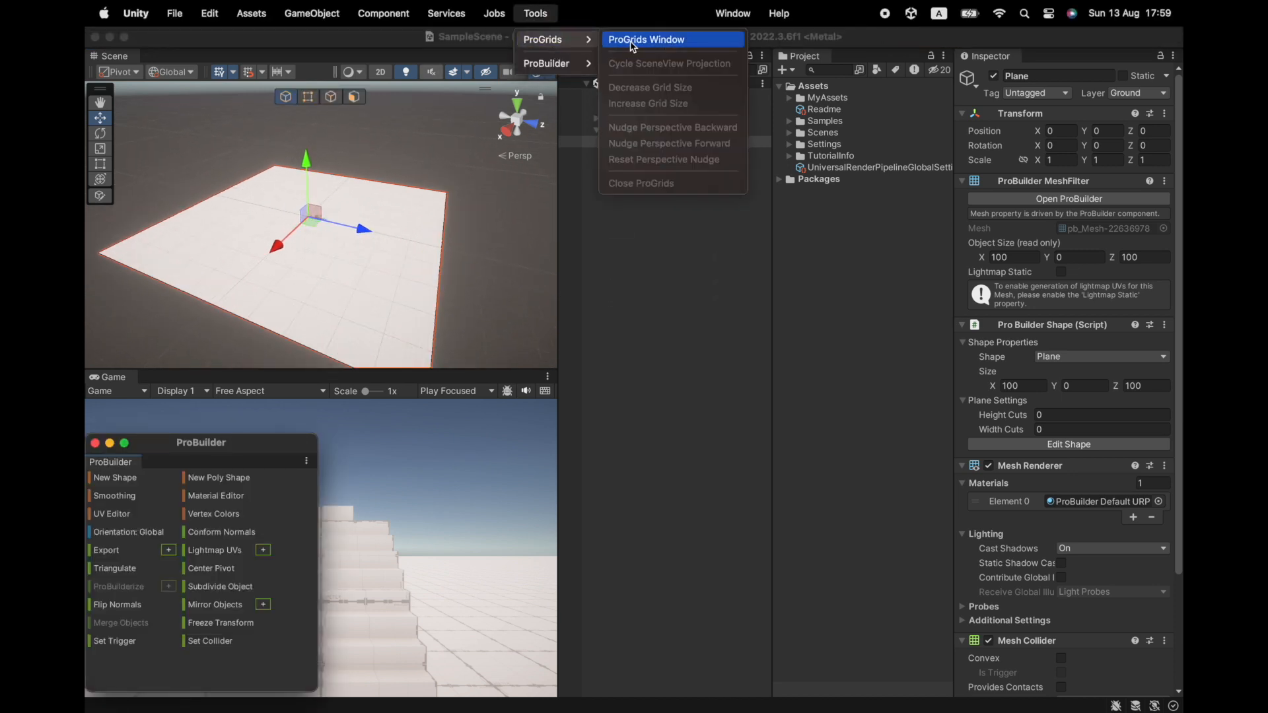
pyautogui.click(633, 41)
pyautogui.moveTo(100, 91); pyautogui.dragTo(566, 195)
pyautogui.moveTo(542, 89); pyautogui.dragTo(542, 180)
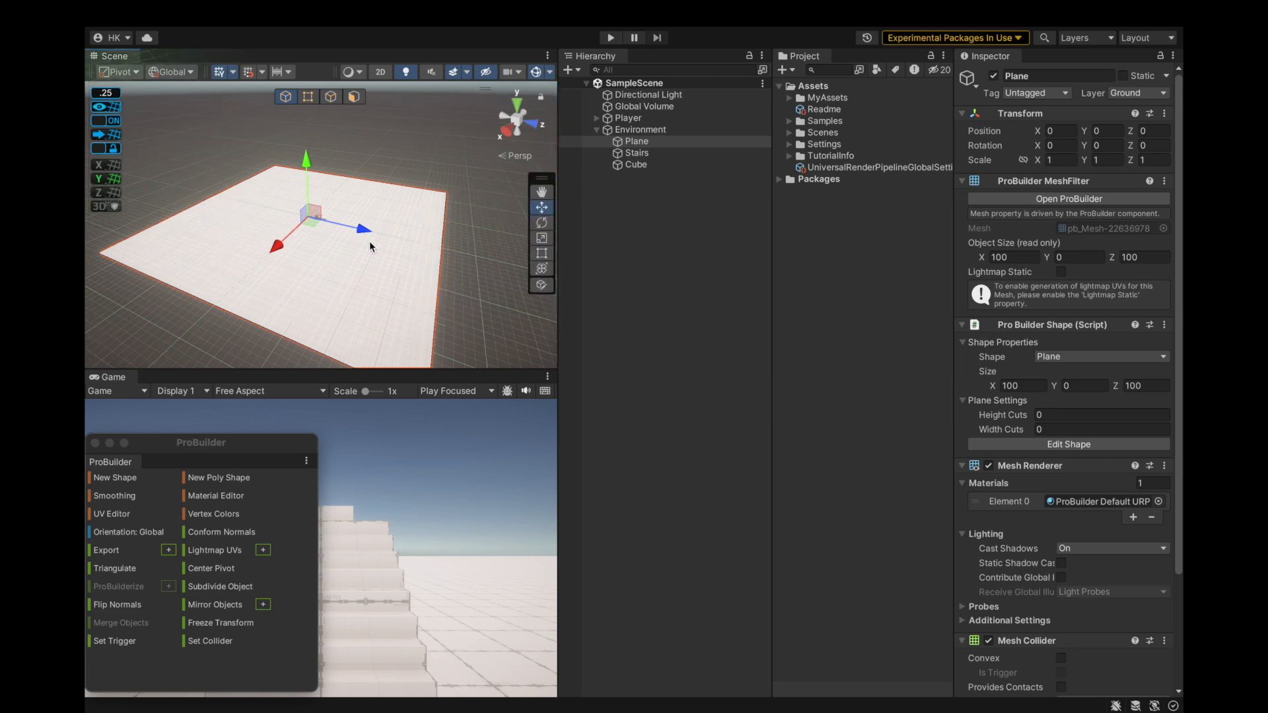
# Activate edge selection and select one outer edge of the Plane, undoing any movement of that edge.
pyautogui.scroll(-3, 370, 242)
pyautogui.scroll(10, 370, 244)
pyautogui.scroll(-6, 370, 244)
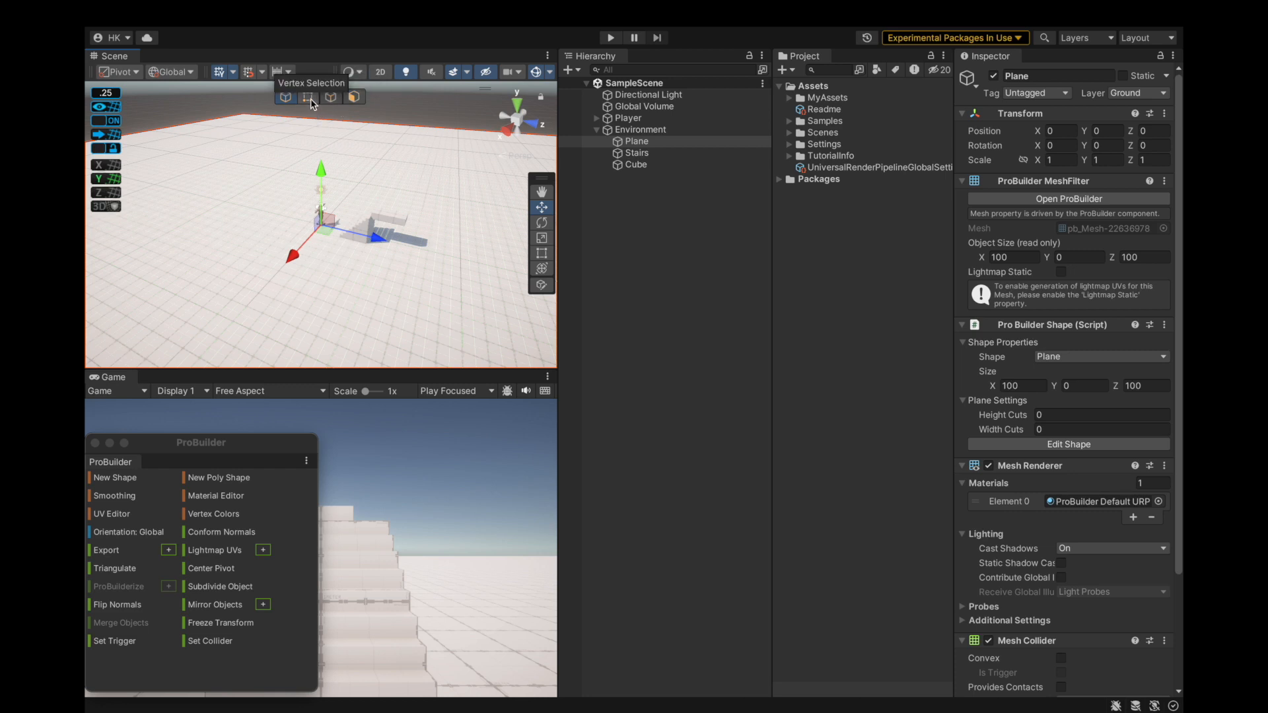
pyautogui.click(330, 97)
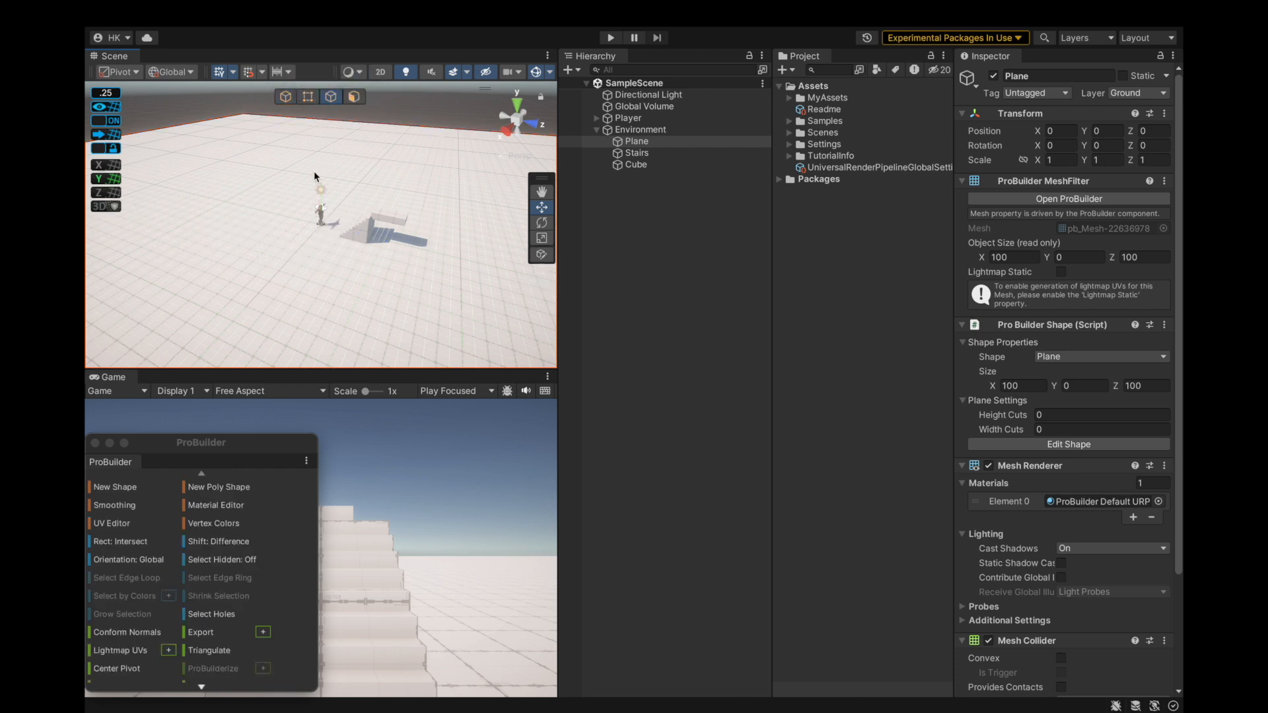
pyautogui.scroll(-5, 315, 168)
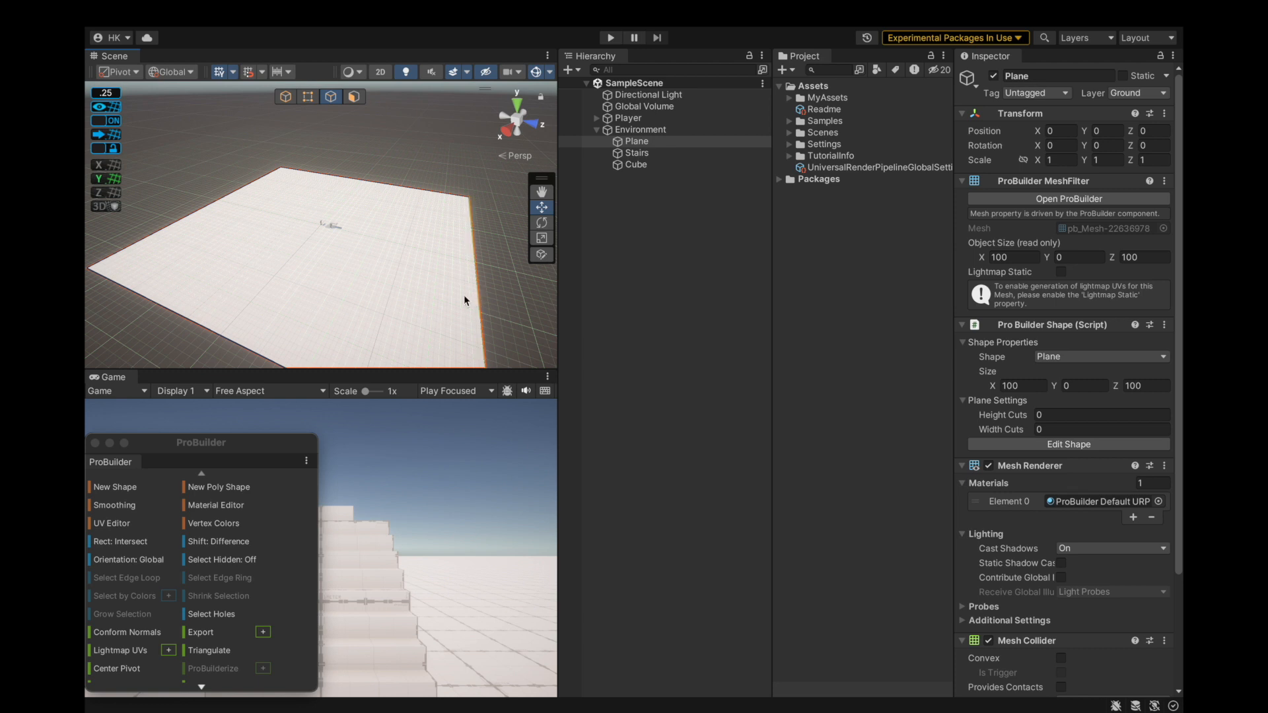
pyautogui.scroll(-4, 465, 296)
pyautogui.scroll(3, 353, 251)
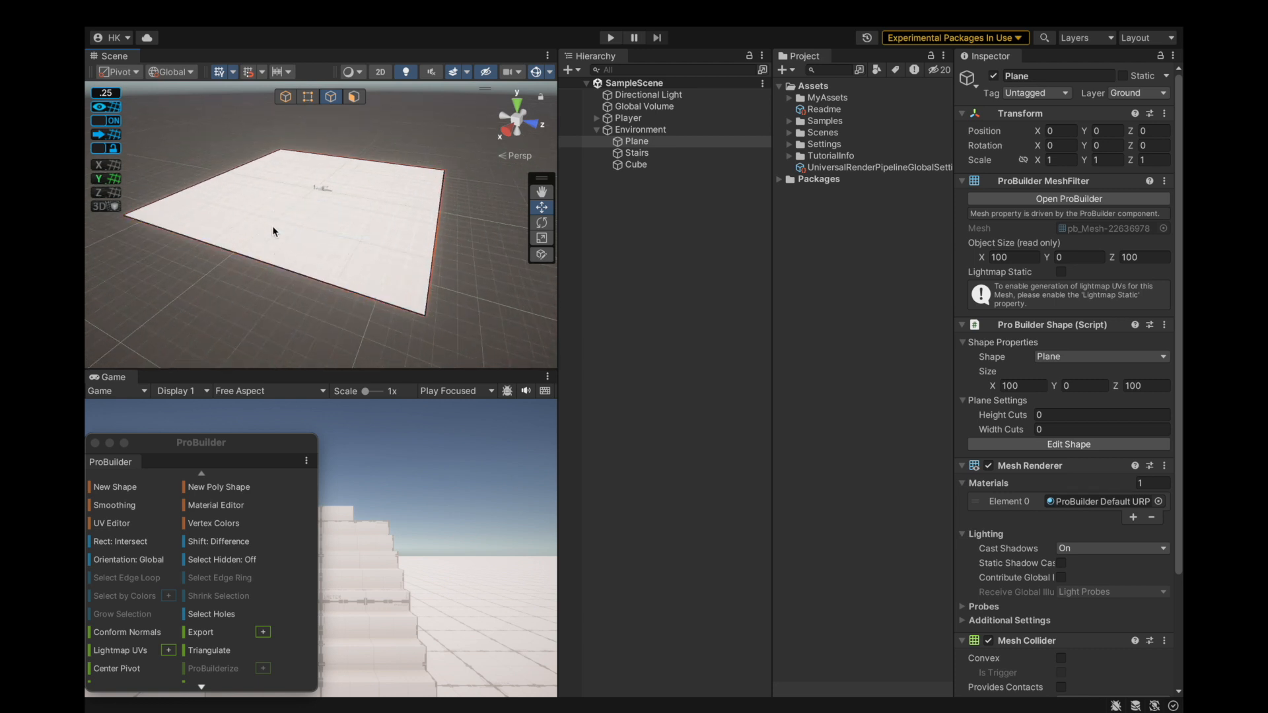
pyautogui.keyDown('alt'); pyautogui.moveTo(296, 242); pyautogui.dragTo(353, 285); pyautogui.keyUp('alt')
pyautogui.scroll(5, 375, 290)
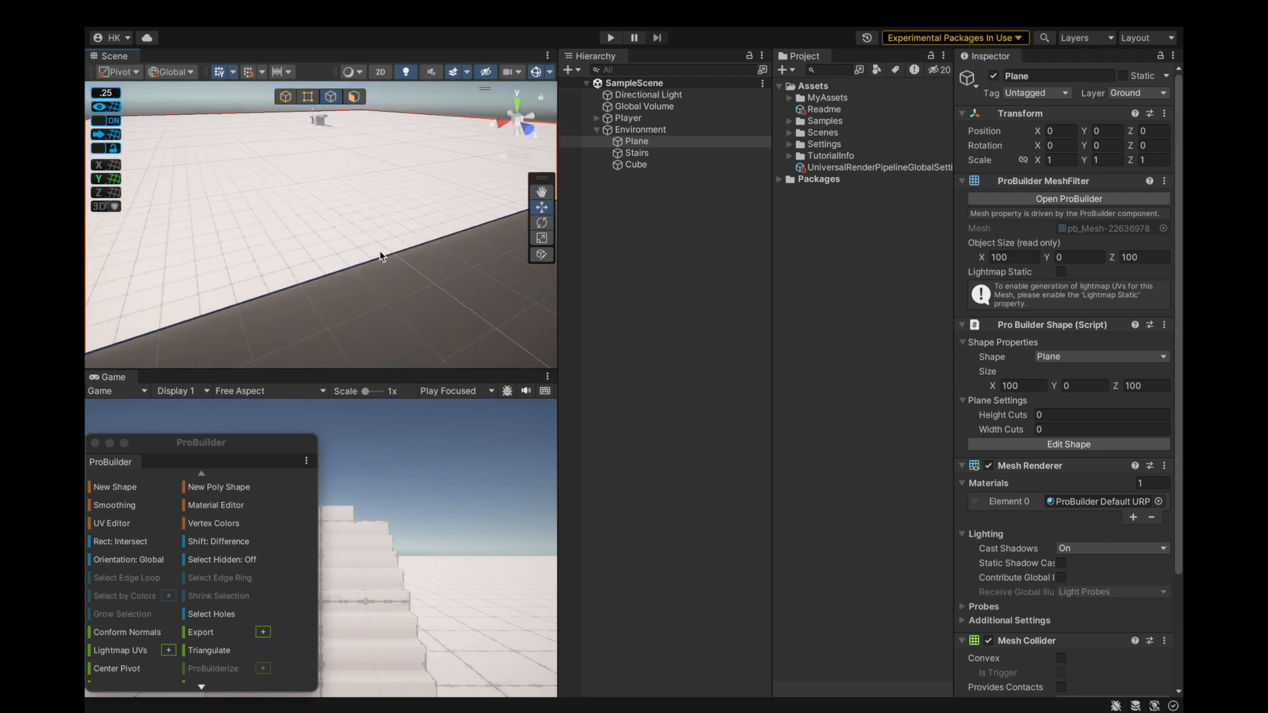
pyautogui.scroll(-5, 377, 263)
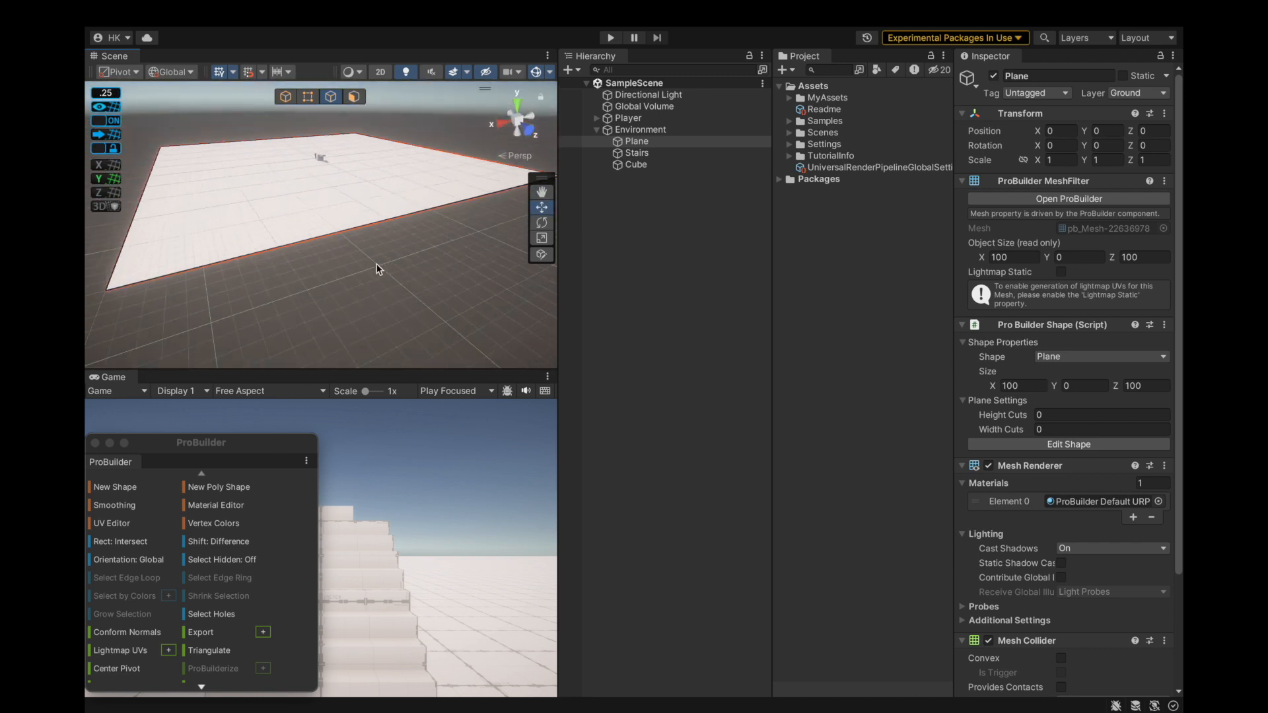
pyautogui.keyDown('alt'); pyautogui.moveTo(331, 277); pyautogui.dragTo(368, 240); pyautogui.keyUp('alt')
pyautogui.moveTo(521, 194); pyautogui.dragTo(543, 196)
pyautogui.press('super+z')
# Insert an edge loop across the Plane from the selected outer edge.
pyautogui.keyDown('alt'); pyautogui.moveTo(438, 236); pyautogui.dragTo(365, 272); pyautogui.keyUp('alt')
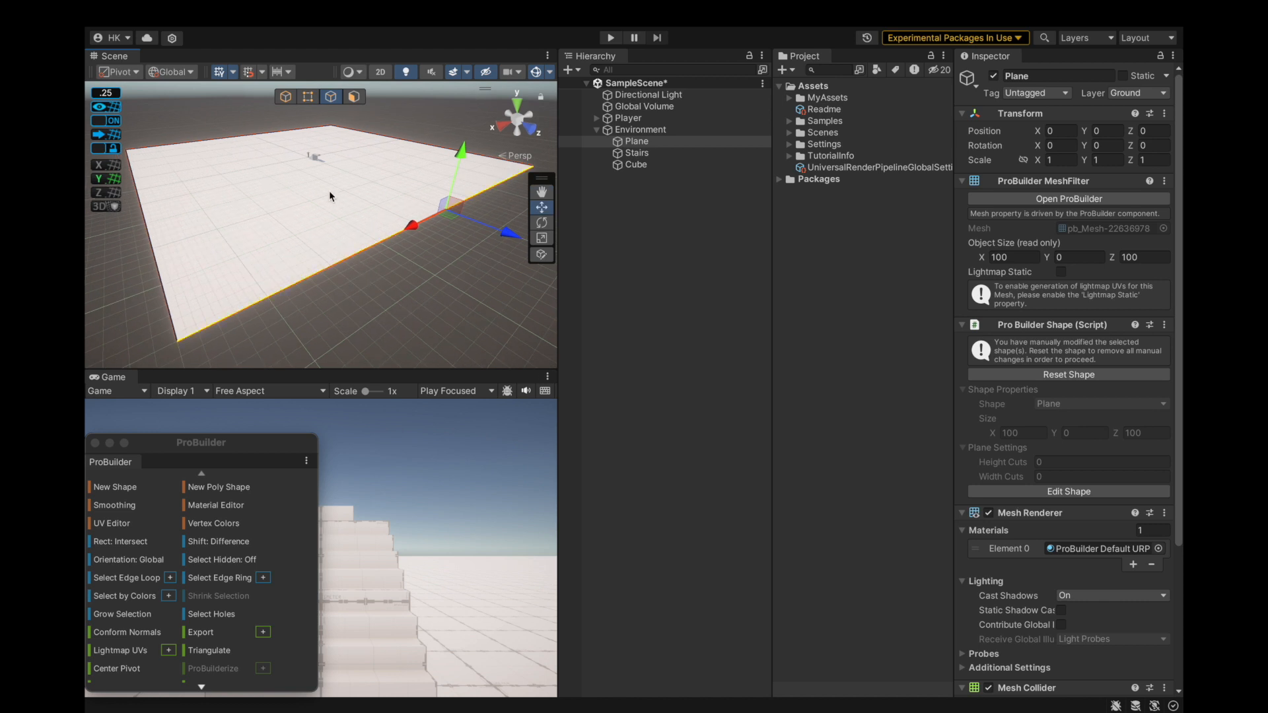
pyautogui.scroll(-5, 199, 555)
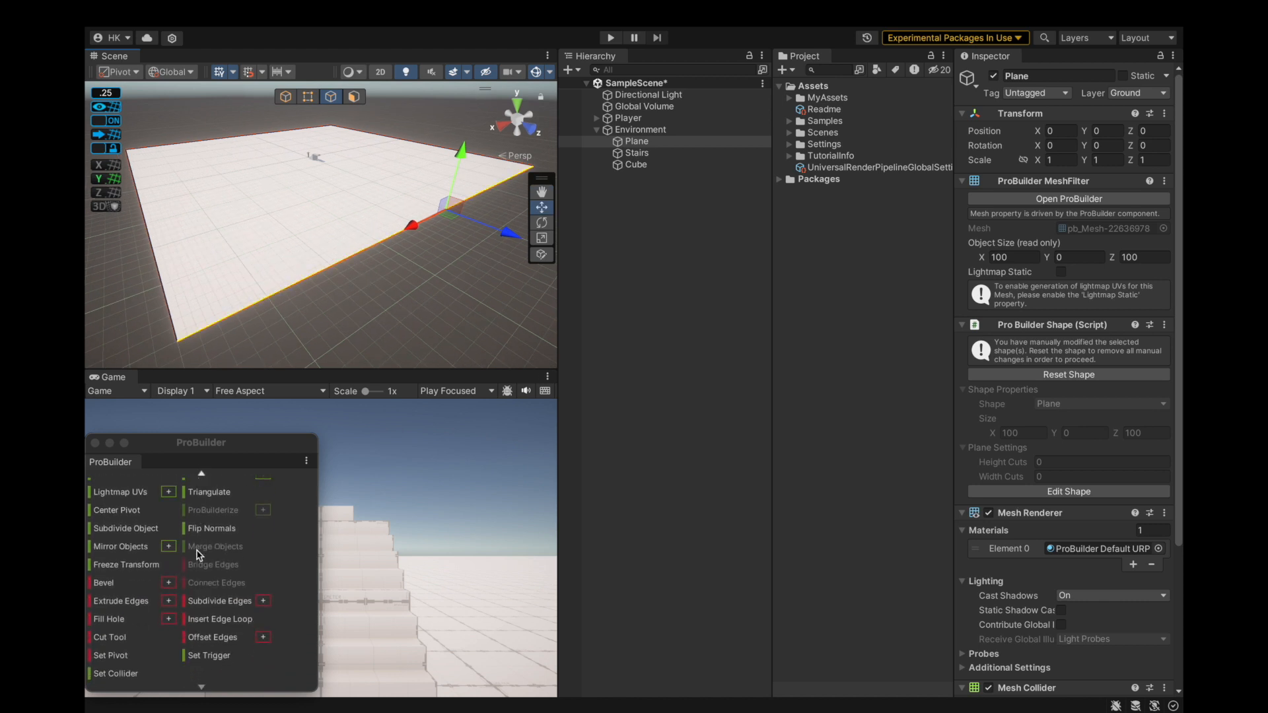
pyautogui.click(210, 620)
pyautogui.keyDown('alt'); pyautogui.moveTo(371, 274); pyautogui.dragTo(241, 320); pyautogui.keyUp('alt')
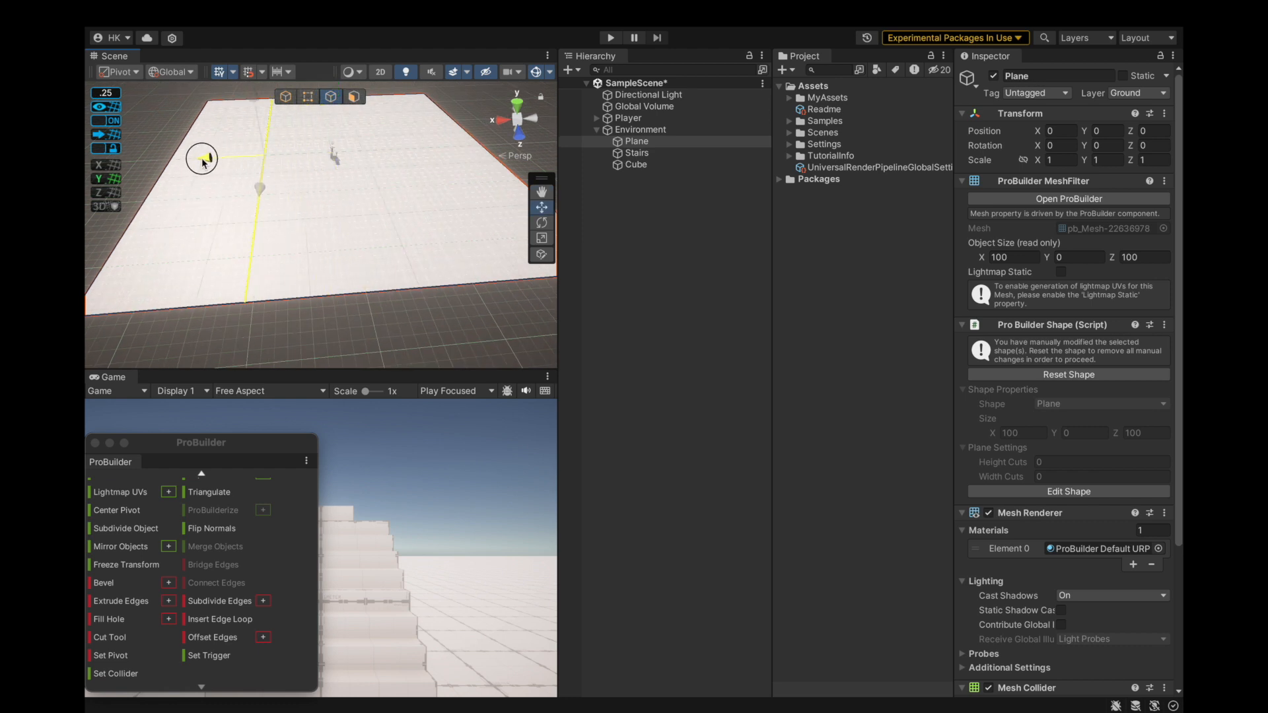
# Move the new edge loop along the X axis to just inside the Plane's positive-X outer edge.
pyautogui.scroll(-3, 304, 238)
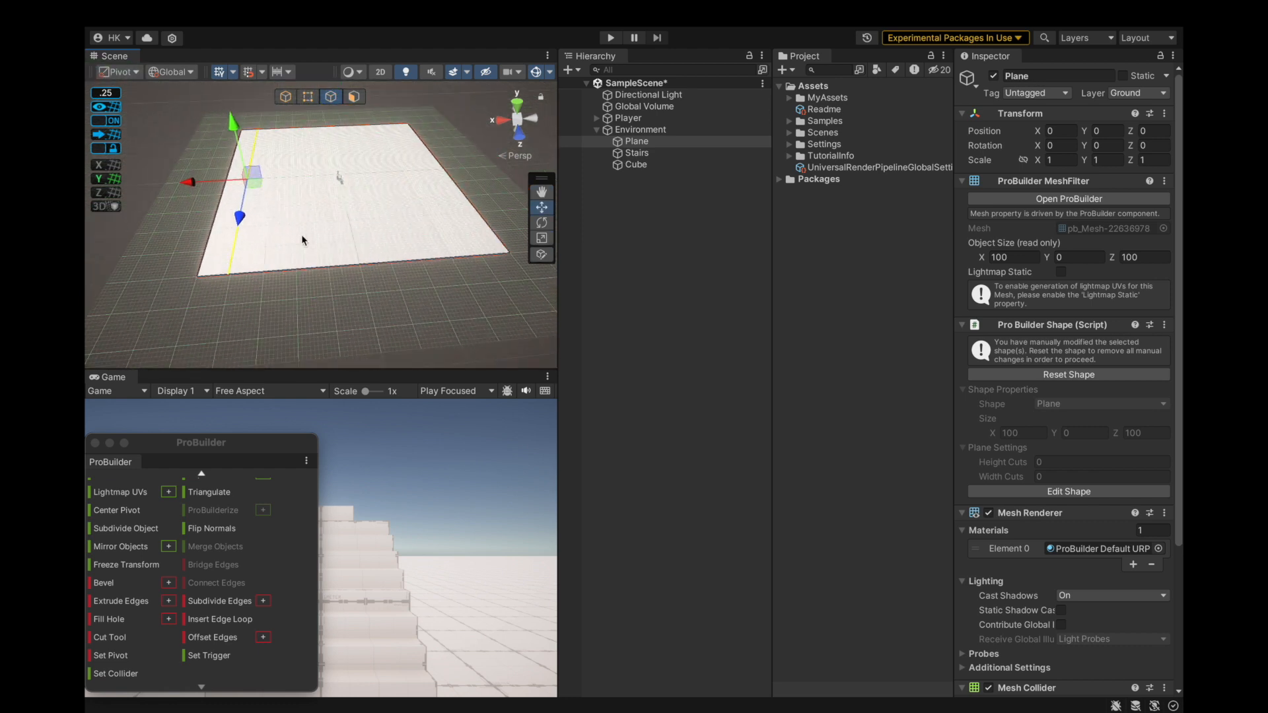
pyautogui.scroll(4, 101, 259)
pyautogui.scroll(3, 246, 232)
pyautogui.scroll(2, 246, 232)
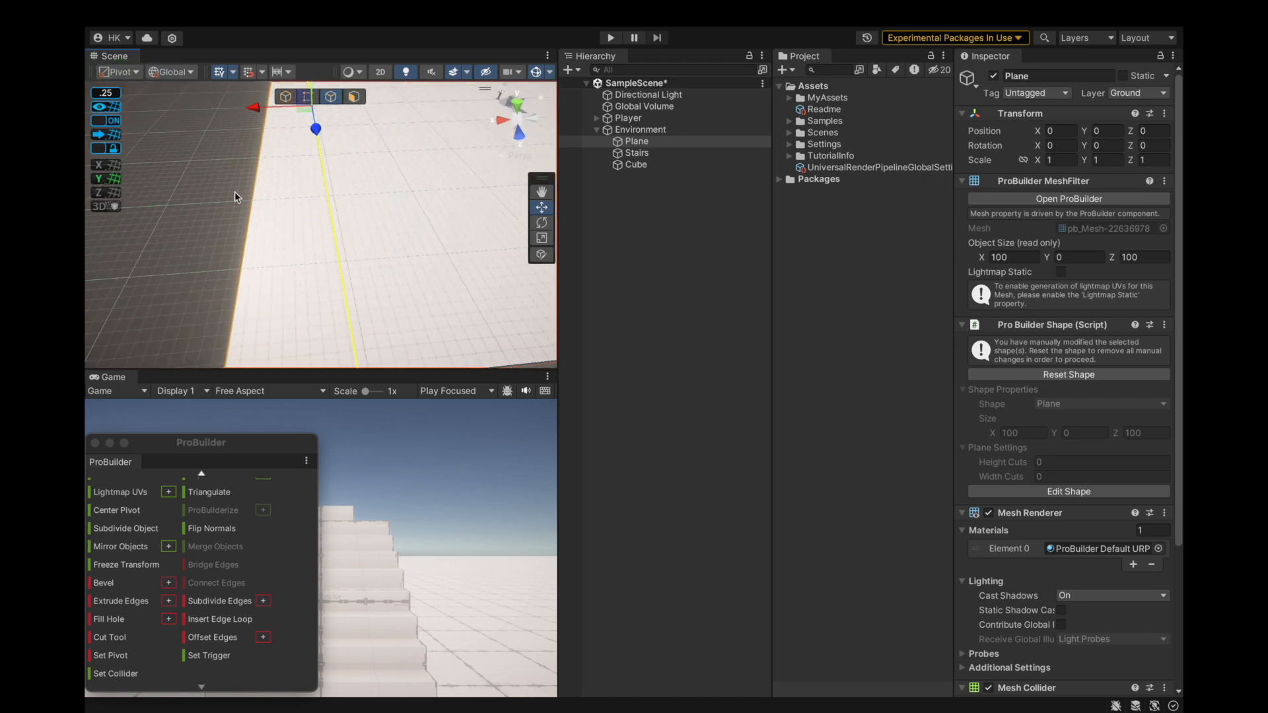
pyautogui.moveTo(253, 107); pyautogui.dragTo(258, 112)
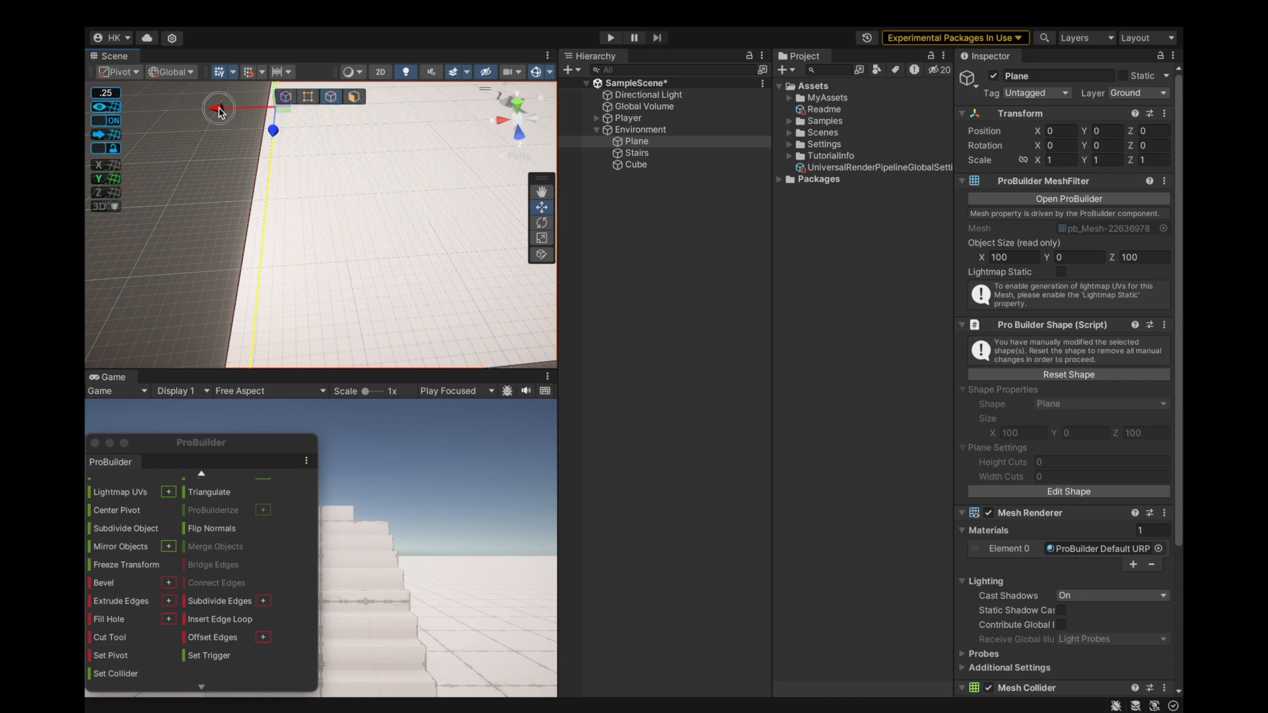
pyautogui.scroll(5, 256, 219)
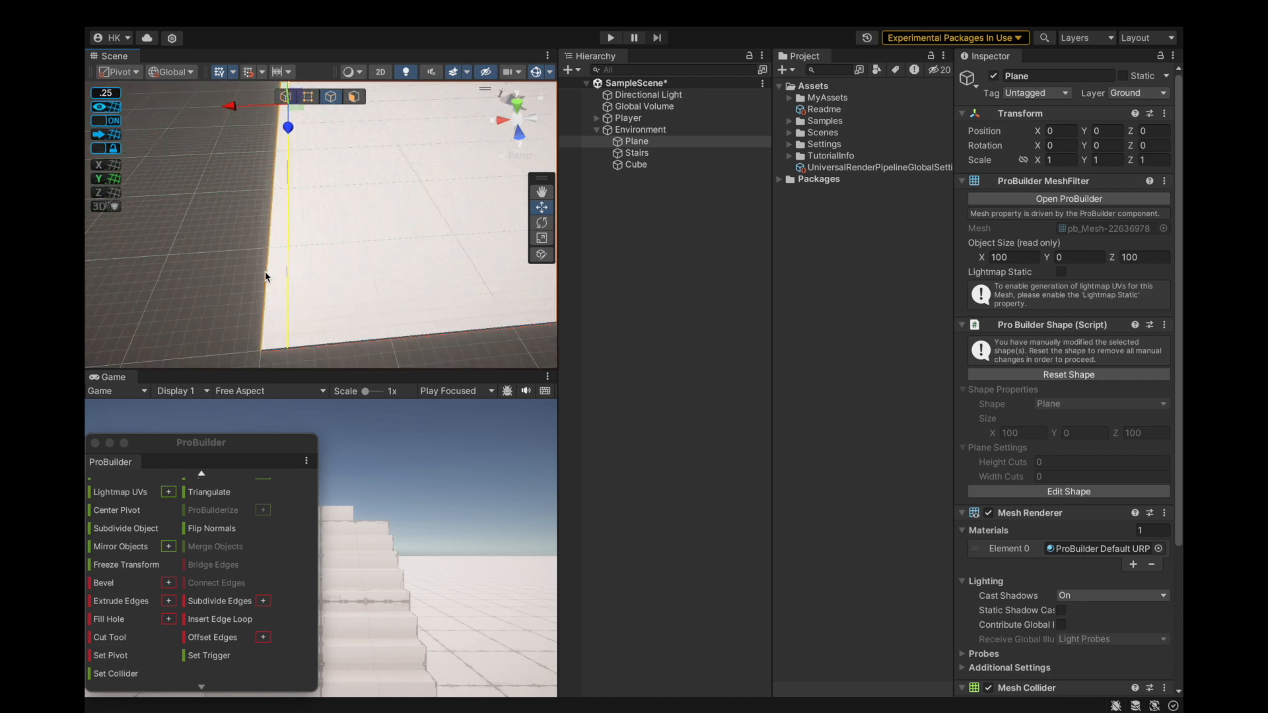
pyautogui.scroll(-2, 309, 283)
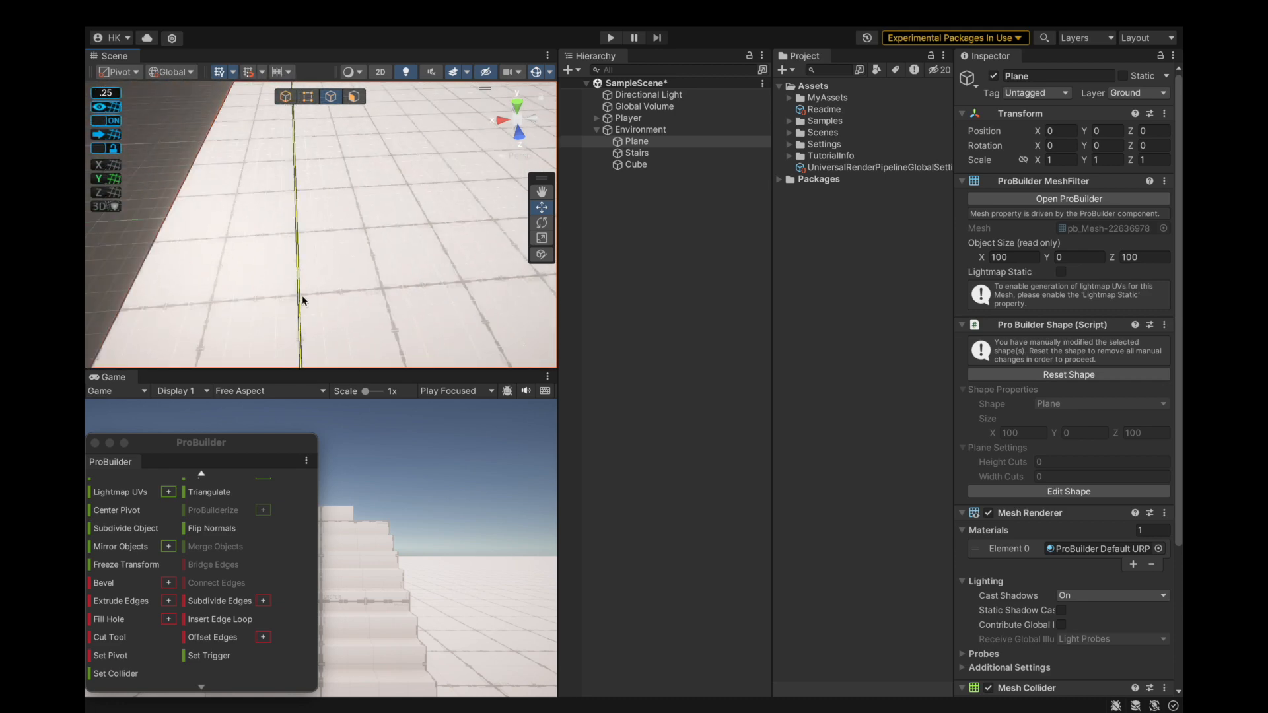
pyautogui.scroll(-4, 301, 266)
pyautogui.scroll(-5, 278, 286)
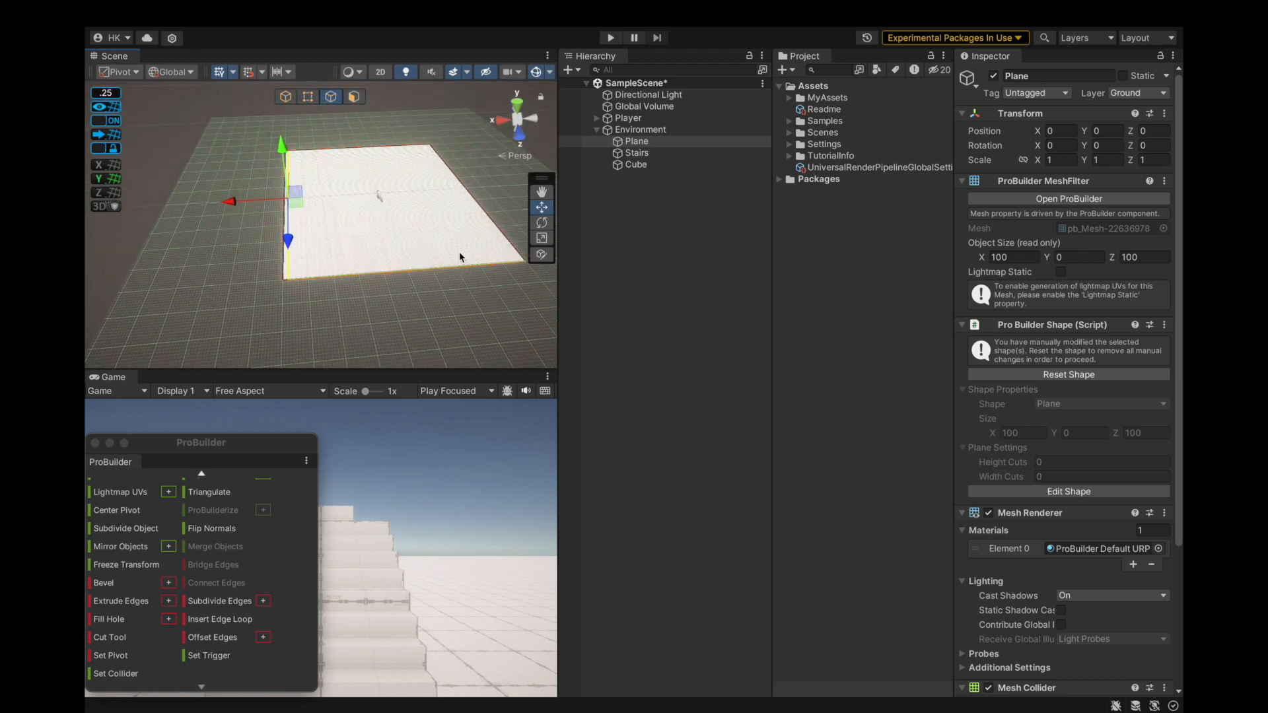
# Select the long remaining segment of the Plane's outer edge and insert a second edge loop from it.
pyautogui.scroll(3, 449, 254)
pyautogui.keyDown('alt'); pyautogui.moveTo(453, 357); pyautogui.dragTo(407, 303); pyautogui.keyUp('alt')
pyautogui.click(406, 300)
pyautogui.scroll(-3, 277, 294)
pyautogui.keyDown('alt'); pyautogui.moveTo(456, 270); pyautogui.dragTo(349, 271); pyautogui.keyUp('alt')
pyautogui.keyDown('alt'); pyautogui.moveTo(417, 353); pyautogui.dragTo(403, 334); pyautogui.keyUp('alt')
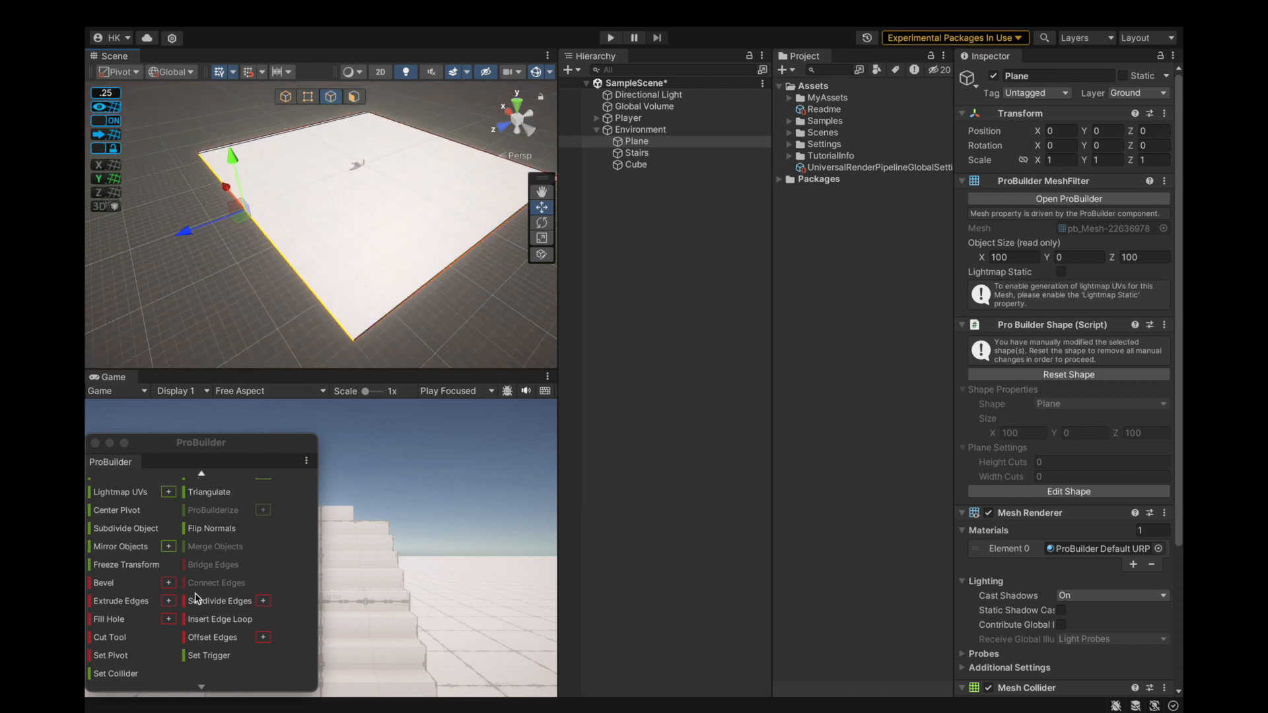
pyautogui.click(199, 621)
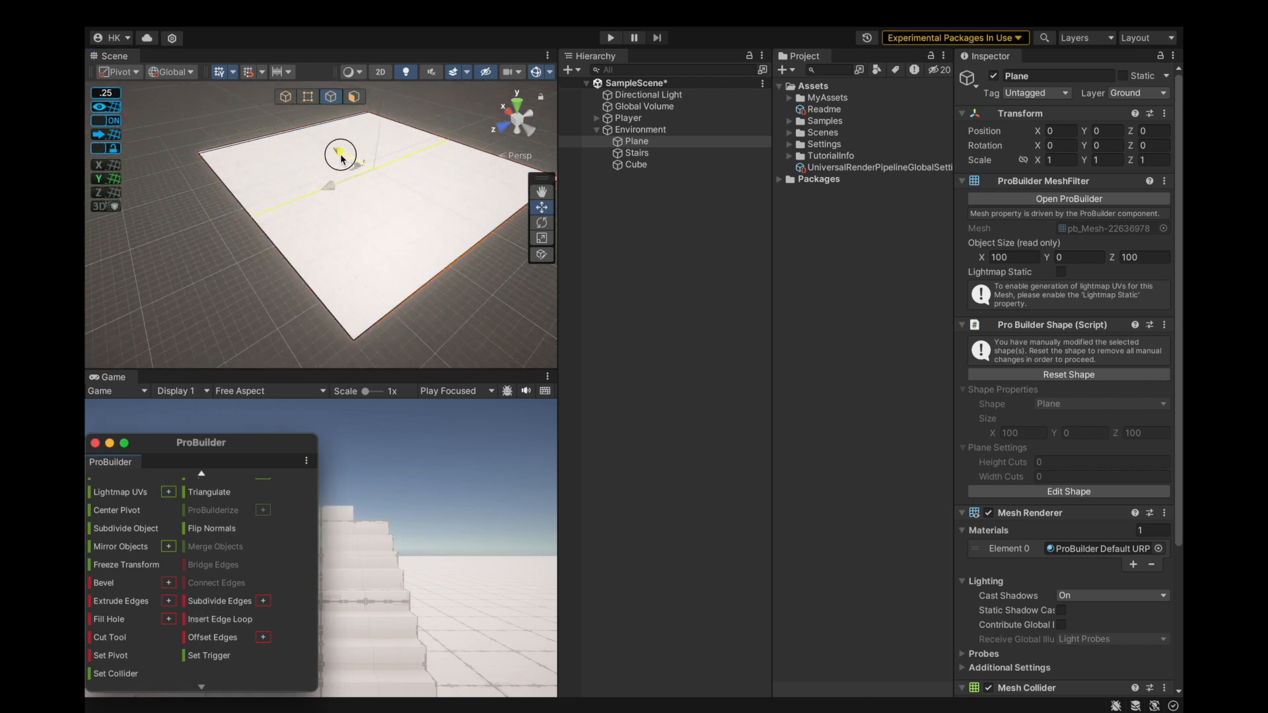
# Move the second edge loop along the X axis to just inside the Plane's negative-X outer edge.
pyautogui.moveTo(406, 211); pyautogui.dragTo(421, 227)
pyautogui.scroll(6, 395, 315)
pyautogui.scroll(-1, 396, 315)
pyautogui.scroll(-1, 395, 315)
pyautogui.keyDown('alt'); pyautogui.moveTo(422, 231); pyautogui.dragTo(523, 179); pyautogui.keyUp('alt')
pyautogui.press('f')
pyautogui.scroll(3, 299, 263)
pyautogui.scroll(3, 298, 263)
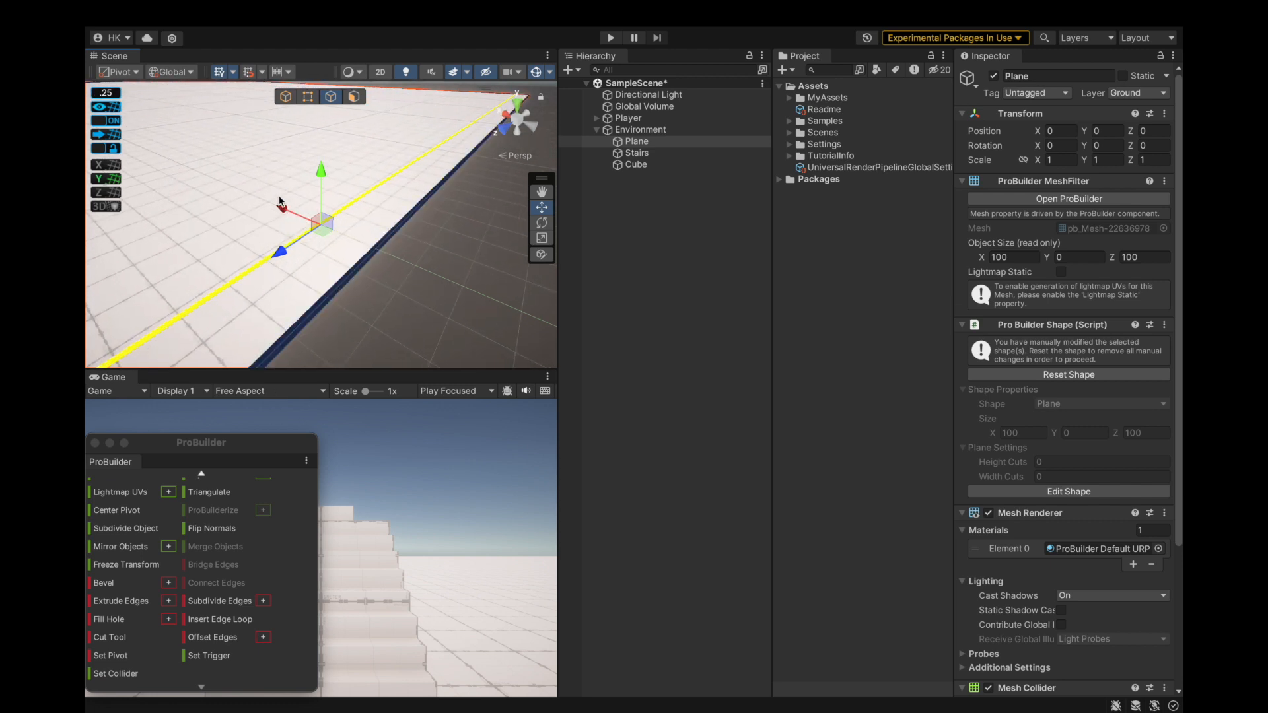
# Insert a third edge loop perpendicular to the first two and move it just inside the Plane's positive-Z outer edge.
pyautogui.keyDown('alt'); pyautogui.moveTo(388, 238); pyautogui.dragTo(263, 274); pyautogui.keyUp('alt')
pyautogui.click(225, 620)
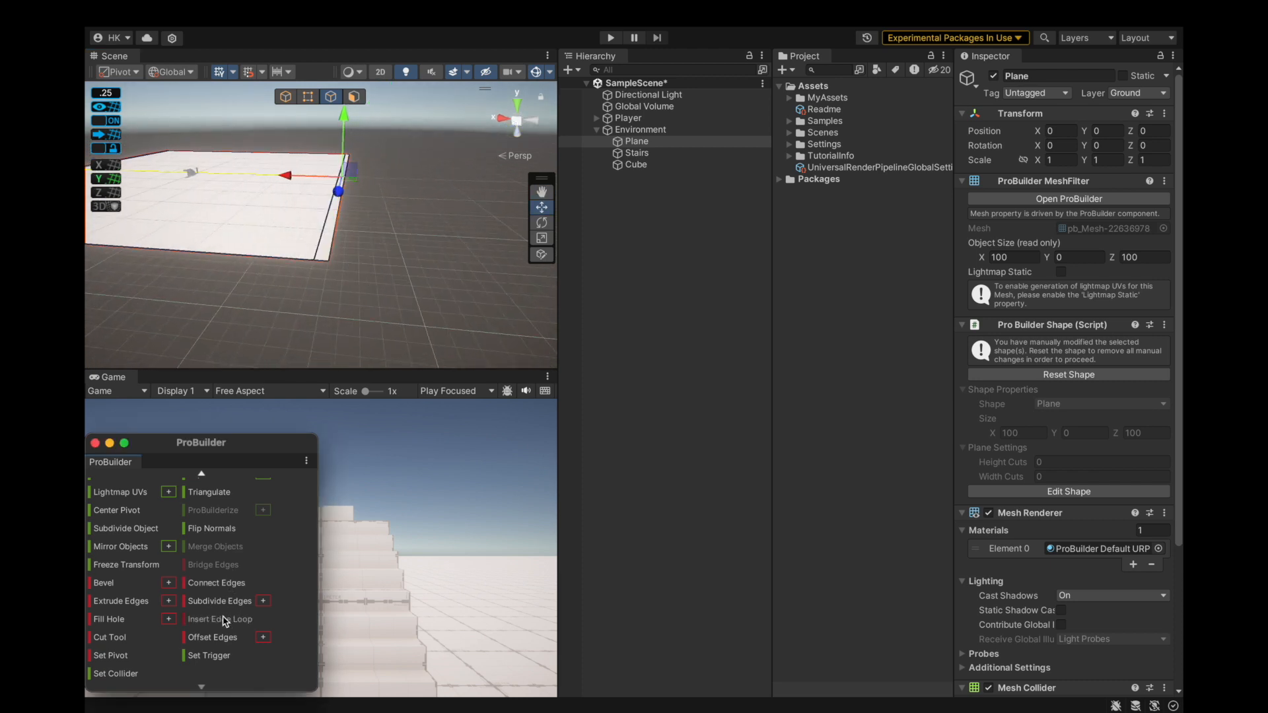
pyautogui.keyDown('alt'); pyautogui.moveTo(374, 313); pyautogui.dragTo(239, 352); pyautogui.keyUp('alt')
pyautogui.keyDown('alt'); pyautogui.moveTo(308, 313); pyautogui.dragTo(290, 287); pyautogui.keyUp('alt')
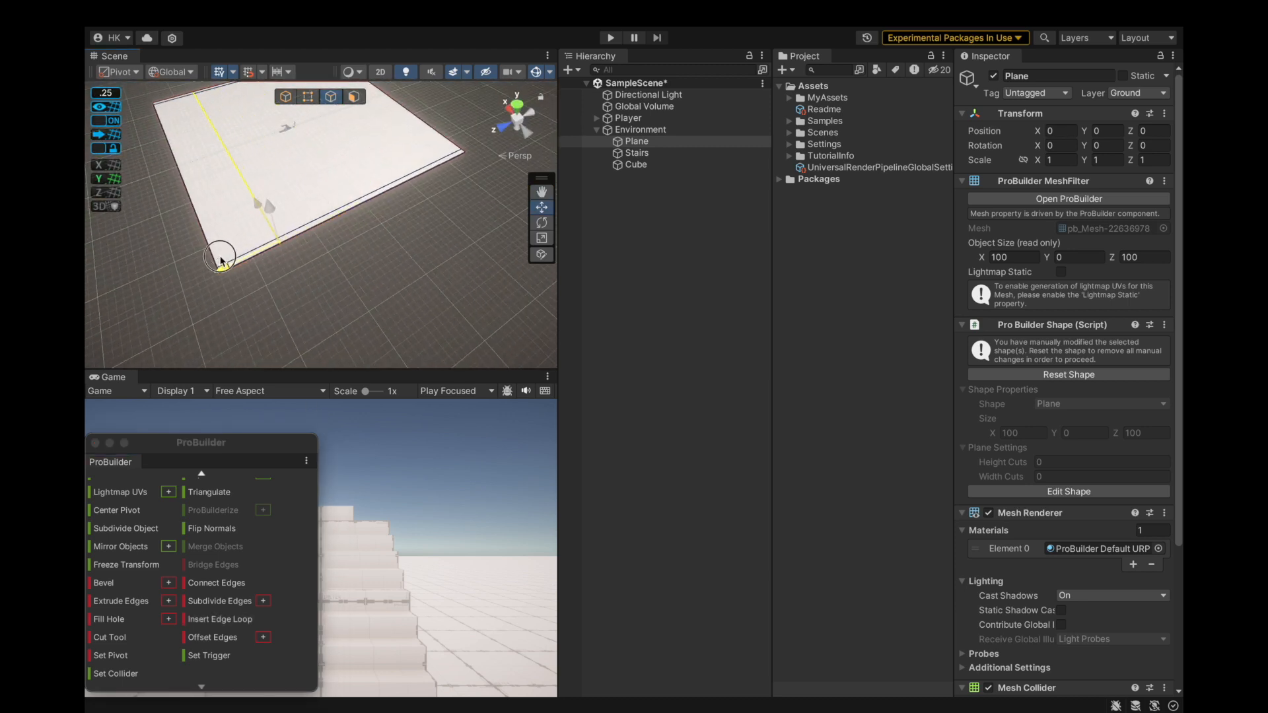
pyautogui.scroll(4, 222, 275)
pyautogui.moveTo(225, 250); pyautogui.dragTo(188, 268)
pyautogui.scroll(10, 213, 267)
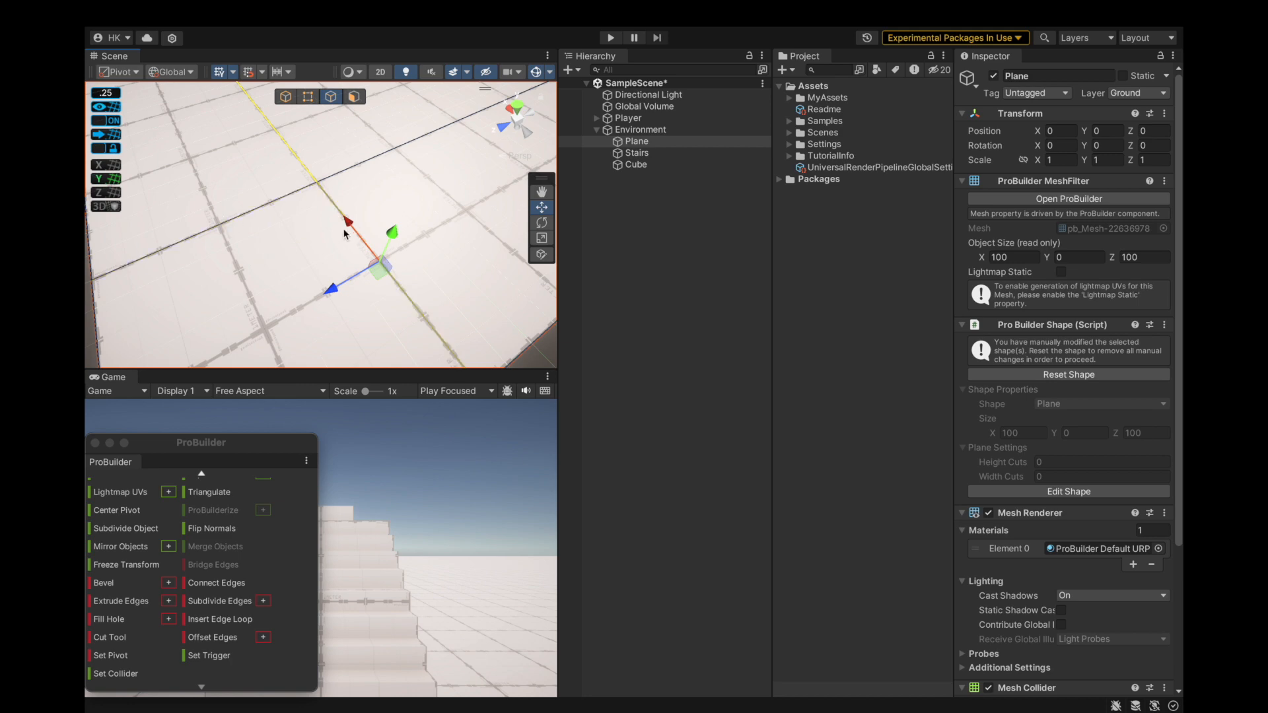
pyautogui.scroll(-8, 251, 246)
pyautogui.keyDown('alt'); pyautogui.moveTo(391, 220); pyautogui.dragTo(280, 236); pyautogui.keyUp('alt')
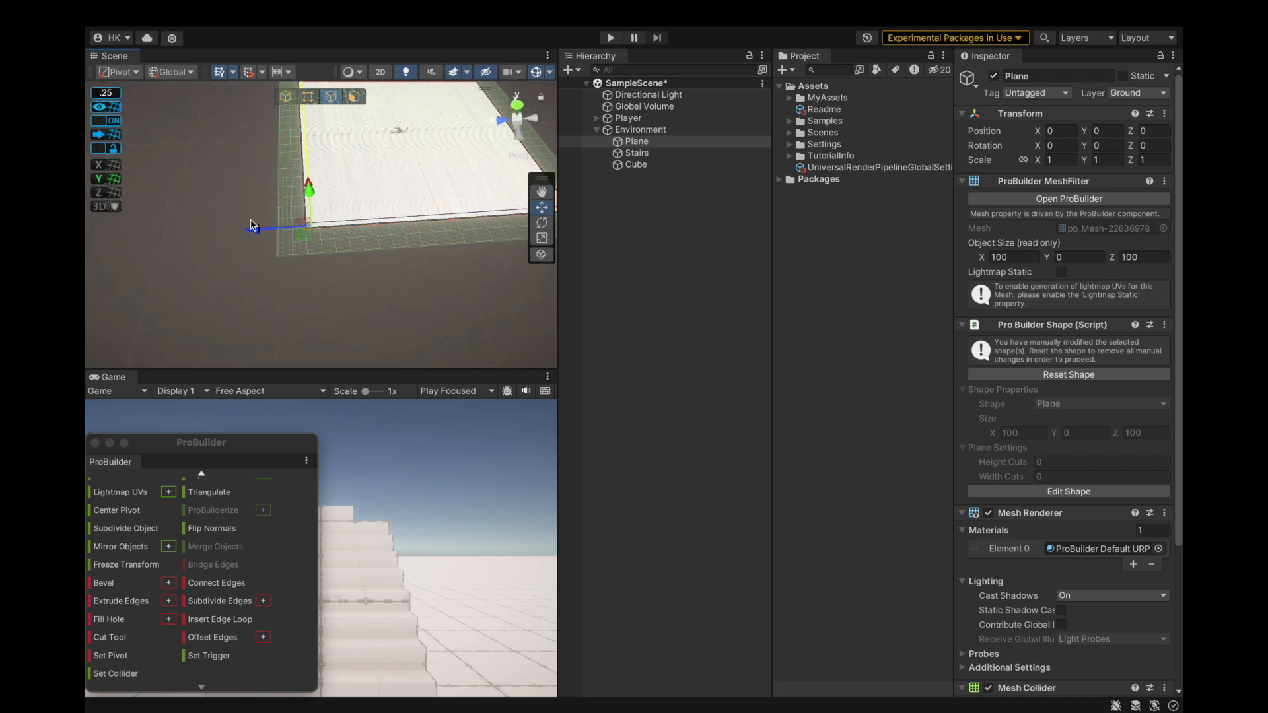
# Select a long edge segment running along the Z axis and insert a fourth edge loop across the Plane.
pyautogui.scroll(-5, 250, 235)
pyautogui.scroll(-2, 251, 221)
pyautogui.scroll(6, 384, 158)
pyautogui.click(377, 289)
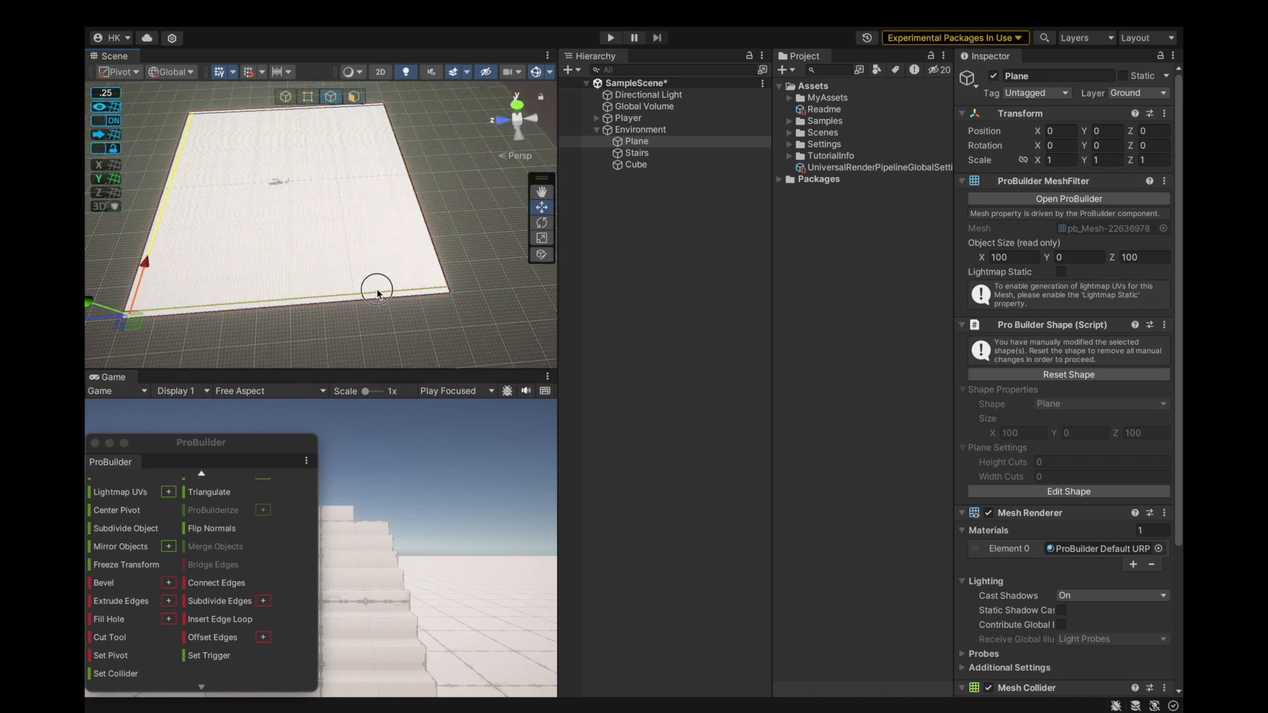
pyautogui.click(215, 621)
# Move the fourth edge loop along the Z axis to just inside the Plane's negative-Z outer edge.
pyautogui.scroll(3, 469, 276)
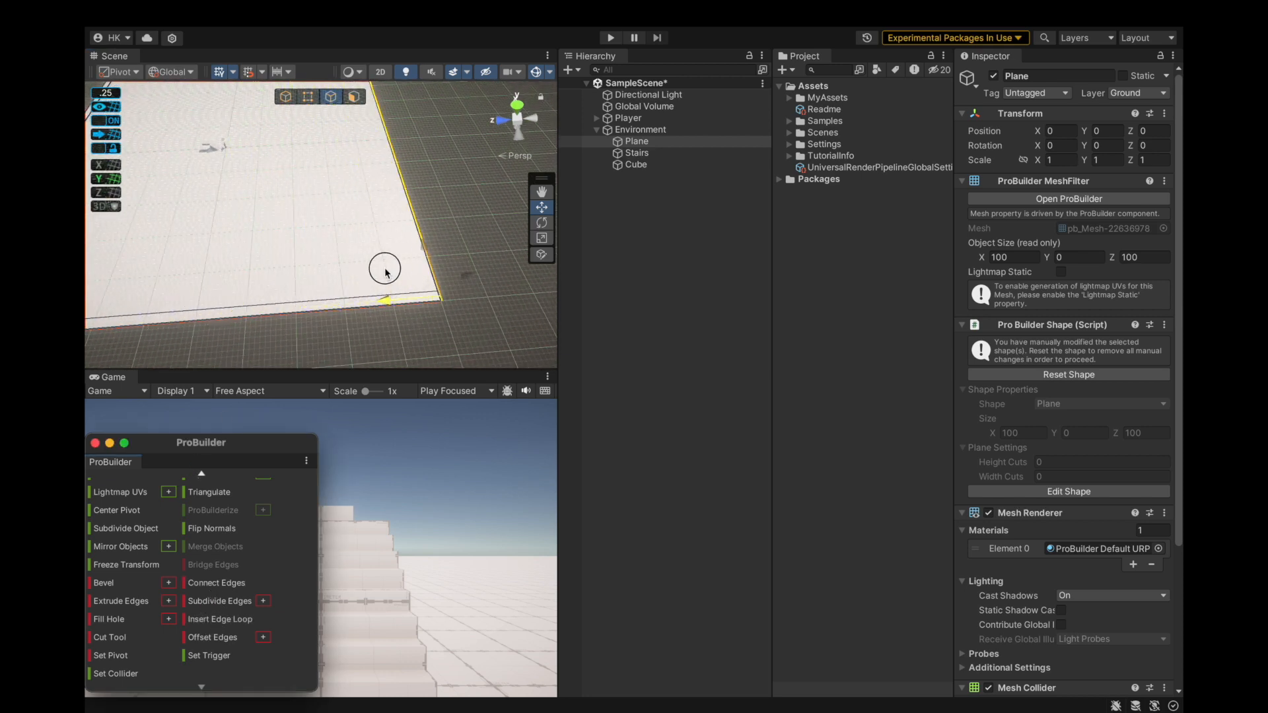
pyautogui.scroll(-5, 366, 286)
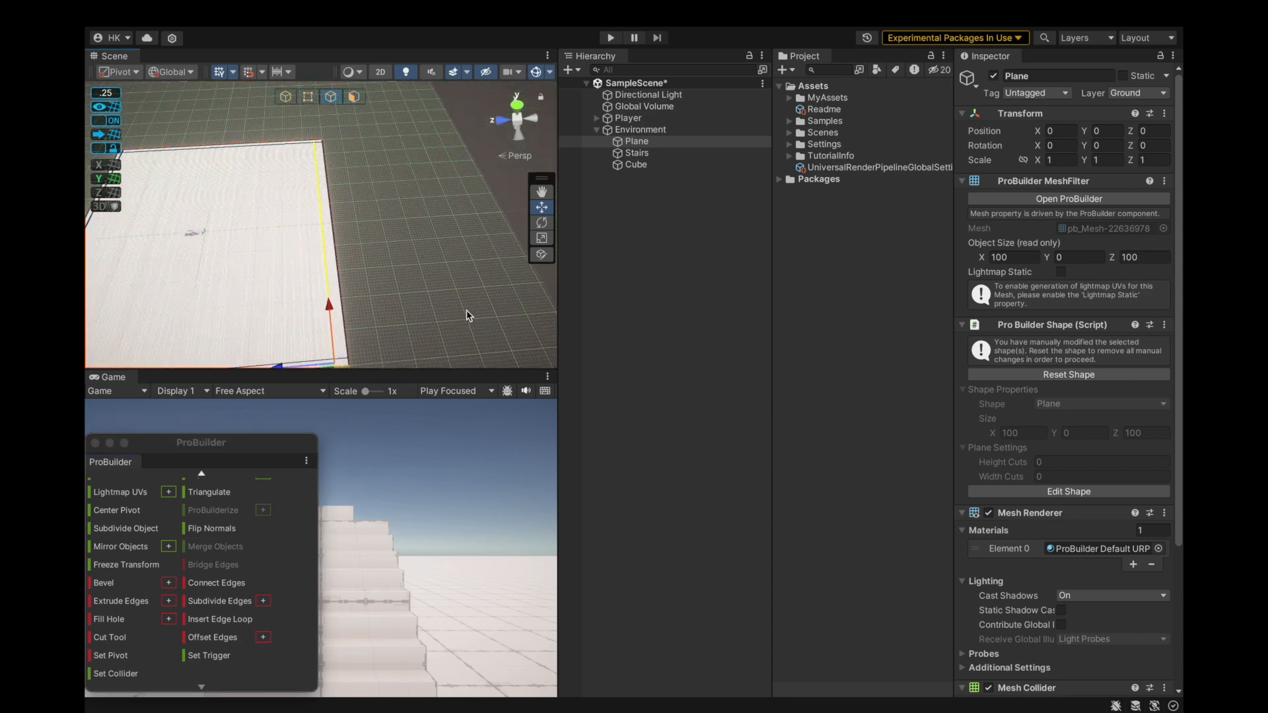
pyautogui.scroll(8, 330, 251)
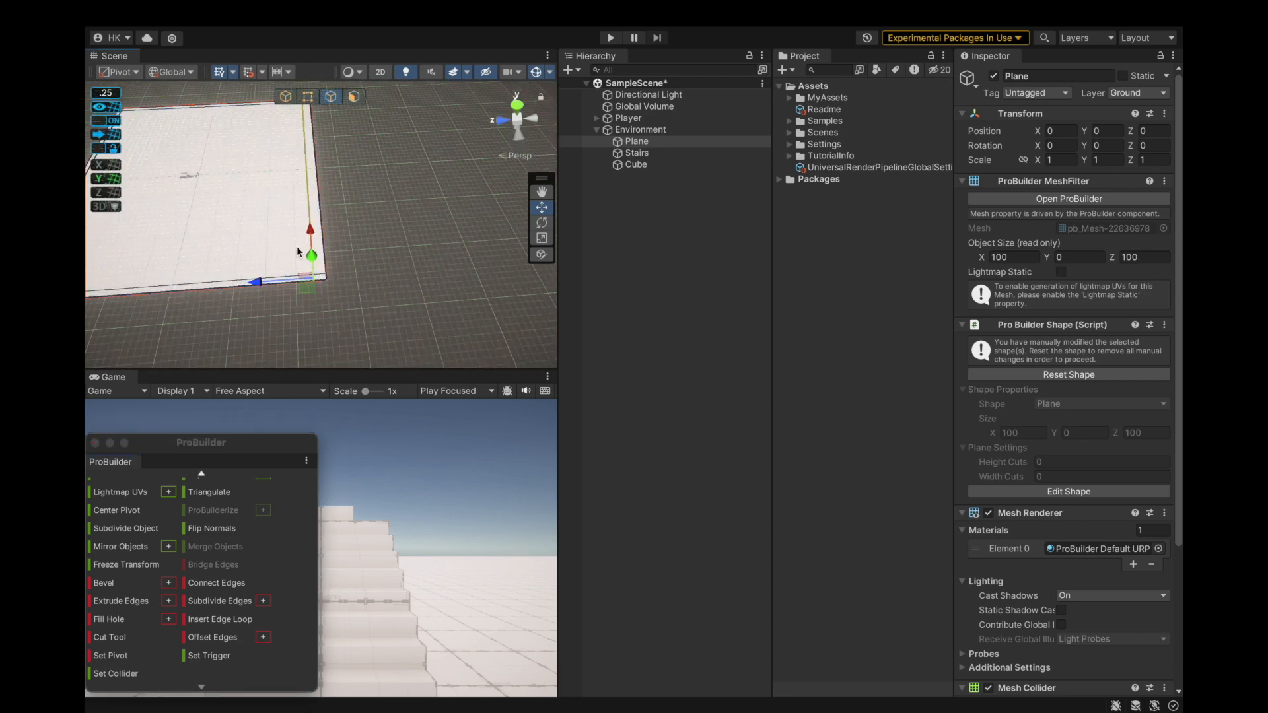
pyautogui.scroll(-8, 328, 248)
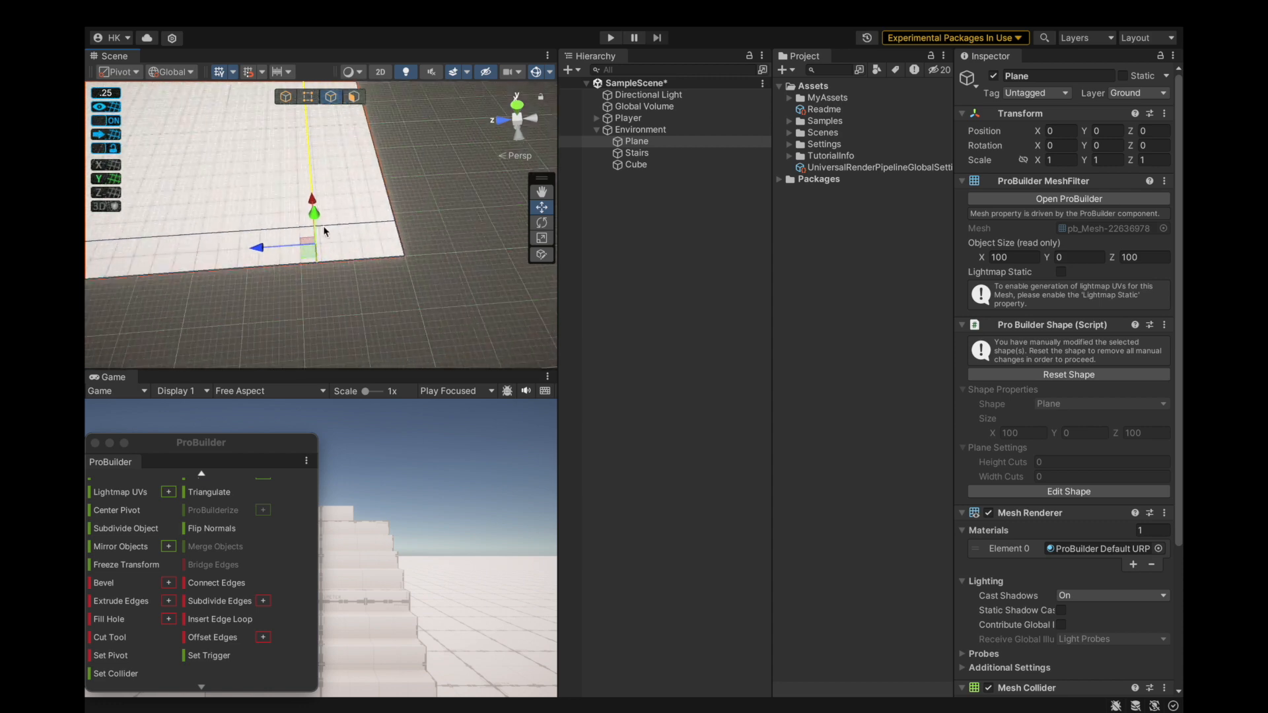
pyautogui.scroll(3, 324, 224)
pyautogui.scroll(4, 324, 226)
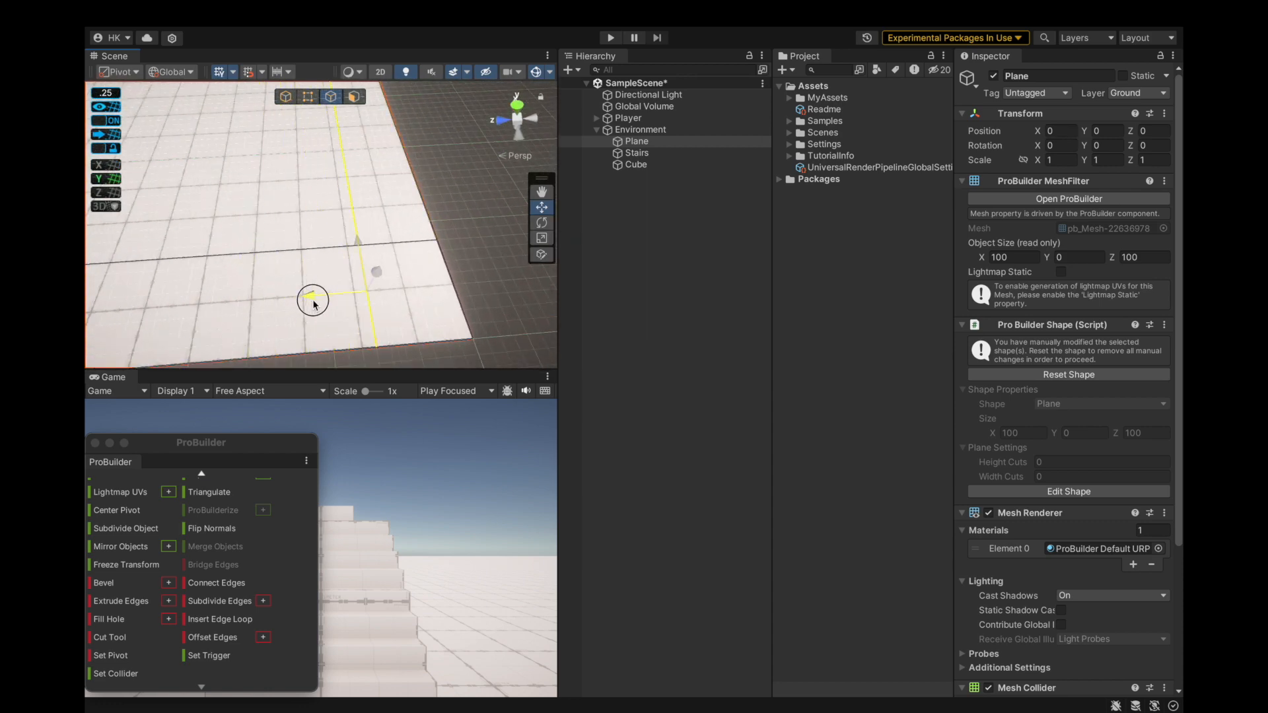
pyautogui.scroll(-5, 392, 248)
# Switch to face selection mode and select the first narrow border strip and corner faces along the Plane's edge.
pyautogui.moveTo(392, 250)
pyautogui.keyDown('alt'); pyautogui.mouseDown()
pyautogui.moveTo(394, 297)
pyautogui.moveTo(410, 260)
pyautogui.mouseUp(); pyautogui.keyUp('alt')
pyautogui.scroll(-3, 410, 260)
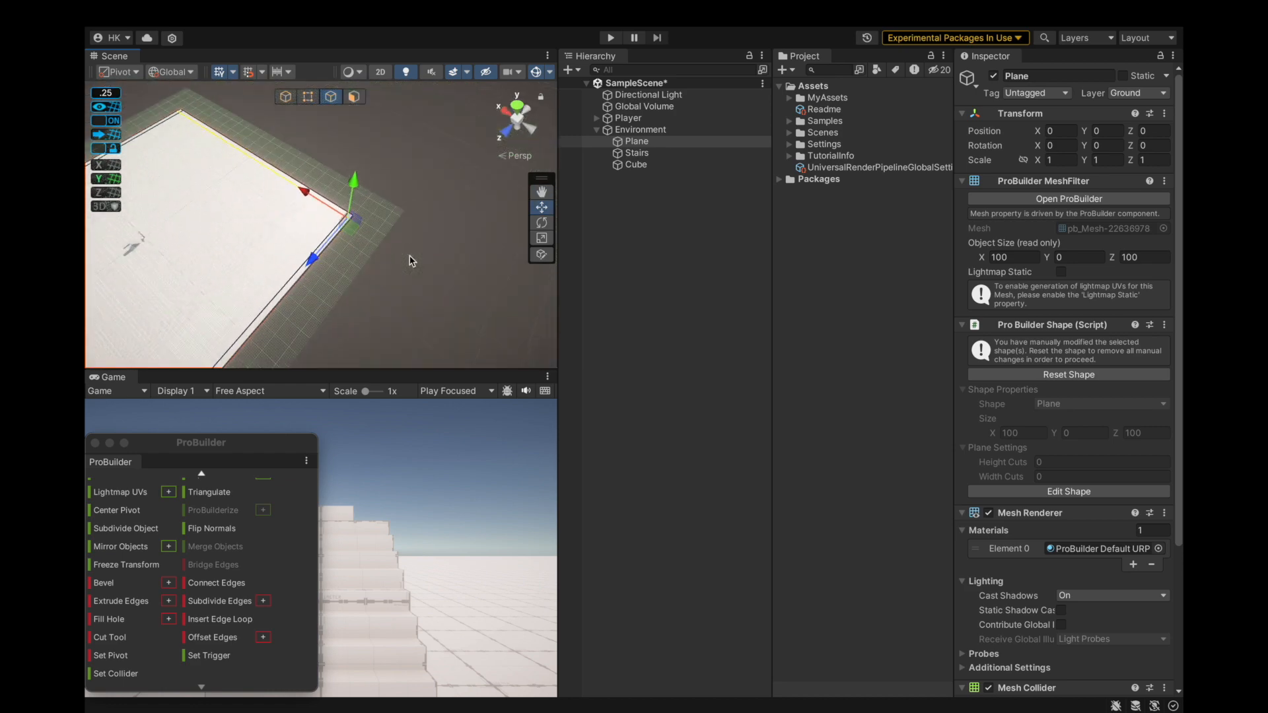
pyautogui.click(355, 98)
pyautogui.scroll(-6, 252, 269)
pyautogui.scroll(4, 217, 279)
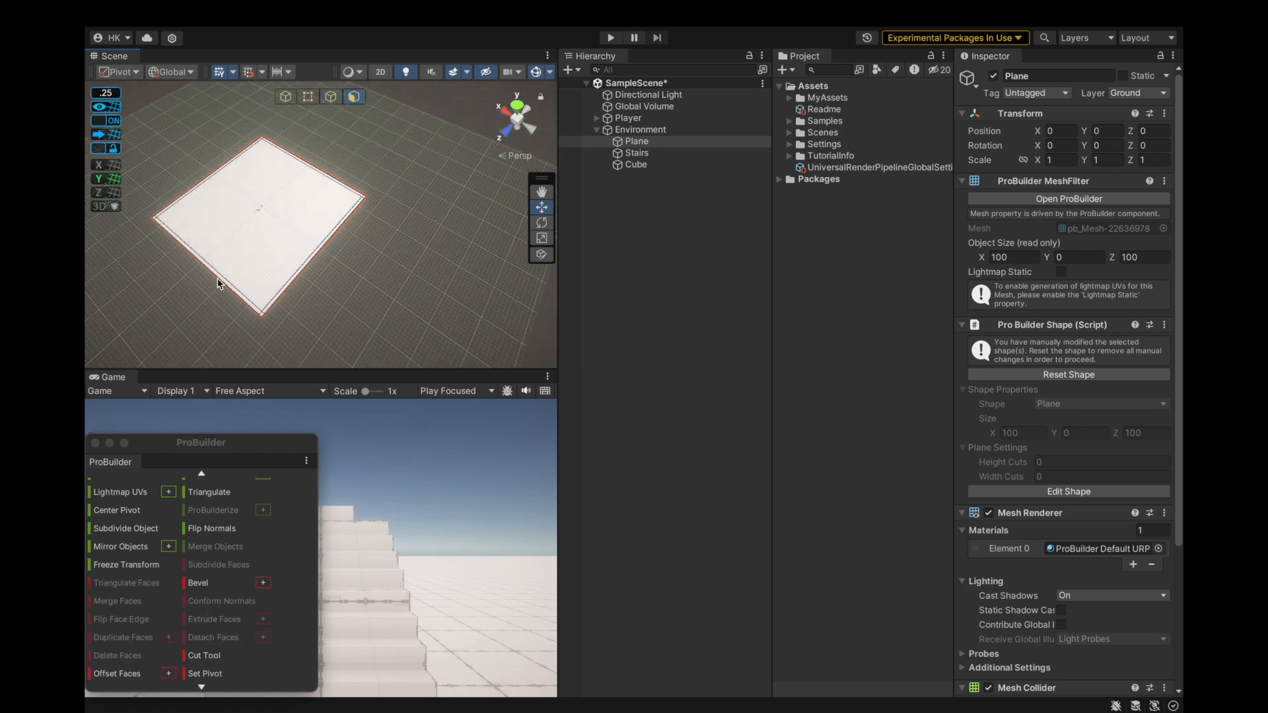
pyautogui.click(220, 281)
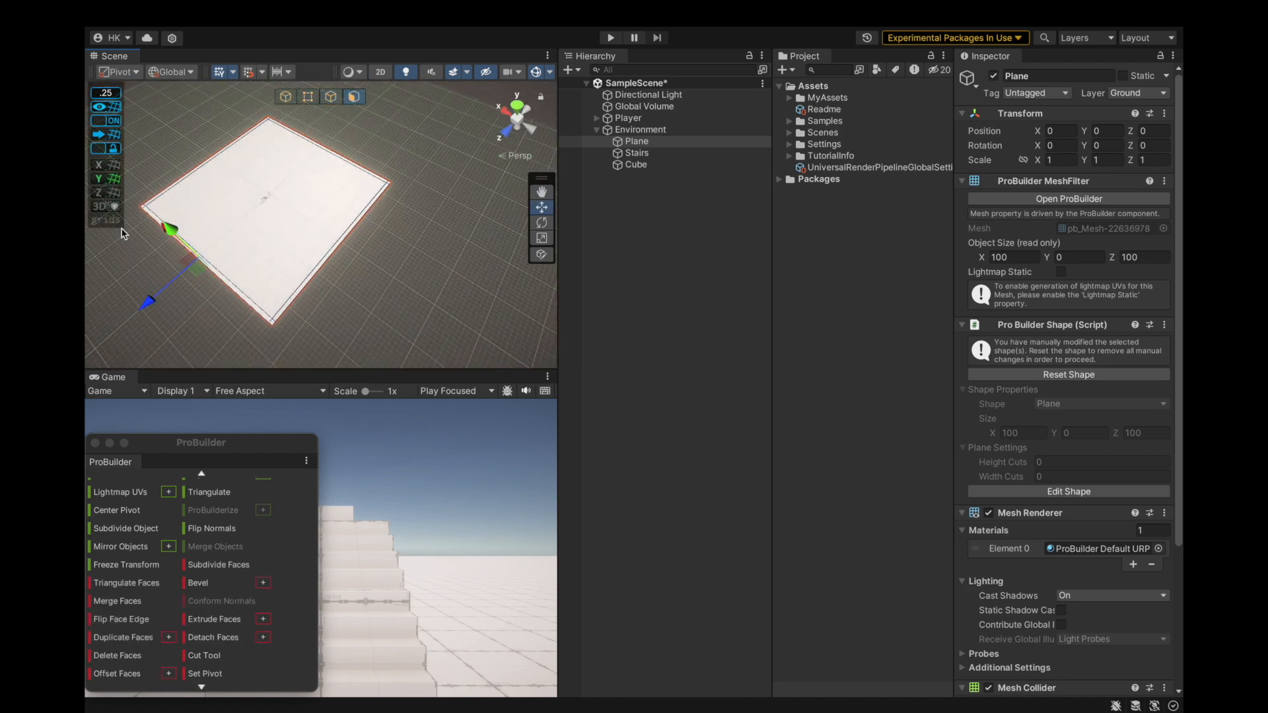
pyautogui.scroll(3, 144, 189)
pyautogui.scroll(3, 149, 195)
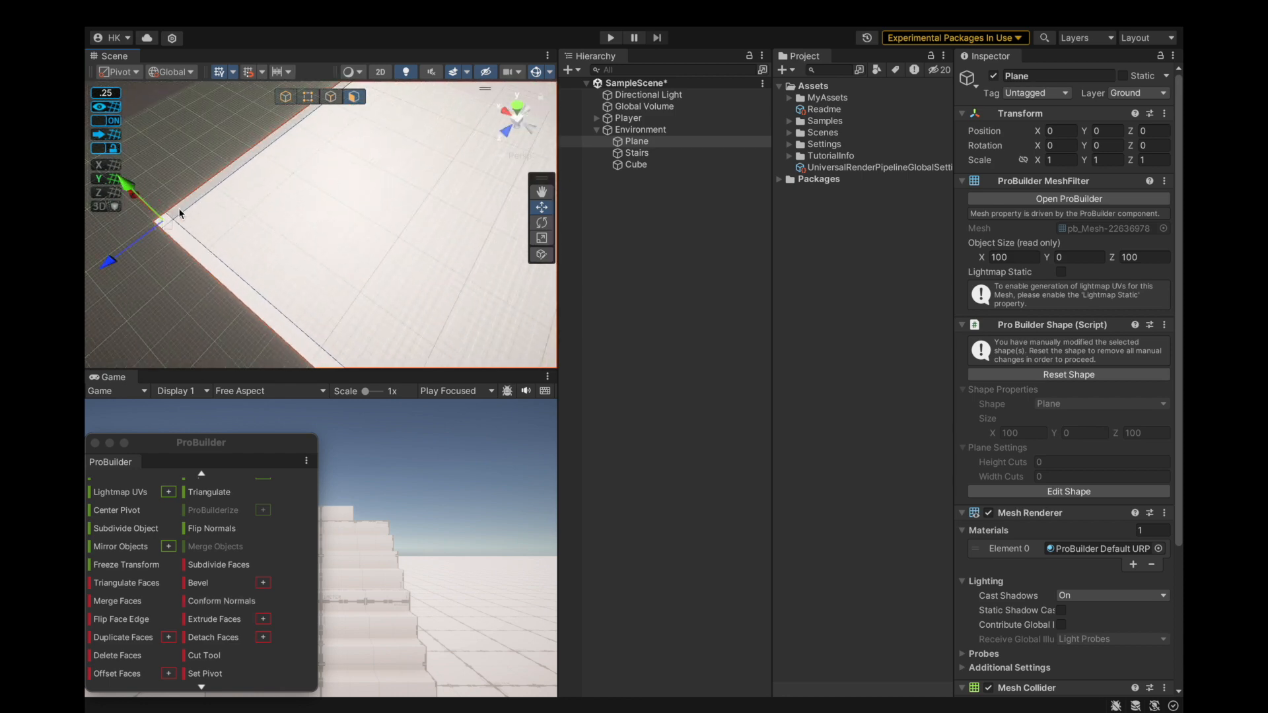
pyautogui.scroll(-5, 161, 239)
pyautogui.scroll(6, 409, 175)
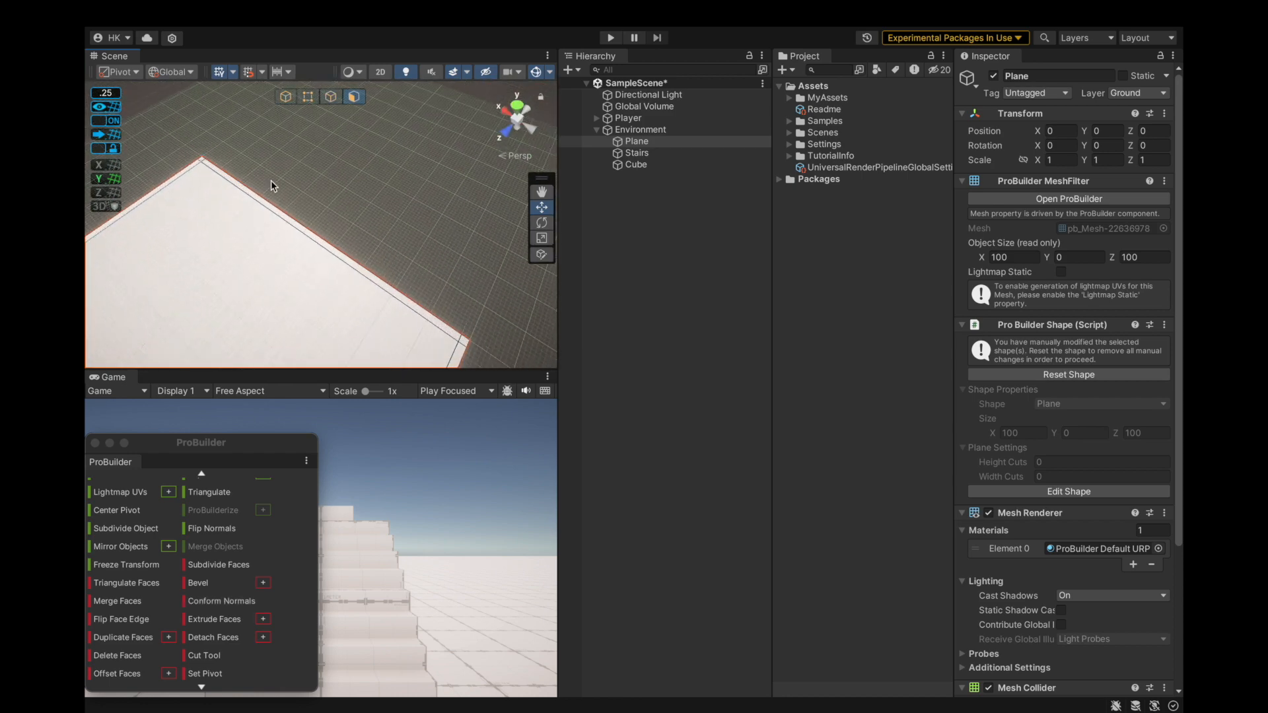
# Add the remaining border strip and corner faces to the selection and set the handle position to Center.
pyautogui.scroll(3, 189, 168)
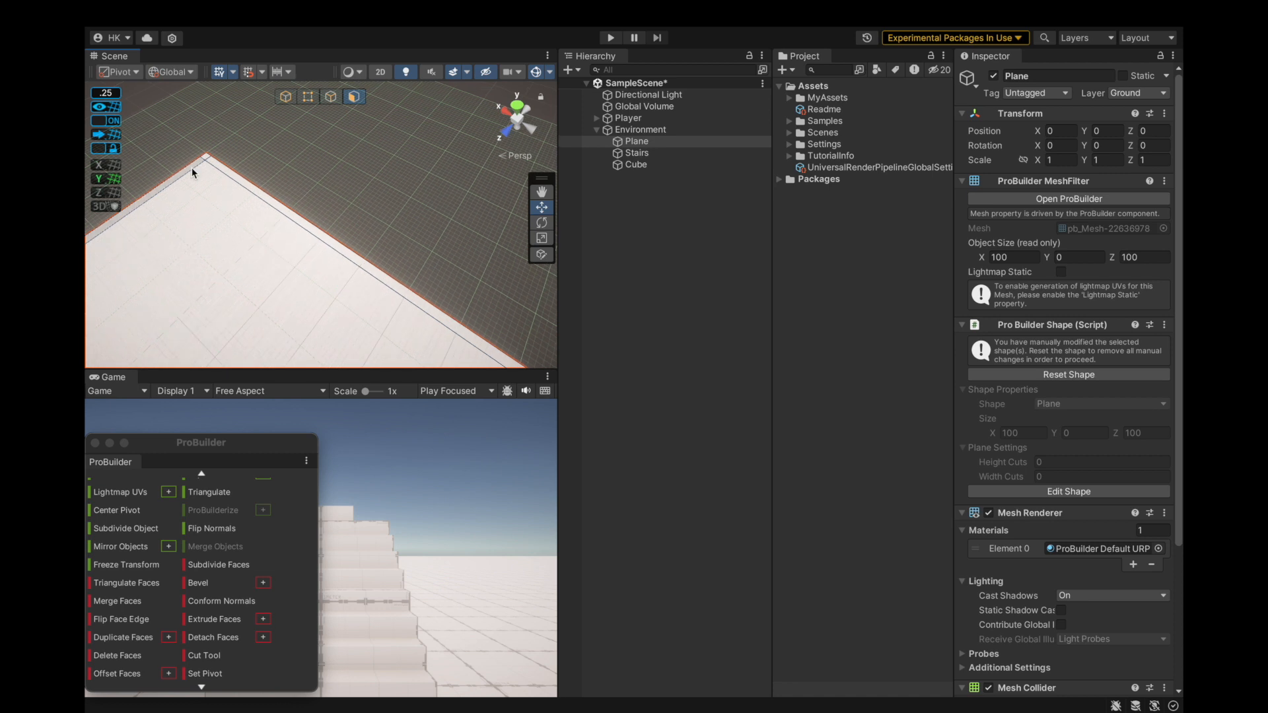
pyautogui.scroll(-2, 201, 133)
pyautogui.scroll(2, 201, 134)
pyautogui.click(211, 183)
pyautogui.click(229, 191)
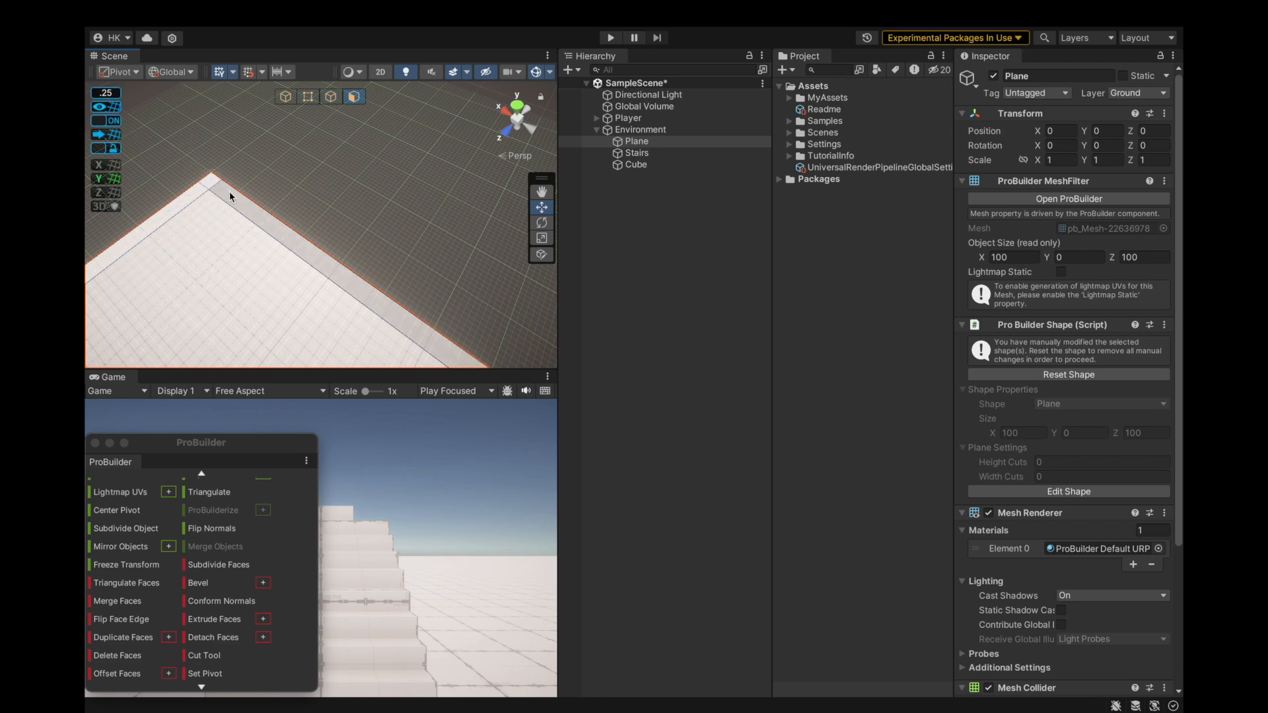
pyautogui.scroll(-5, 230, 192)
pyautogui.keyDown('alt'); pyautogui.moveTo(237, 178); pyautogui.dragTo(287, 198); pyautogui.keyUp('alt')
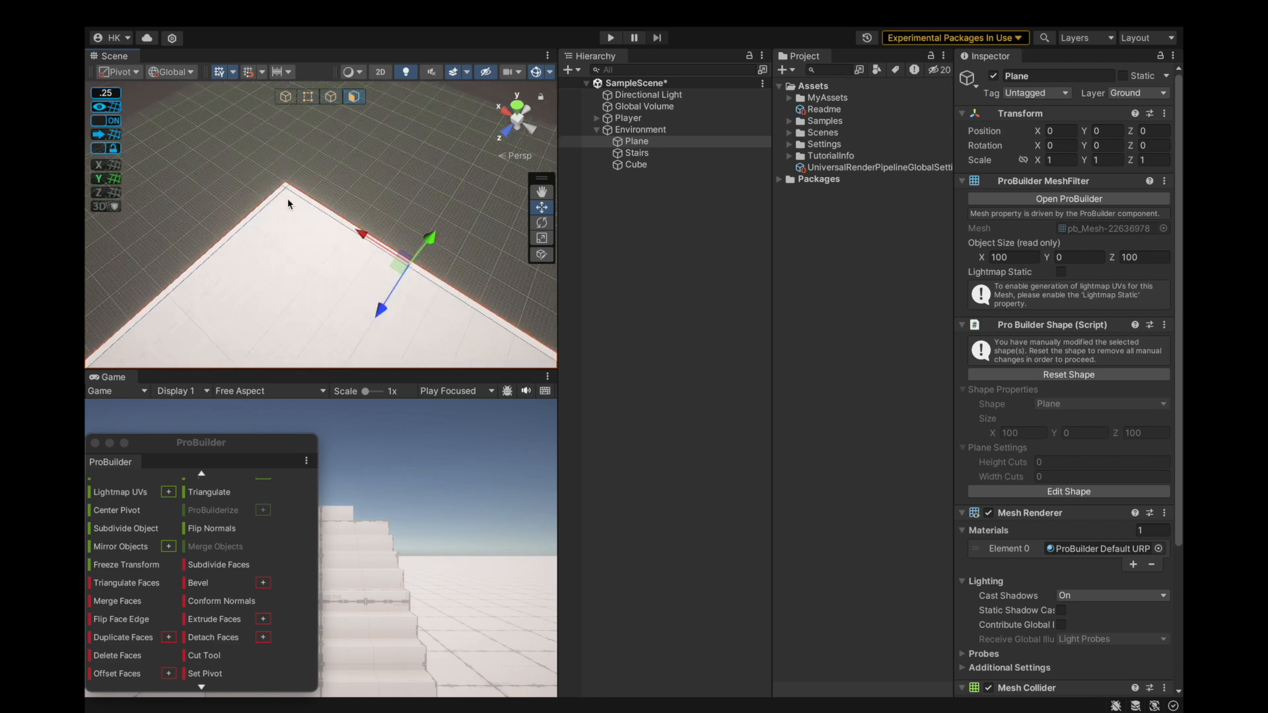
pyautogui.scroll(-3, 288, 198)
pyautogui.scroll(5, 431, 264)
pyautogui.scroll(-5, 429, 237)
pyautogui.keyDown('alt'); pyautogui.moveTo(424, 240); pyautogui.dragTo(367, 173); pyautogui.keyUp('alt')
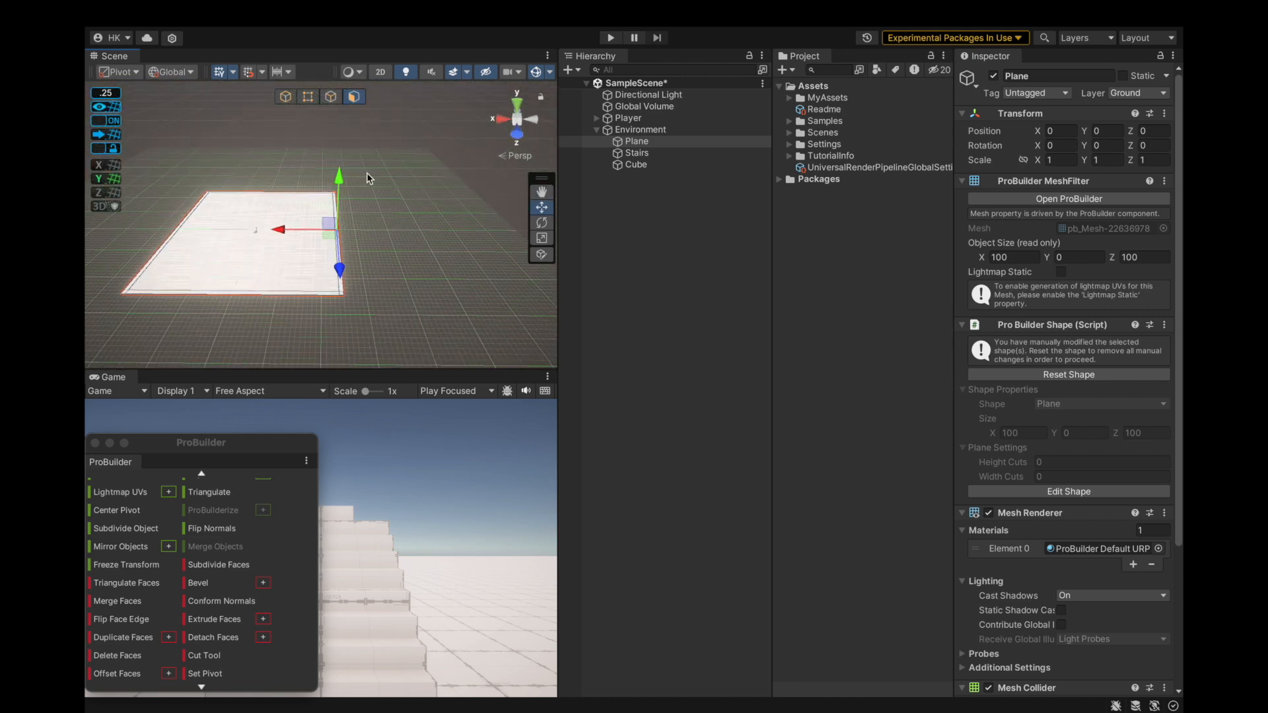
pyautogui.scroll(-1, 184, 98)
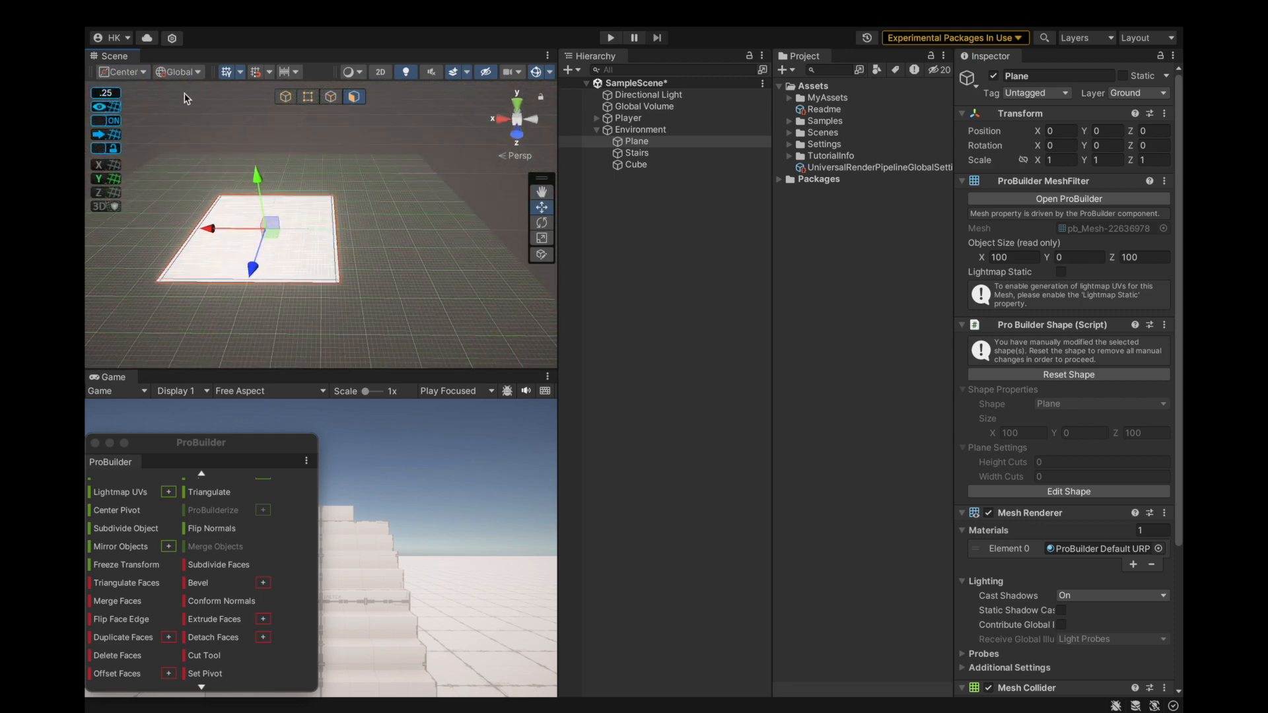
# Try extruding the Plane's selected border faces upward to a height of 10.75.
pyautogui.scroll(3, 251, 231)
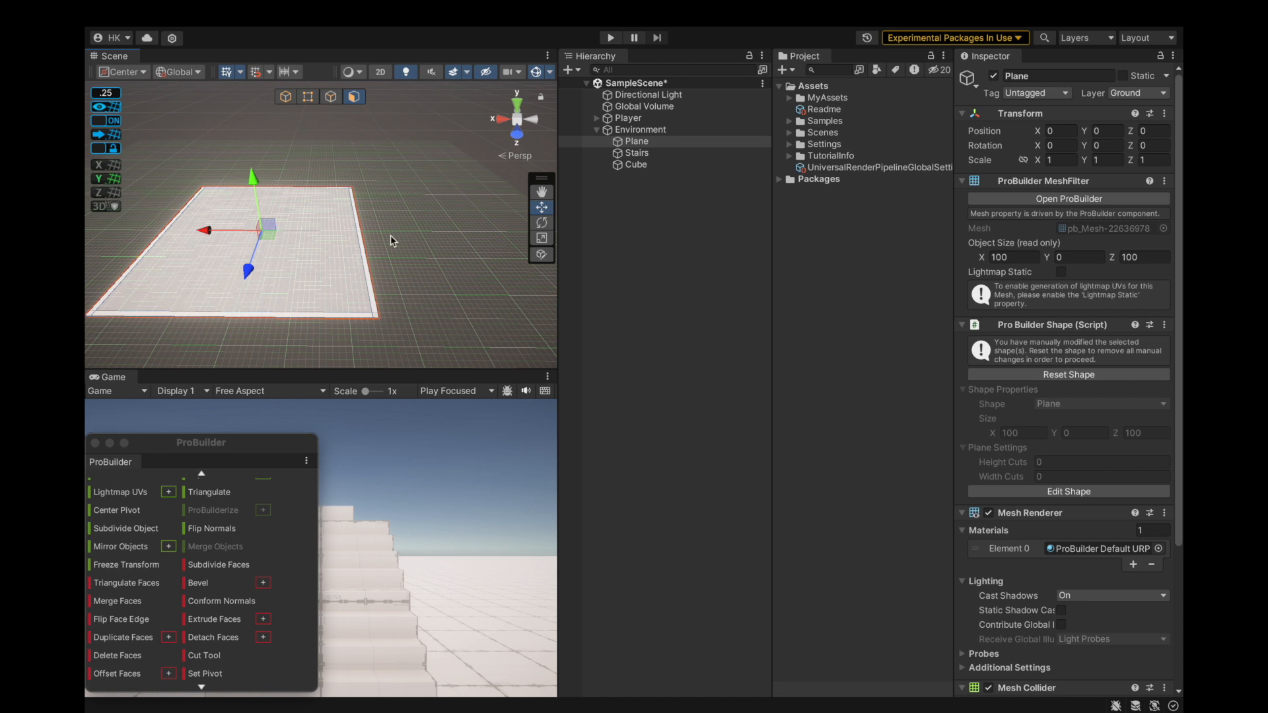
pyautogui.scroll(-2, 391, 235)
pyautogui.scroll(2, 228, 284)
pyautogui.scroll(2, 298, 266)
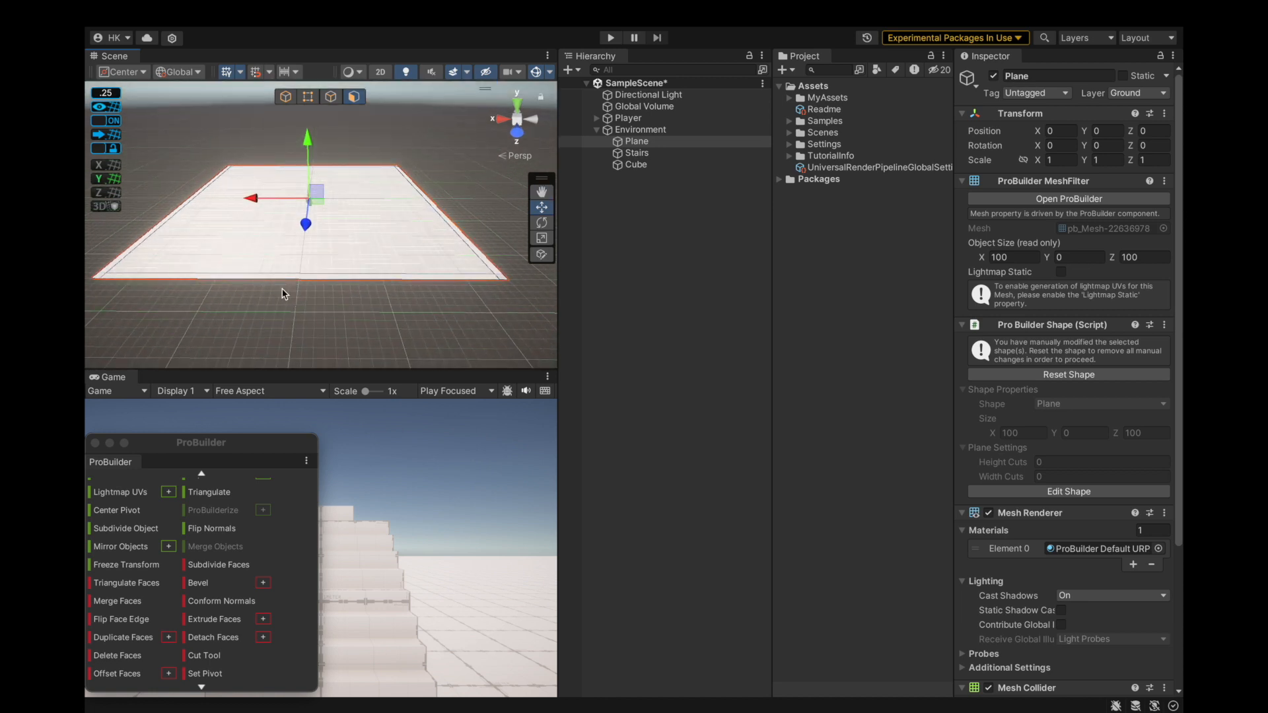
pyautogui.keyDown('shift'); pyautogui.moveTo(308, 139); pyautogui.dragTo(308, 119); pyautogui.keyUp('shift')
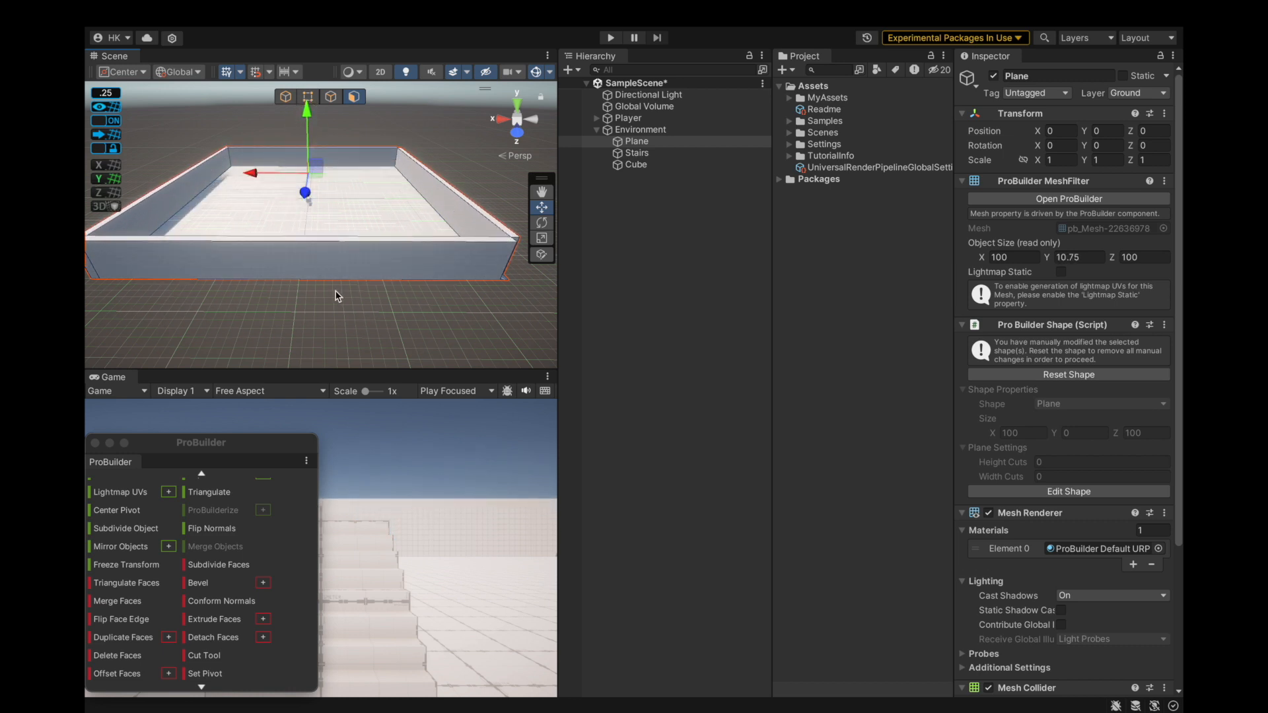
pyautogui.press('super+z')
# Extrude the Plane's selected border faces upward to a height of 20 to form perimeter walls.
pyautogui.scroll(5, 523, 286)
pyautogui.scroll(-3, 441, 321)
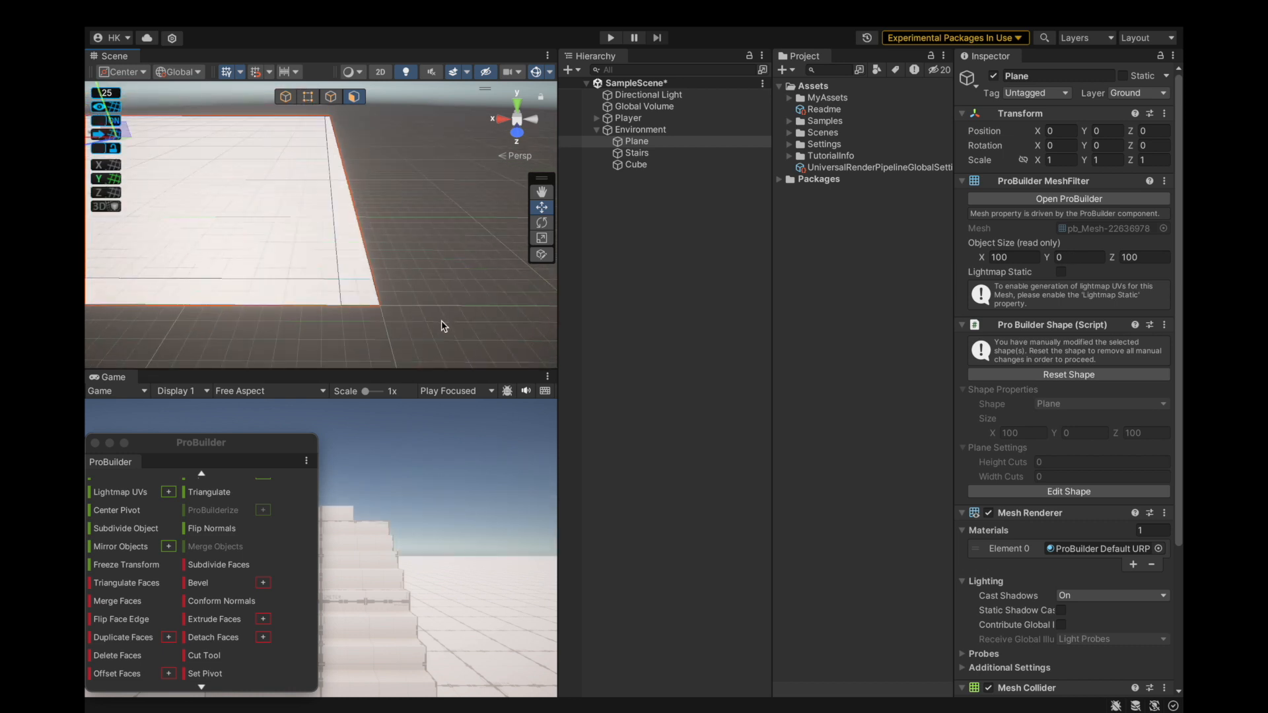
pyautogui.scroll(-5, 367, 296)
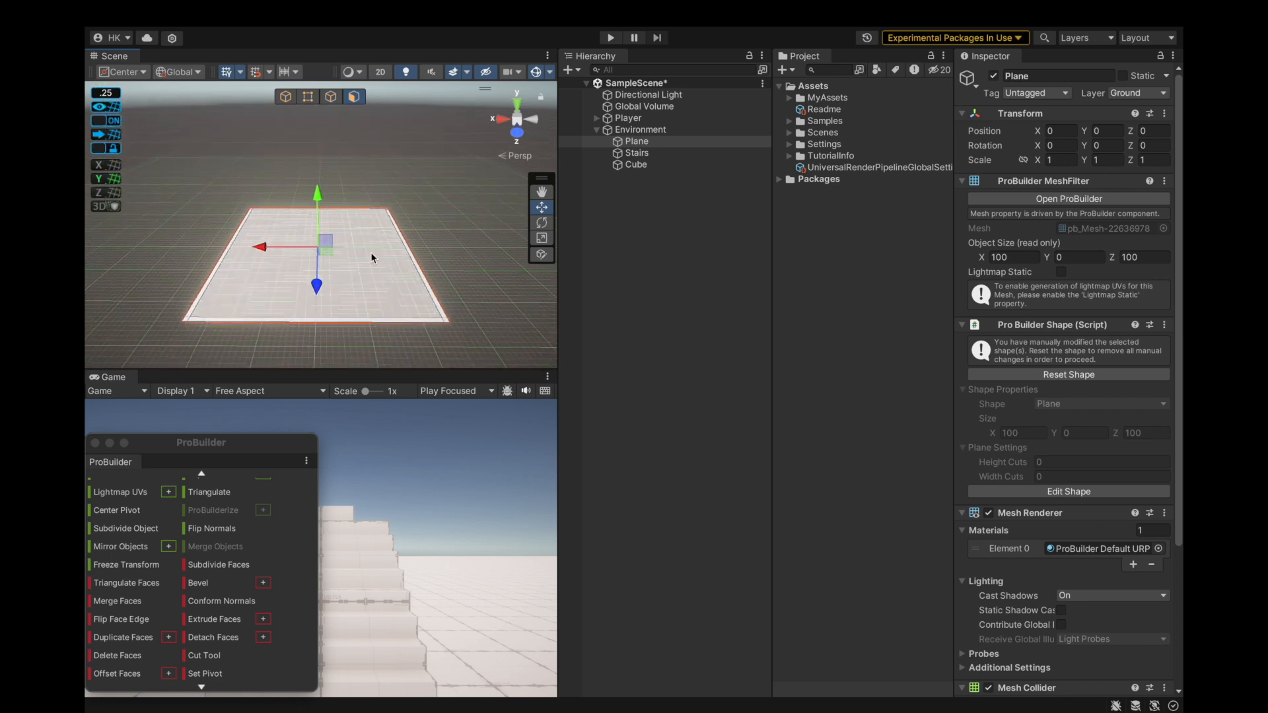
pyautogui.keyDown('alt'); pyautogui.moveTo(367, 267); pyautogui.dragTo(319, 151); pyautogui.keyUp('alt')
pyautogui.keyDown('alt'); pyautogui.moveTo(384, 182); pyautogui.dragTo(295, 206); pyautogui.keyUp('alt')
pyautogui.scroll(5, 366, 218)
pyautogui.scroll(8, 295, 205)
pyautogui.keyDown('alt'); pyautogui.moveTo(311, 260); pyautogui.dragTo(408, 193); pyautogui.keyUp('alt')
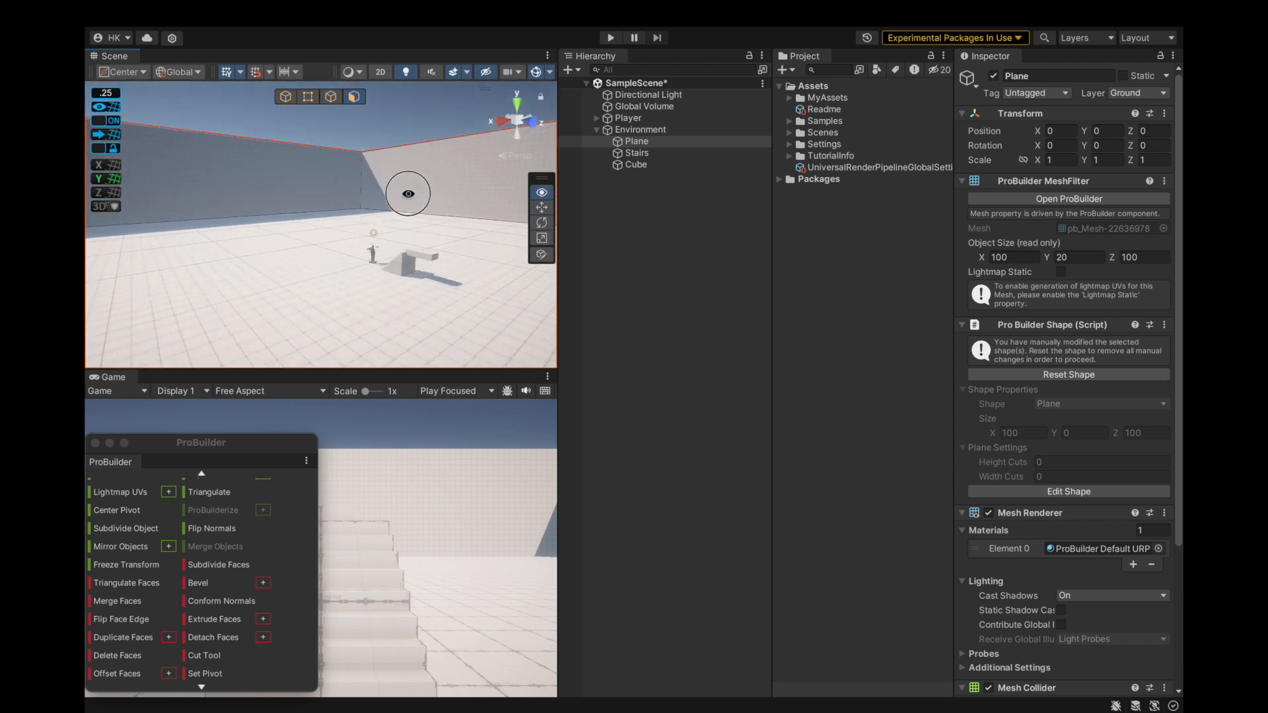
# Clear the selection and return to object selection mode.
pyautogui.click(401, 136)
pyautogui.scroll(3, 391, 233)
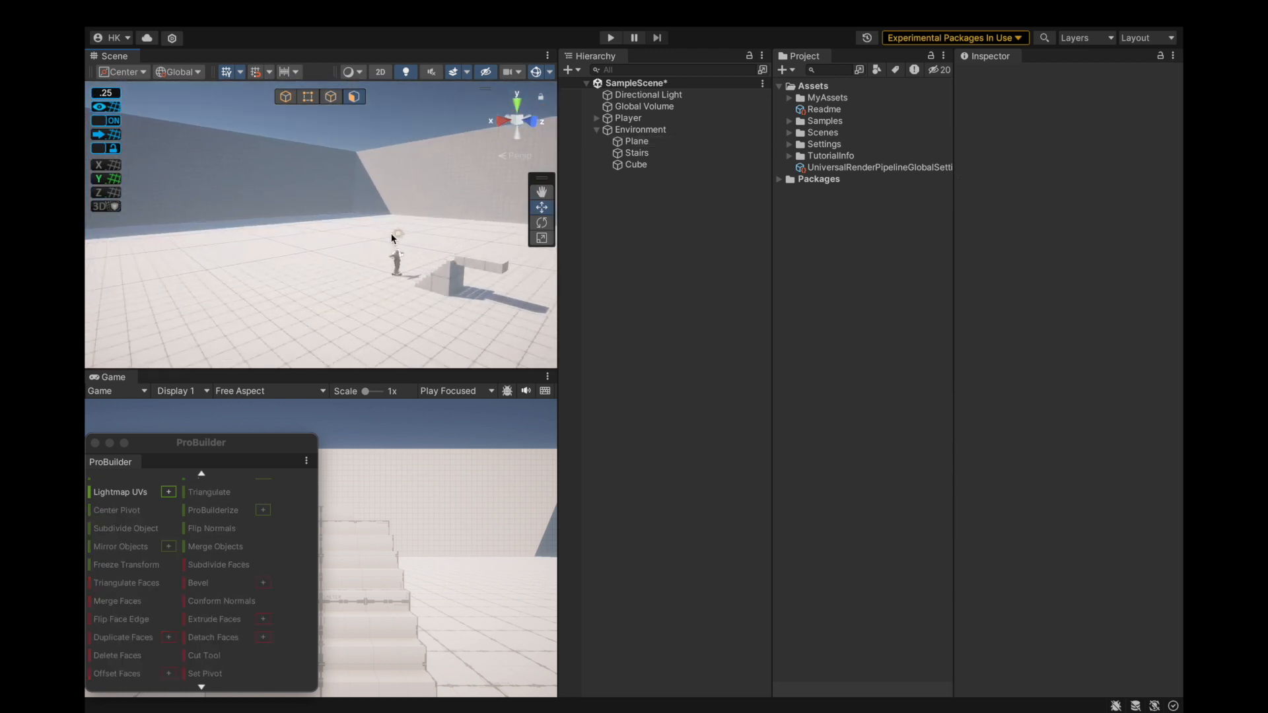
pyautogui.click(286, 100)
# Select and frame the Player inside the walled area, and save the scene.
pyautogui.click(628, 118)
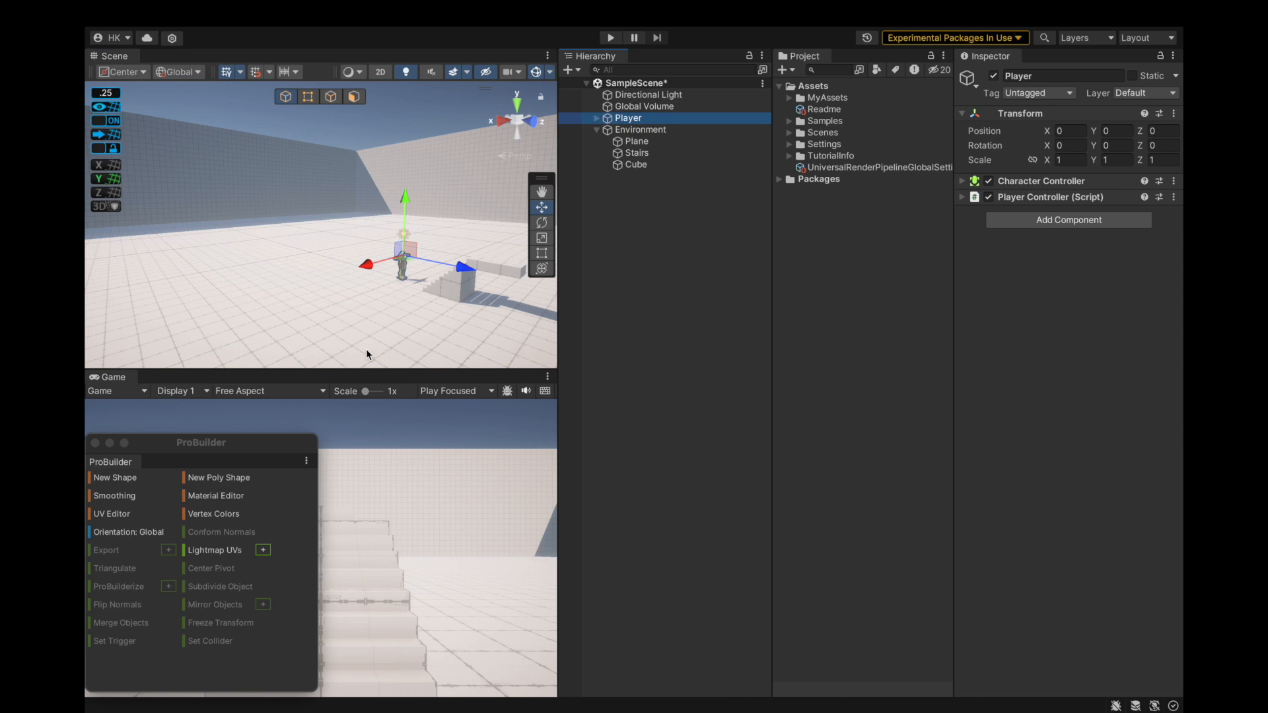
pyautogui.press('f')
pyautogui.keyDown('alt'); pyautogui.moveTo(245, 286); pyautogui.dragTo(656, 275); pyautogui.keyUp('alt')
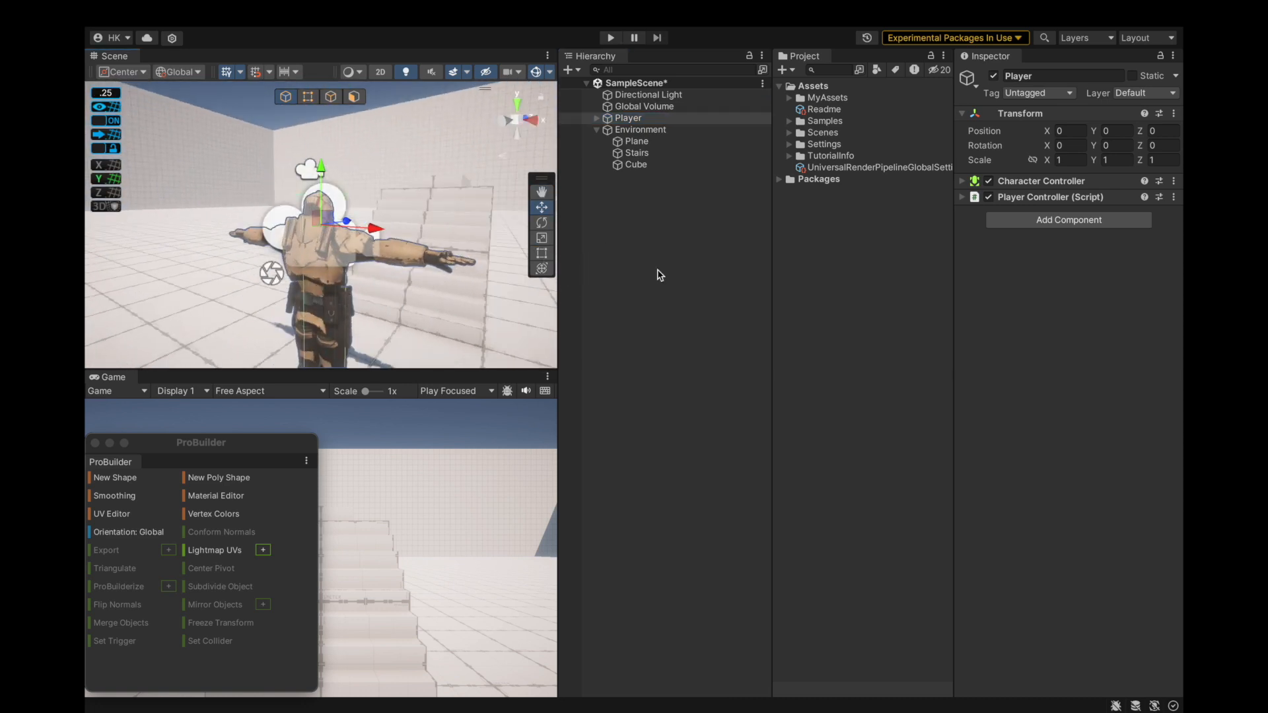
pyautogui.scroll(-5, 498, 295)
pyautogui.keyDown('alt'); pyautogui.moveTo(325, 273); pyautogui.dragTo(377, 303); pyautogui.keyUp('alt')
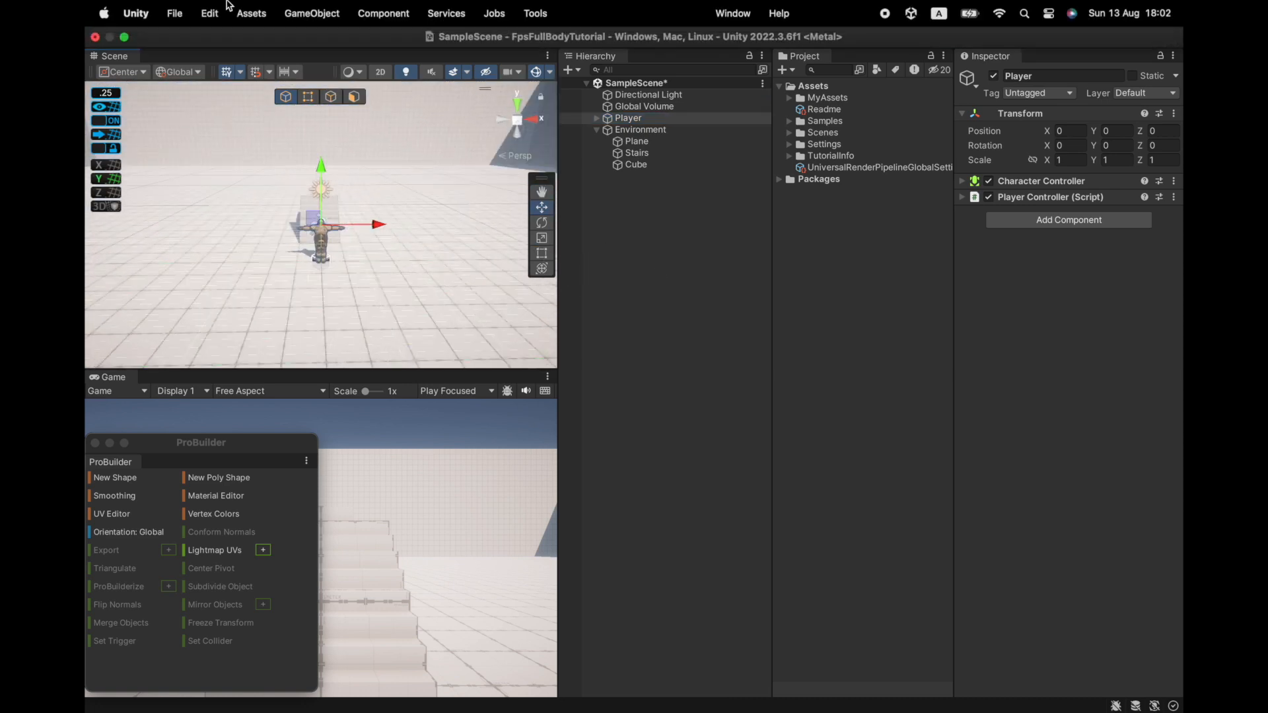
pyautogui.click(170, 10)
pyautogui.click(184, 203)
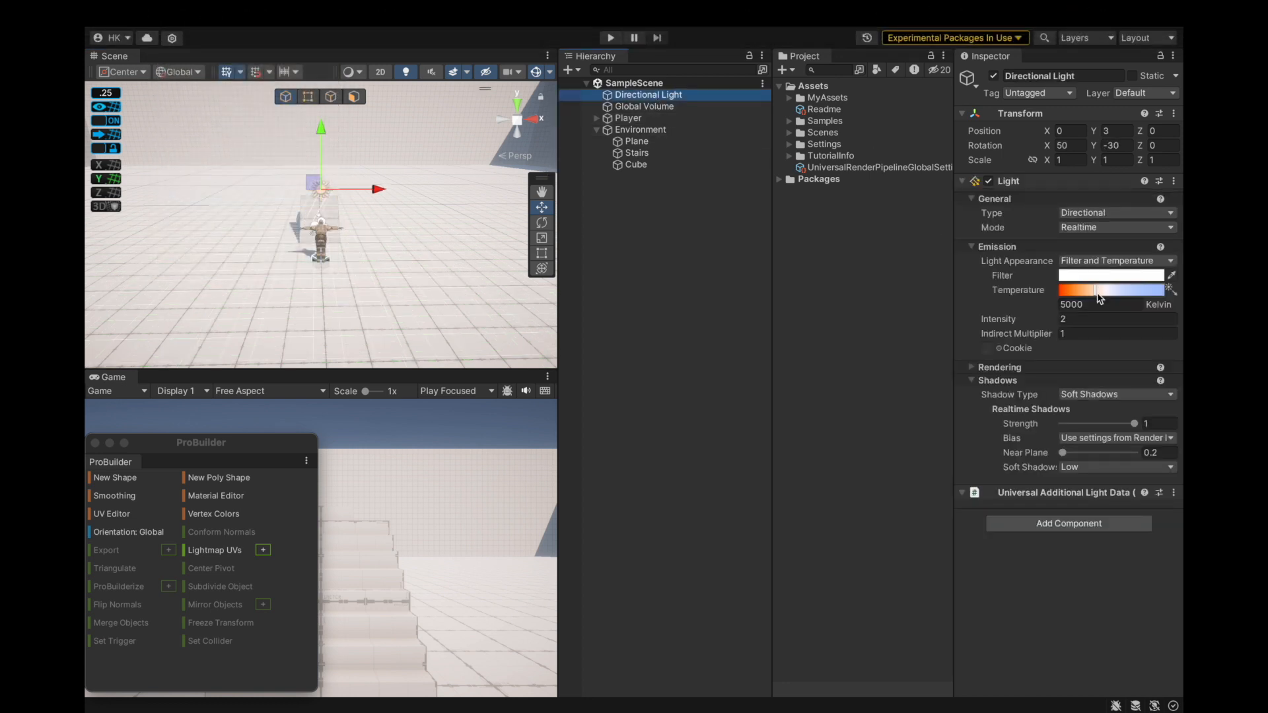
# Set the Directional Light's intensity to 1 and save the scene.
pyautogui.write('1')
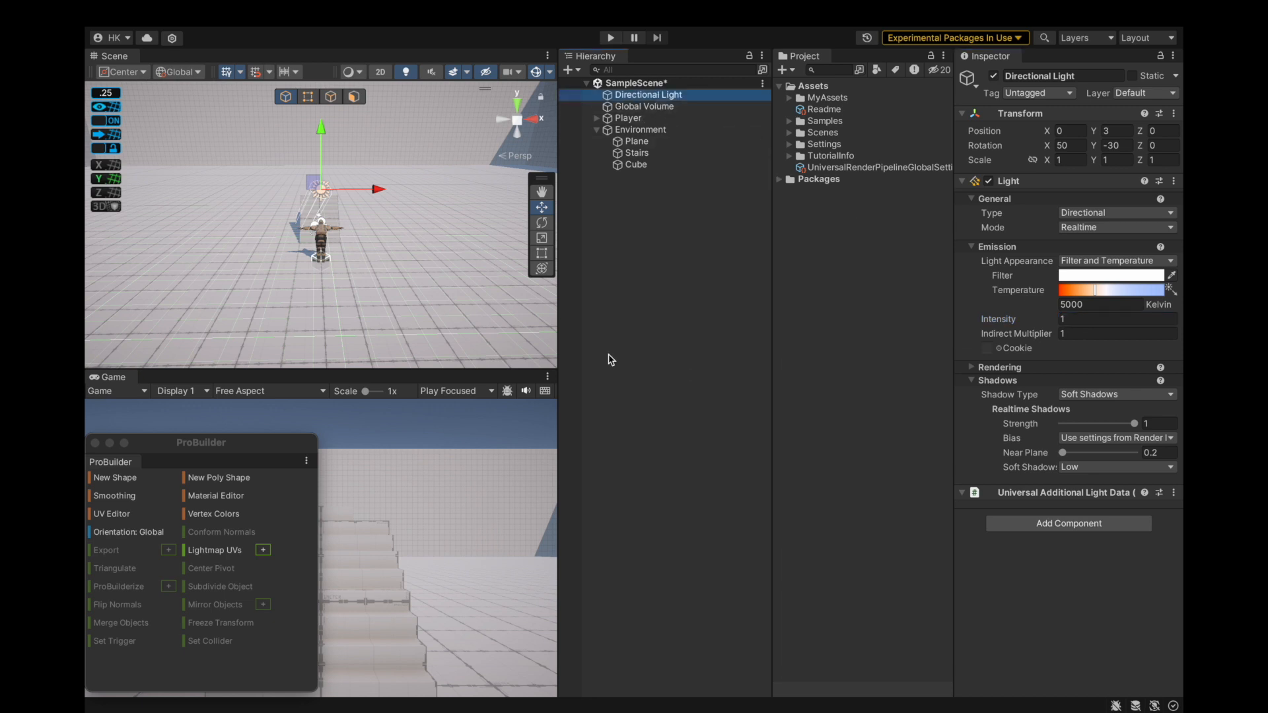
pyautogui.moveTo(385, 5)
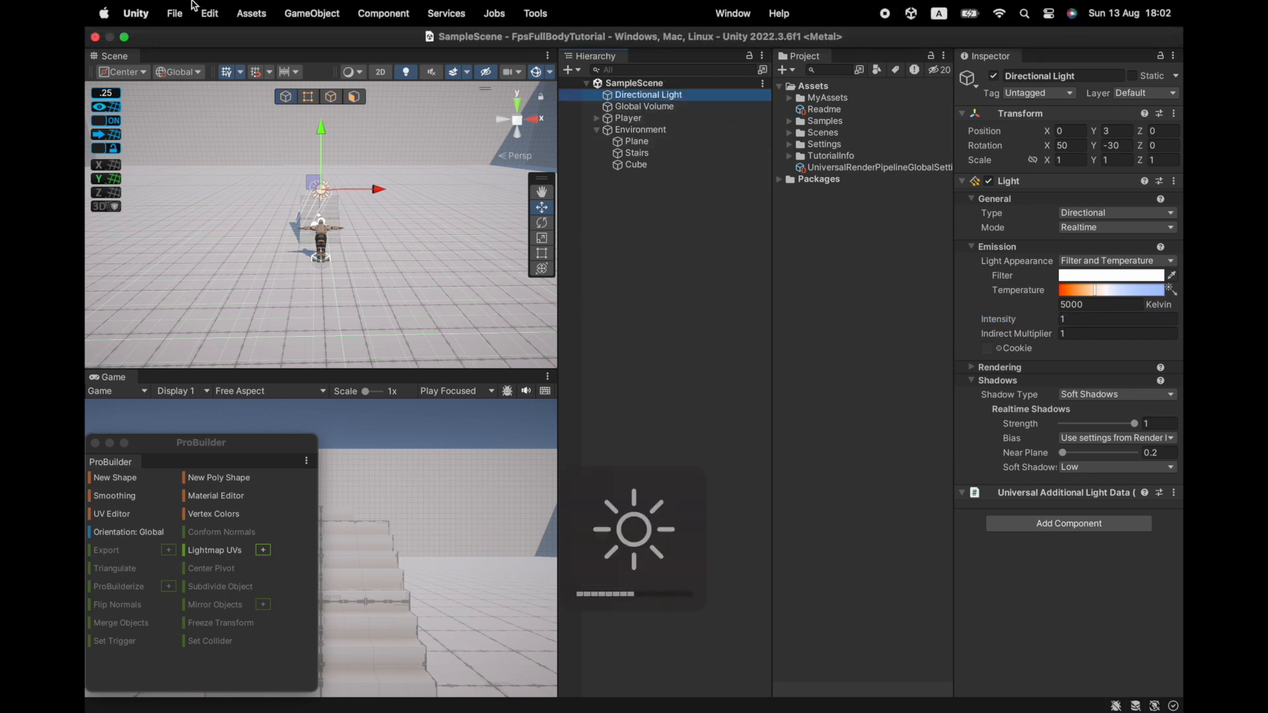
pyautogui.click(180, 12)
pyautogui.click(308, 200)
# Examine the lighting, walls, stairs and Player from several angles with nothing selected.
pyautogui.scroll(5, 309, 206)
pyautogui.keyDown('alt'); pyautogui.moveTo(257, 238); pyautogui.dragTo(645, 220); pyautogui.keyUp('alt')
pyautogui.scroll(-2, 440, 229)
pyautogui.scroll(-3, 440, 224)
pyautogui.scroll(4, 302, 272)
pyautogui.scroll(-1, 250, 272)
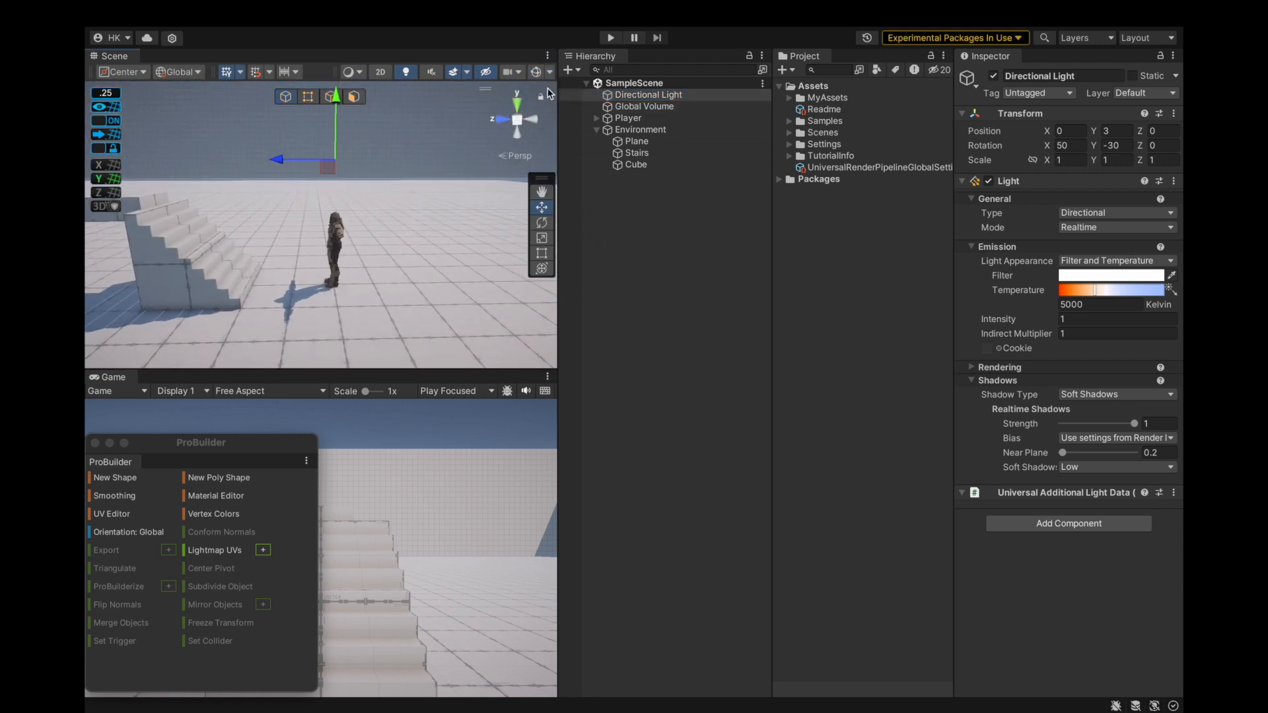
pyautogui.scroll(-5, 386, 293)
pyautogui.click(667, 249)
pyautogui.keyDown('alt'); pyautogui.moveTo(310, 249); pyautogui.dragTo(614, 244); pyautogui.keyUp('alt')
pyautogui.scroll(-2, 370, 196)
pyautogui.keyDown('alt'); pyautogui.moveTo(369, 196); pyautogui.dragTo(181, 227); pyautogui.keyUp('alt')
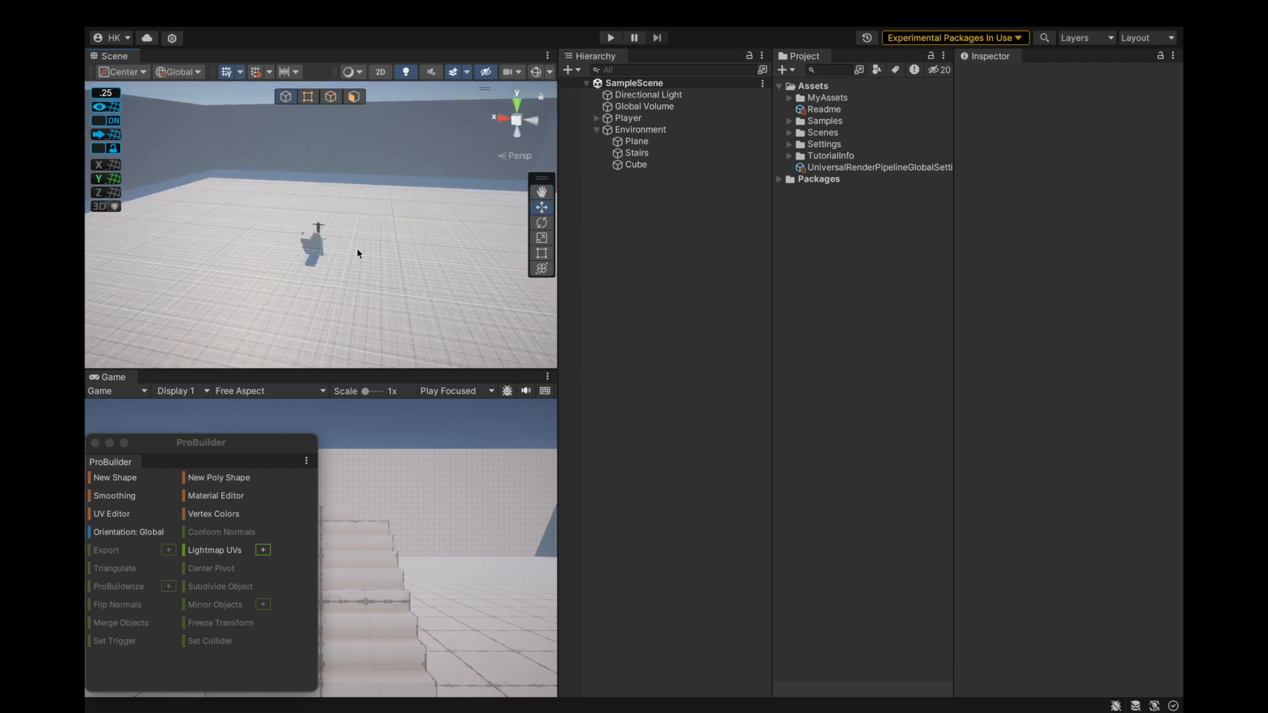
pyautogui.scroll(-2, 357, 253)
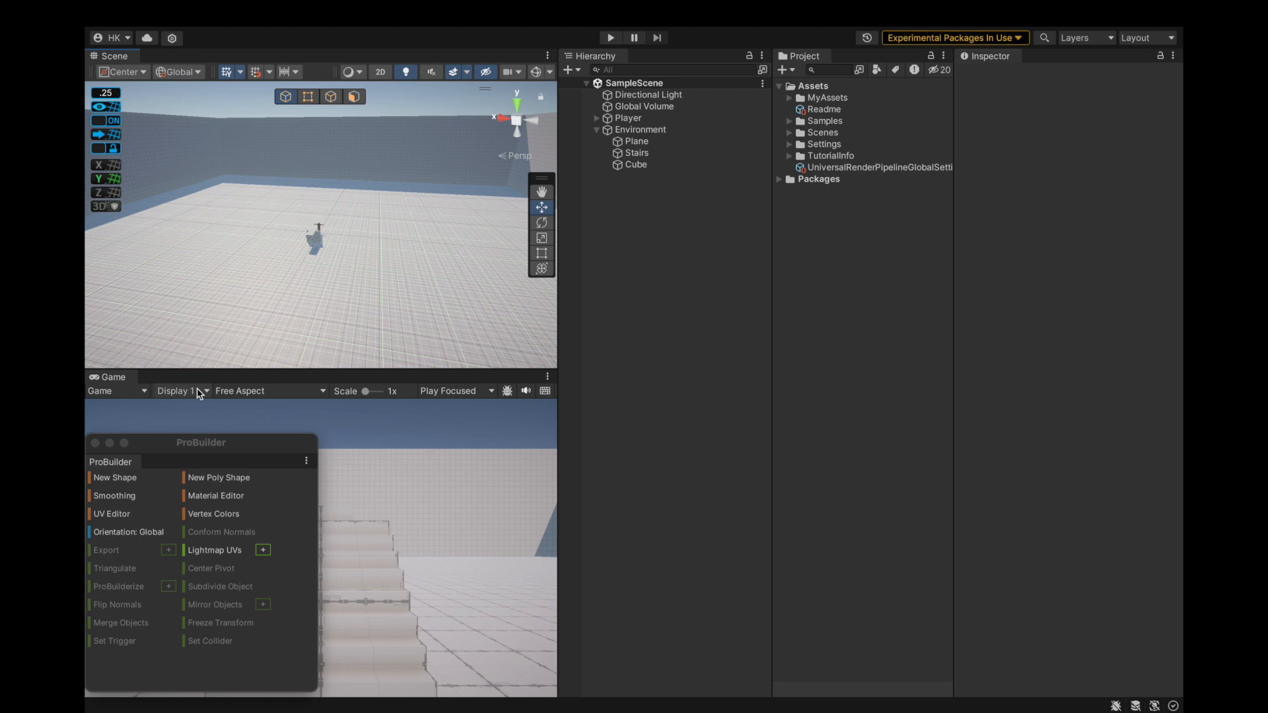
# Create a 1 x 1 x 1 ProBuilder cube on an open area of the floor away from the stairs.
pyautogui.click(117, 477)
pyautogui.scroll(-3, 232, 276)
pyautogui.scroll(5, 233, 276)
pyautogui.scroll(-1, 277, 255)
pyautogui.keyDown('alt'); pyautogui.moveTo(276, 252); pyautogui.dragTo(229, 216); pyautogui.keyUp('alt')
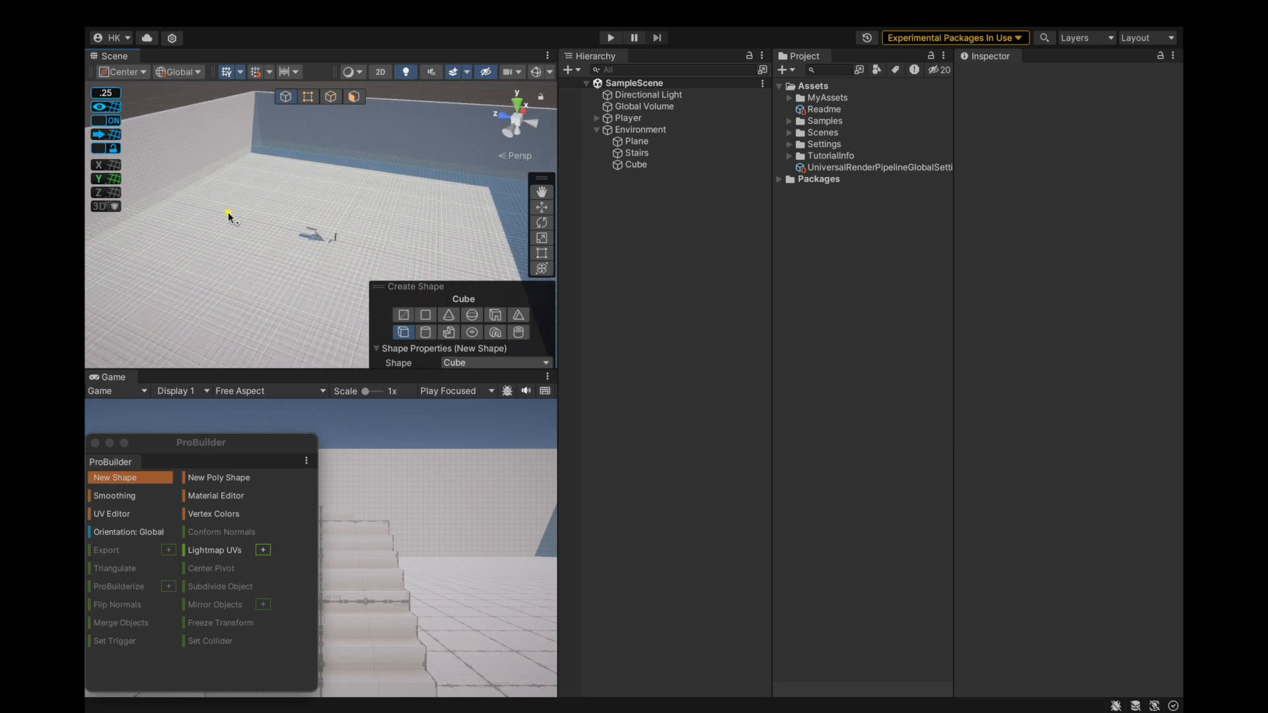
pyautogui.scroll(5, 228, 212)
pyautogui.scroll(-3, 317, 215)
pyautogui.scroll(5, 271, 215)
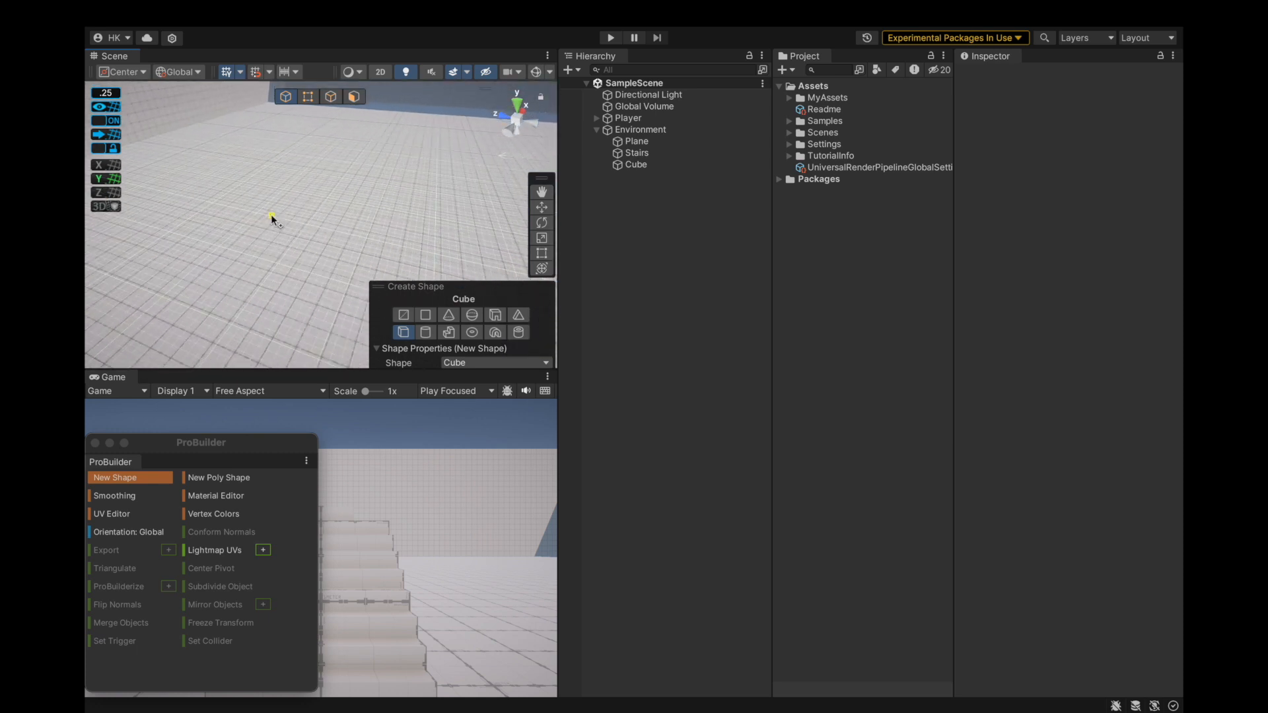
pyautogui.scroll(8, 271, 216)
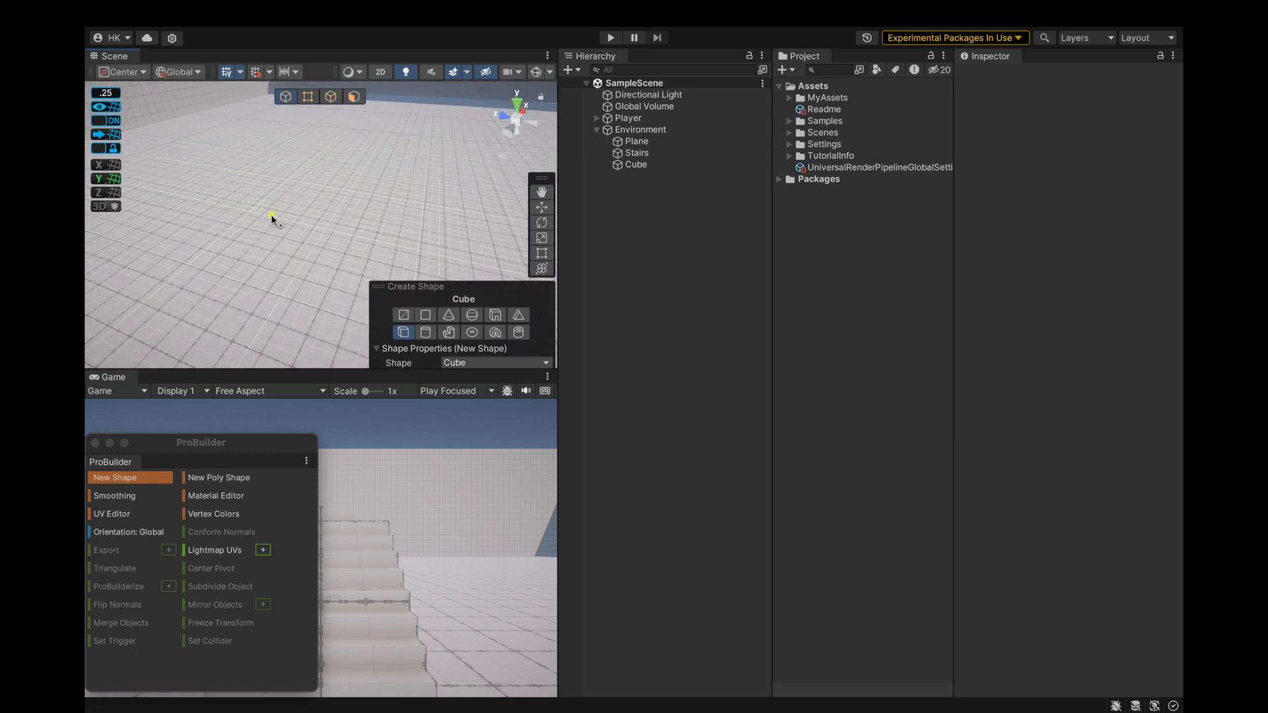
pyautogui.keyDown('alt'); pyautogui.moveTo(271, 216); pyautogui.dragTo(308, 236); pyautogui.keyUp('alt')
pyautogui.scroll(-6, 301, 231)
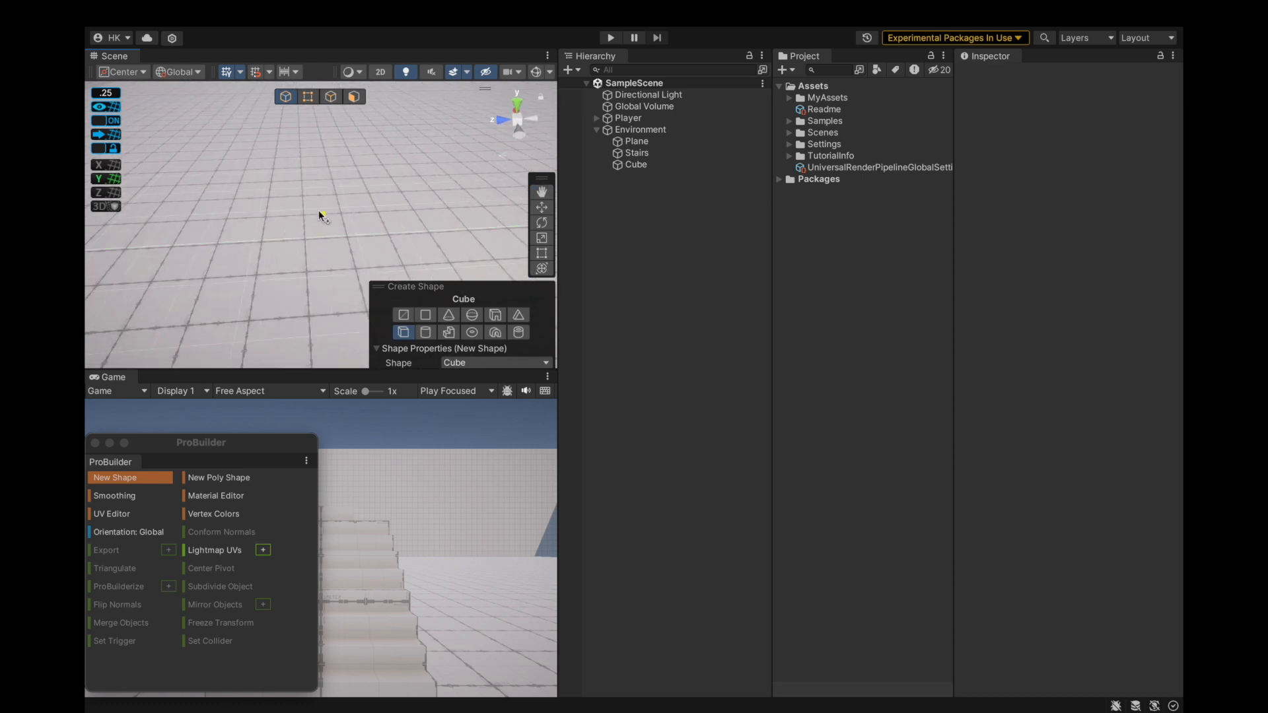
pyautogui.press('shift')
pyautogui.keyDown('shift'); pyautogui.click(320, 223); pyautogui.keyUp('shift')
pyautogui.press('Escape')
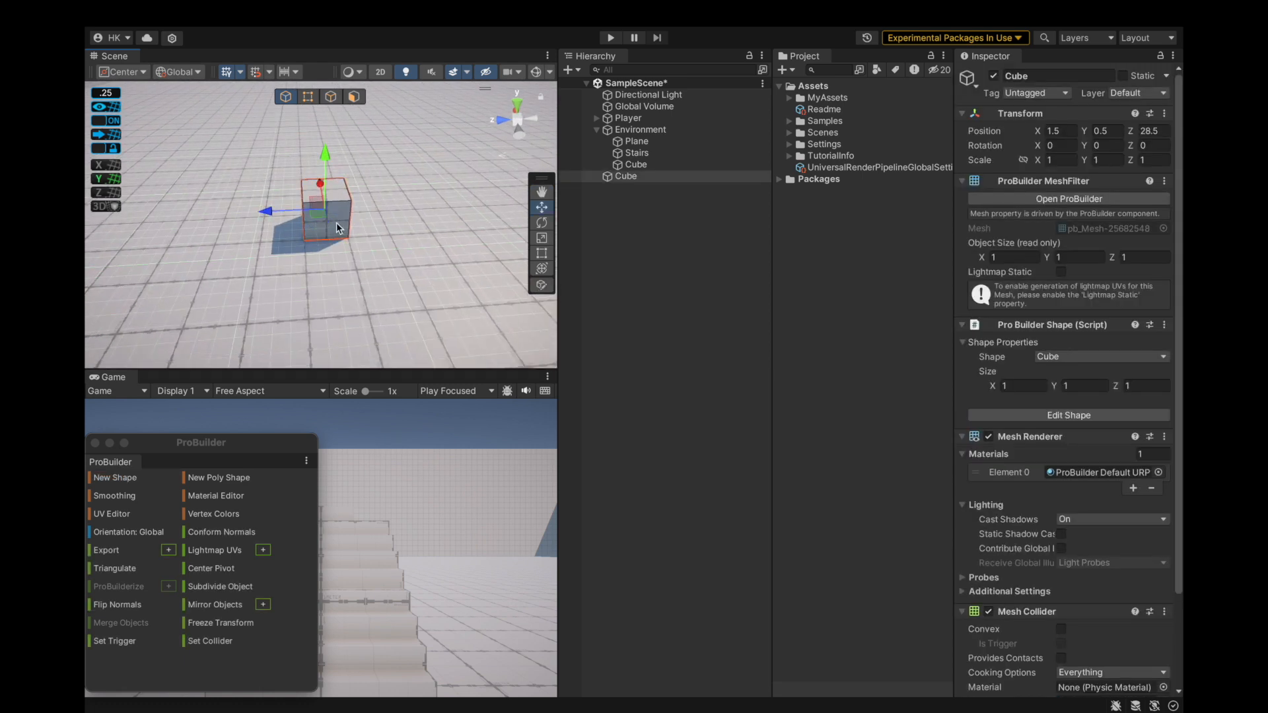
# Lower the new cube's top face in face selection mode so the cube is 0.25 high.
pyautogui.press('f')
pyautogui.keyDown('alt'); pyautogui.moveTo(318, 247); pyautogui.dragTo(380, 141); pyautogui.keyUp('alt')
pyautogui.click(354, 97)
pyautogui.keyDown('alt'); pyautogui.moveTo(366, 218); pyautogui.dragTo(334, 162); pyautogui.keyUp('alt')
pyautogui.click(323, 188)
pyautogui.moveTo(322, 116); pyautogui.dragTo(323, 198)
# Extend the flattened cube's side face along the X axis to a size of 10.
pyautogui.keyDown('alt'); pyautogui.moveTo(396, 231); pyautogui.dragTo(430, 305); pyautogui.keyUp('alt')
pyautogui.click(345, 272)
pyautogui.scroll(-3, 436, 330)
pyautogui.moveTo(284, 237); pyautogui.dragTo(390, 236)
pyautogui.scroll(-3, 243, 278)
pyautogui.scroll(4, 249, 240)
pyautogui.scroll(-3, 253, 244)
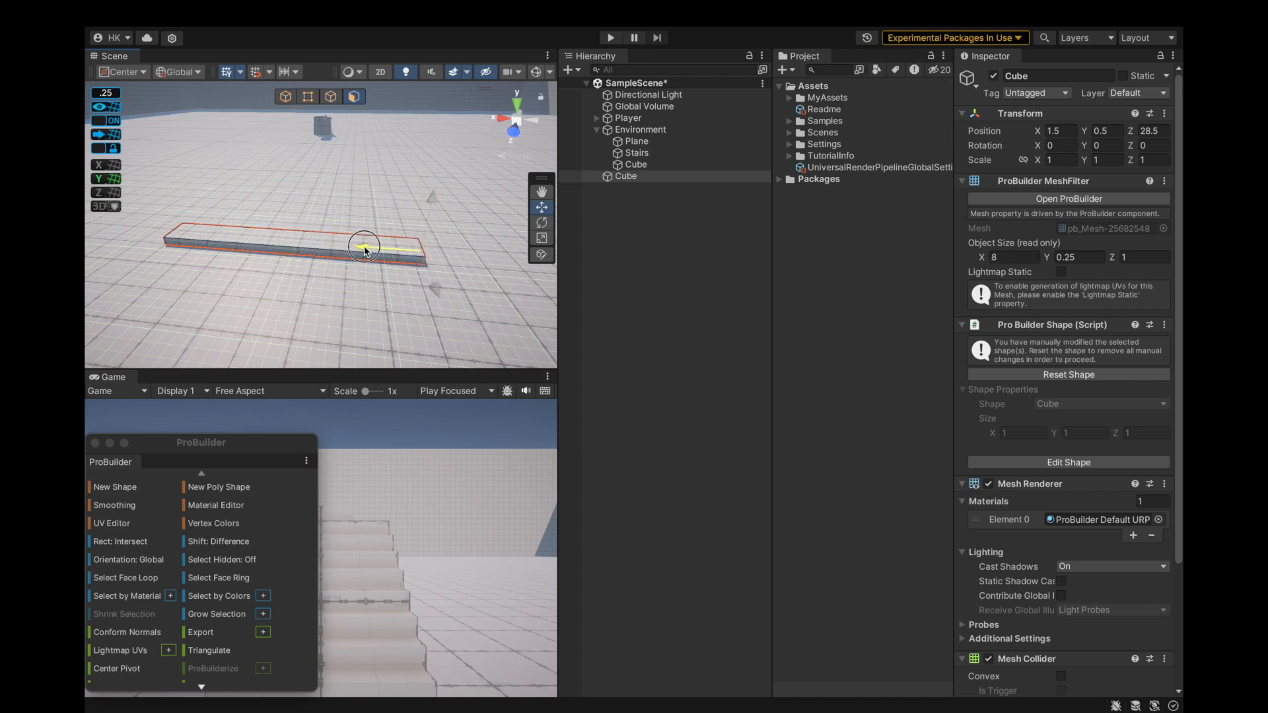
pyautogui.keyDown('alt'); pyautogui.moveTo(421, 254); pyautogui.dragTo(449, 248); pyautogui.keyUp('alt')
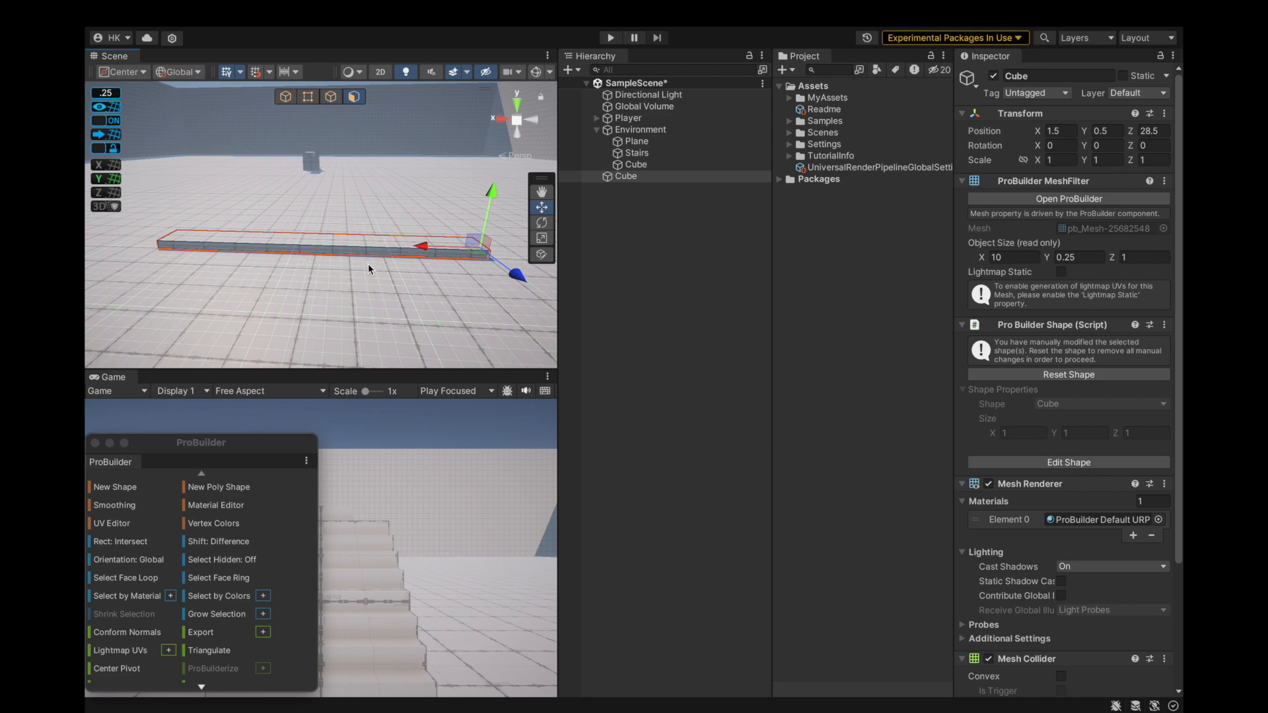
# Extend the slab's adjacent side face along the Z axis to a size of 10.
pyautogui.keyDown('alt'); pyautogui.moveTo(441, 263); pyautogui.dragTo(324, 233); pyautogui.keyUp('alt')
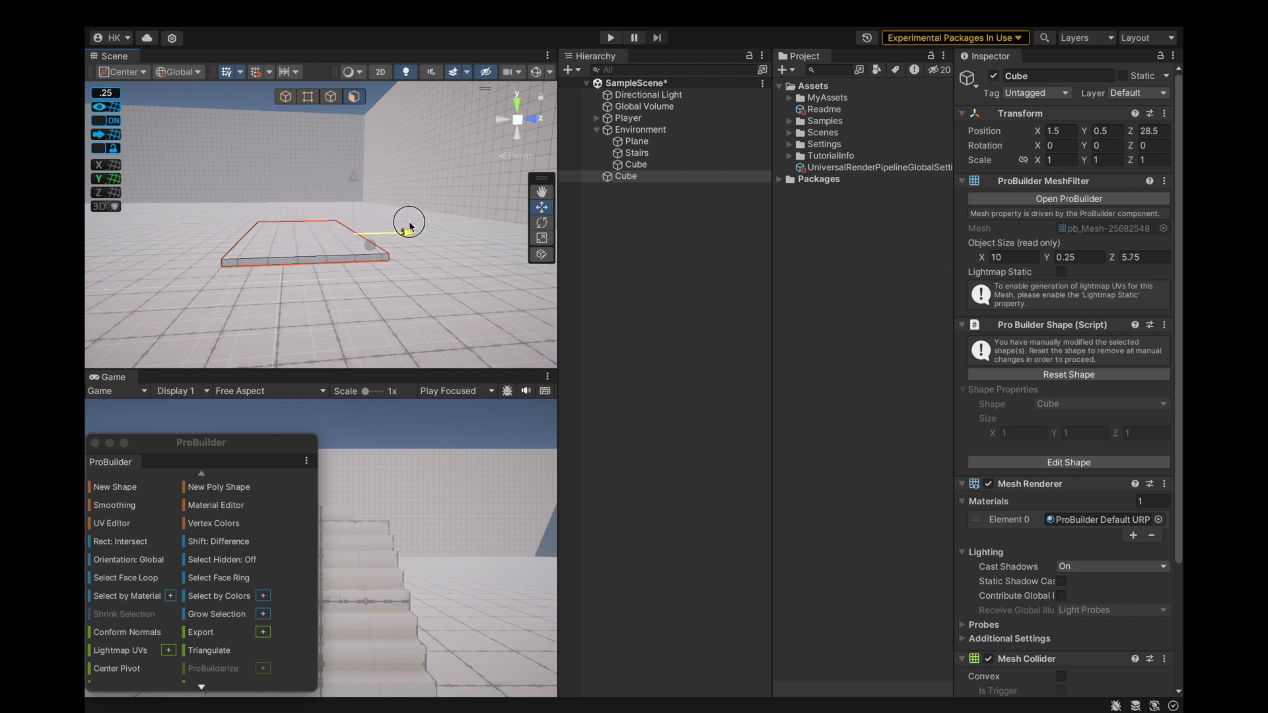
pyautogui.scroll(-2, 291, 325)
pyautogui.scroll(5, 418, 214)
pyautogui.scroll(-2, 311, 223)
pyautogui.moveTo(301, 239); pyautogui.dragTo(418, 228)
pyautogui.keyDown('alt'); pyautogui.moveTo(418, 227); pyautogui.dragTo(289, 306); pyautogui.keyUp('alt')
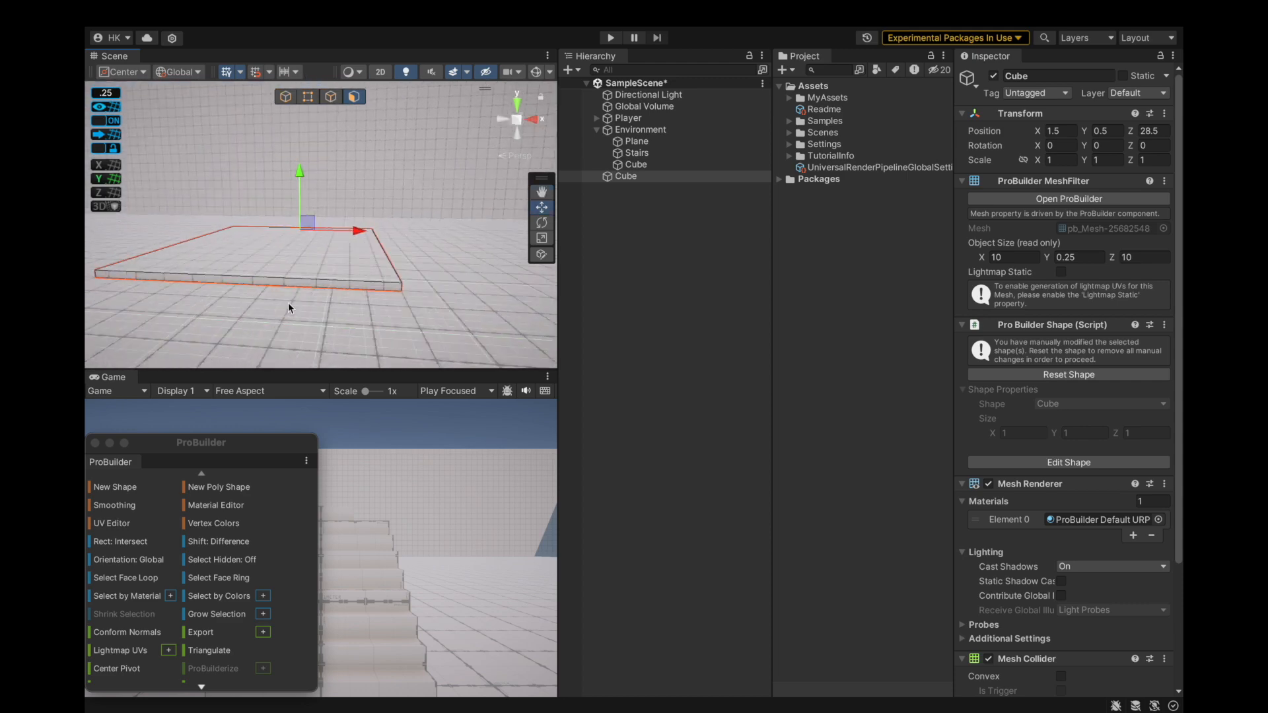
# Try to insert edge loops across the whole slab from its edges in edge selection mode.
pyautogui.scroll(-3, 343, 235)
pyautogui.scroll(3, 263, 192)
pyautogui.keyDown('alt'); pyautogui.moveTo(263, 192); pyautogui.dragTo(260, 264); pyautogui.keyUp('alt')
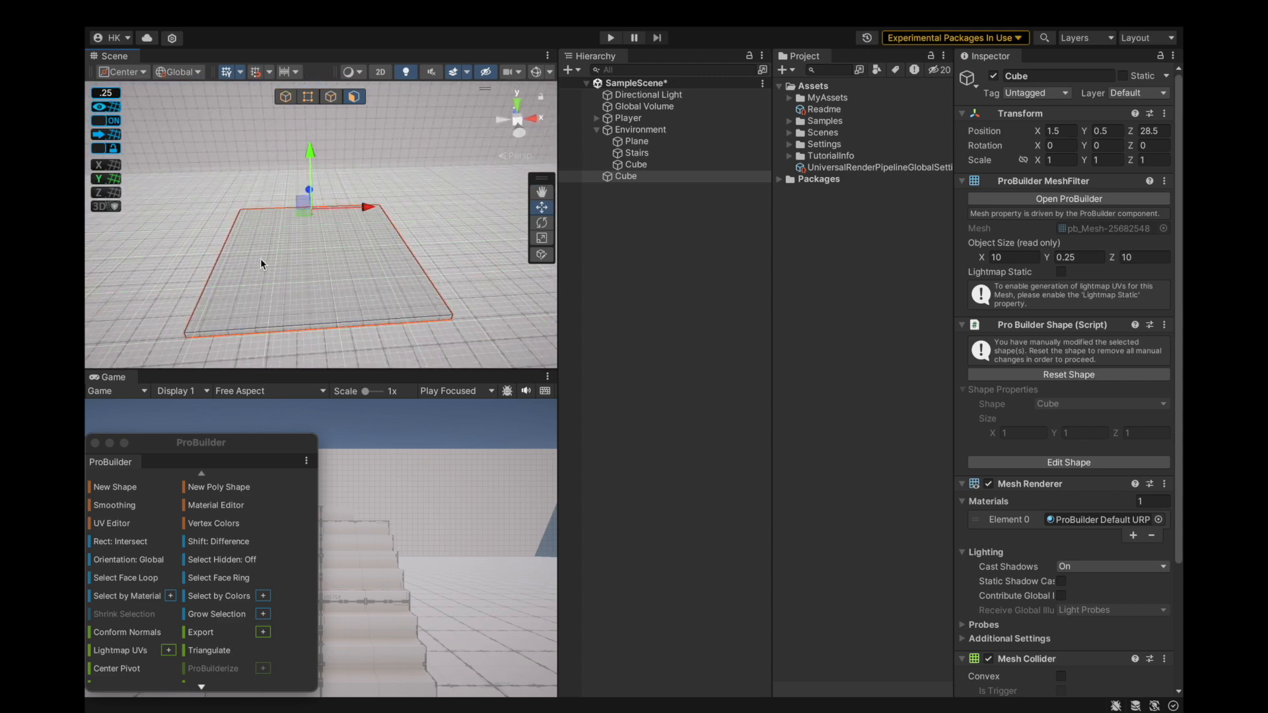
pyautogui.press('f')
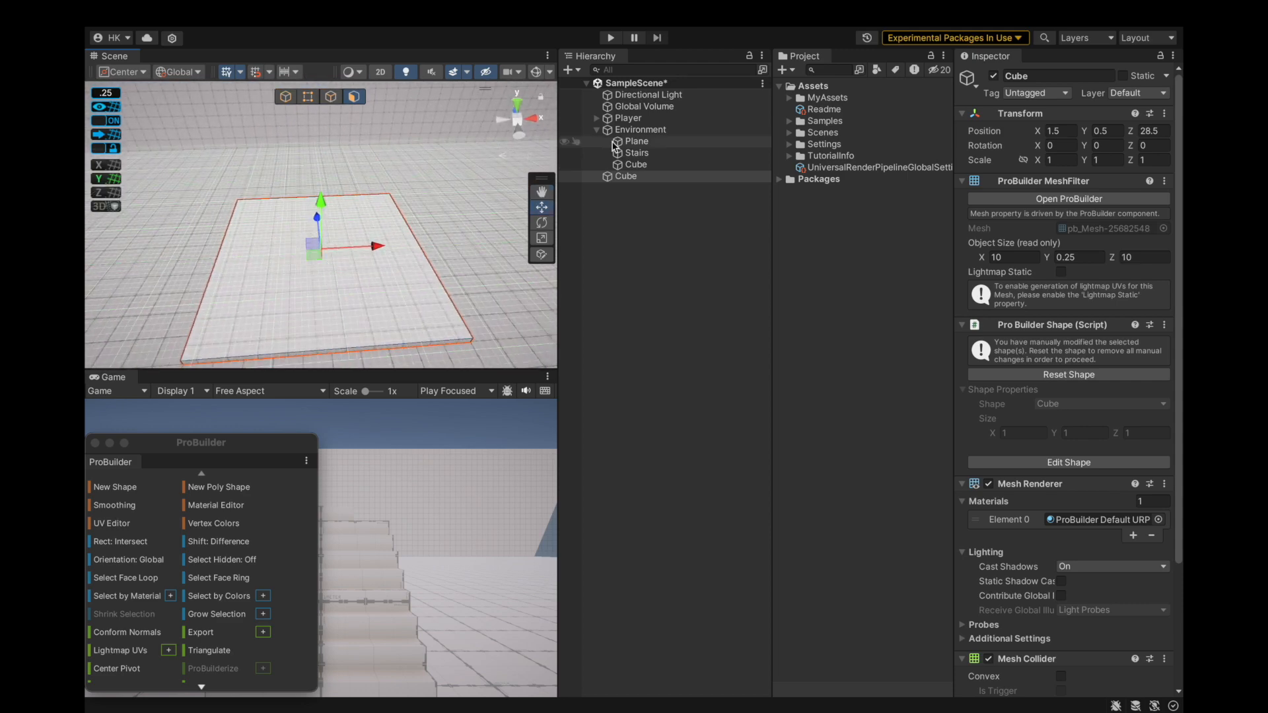
pyautogui.keyDown('alt'); pyautogui.moveTo(320, 283); pyautogui.dragTo(318, 246); pyautogui.keyUp('alt')
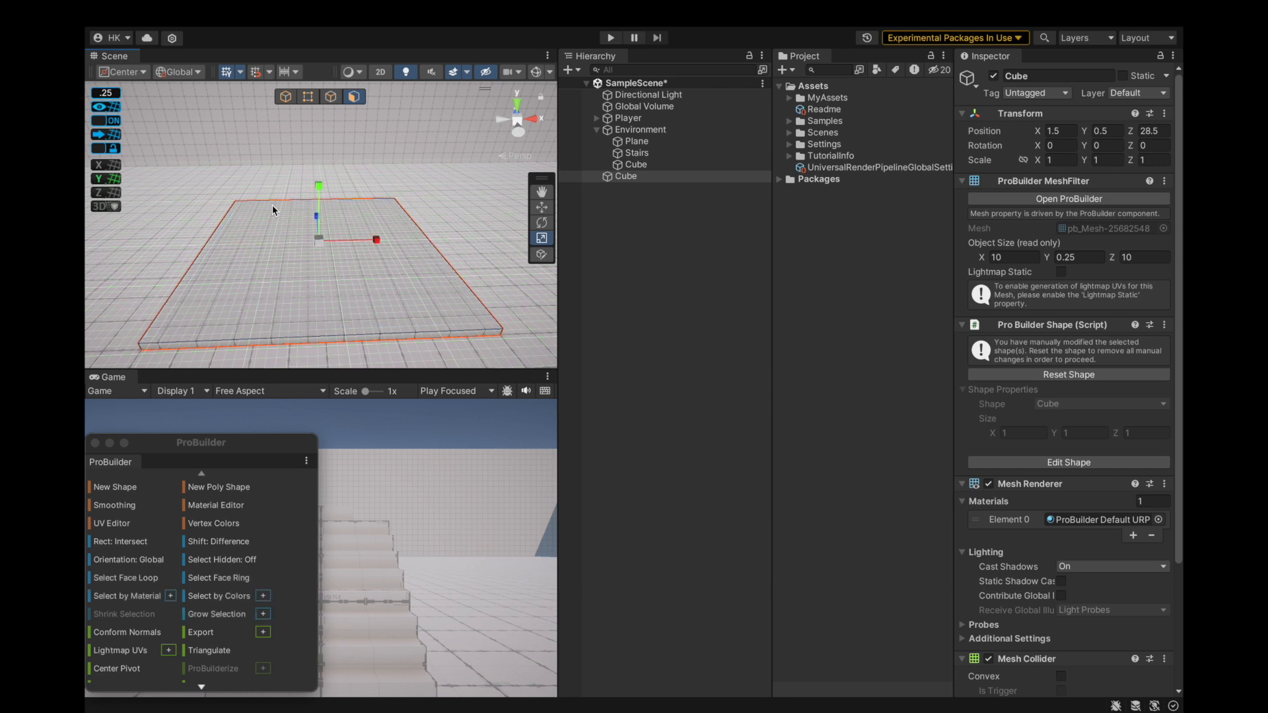
pyautogui.click(331, 97)
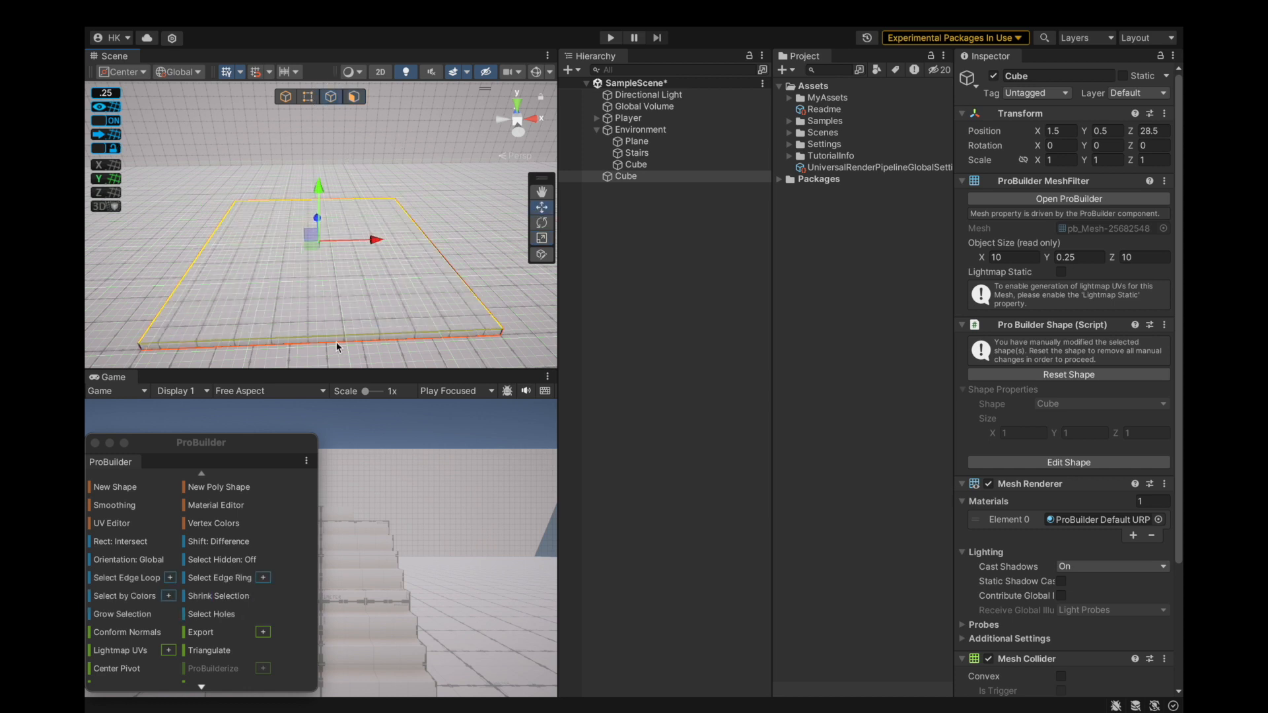
pyautogui.scroll(-5, 212, 614)
pyautogui.click(213, 619)
pyautogui.click(213, 621)
pyautogui.hotkey('ctrl', 'z')
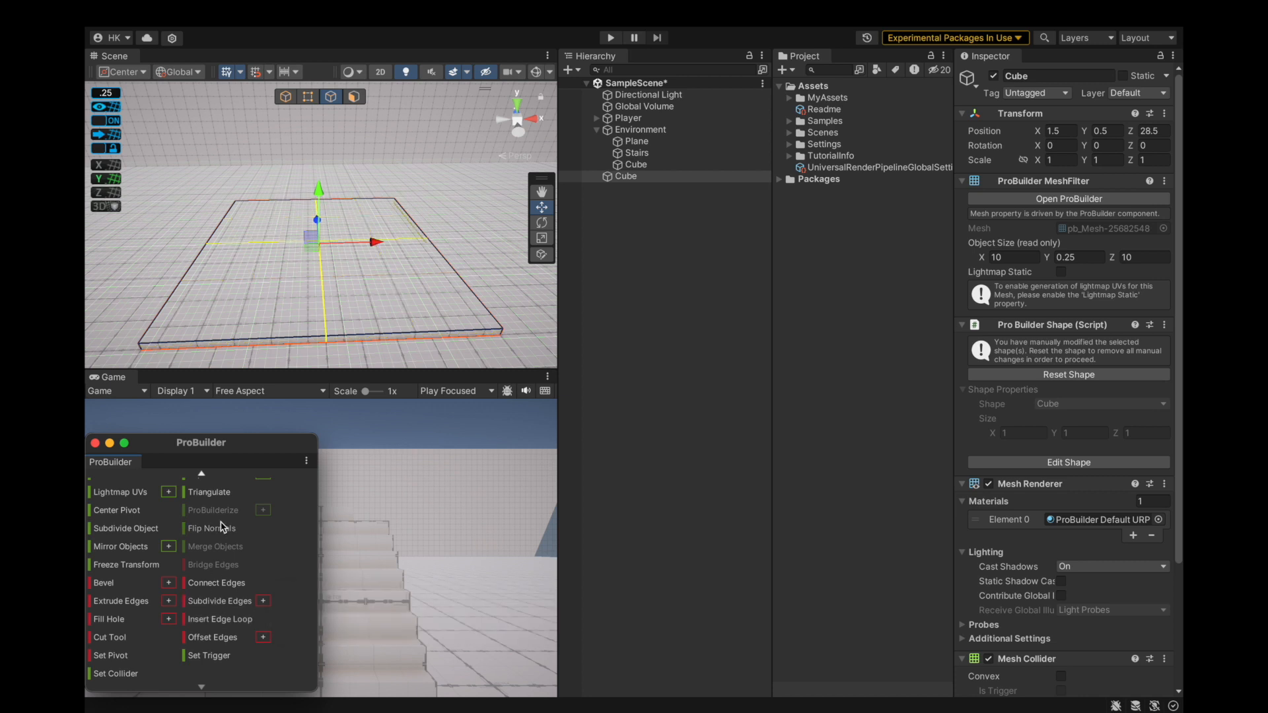
# Try Subdivide Object on the whole slab in object selection mode, and undo the subdivision.
pyautogui.click(271, 324)
pyautogui.click(286, 119)
pyautogui.click(286, 97)
pyautogui.click(286, 247)
pyautogui.click(218, 586)
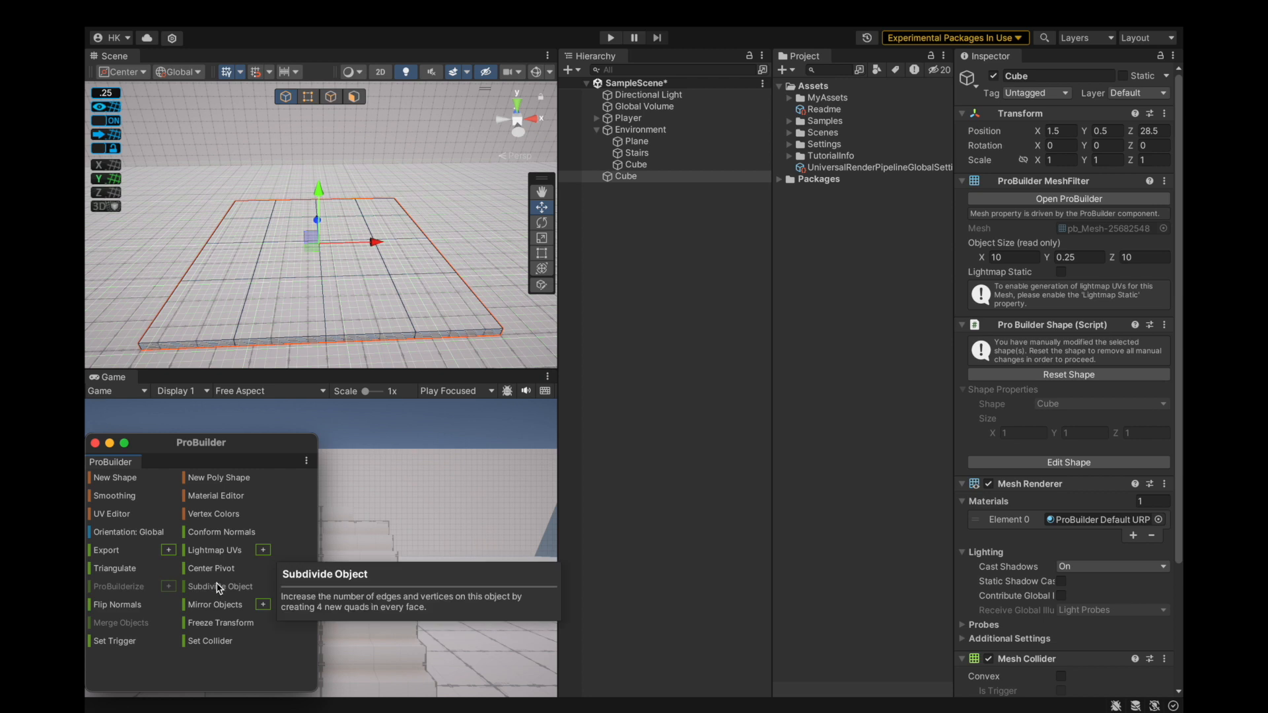
pyautogui.hotkey('ctrl', 'z')
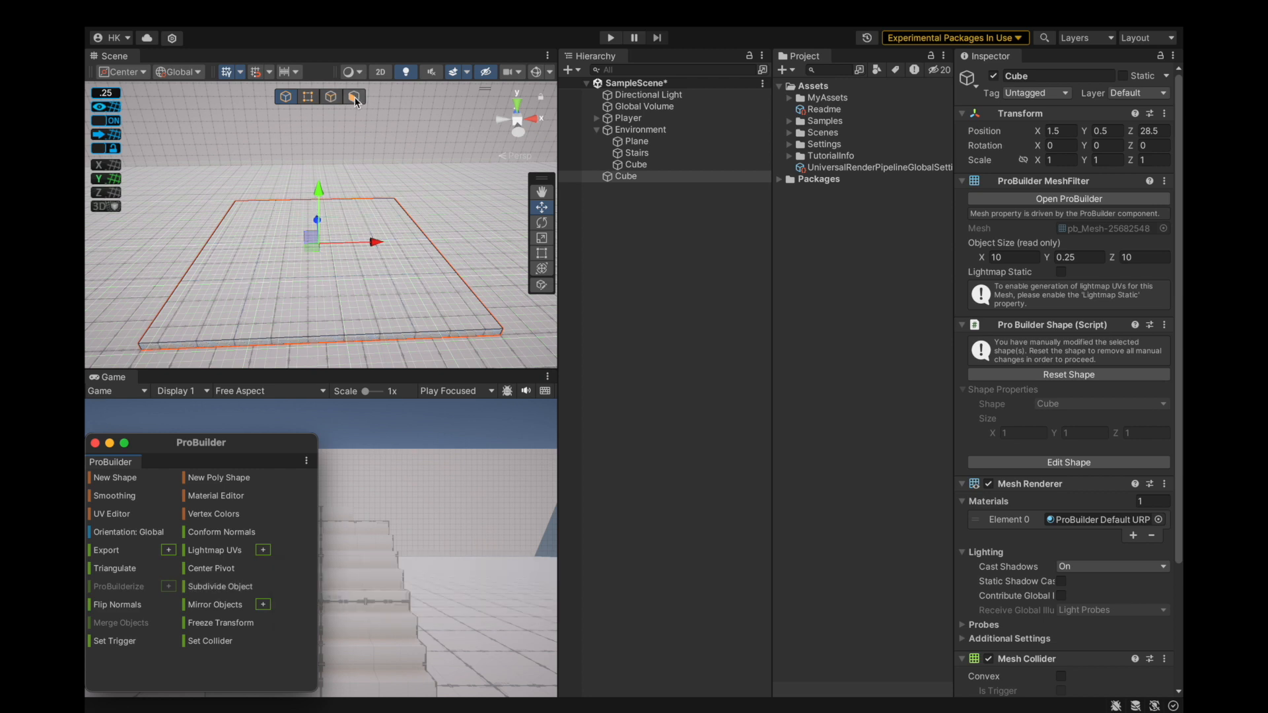
# Insert edge loops across the slab in both directions with Insert Edge Loop in edge selection mode.
pyautogui.click(330, 96)
pyautogui.click(286, 332)
pyautogui.scroll(-5, 169, 645)
pyautogui.click(222, 621)
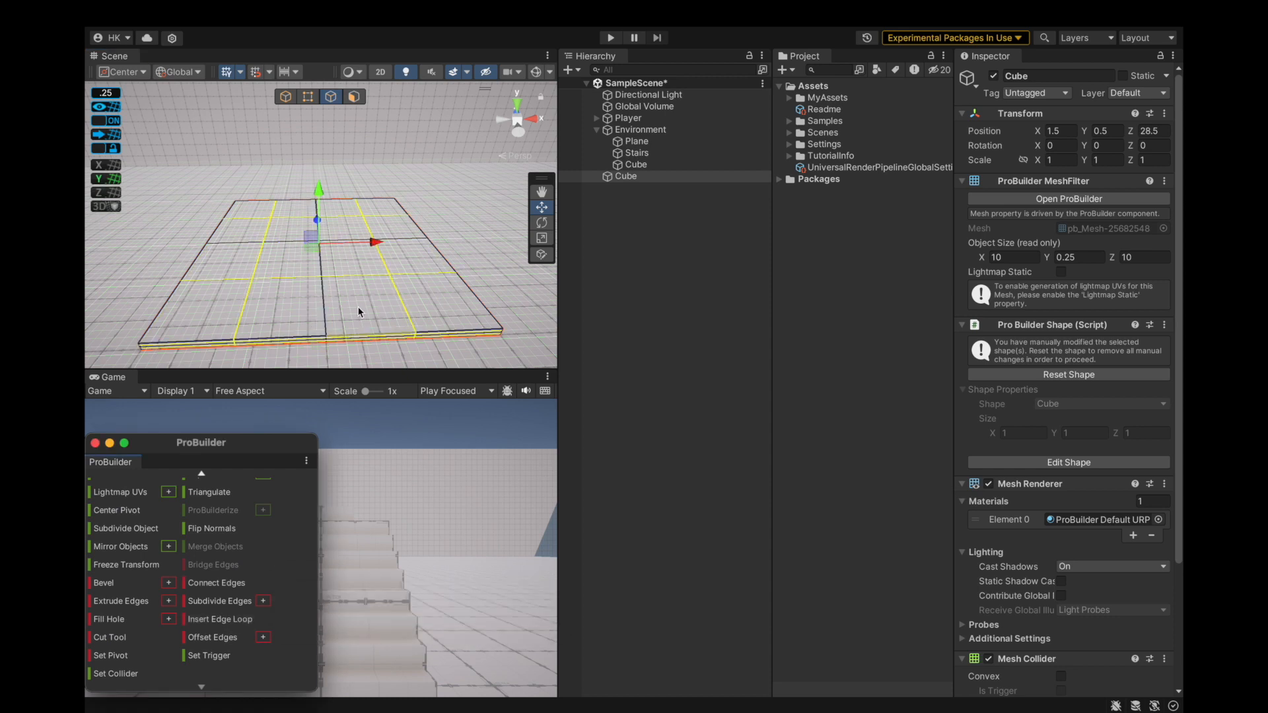
pyautogui.click(211, 621)
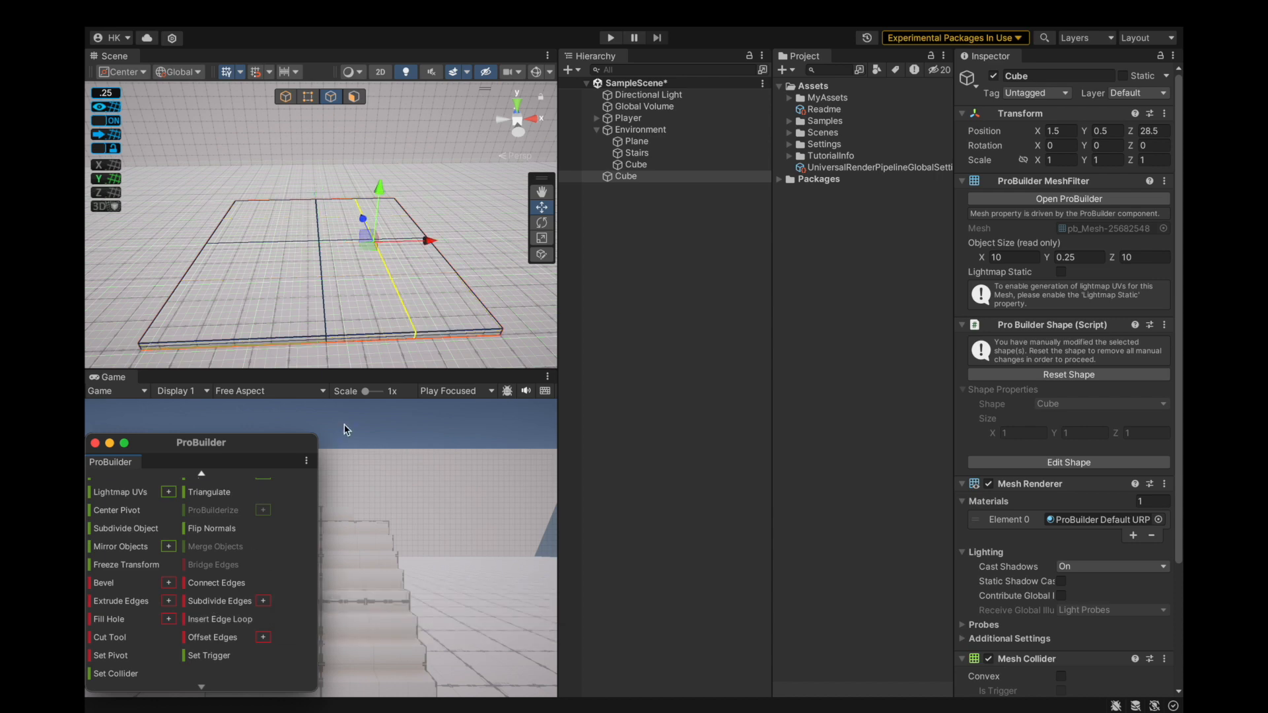
pyautogui.click(208, 621)
# Select the complete middle edge loop across the slab and move it along Z to just inside the positive Z edge.
pyautogui.keyDown('alt'); pyautogui.moveTo(291, 341); pyautogui.dragTo(531, 351); pyautogui.keyUp('alt')
pyautogui.scroll(-3, 346, 269)
pyautogui.scroll(3, 368, 232)
pyautogui.click(365, 267)
pyautogui.scroll(6, 210, 611)
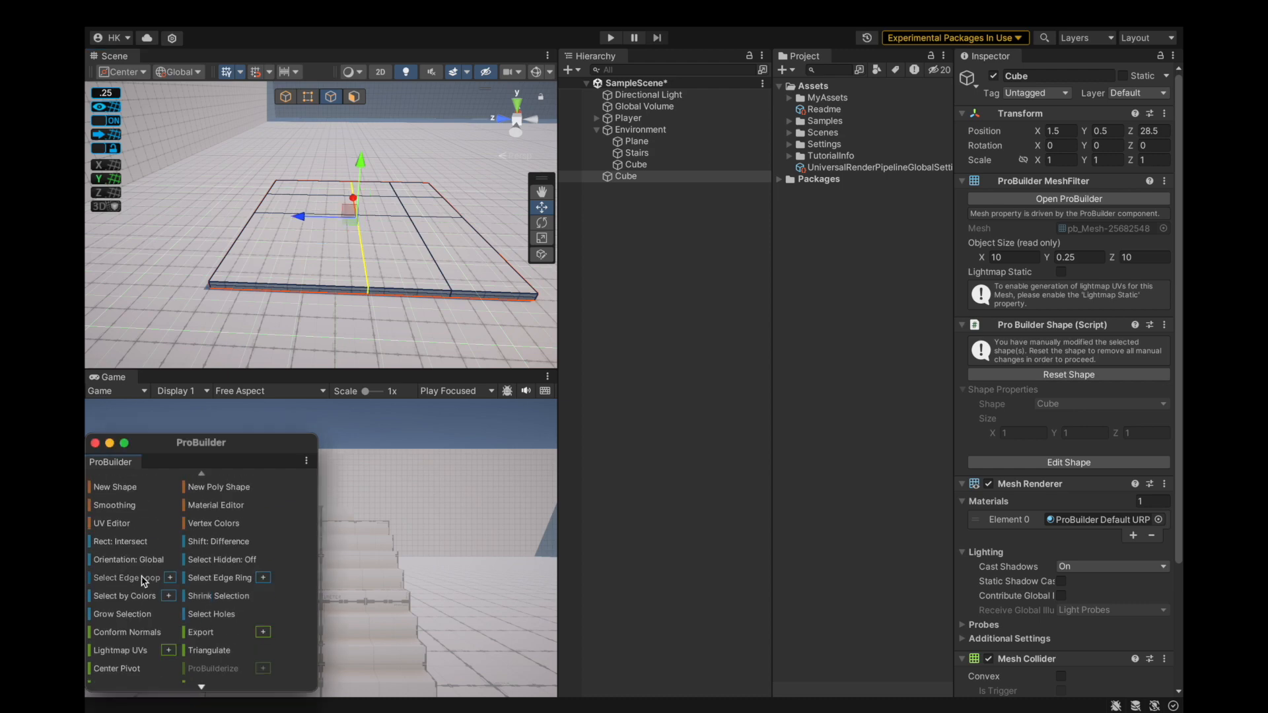
pyautogui.click(142, 580)
pyautogui.scroll(3, 314, 257)
pyautogui.keyDown('alt'); pyautogui.moveTo(315, 257); pyautogui.dragTo(302, 224); pyautogui.keyUp('alt')
pyautogui.moveTo(187, 218); pyautogui.dragTo(192, 220)
# Select the middle edge loop running along Z and move it to just inside the slab's negative X edge.
pyautogui.scroll(-3, 197, 222)
pyautogui.keyDown('alt'); pyautogui.moveTo(396, 222); pyautogui.dragTo(168, 231); pyautogui.keyUp('alt')
pyautogui.click(337, 234)
pyautogui.click(144, 577)
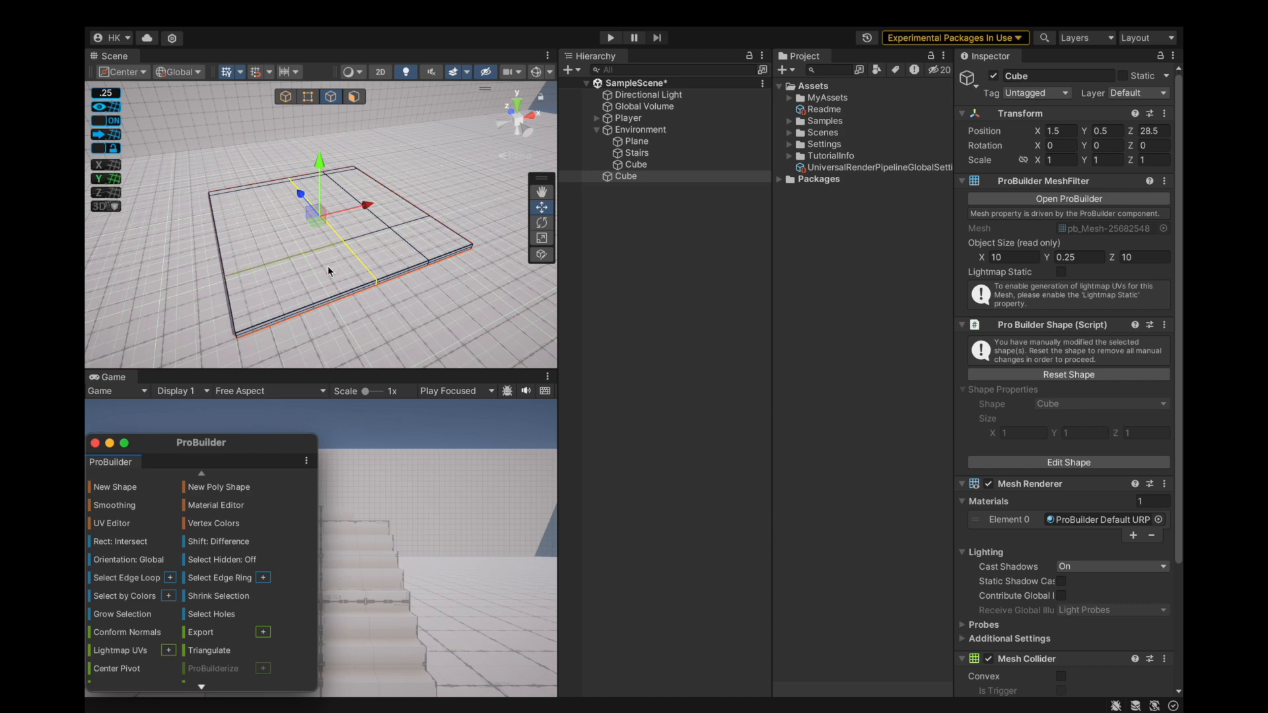
pyautogui.moveTo(302, 232); pyautogui.dragTo(268, 239)
# Select the other edge loop running along Z and move it to just inside the slab's positive X edge.
pyautogui.keyDown('alt'); pyautogui.moveTo(458, 299); pyautogui.dragTo(324, 290); pyautogui.keyUp('alt')
pyautogui.click(367, 231)
pyautogui.click(156, 573)
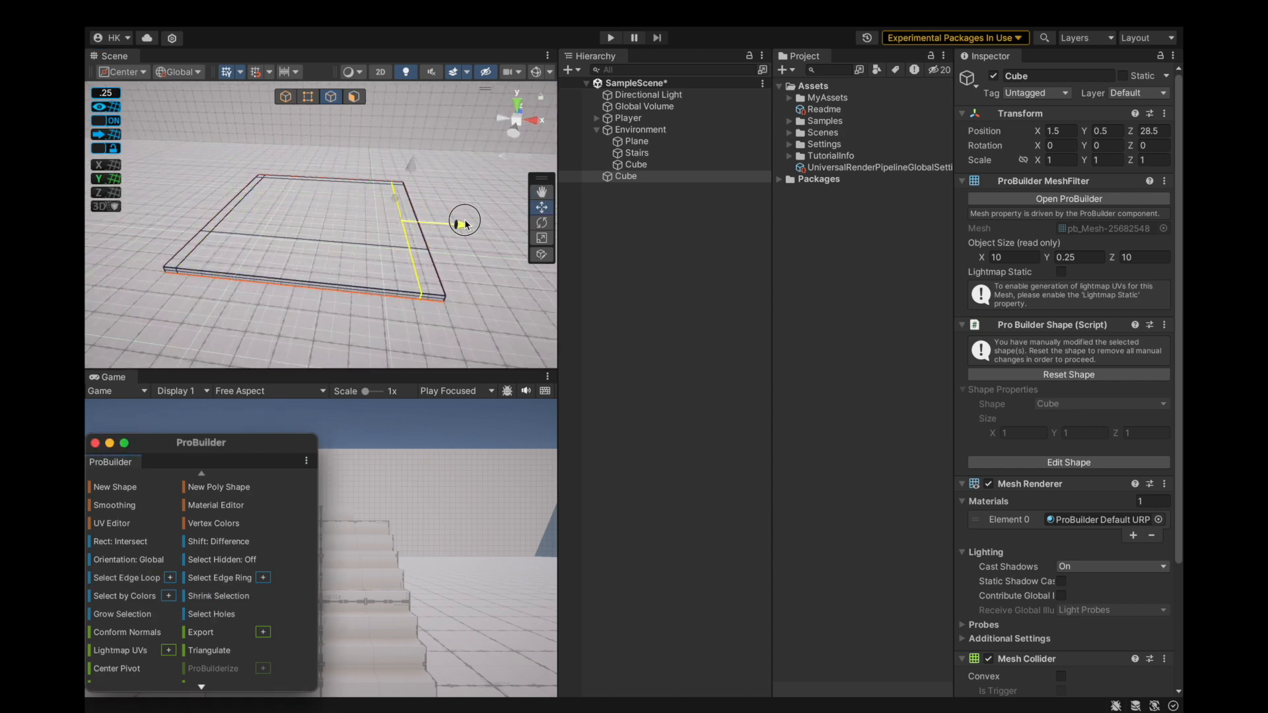
pyautogui.moveTo(463, 225); pyautogui.dragTo(473, 226)
# Select the last inner edge loop and move it to just inside the slab's negative Z edge, completing the border.
pyautogui.keyDown('alt'); pyautogui.moveTo(367, 269); pyautogui.dragTo(231, 311); pyautogui.keyUp('alt')
pyautogui.click(282, 244)
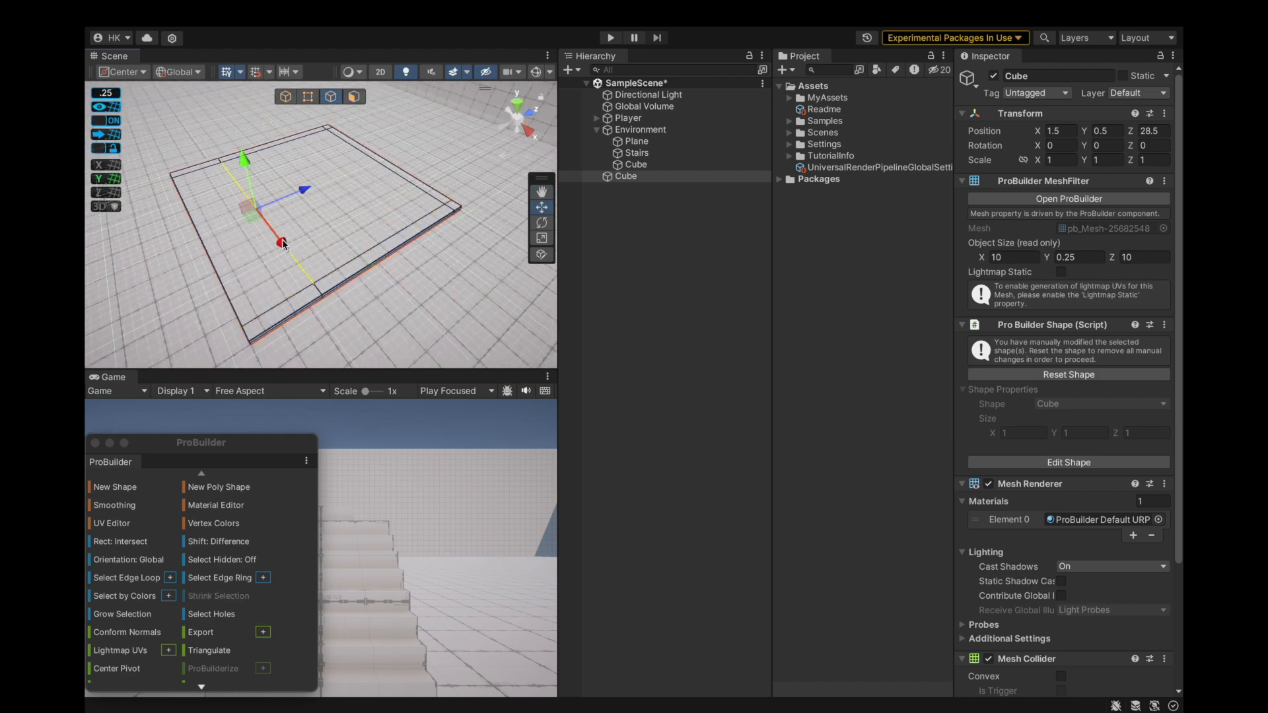
pyautogui.click(137, 583)
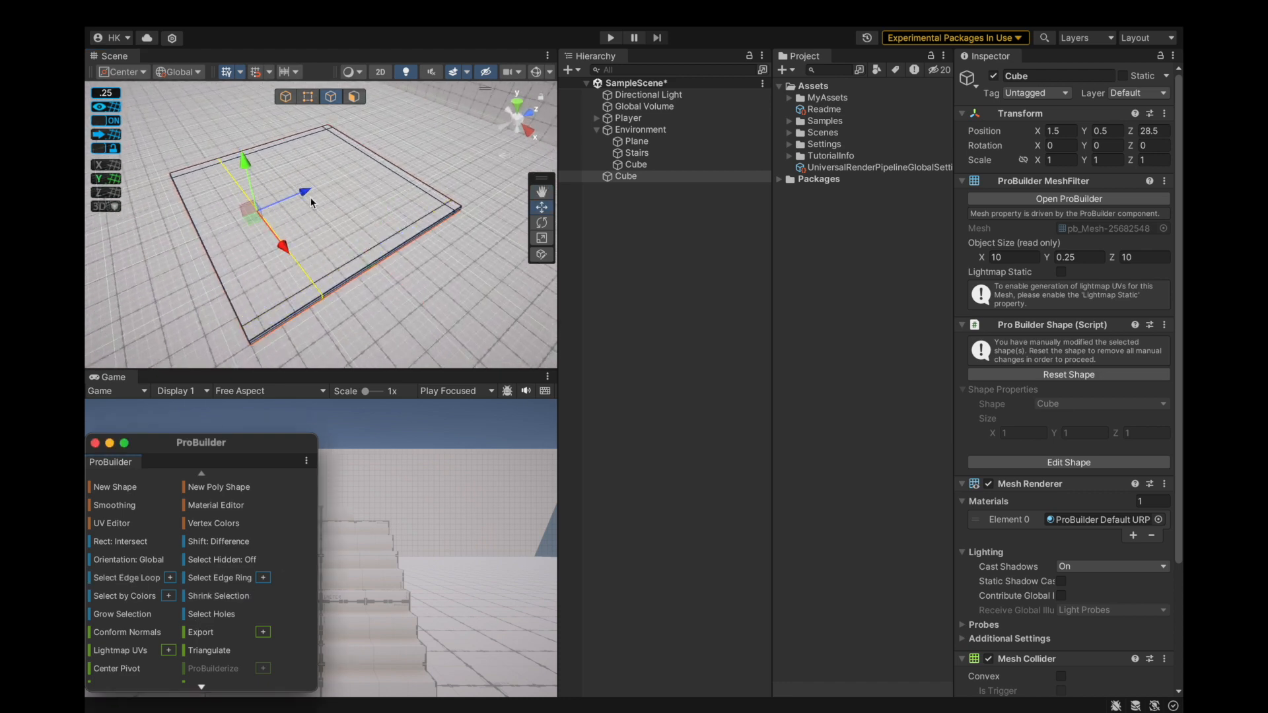
pyautogui.moveTo(282, 204); pyautogui.dragTo(263, 210)
# Insert two more edge loops running along Z through the middle area of the bordered slab.
pyautogui.keyDown('alt'); pyautogui.moveTo(112, 350); pyautogui.dragTo(396, 271); pyautogui.keyUp('alt')
pyautogui.click(297, 280)
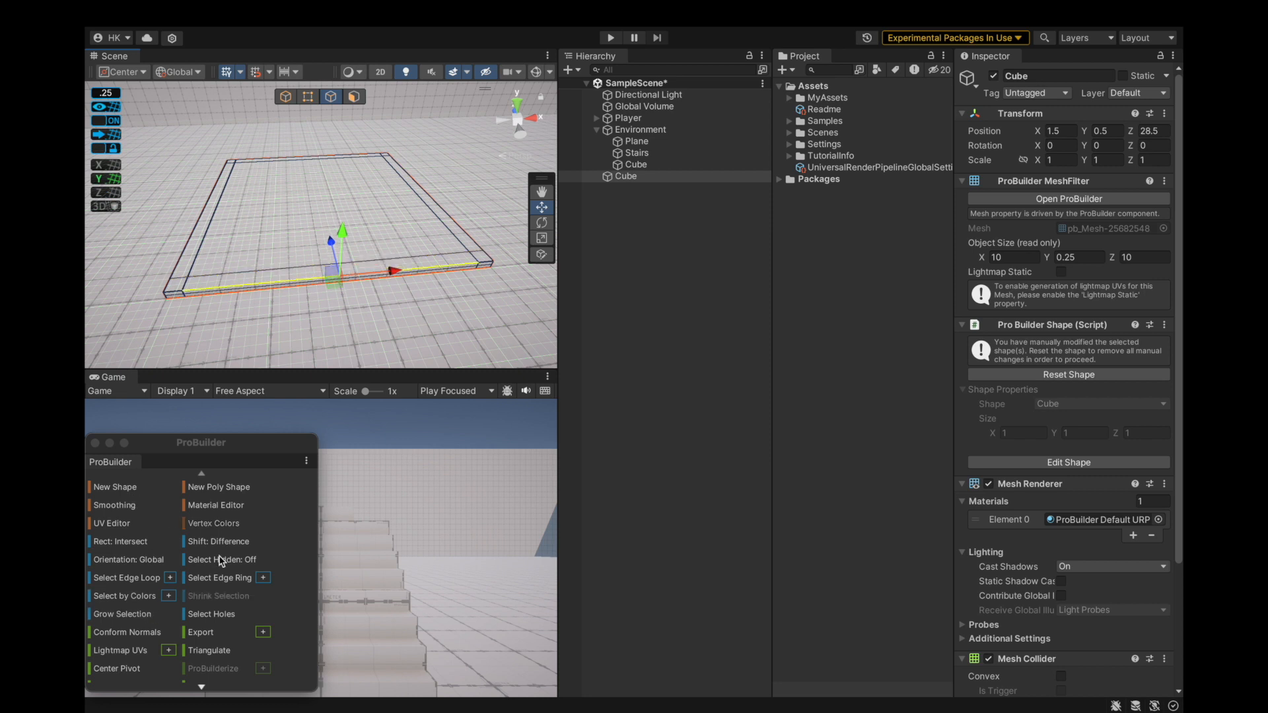
pyautogui.scroll(-5, 215, 528)
pyautogui.click(220, 626)
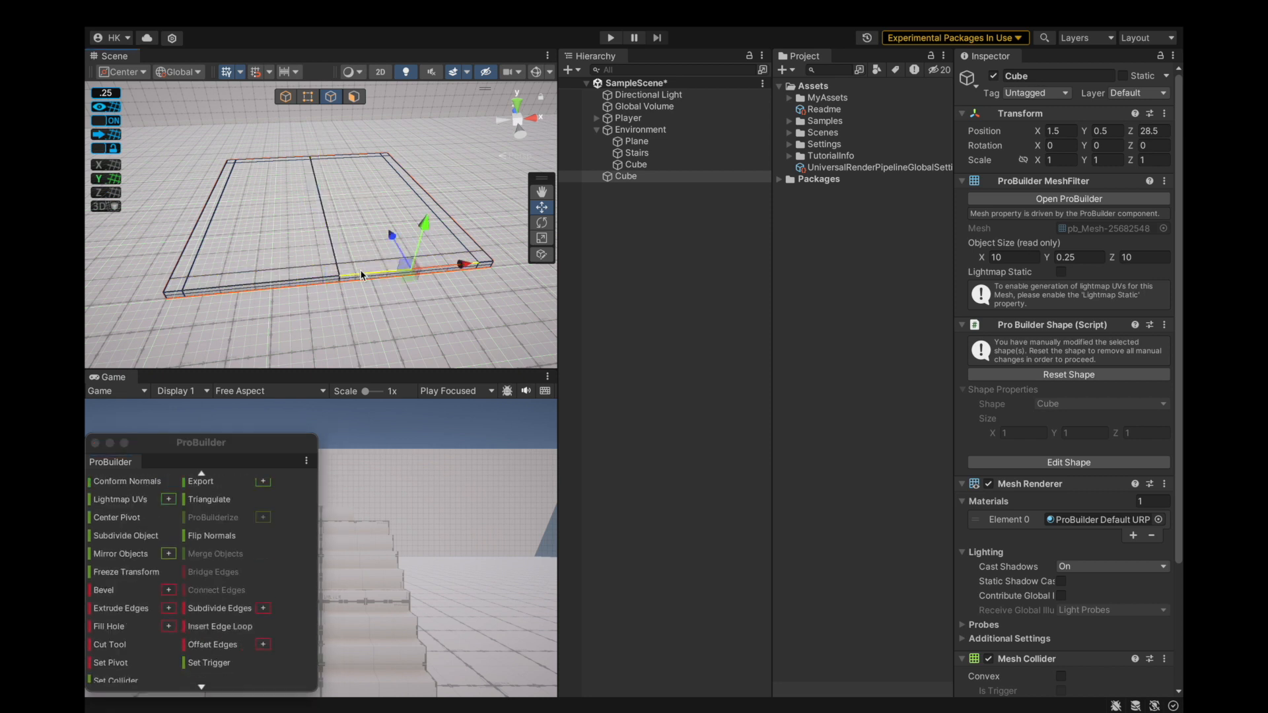
pyautogui.click(224, 630)
# Select each of the two new edge loops and move them along X to mark a central doorway width.
pyautogui.click(336, 252)
pyautogui.scroll(5, 139, 568)
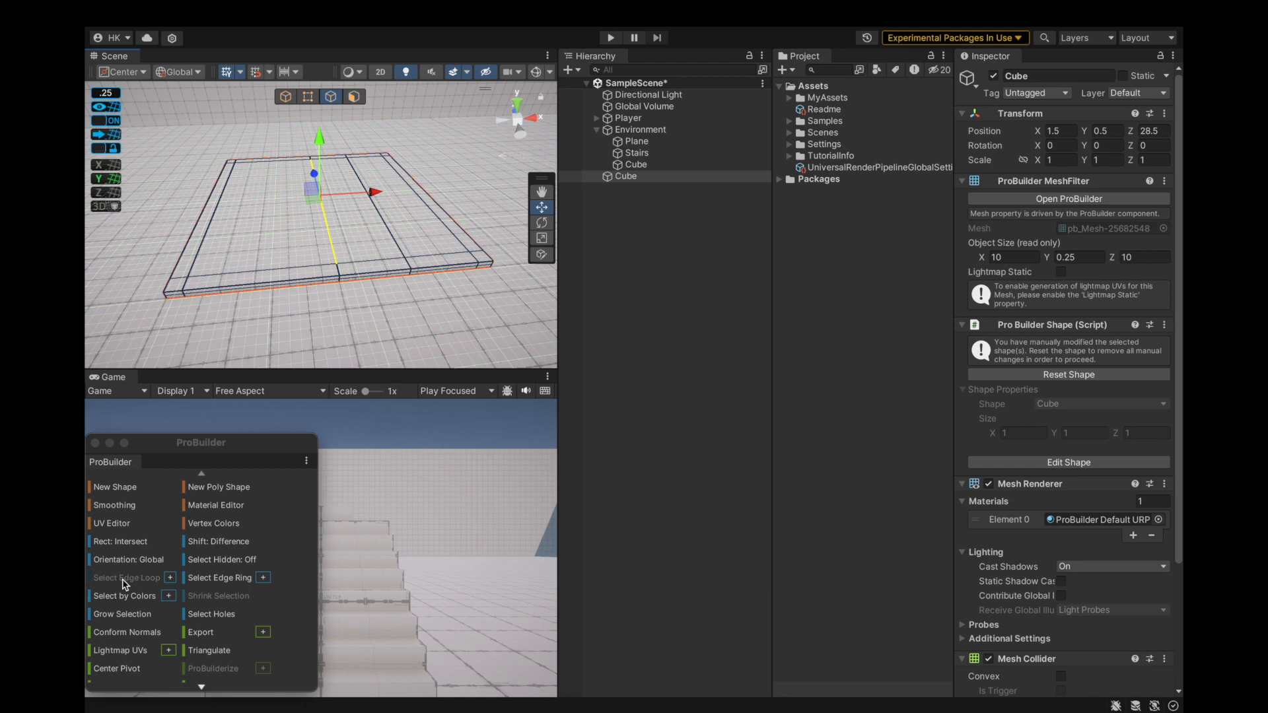
pyautogui.click(124, 580)
pyautogui.click(388, 232)
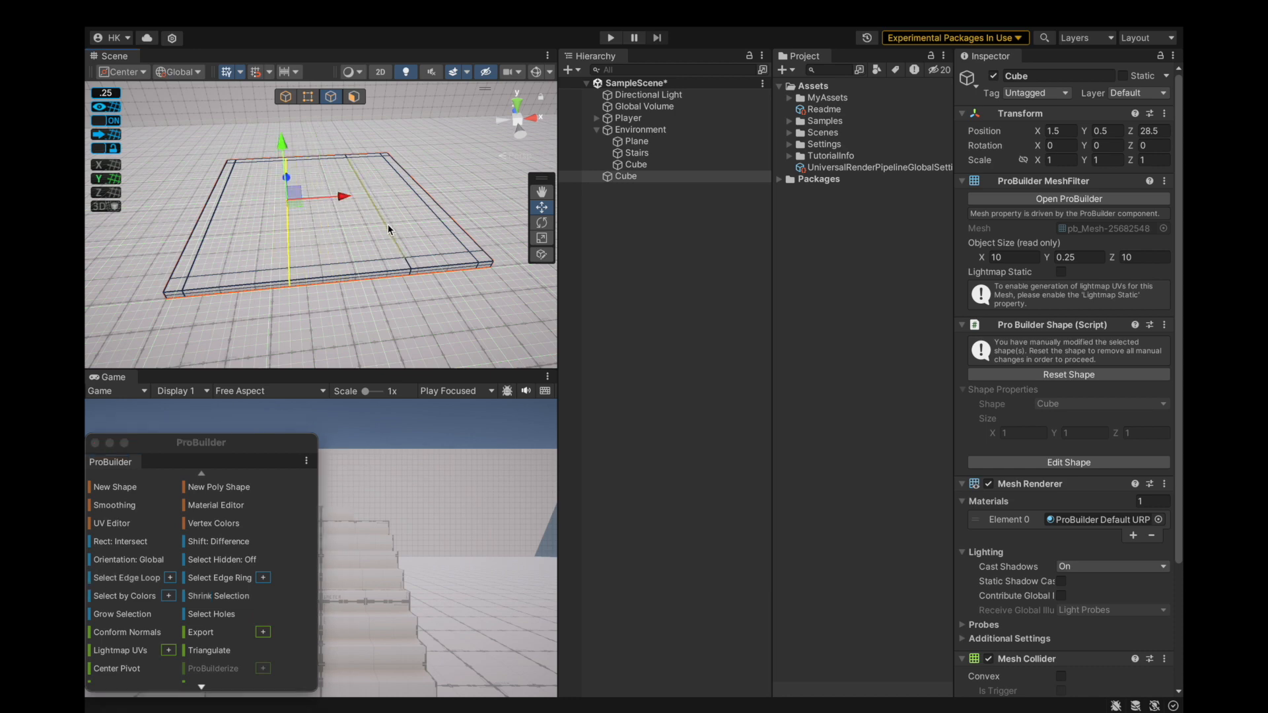
pyautogui.click(126, 578)
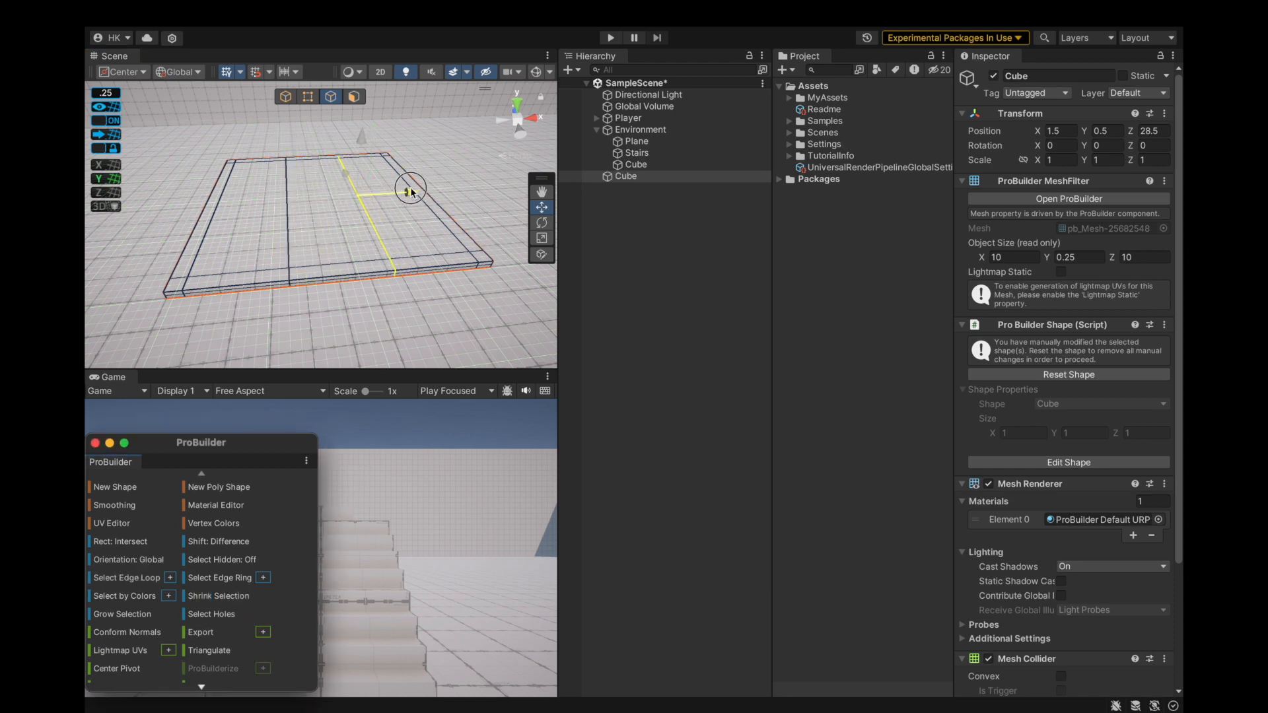
pyautogui.moveTo(411, 193); pyautogui.dragTo(406, 192)
# Select the slab's top border faces in face selection mode, leaving out the central doorway sections at both ends.
pyautogui.keyDown('alt'); pyautogui.moveTo(350, 305); pyautogui.dragTo(408, 216); pyautogui.keyUp('alt')
pyautogui.click(354, 97)
pyautogui.scroll(-3, 277, 231)
pyautogui.moveTo(238, 225)
pyautogui.keyDown('alt'); pyautogui.mouseDown()
pyautogui.moveTo(262, 246)
pyautogui.moveTo(212, 227)
pyautogui.moveTo(231, 243)
pyautogui.mouseUp(); pyautogui.keyUp('alt')
pyautogui.click(232, 243)
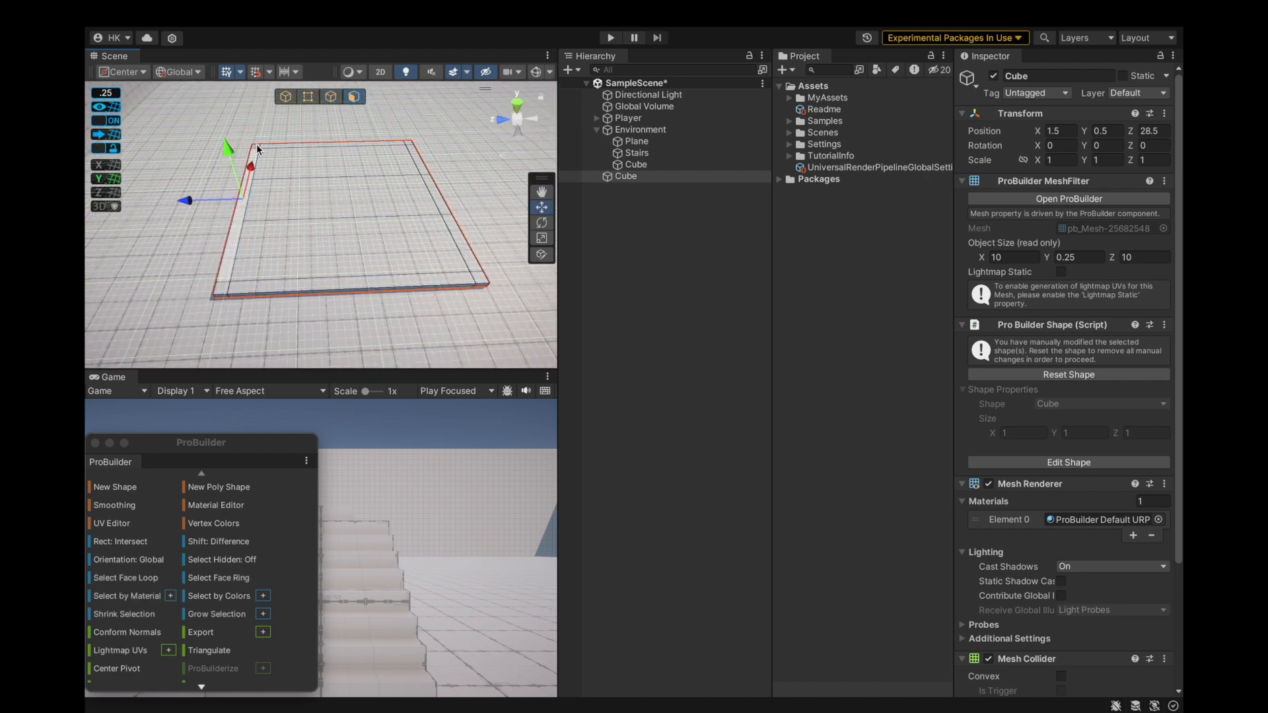
pyautogui.click(478, 256)
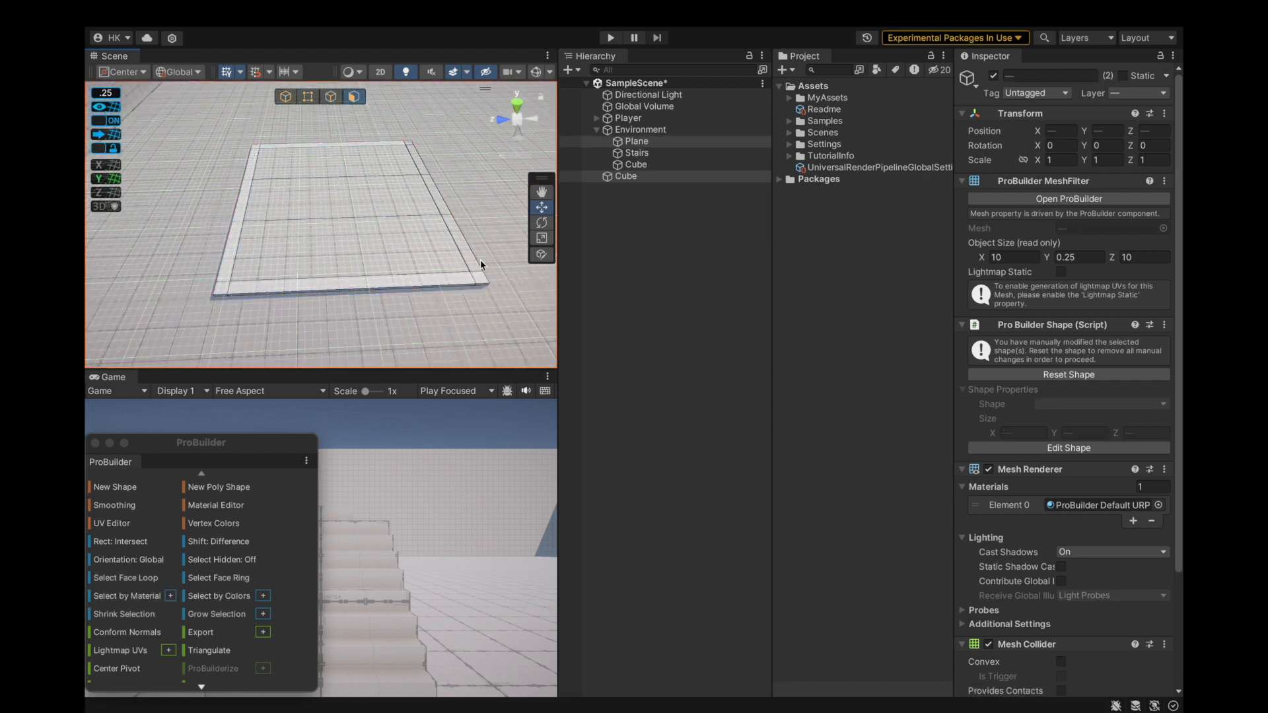
pyautogui.click(468, 268)
pyautogui.keyDown('shift'); pyautogui.click(457, 278); pyautogui.keyUp('shift')
pyautogui.keyDown('shift'); pyautogui.click(225, 286); pyautogui.keyUp('shift')
pyautogui.keyDown('shift'); pyautogui.click(230, 257); pyautogui.keyUp('shift')
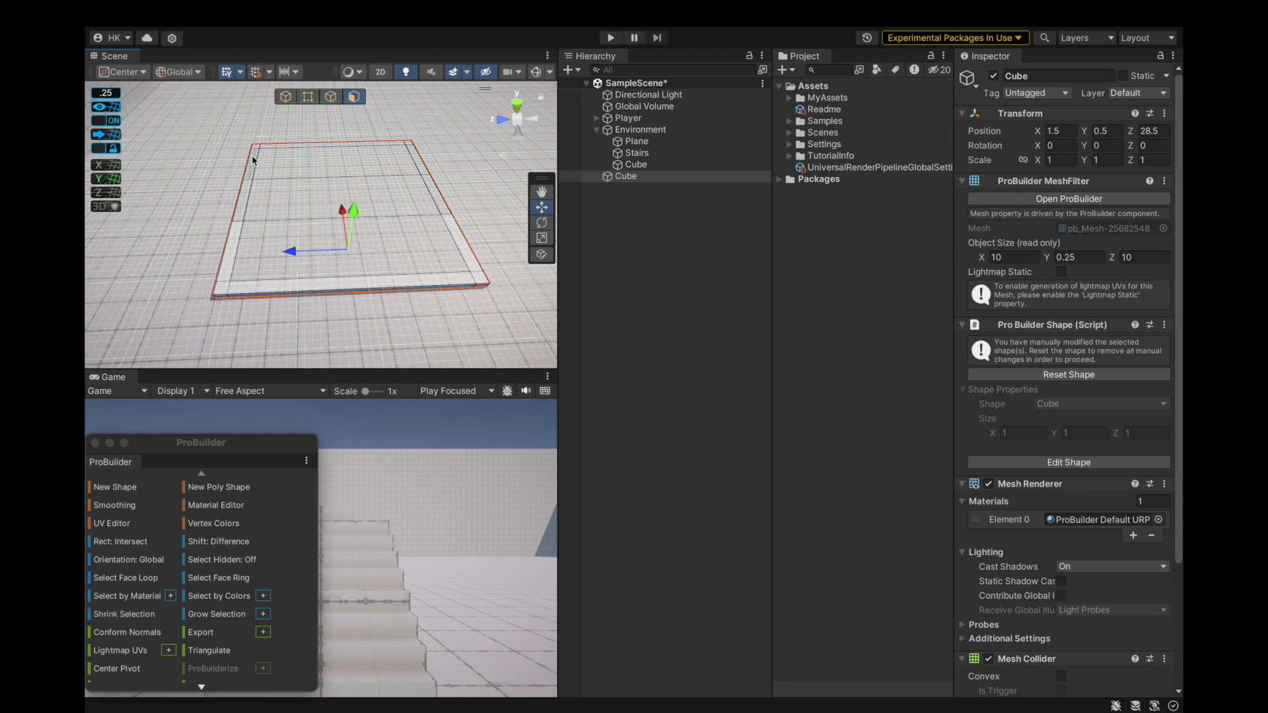
# Try extruding the selected border faces upward into walls, and undo the extrusion.
pyautogui.keyDown('alt'); pyautogui.moveTo(453, 164); pyautogui.dragTo(341, 107); pyautogui.keyUp('alt')
pyautogui.scroll(-3, 350, 198)
pyautogui.keyDown('alt'); pyautogui.moveTo(368, 221); pyautogui.dragTo(337, 237); pyautogui.keyUp('alt')
pyautogui.moveTo(322, 132); pyautogui.dragTo(323, 102)
pyautogui.keyDown('alt'); pyautogui.moveTo(297, 271); pyautogui.dragTo(359, 196); pyautogui.keyUp('alt')
pyautogui.scroll(5, 359, 195)
pyautogui.keyDown('alt'); pyautogui.moveTo(430, 238); pyautogui.dragTo(390, 271); pyautogui.keyUp('alt')
pyautogui.press('super+z')
pyautogui.press('super+z')
pyautogui.press('super+z')
pyautogui.press('super+z')
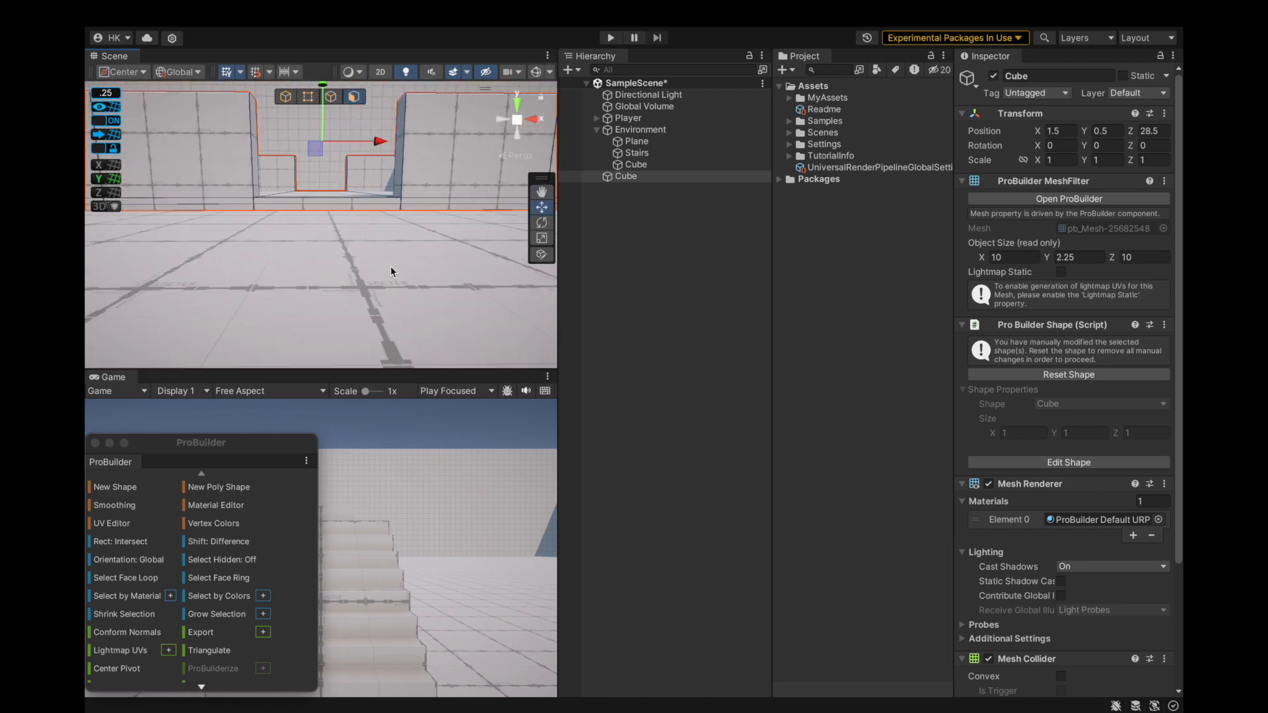
# Extrude the selected border faces upward into room walls with doorway gaps, and return to object selection mode.
pyautogui.keyDown('alt'); pyautogui.moveTo(277, 272); pyautogui.dragTo(277, 317); pyautogui.keyUp('alt')
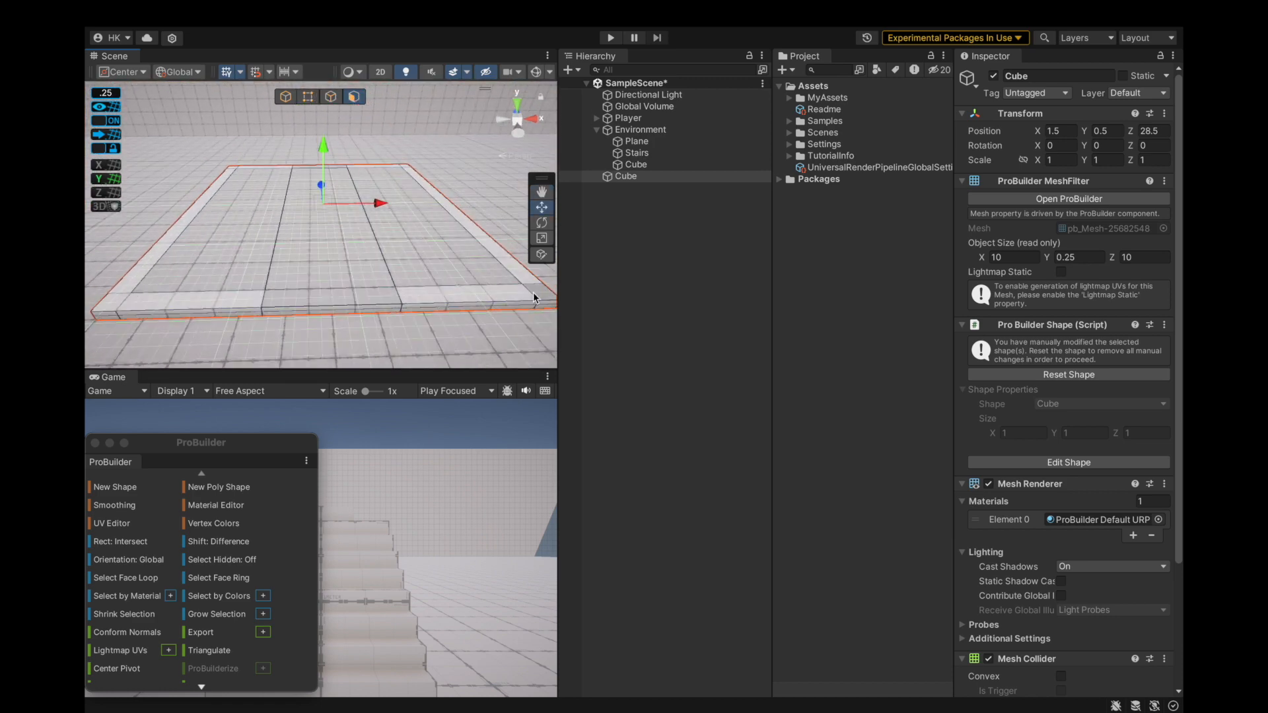
pyautogui.scroll(-5, 244, 257)
pyautogui.moveTo(322, 159); pyautogui.dragTo(323, 100)
pyautogui.keyDown('alt'); pyautogui.moveTo(284, 238); pyautogui.dragTo(366, 176); pyautogui.keyUp('alt')
pyautogui.scroll(-5, 375, 208)
pyautogui.scroll(5, 429, 267)
pyautogui.click(286, 97)
# Start a new ProBuilder Stairs shape and maximize the Scene view around the walled room.
pyautogui.keyDown('alt'); pyautogui.moveTo(310, 198); pyautogui.dragTo(208, 263); pyautogui.keyUp('alt')
pyautogui.scroll(3, 351, 267)
pyautogui.scroll(4, 326, 259)
pyautogui.click(368, 239)
pyautogui.moveTo(367, 239)
pyautogui.keyDown('alt'); pyautogui.mouseDown()
pyautogui.moveTo(368, 286)
pyautogui.moveTo(372, 253)
pyautogui.mouseUp(); pyautogui.keyUp('alt')
pyautogui.click(130, 479)
pyautogui.click(448, 332)
pyautogui.doubleClick(111, 54)
pyautogui.keyDown('alt'); pyautogui.moveTo(514, 308); pyautogui.dragTo(555, 356); pyautogui.keyUp('alt')
pyautogui.scroll(-3, 742, 414)
pyautogui.keyDown('alt'); pyautogui.moveTo(613, 420); pyautogui.dragTo(581, 420); pyautogui.keyUp('alt')
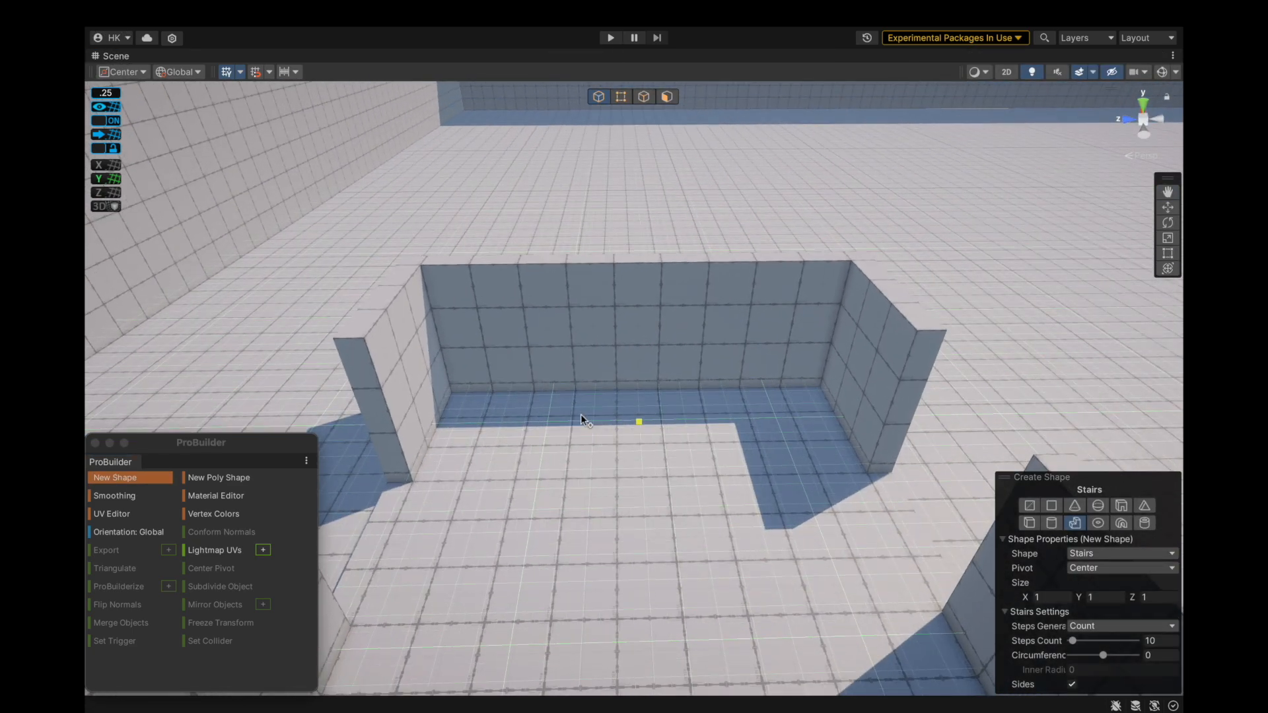
# Set the stairs to generate steps by Height and set their Y size to 3.25.
pyautogui.click(1096, 618)
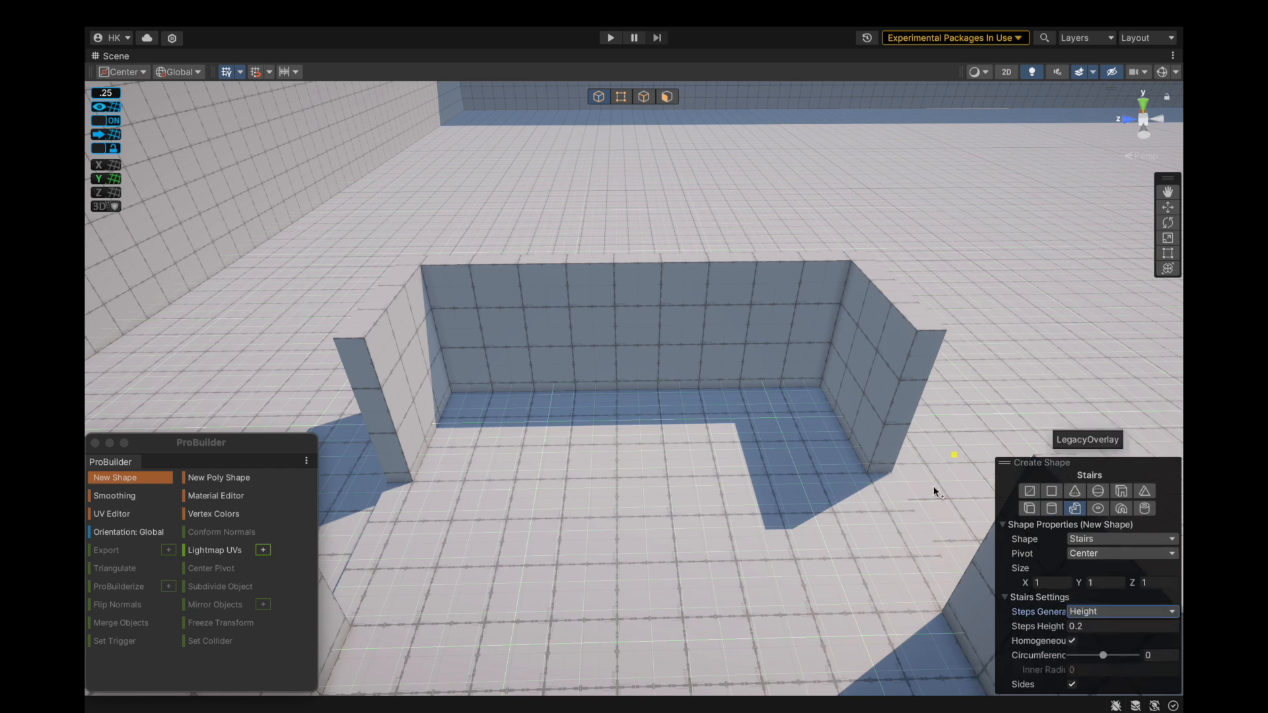
pyautogui.write('3')
pyautogui.write('.3')
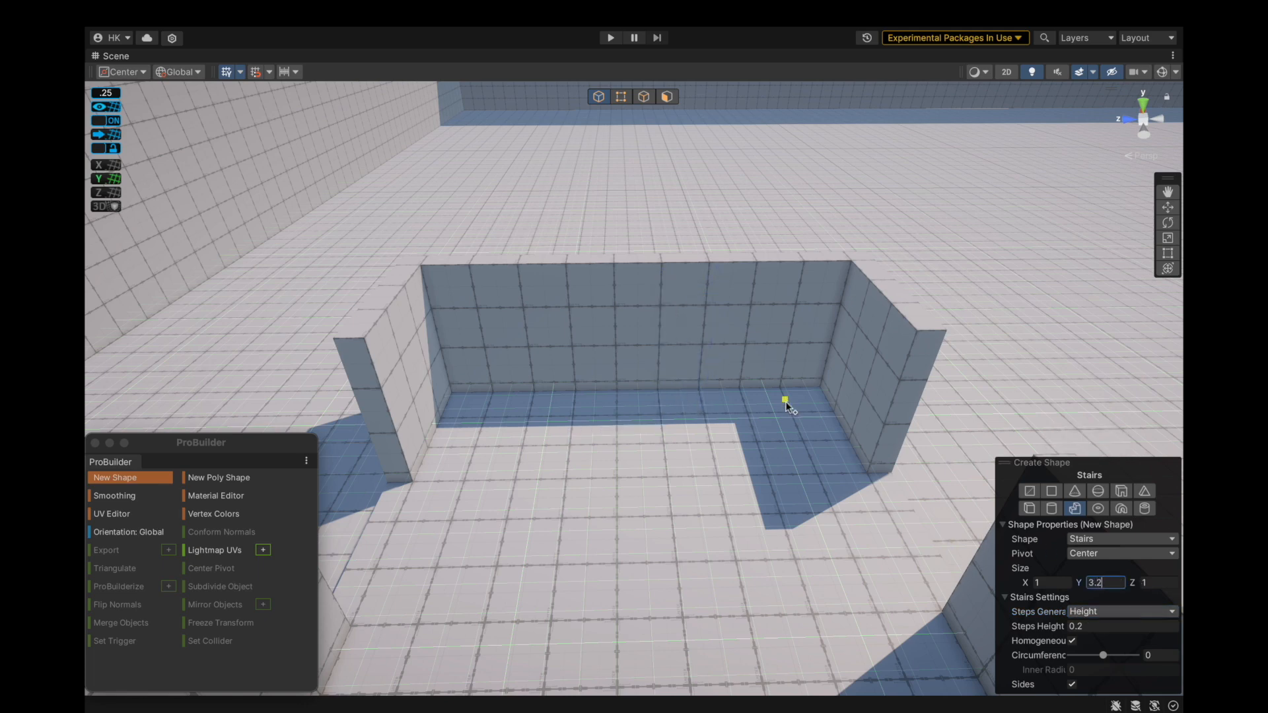
# Draw the staircase inside the room beside the long wall and shift it along X to clear the wall.
pyautogui.scroll(2, 750, 278)
pyautogui.keyDown('alt'); pyautogui.moveTo(751, 278); pyautogui.dragTo(525, 392); pyautogui.keyUp('alt')
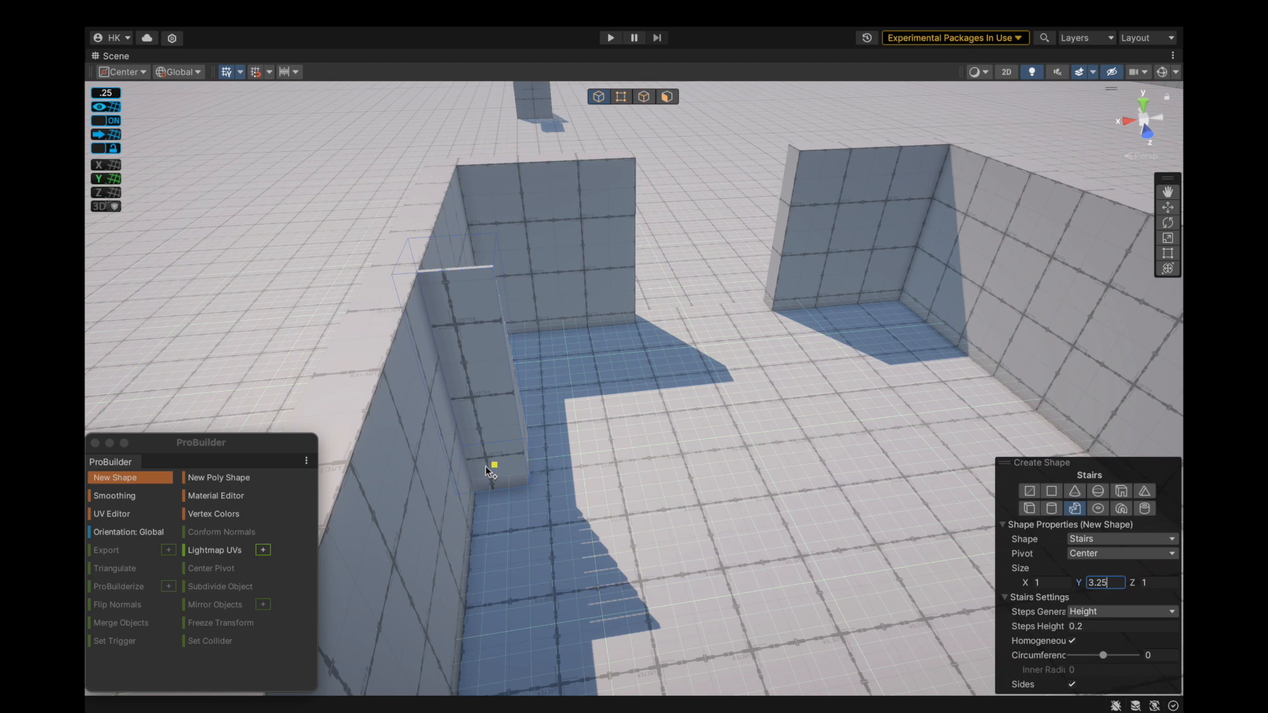
pyautogui.moveTo(590, 426)
pyautogui.keyDown('alt'); pyautogui.mouseDown()
pyautogui.moveTo(566, 434)
pyautogui.moveTo(592, 428)
pyautogui.mouseUp(); pyautogui.keyUp('alt')
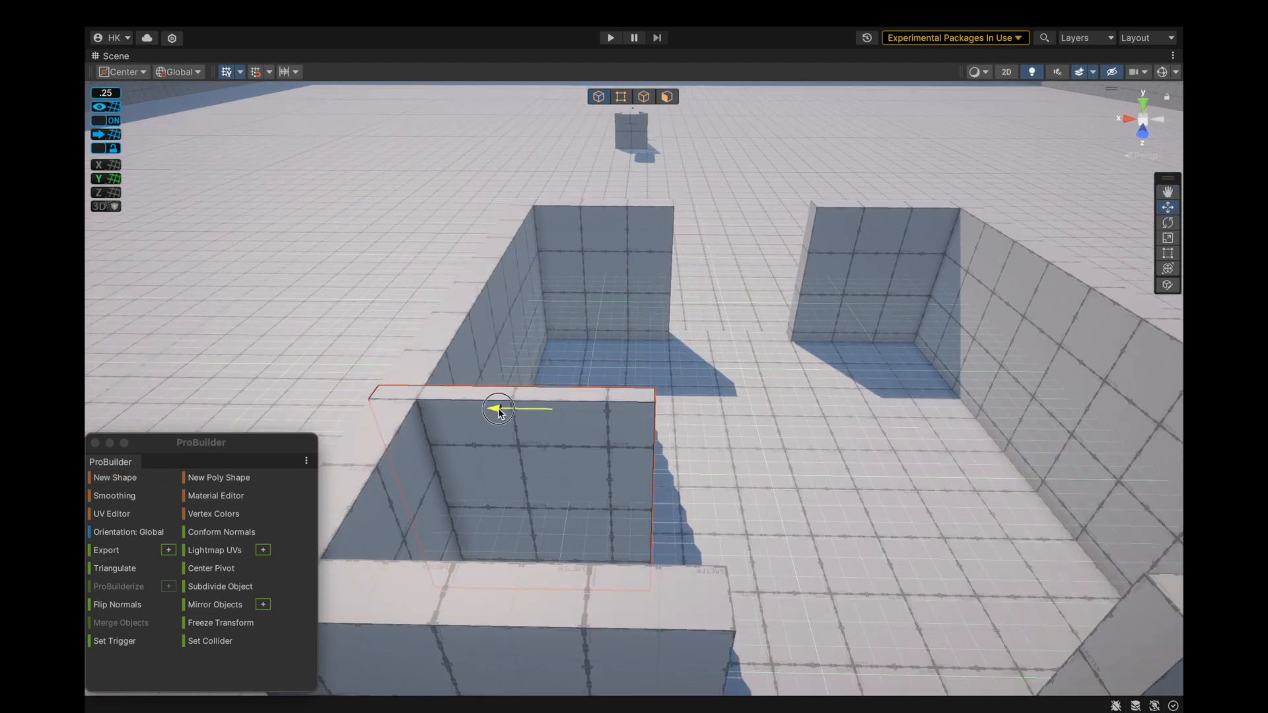
pyautogui.moveTo(489, 411); pyautogui.dragTo(525, 413)
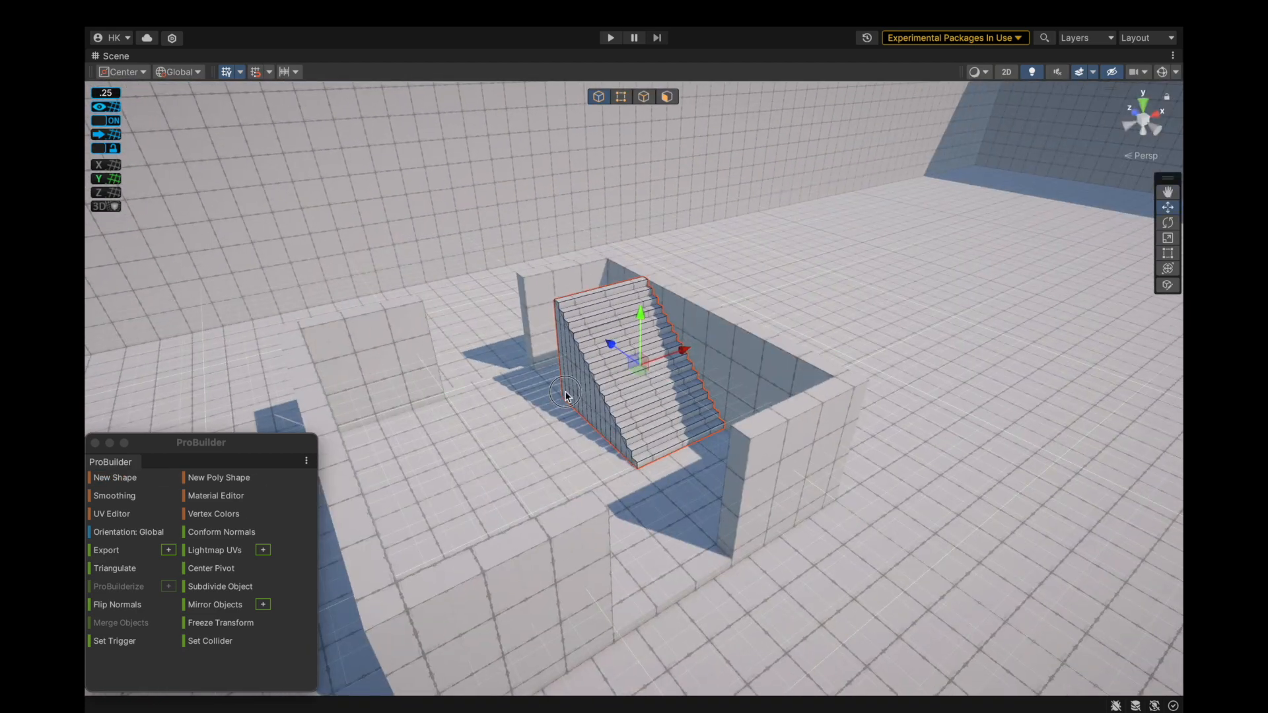
# Select the top faces of the room's walls in face selection mode and extrude them slightly upward.
pyautogui.keyDown('alt'); pyautogui.moveTo(566, 395); pyautogui.dragTo(666, 85); pyautogui.keyUp('alt')
pyautogui.click(607, 308)
pyautogui.press('f')
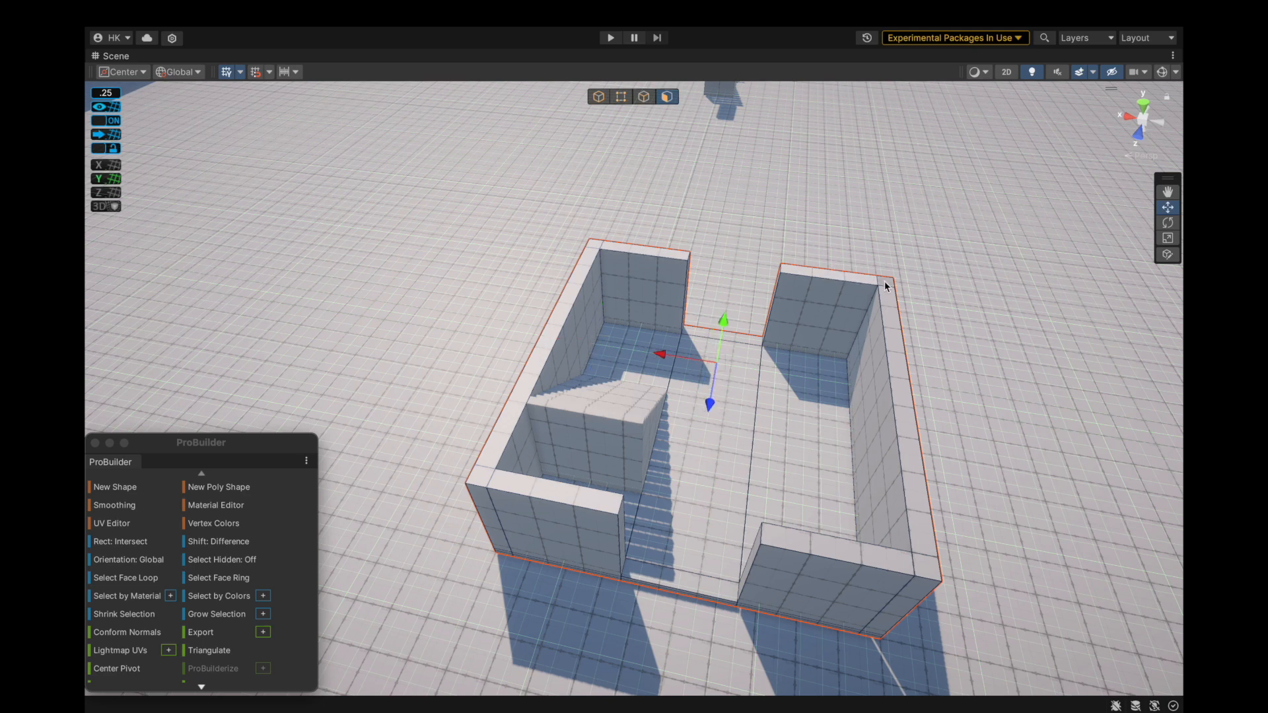
pyautogui.keyDown('alt'); pyautogui.moveTo(893, 569); pyautogui.dragTo(732, 343); pyautogui.keyUp('alt')
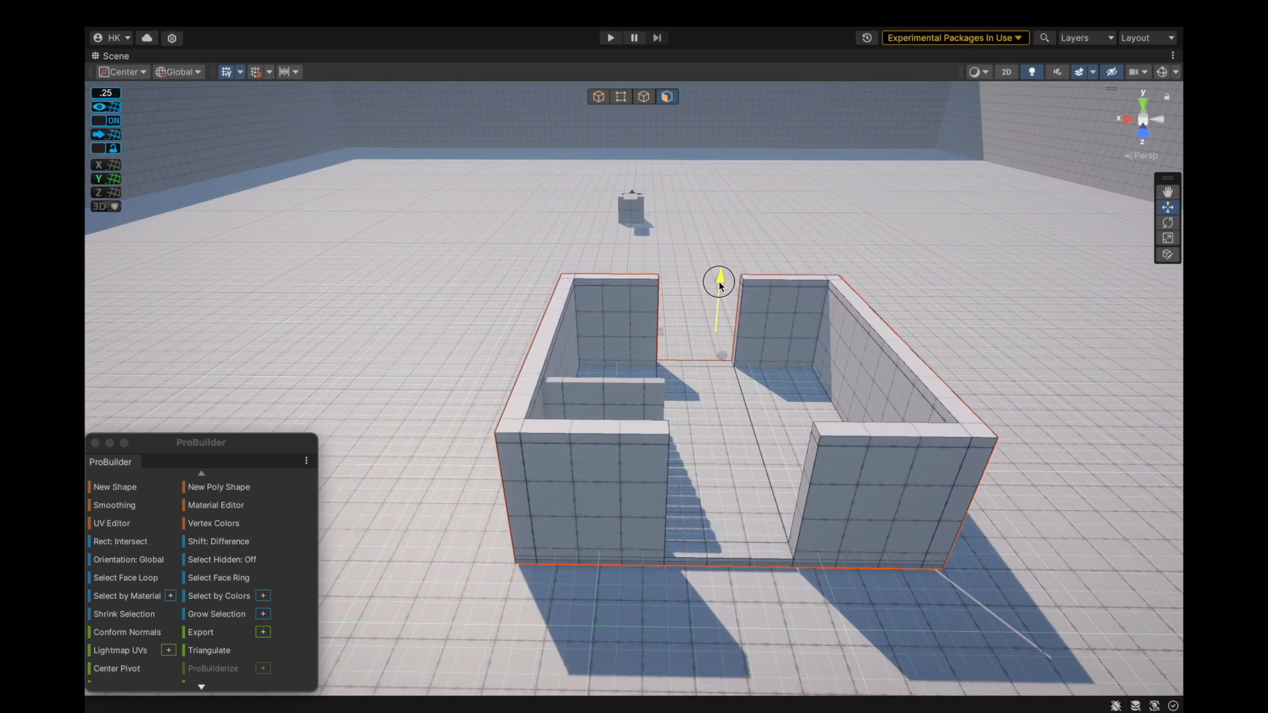
pyautogui.scroll(3, 719, 285)
pyautogui.keyDown('alt'); pyautogui.moveTo(719, 285); pyautogui.dragTo(530, 216); pyautogui.keyUp('alt')
# Select and delete the narrow inner faces along the top of the two short walls beside the doorways.
pyautogui.keyDown('alt'); pyautogui.moveTo(446, 221); pyautogui.dragTo(520, 225); pyautogui.keyUp('alt')
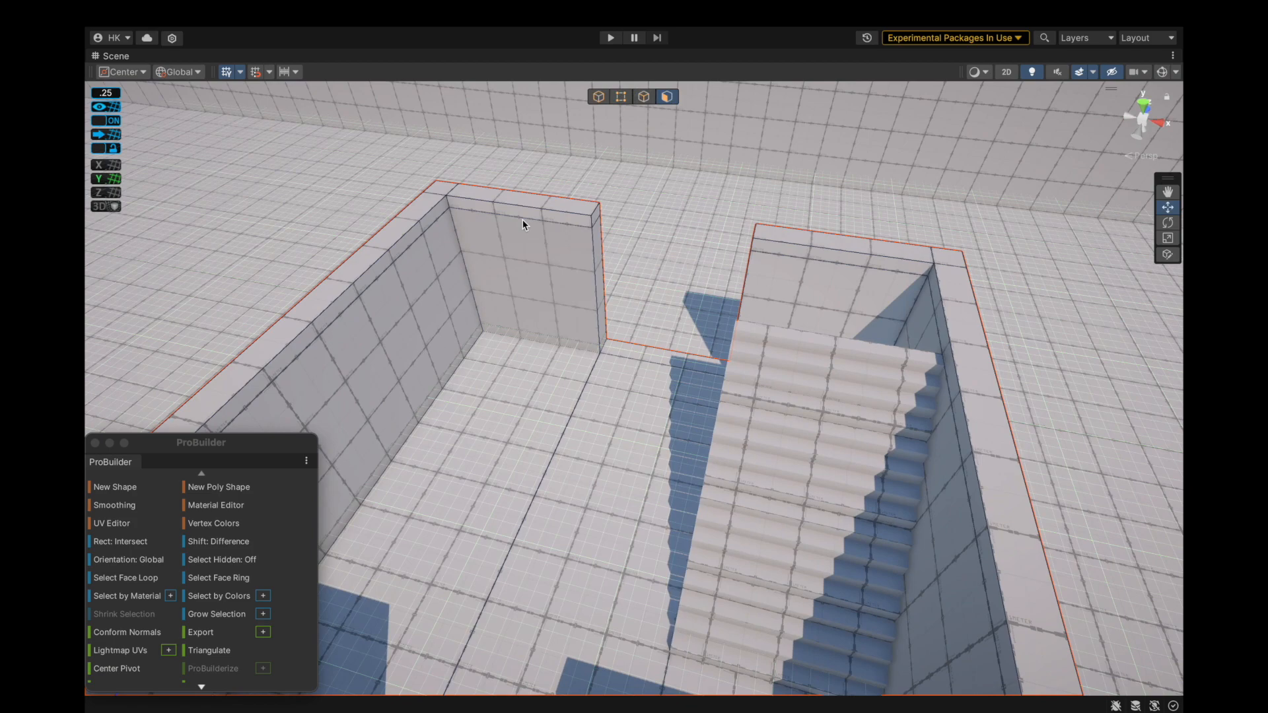
pyautogui.keyDown('shift'); pyautogui.click(526, 213); pyautogui.keyUp('shift')
pyautogui.keyDown('alt'); pyautogui.moveTo(743, 255); pyautogui.dragTo(453, 237); pyautogui.keyUp('alt')
pyautogui.press('BackSpace')
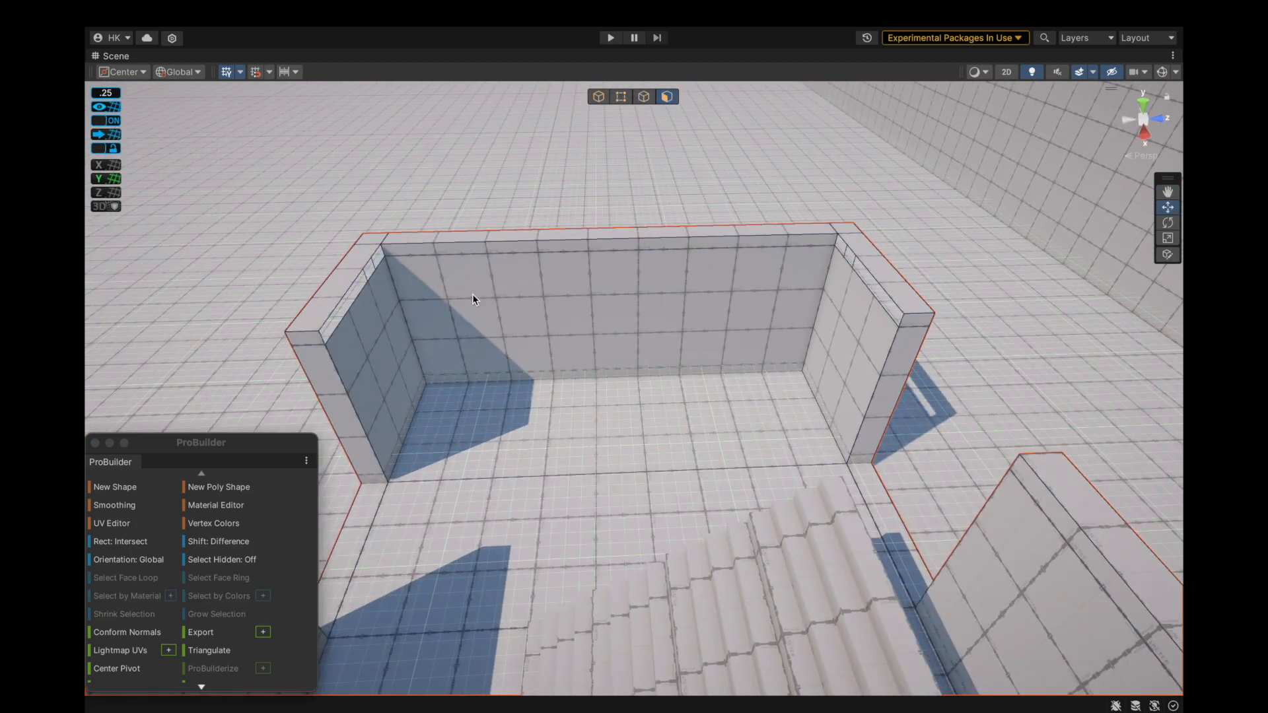
pyautogui.keyDown('alt'); pyautogui.moveTo(895, 220); pyautogui.dragTo(597, 263); pyautogui.keyUp('alt')
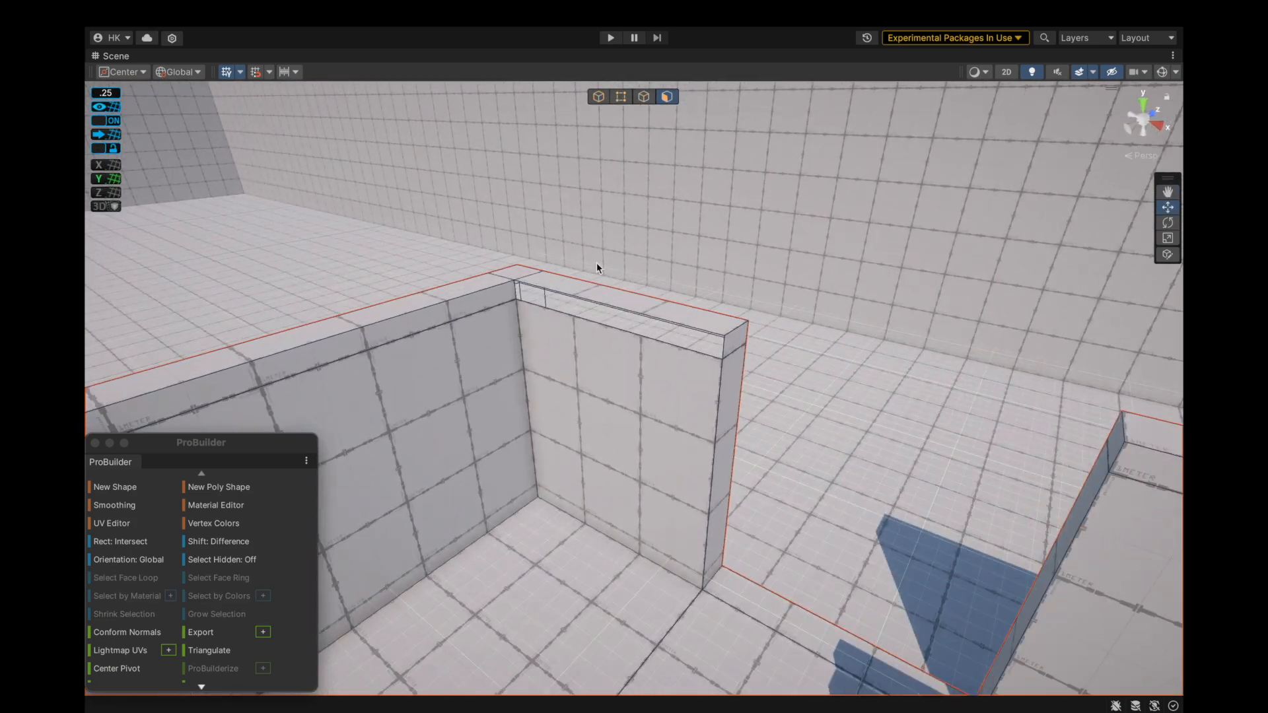
# Bridge the open top edges of the two short walls to form a ceiling slab over the side opposite the stairs.
pyautogui.click(606, 303)
pyautogui.press('f')
pyautogui.keyDown('alt'); pyautogui.moveTo(826, 425); pyautogui.dragTo(916, 334); pyautogui.keyUp('alt')
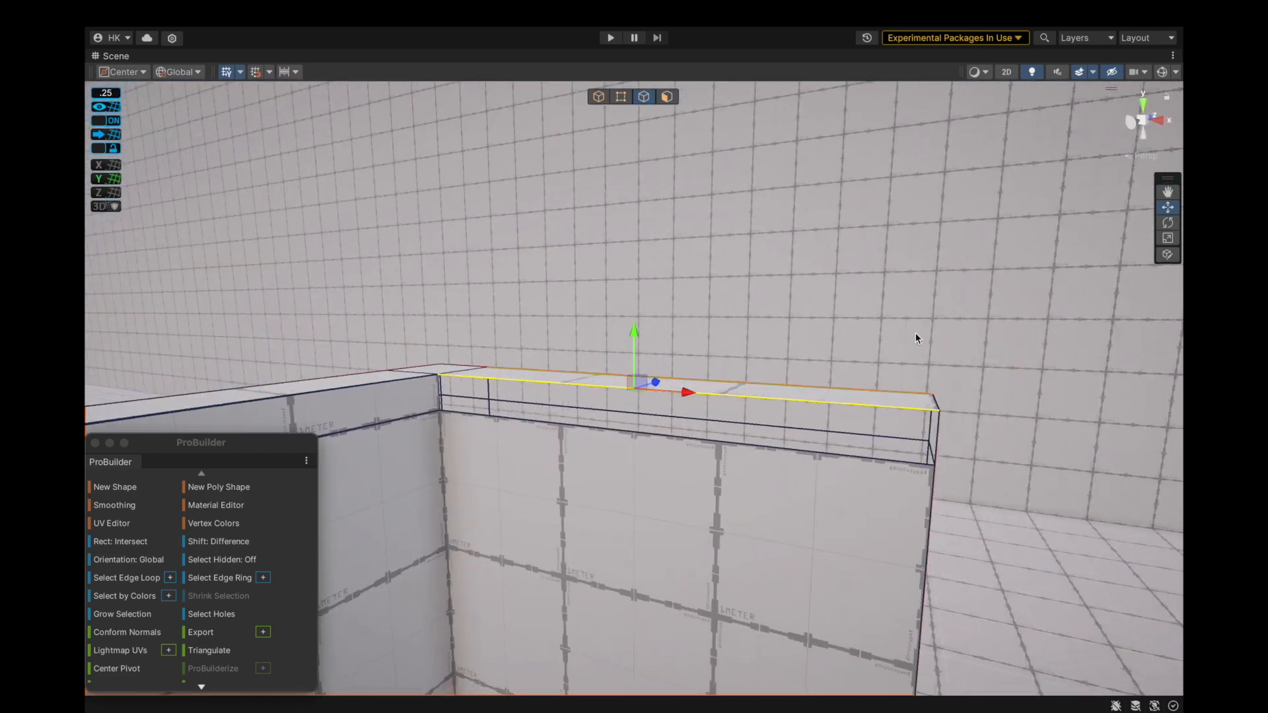
pyautogui.scroll(2, 802, 450)
pyautogui.click(803, 450)
pyautogui.click(801, 454)
pyautogui.scroll(-8, 802, 454)
pyautogui.keyDown('alt'); pyautogui.moveTo(922, 388); pyautogui.dragTo(679, 525); pyautogui.keyUp('alt')
pyautogui.scroll(-5, 199, 526)
pyautogui.keyDown('alt'); pyautogui.moveTo(738, 436); pyautogui.dragTo(633, 618); pyautogui.keyUp('alt')
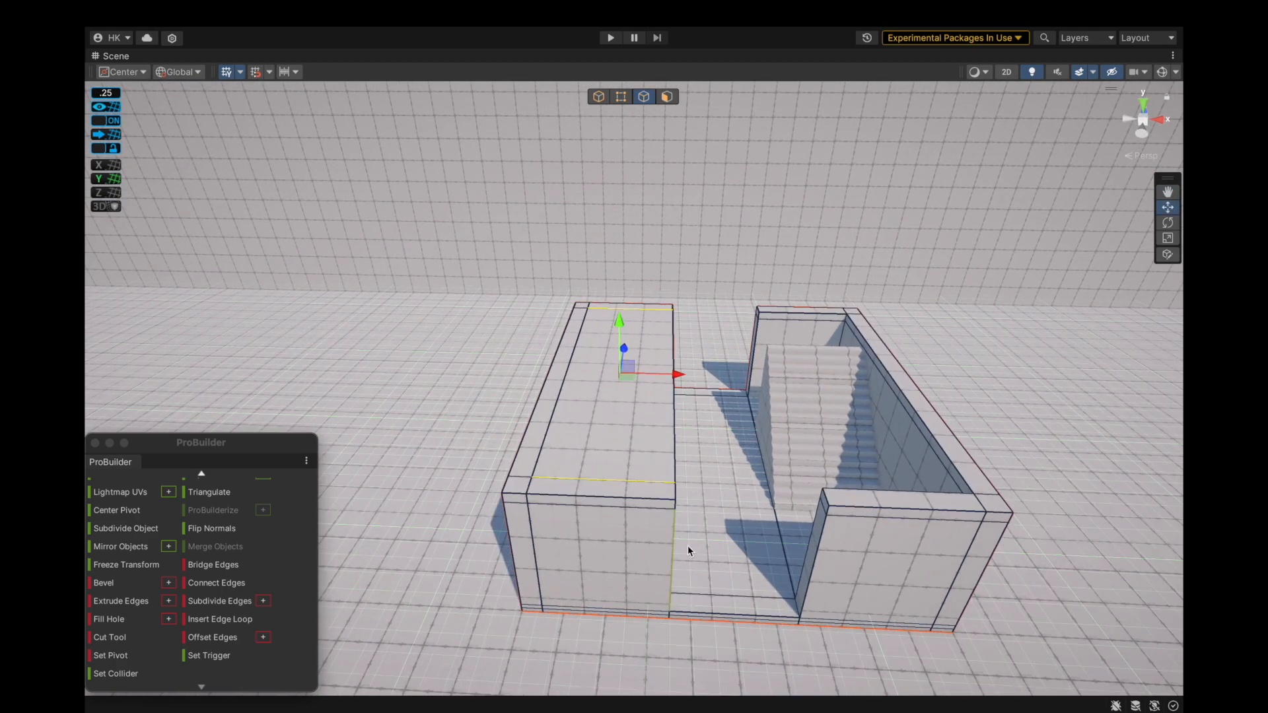
# Extrude the narrow inner face atop the short wall nearest the stairs' upper end along Z to meet the top step.
pyautogui.keyDown('alt'); pyautogui.moveTo(899, 465); pyautogui.dragTo(578, 399); pyautogui.keyUp('alt')
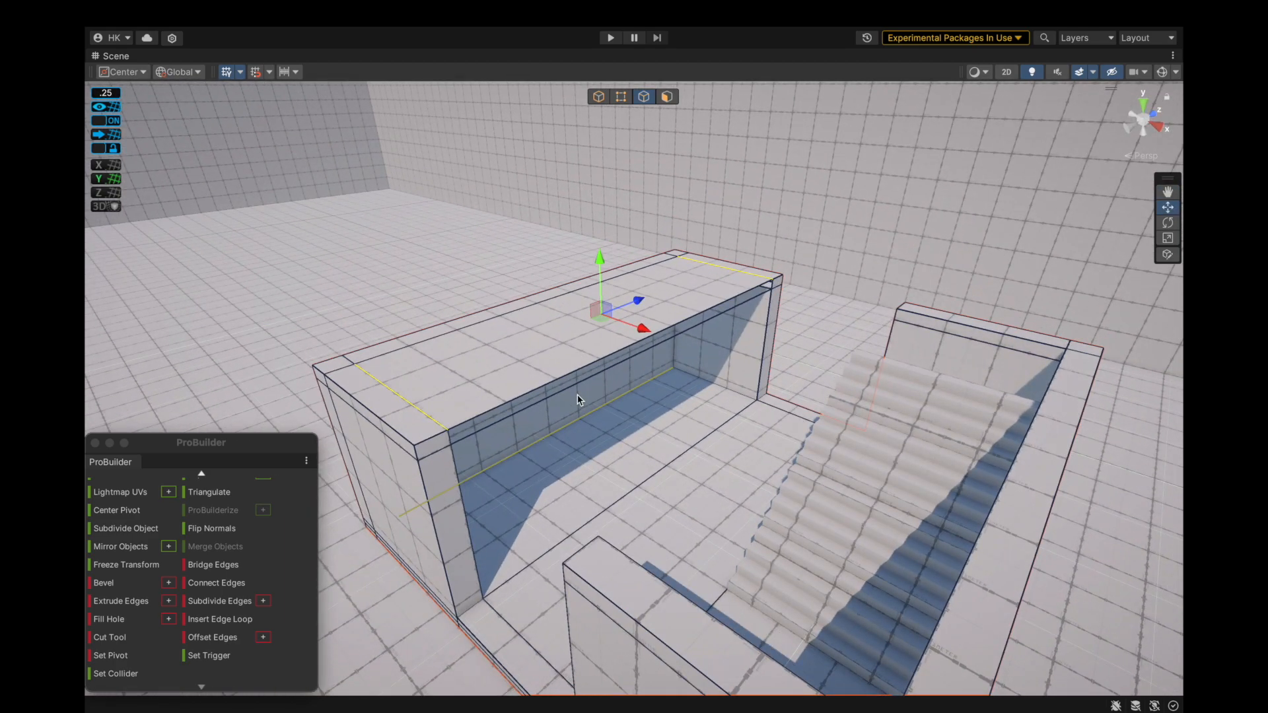
pyautogui.keyDown('alt'); pyautogui.moveTo(482, 456); pyautogui.dragTo(971, 526); pyautogui.keyUp('alt')
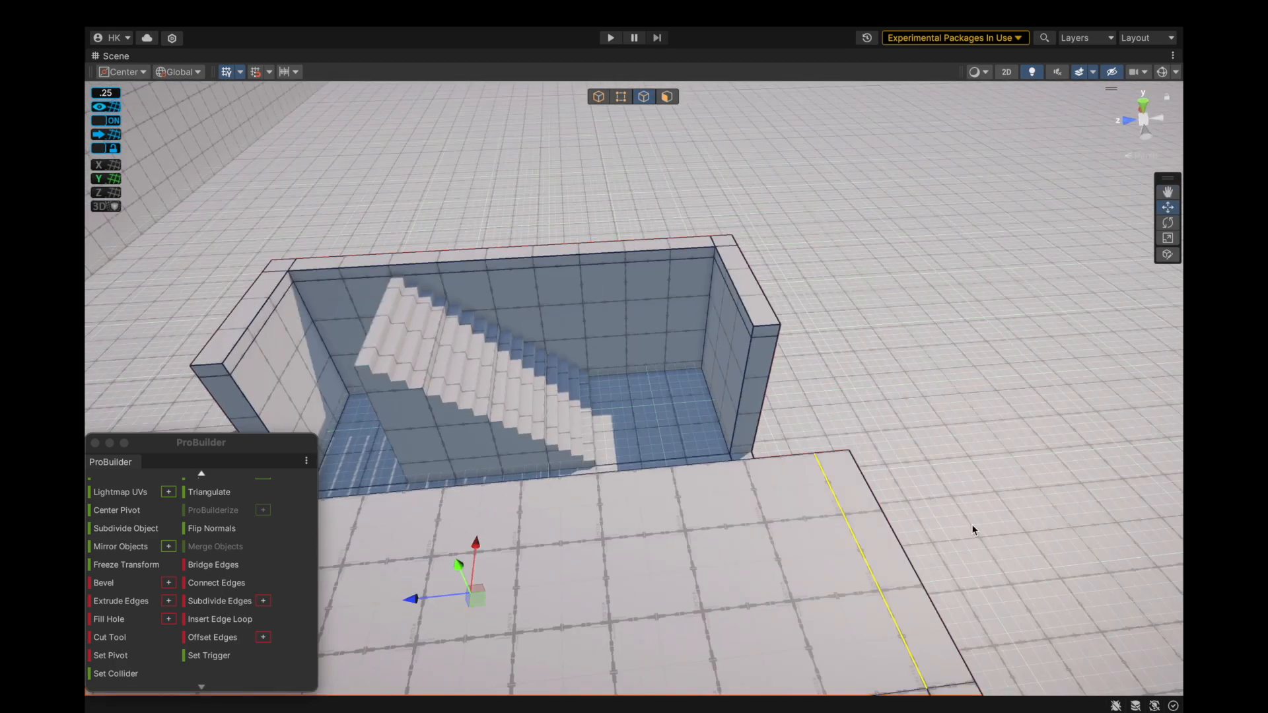
pyautogui.moveTo(363, 389); pyautogui.dragTo(517, 436, button='middle')
pyautogui.scroll(5, 434, 386)
pyautogui.keyDown('alt'); pyautogui.moveTo(667, 319); pyautogui.dragTo(654, 262); pyautogui.keyUp('alt')
pyautogui.scroll(2, 820, 358)
pyautogui.click(666, 96)
pyautogui.click(404, 396)
pyautogui.scroll(-3, 516, 367)
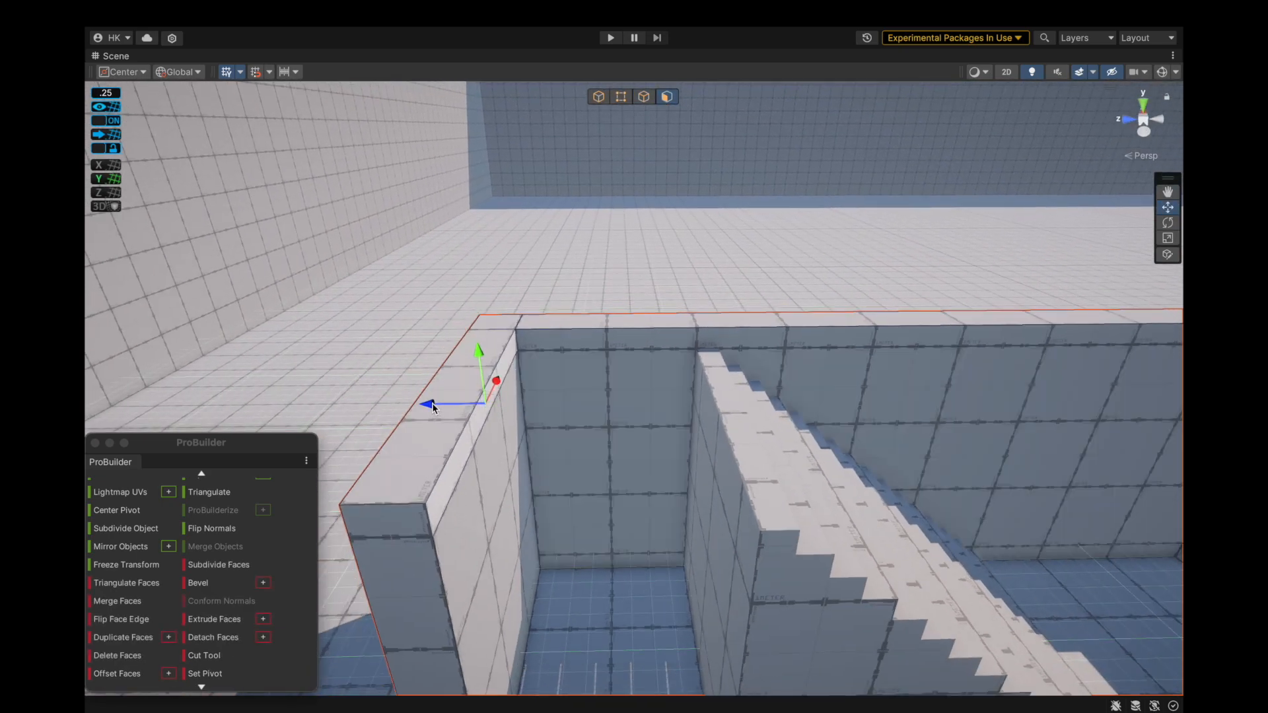
pyautogui.keyDown('shift'); pyautogui.moveTo(455, 406); pyautogui.dragTo(548, 408); pyautogui.keyUp('shift')
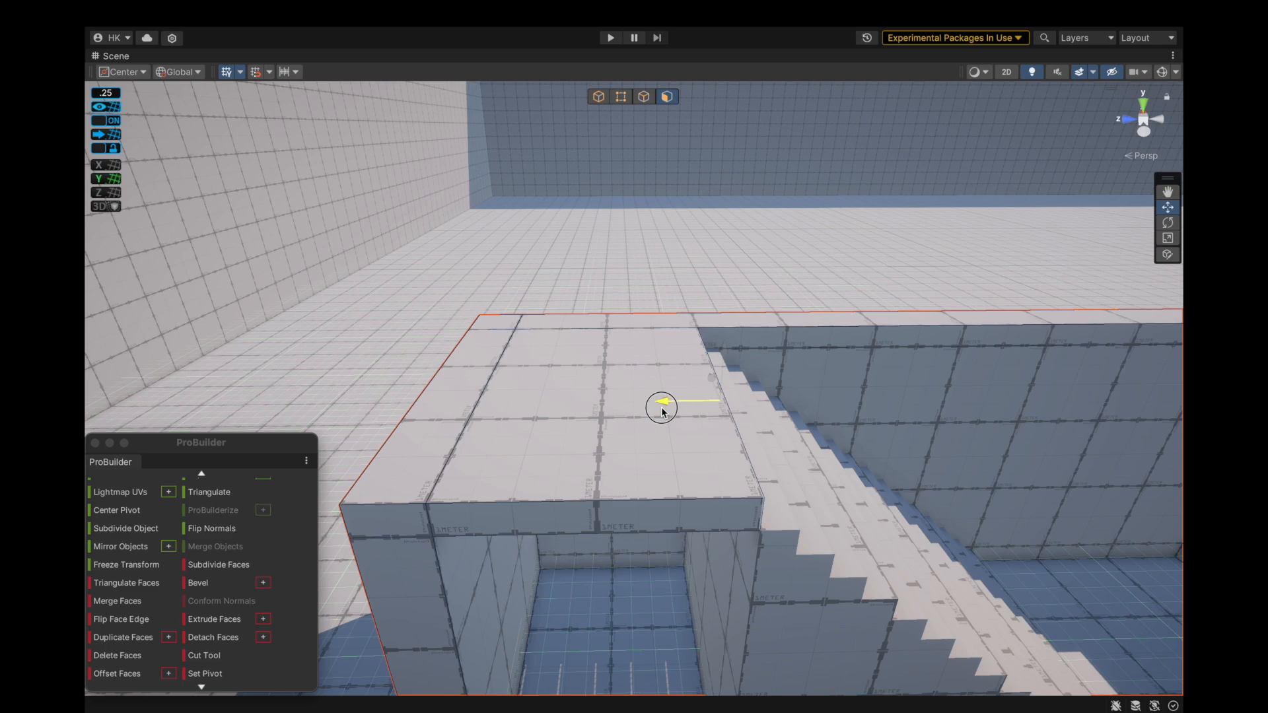
# Extrude the matching narrow face of the opposite short wall along Z, forming a slab up to the foot of the stairs.
pyautogui.scroll(-2, 712, 428)
pyautogui.moveTo(712, 428)
pyautogui.keyDown('alt'); pyautogui.mouseDown()
pyautogui.moveTo(637, 410)
pyautogui.moveTo(695, 414)
pyautogui.mouseUp(); pyautogui.keyUp('alt')
pyautogui.scroll(-5, 695, 415)
pyautogui.keyDown('alt'); pyautogui.moveTo(910, 408); pyautogui.dragTo(984, 423); pyautogui.keyUp('alt')
pyautogui.scroll(3, 779, 396)
pyautogui.click(920, 390)
pyautogui.scroll(-3, 842, 412)
pyautogui.keyDown('alt'); pyautogui.moveTo(920, 390); pyautogui.dragTo(608, 423); pyautogui.keyUp('alt')
pyautogui.scroll(3, 830, 465)
pyautogui.press('super+z')
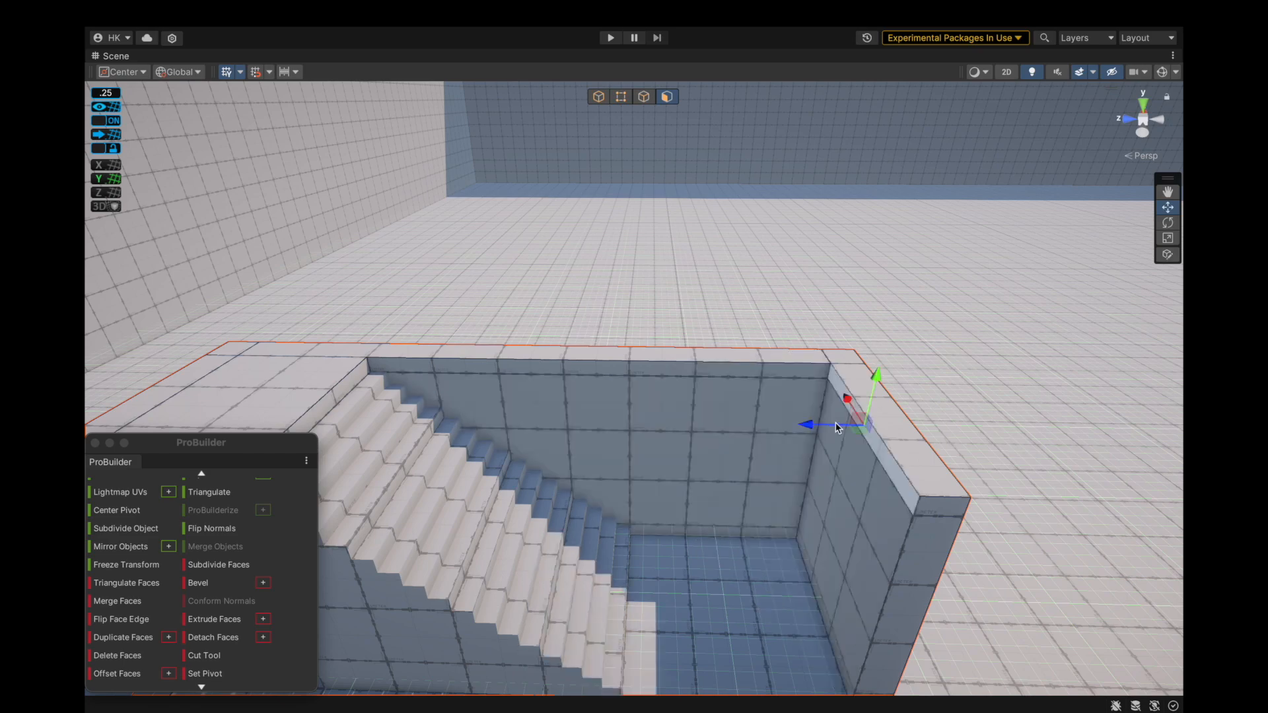
pyautogui.moveTo(770, 428); pyautogui.dragTo(555, 423)
pyautogui.scroll(-4, 656, 408)
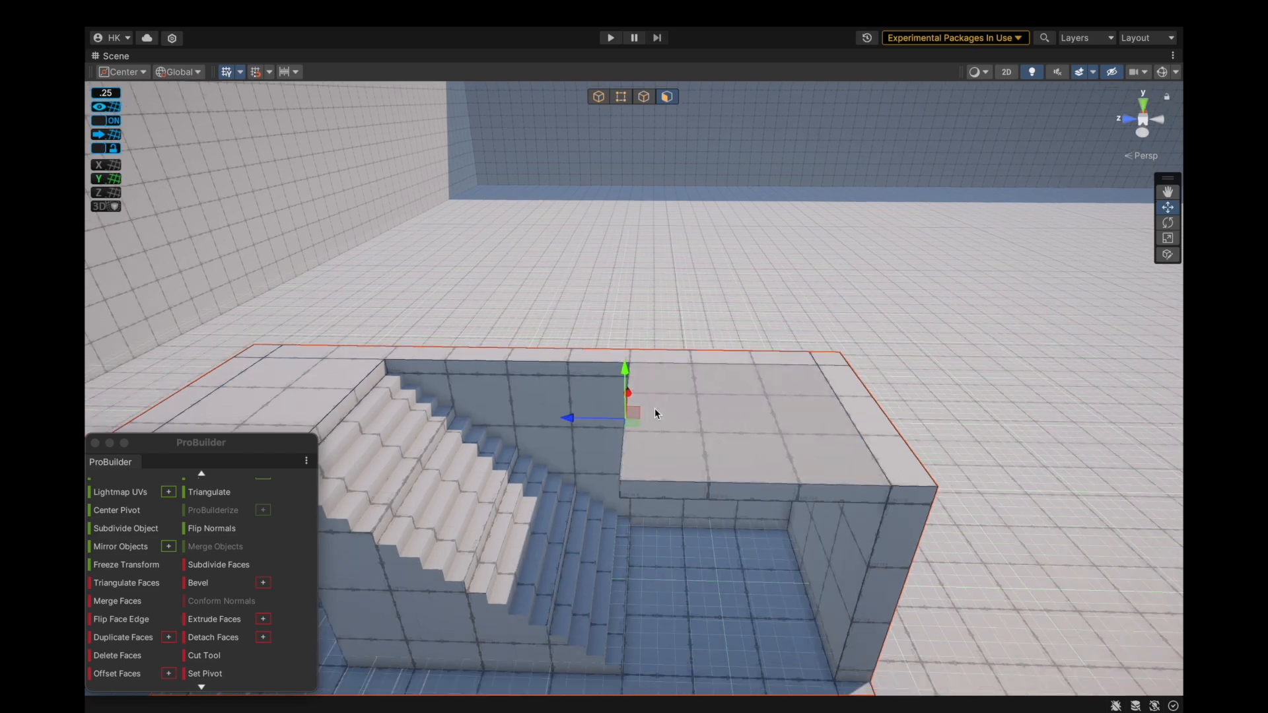
# Insert an edge loop across the long ceiling slab and slide it along Z to line up with the slab at the stairs' foot.
pyautogui.keyDown('alt'); pyautogui.moveTo(802, 366); pyautogui.dragTo(481, 481); pyautogui.keyUp('alt')
pyautogui.moveTo(577, 461); pyautogui.dragTo(629, 449, button='middle')
pyautogui.scroll(-3, 629, 449)
pyautogui.scroll(6, 628, 450)
pyautogui.keyDown('alt'); pyautogui.moveTo(629, 450); pyautogui.dragTo(450, 353); pyautogui.keyUp('alt')
pyautogui.scroll(3, 448, 354)
pyautogui.click(646, 95)
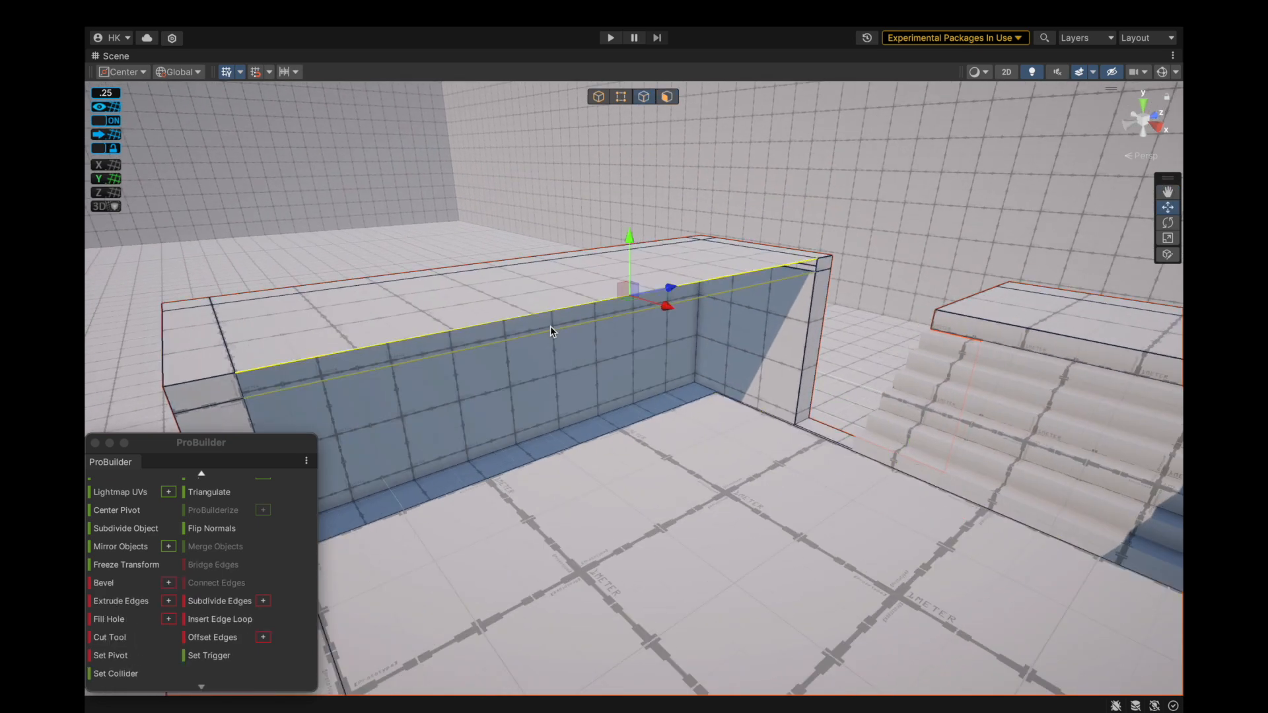
pyautogui.click(207, 619)
pyautogui.keyDown('alt'); pyautogui.moveTo(465, 405); pyautogui.dragTo(810, 457); pyautogui.keyUp('alt')
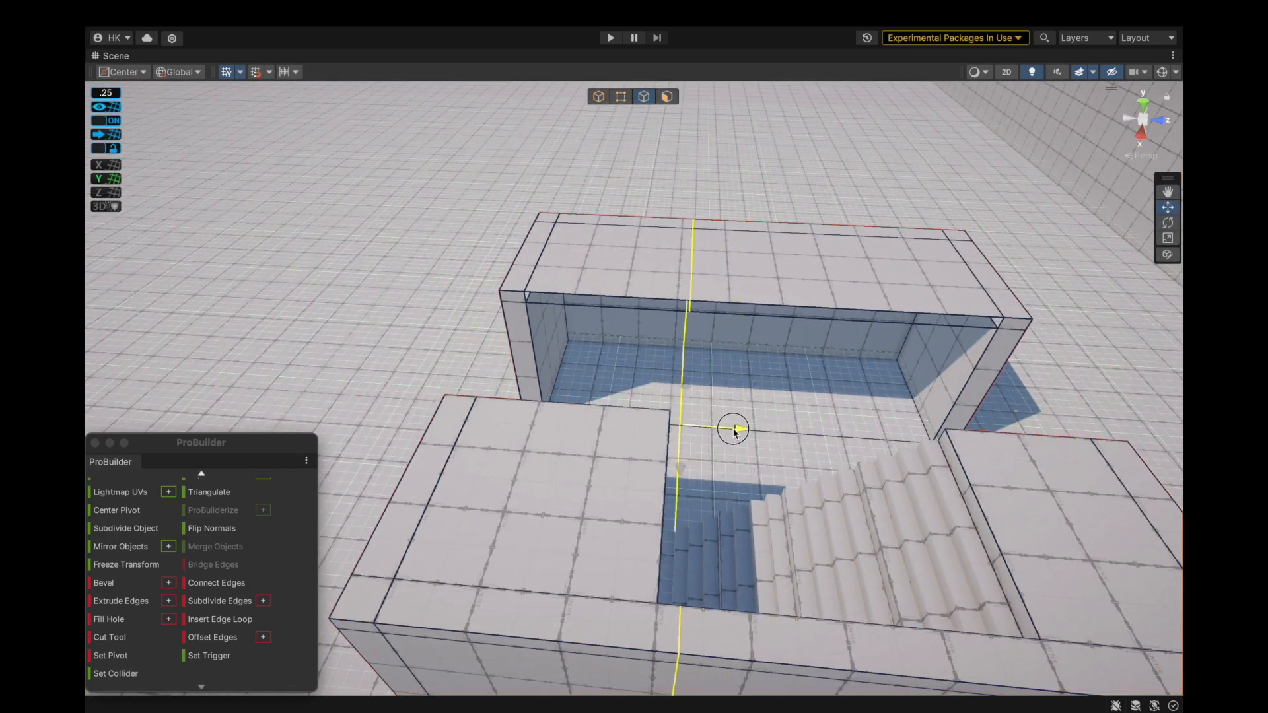
# Delete the facing side faces of the two slabs beside the first doorway and bridge their open edges across the gap.
pyautogui.keyDown('alt'); pyautogui.moveTo(823, 405); pyautogui.dragTo(764, 327); pyautogui.keyUp('alt')
pyautogui.click(667, 97)
pyautogui.keyDown('alt'); pyautogui.moveTo(663, 456); pyautogui.dragTo(751, 449); pyautogui.keyUp('alt')
pyautogui.click(750, 435)
pyautogui.press('BackSpace')
pyautogui.keyDown('alt'); pyautogui.moveTo(821, 429); pyautogui.dragTo(624, 297); pyautogui.keyUp('alt')
pyautogui.click(644, 96)
pyautogui.keyDown('alt'); pyautogui.moveTo(548, 416); pyautogui.dragTo(719, 459); pyautogui.keyUp('alt')
pyautogui.keyDown('alt'); pyautogui.moveTo(769, 415); pyautogui.dragTo(842, 449); pyautogui.keyUp('alt')
# Select and delete the two narrow wall-end faces above the first doorway.
pyautogui.click(666, 97)
pyautogui.click(408, 442)
pyautogui.keyDown('shift'); pyautogui.click(813, 435); pyautogui.keyUp('shift')
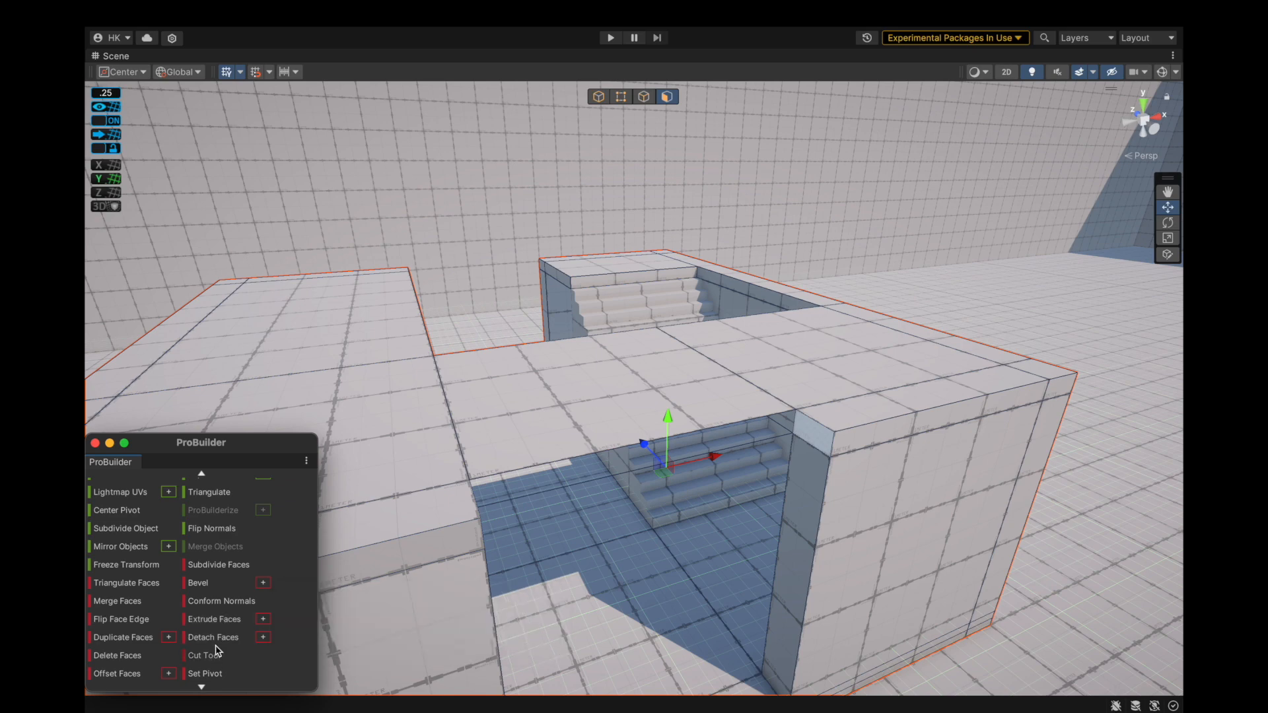
pyautogui.keyDown('alt'); pyautogui.moveTo(548, 560); pyautogui.dragTo(476, 566); pyautogui.keyUp('alt')
pyautogui.press('BackSpace')
pyautogui.keyDown('alt'); pyautogui.moveTo(616, 514); pyautogui.dragTo(407, 469); pyautogui.keyUp('alt')
pyautogui.scroll(3, 357, 508)
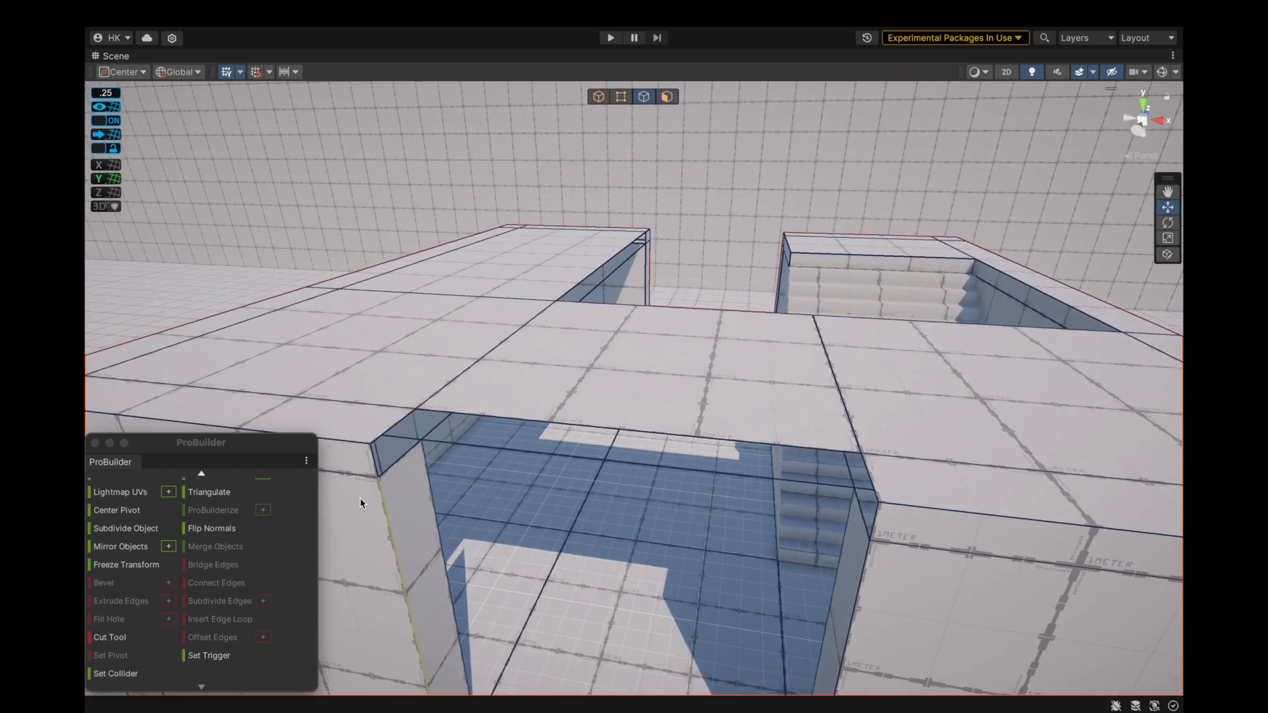
# Bridge the lower edges and then the outer vertical edges above the first doorway to close its lintel.
pyautogui.click(399, 461)
pyautogui.scroll(-2, 634, 441)
pyautogui.scroll(2, 793, 443)
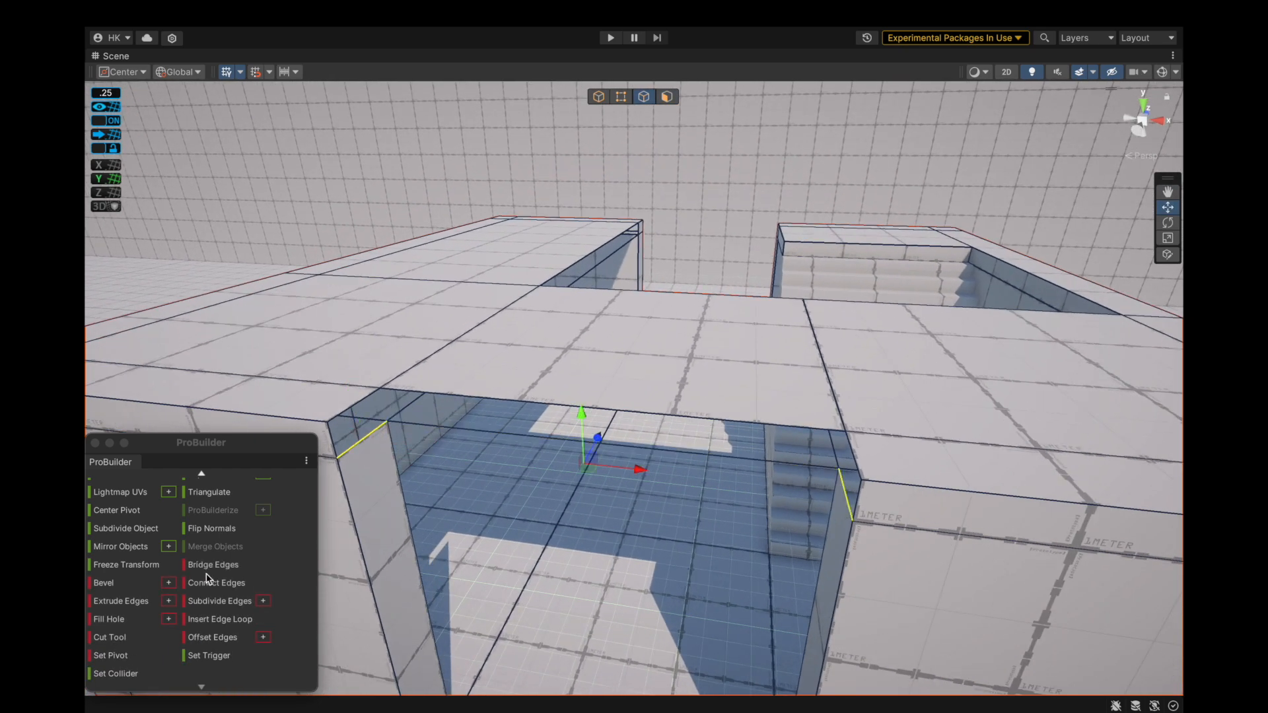
pyautogui.click(218, 557)
pyautogui.keyDown('alt'); pyautogui.moveTo(502, 515); pyautogui.dragTo(604, 428); pyautogui.keyUp('alt')
pyautogui.click(357, 423)
pyautogui.keyDown('shift'); pyautogui.click(910, 395); pyautogui.keyUp('shift')
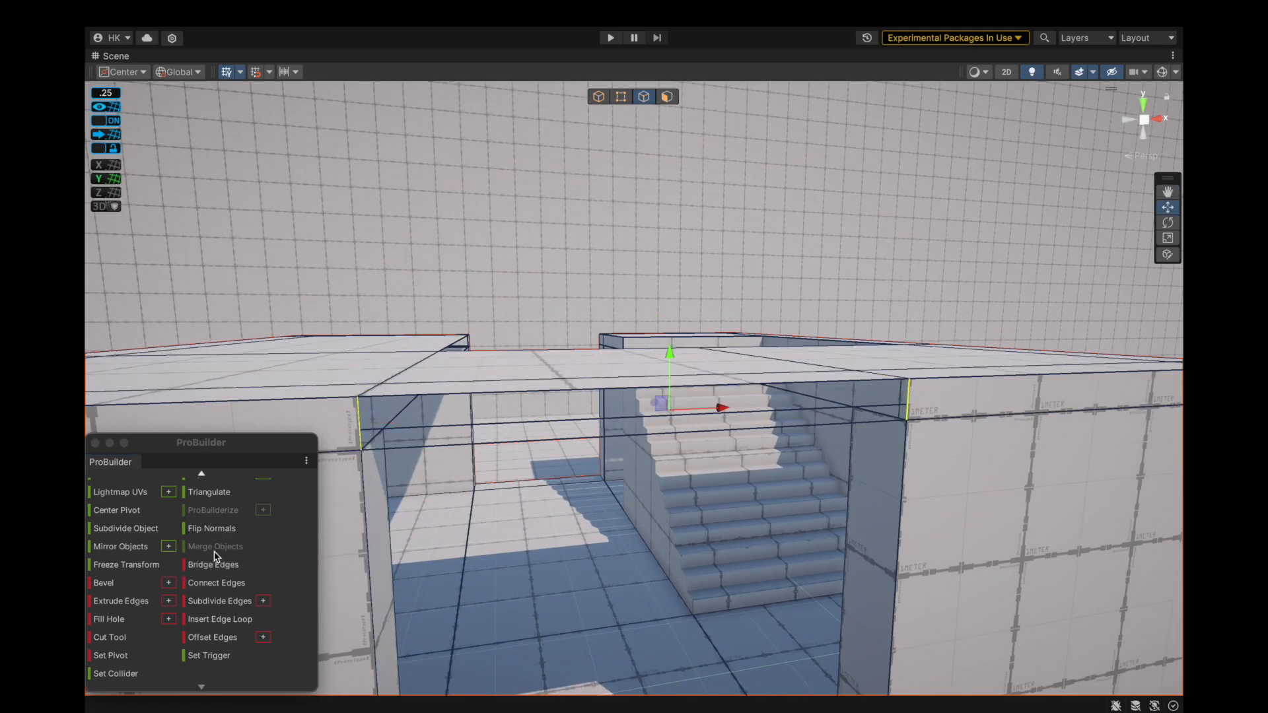
pyautogui.click(216, 563)
# Save the project.
pyautogui.click(175, 13)
pyautogui.click(186, 205)
pyautogui.click(176, 12)
pyautogui.click(182, 204)
# Insert another edge loop across the long ceiling slab and slide it along Z to the edge of the upper stair landing.
pyautogui.keyDown('alt'); pyautogui.moveTo(543, 271); pyautogui.dragTo(354, 389); pyautogui.keyUp('alt')
pyautogui.scroll(-5, 695, 477)
pyautogui.keyDown('alt'); pyautogui.scroll(5, 790, 428); pyautogui.keyUp('alt')
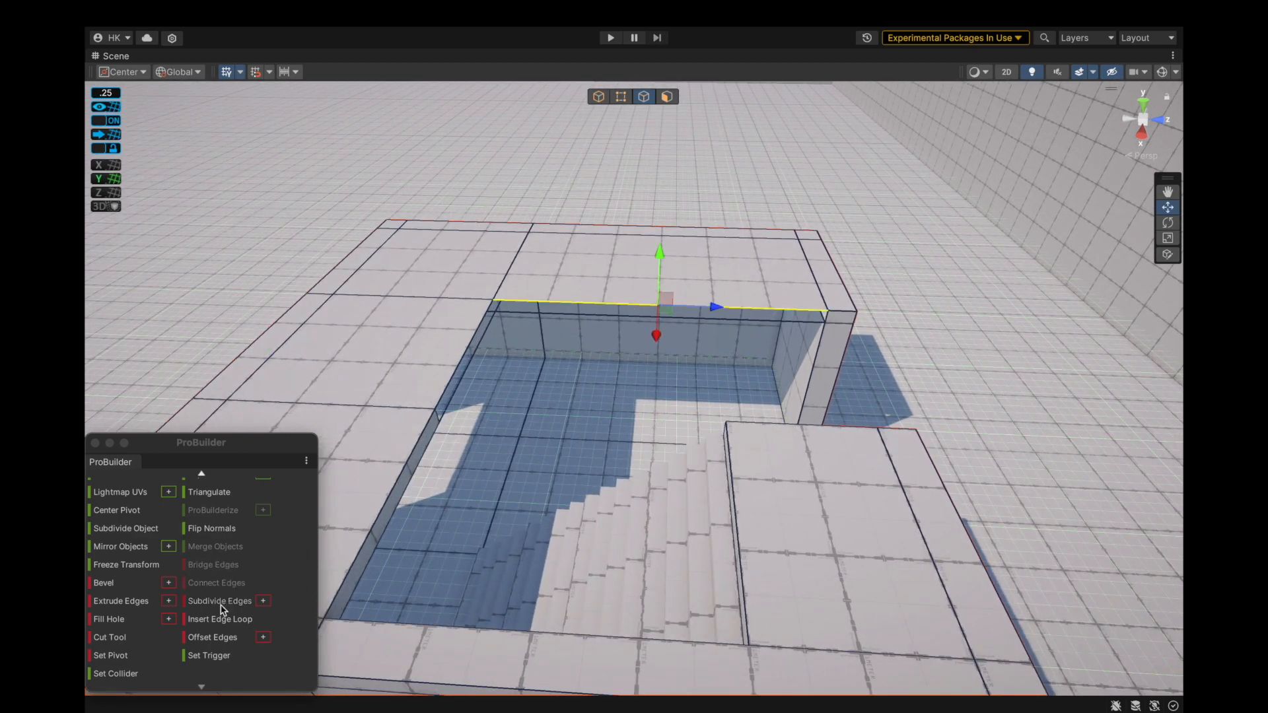
pyautogui.moveTo(765, 446); pyautogui.dragTo(783, 446)
# Delete the facing side faces of the ceiling slab and the stair landing above the second doorway.
pyautogui.scroll(-5, 713, 437)
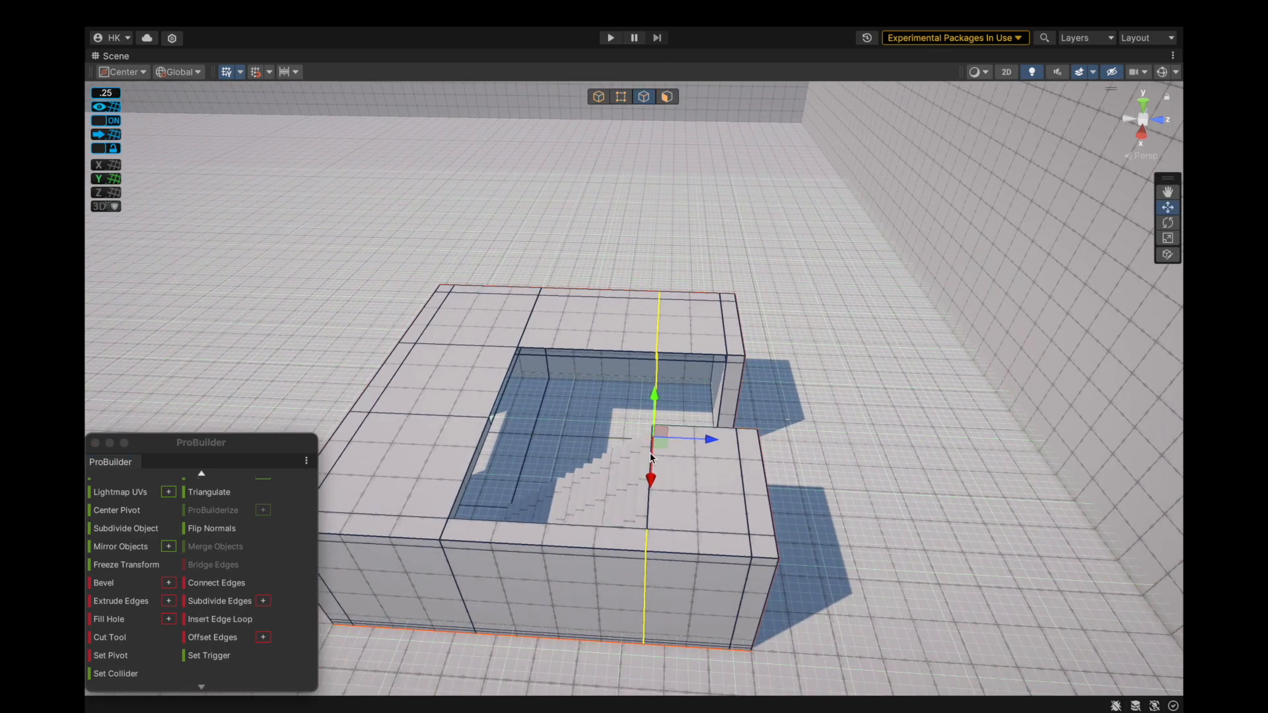
pyautogui.keyDown('alt'); pyautogui.scroll(6, 654, 429); pyautogui.keyUp('alt')
pyautogui.scroll(-3, 656, 309)
pyautogui.keyDown('alt'); pyautogui.moveTo(657, 309); pyautogui.dragTo(844, 305); pyautogui.keyUp('alt')
pyautogui.scroll(3, 843, 305)
pyautogui.keyDown('alt'); pyautogui.moveTo(572, 343); pyautogui.dragTo(368, 432); pyautogui.keyUp('alt')
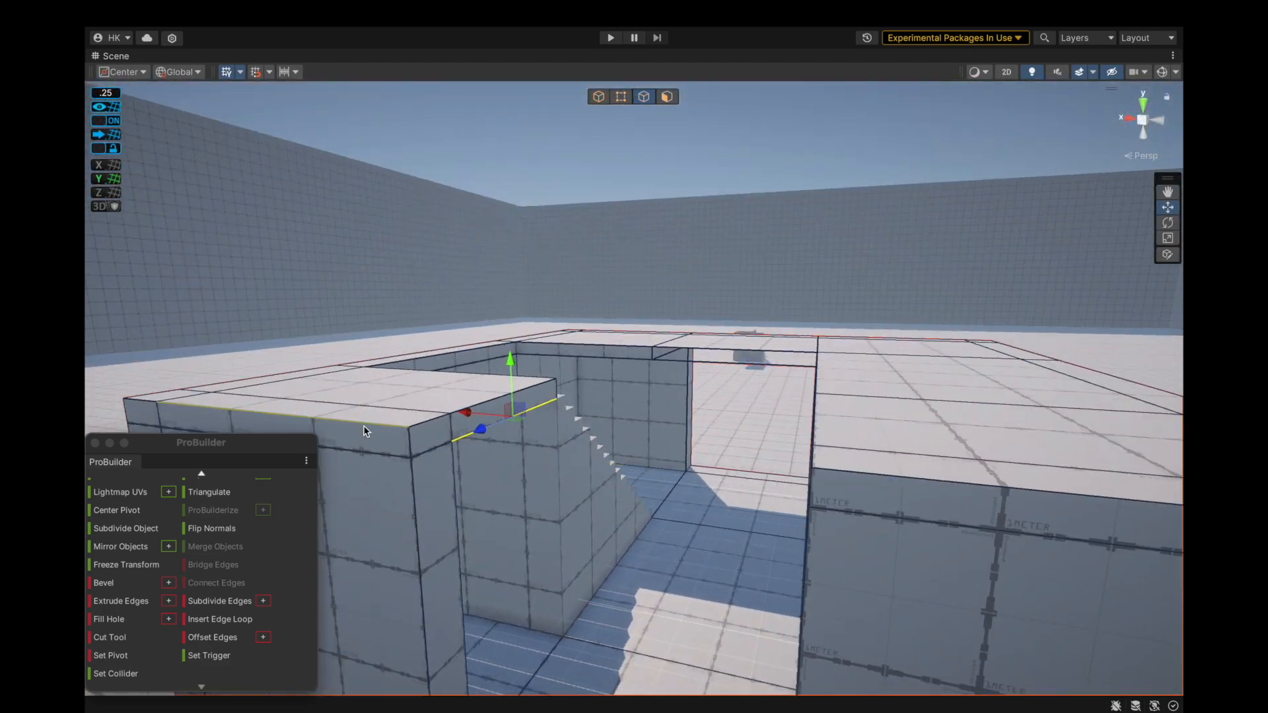
pyautogui.keyDown('alt'); pyautogui.moveTo(445, 429); pyautogui.dragTo(727, 509); pyautogui.keyUp('alt')
pyautogui.keyDown('shift'); pyautogui.click(888, 417); pyautogui.keyUp('shift')
pyautogui.press('BackSpace')
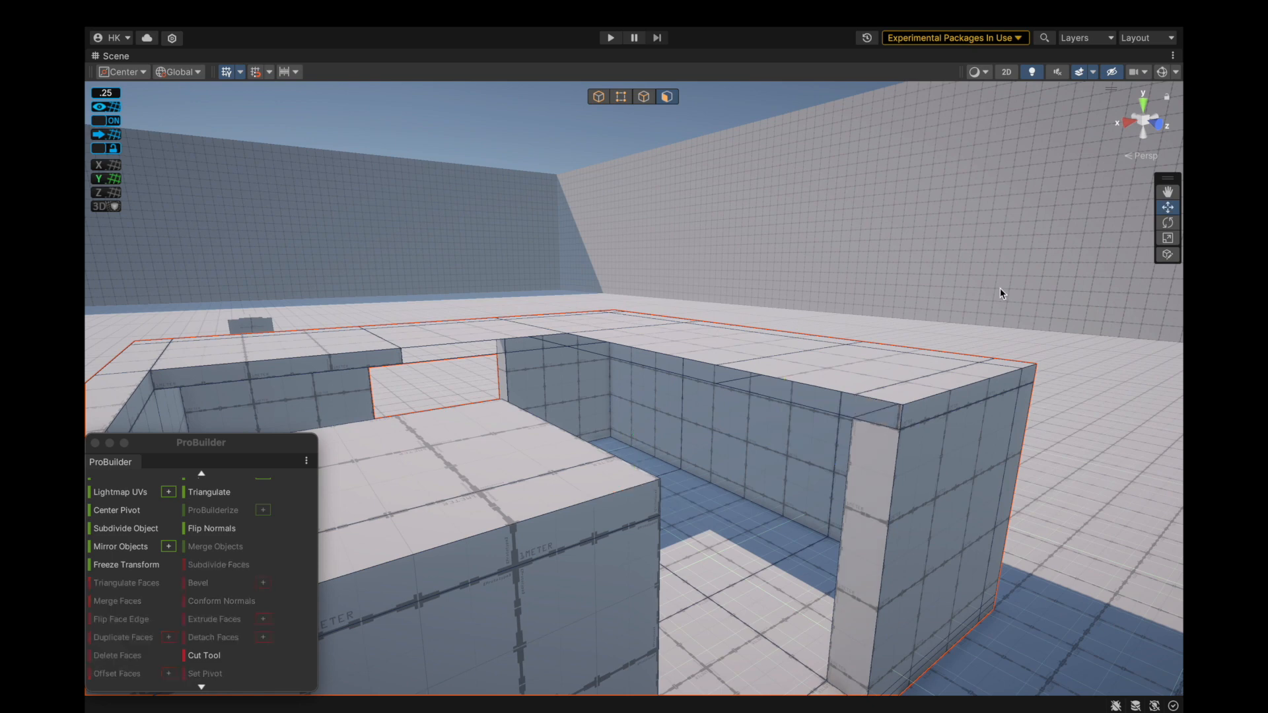
# Bridge the first pair of open edges between the stair landing and the long ceiling slab over the second doorway.
pyautogui.keyDown('alt'); pyautogui.moveTo(1000, 288); pyautogui.dragTo(1108, 302); pyautogui.keyUp('alt')
pyautogui.click(644, 97)
pyautogui.keyDown('alt'); pyautogui.moveTo(826, 373); pyautogui.dragTo(672, 401); pyautogui.keyUp('alt')
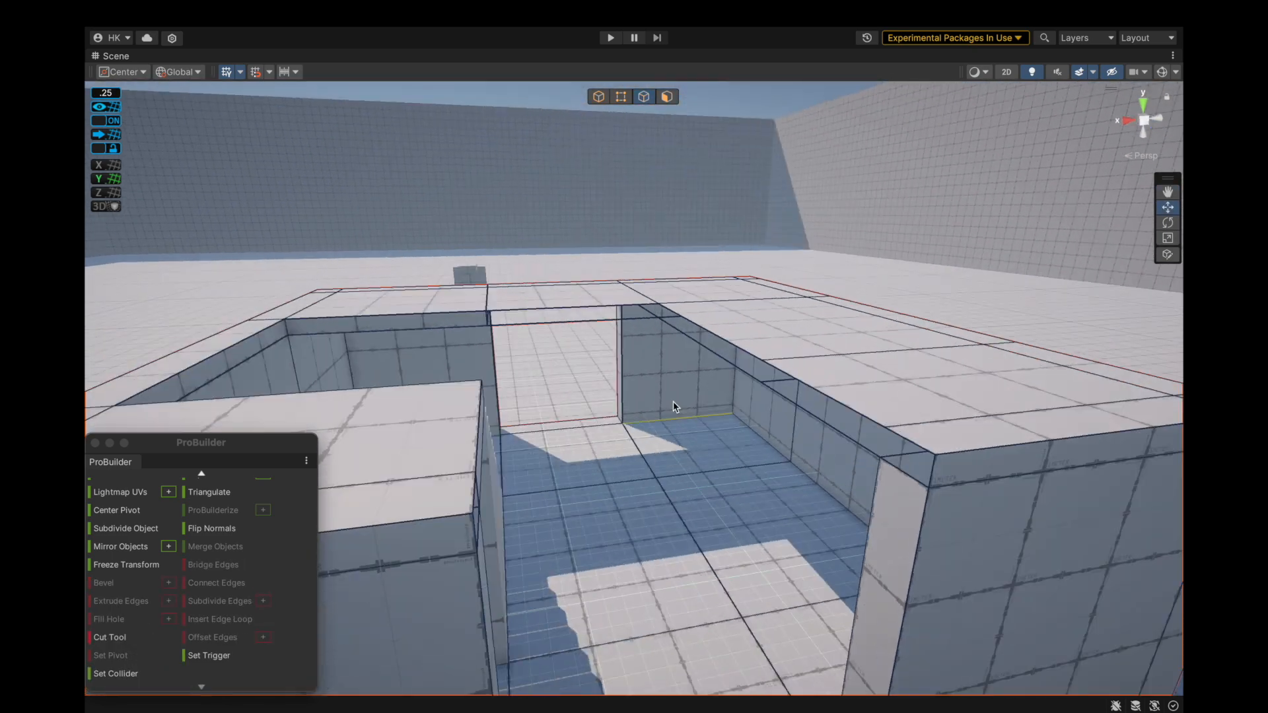
pyautogui.click(839, 403)
pyautogui.keyDown('alt'); pyautogui.moveTo(839, 401); pyautogui.dragTo(649, 136); pyautogui.keyUp('alt')
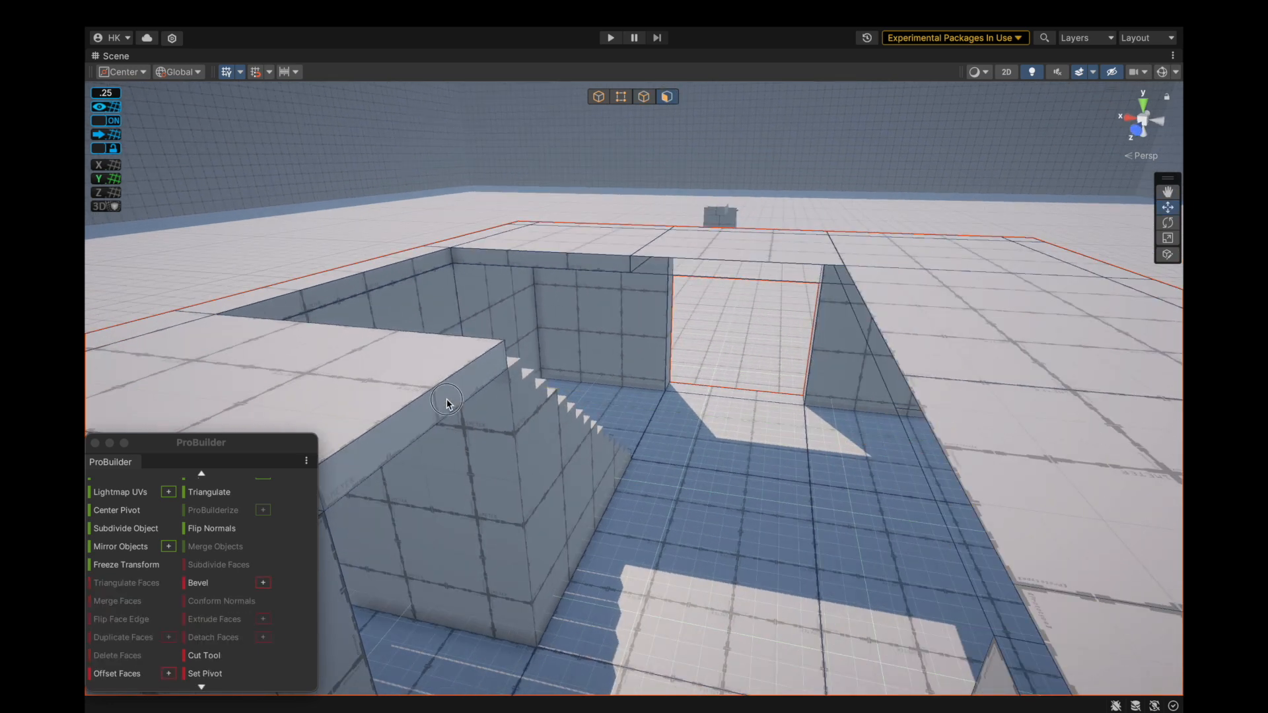
pyautogui.click(644, 97)
pyautogui.click(444, 382)
pyautogui.keyDown('alt'); pyautogui.moveTo(444, 382); pyautogui.dragTo(720, 413); pyautogui.keyUp('alt')
pyautogui.keyDown('shift'); pyautogui.click(909, 400); pyautogui.keyUp('shift')
pyautogui.click(218, 566)
# Bridge the remaining facing edges above the second doorway to close its lintel, and save the project.
pyautogui.keyDown('alt'); pyautogui.moveTo(465, 528); pyautogui.dragTo(944, 457); pyautogui.keyUp('alt')
pyautogui.click(455, 448)
pyautogui.keyDown('alt'); pyautogui.moveTo(686, 520); pyautogui.dragTo(405, 566); pyautogui.keyUp('alt')
pyautogui.keyDown('alt'); pyautogui.moveTo(561, 520); pyautogui.dragTo(581, 565); pyautogui.keyUp('alt')
pyautogui.click(450, 466)
pyautogui.keyDown('shift'); pyautogui.click(852, 454); pyautogui.keyUp('shift')
pyautogui.keyDown('shift'); pyautogui.click(864, 430); pyautogui.keyUp('shift')
pyautogui.click(207, 565)
pyautogui.keyDown('alt'); pyautogui.moveTo(611, 604); pyautogui.dragTo(482, 555); pyautogui.keyUp('alt')
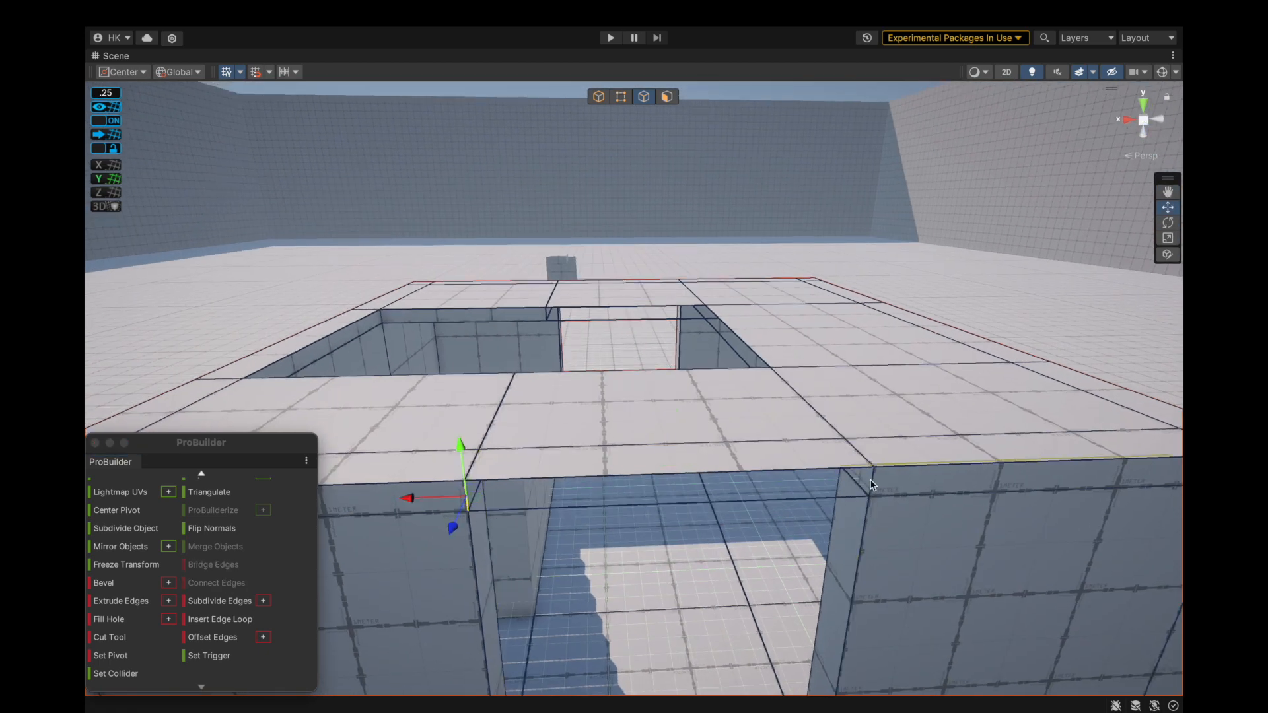
pyautogui.click(174, 10)
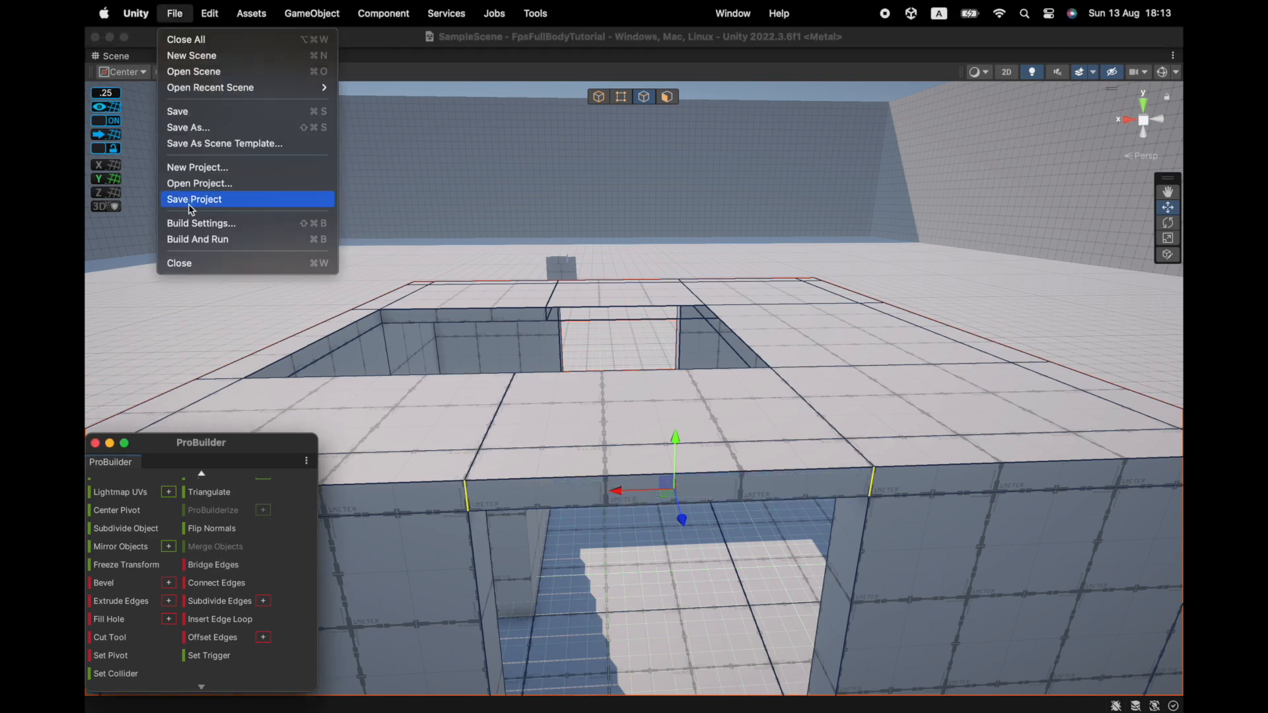
pyautogui.click(192, 202)
# Bridge the open edges on the stairwell side of the slab above the doorway to close its inner face.
pyautogui.scroll(-3, 527, 323)
pyautogui.keyDown('alt'); pyautogui.moveTo(753, 304); pyautogui.dragTo(668, 371); pyautogui.keyUp('alt')
pyautogui.scroll(3, 619, 466)
pyautogui.click(669, 368)
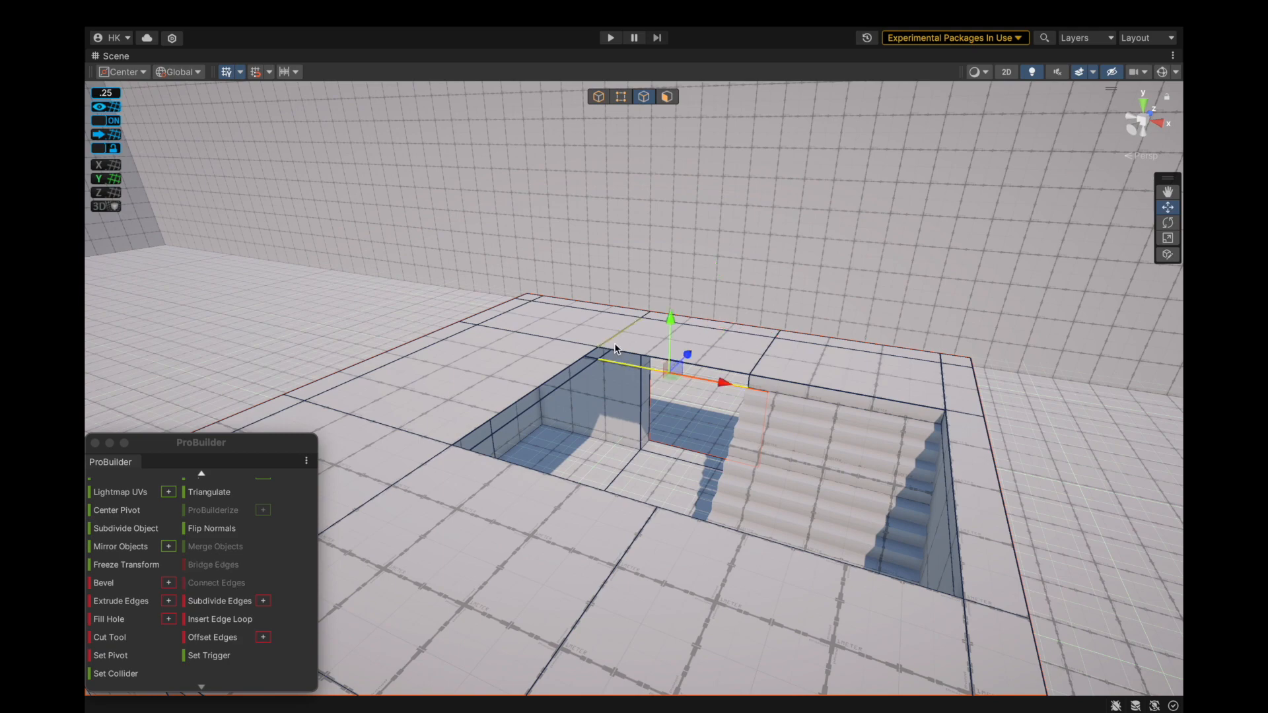
pyautogui.keyDown('alt'); pyautogui.moveTo(800, 328); pyautogui.dragTo(472, 357); pyautogui.keyUp('alt')
pyautogui.scroll(3, 436, 363)
pyautogui.keyDown('alt'); pyautogui.moveTo(690, 495); pyautogui.dragTo(662, 581); pyautogui.keyUp('alt')
pyautogui.click(843, 422)
pyautogui.keyDown('alt'); pyautogui.moveTo(548, 403); pyautogui.dragTo(872, 423); pyautogui.keyUp('alt')
pyautogui.click(478, 386)
pyautogui.click(189, 564)
# Duplicate the finished room as a whole object and raise the copy along Y to form the upper floor.
pyautogui.scroll(-5, 489, 469)
pyautogui.scroll(-5, 863, 419)
pyautogui.scroll(-10, 589, 398)
pyautogui.scroll(3, 588, 400)
pyautogui.click(673, 241)
pyautogui.click(605, 398)
pyautogui.scroll(7, 605, 398)
pyautogui.keyDown('alt'); pyautogui.moveTo(687, 363); pyautogui.dragTo(641, 344); pyautogui.keyUp('alt')
pyautogui.press('super+d')
pyautogui.moveTo(610, 383); pyautogui.dragTo(612, 251)
pyautogui.scroll(4, 651, 376)
pyautogui.keyDown('alt'); pyautogui.moveTo(652, 376); pyautogui.dragTo(585, 323); pyautogui.keyUp('alt')
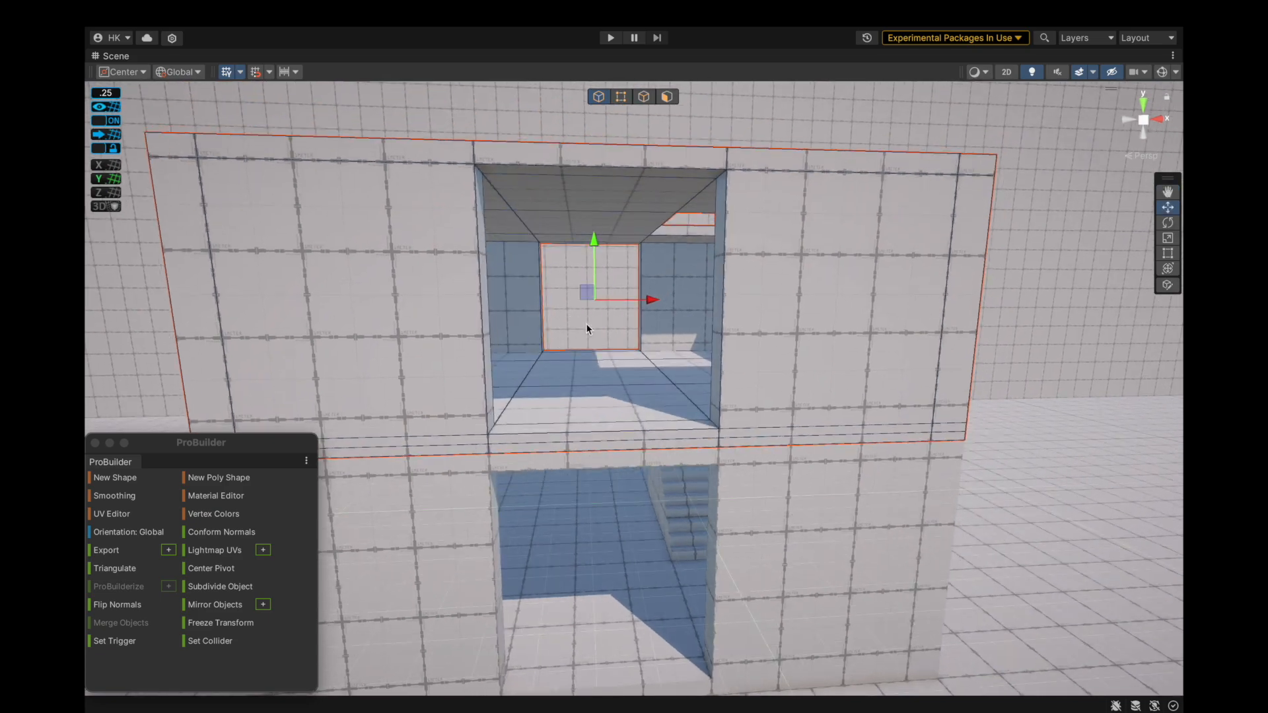
# Move the upper-floor copy sideways along Z, clear of the ground floor, to access its base.
pyautogui.scroll(2, 587, 327)
pyautogui.click(666, 97)
pyautogui.keyDown('alt'); pyautogui.moveTo(651, 152); pyautogui.dragTo(624, 313); pyautogui.keyUp('alt')
pyautogui.scroll(-5, 575, 432)
pyautogui.scroll(2, 574, 432)
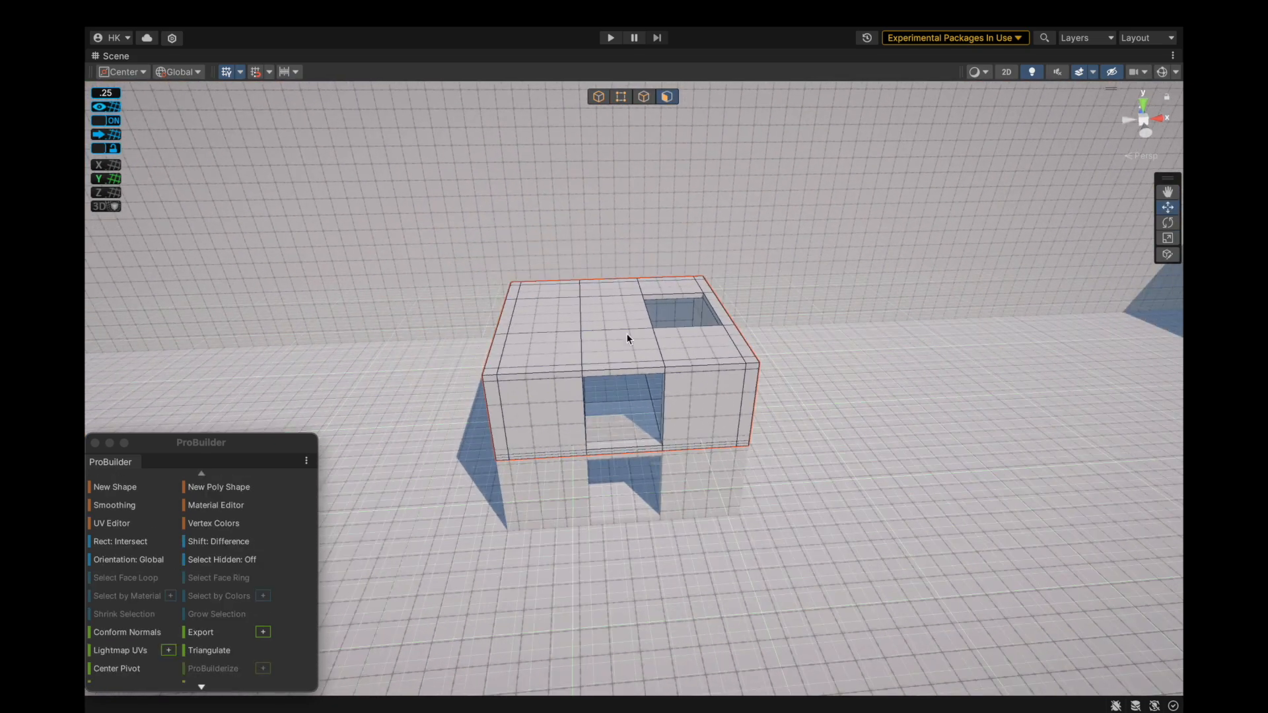
pyautogui.click(599, 97)
pyautogui.scroll(-3, 596, 144)
pyautogui.keyDown('alt'); pyautogui.moveTo(595, 144); pyautogui.dragTo(839, 165); pyautogui.keyUp('alt')
pyautogui.moveTo(586, 359); pyautogui.dragTo(765, 406)
pyautogui.press('f')
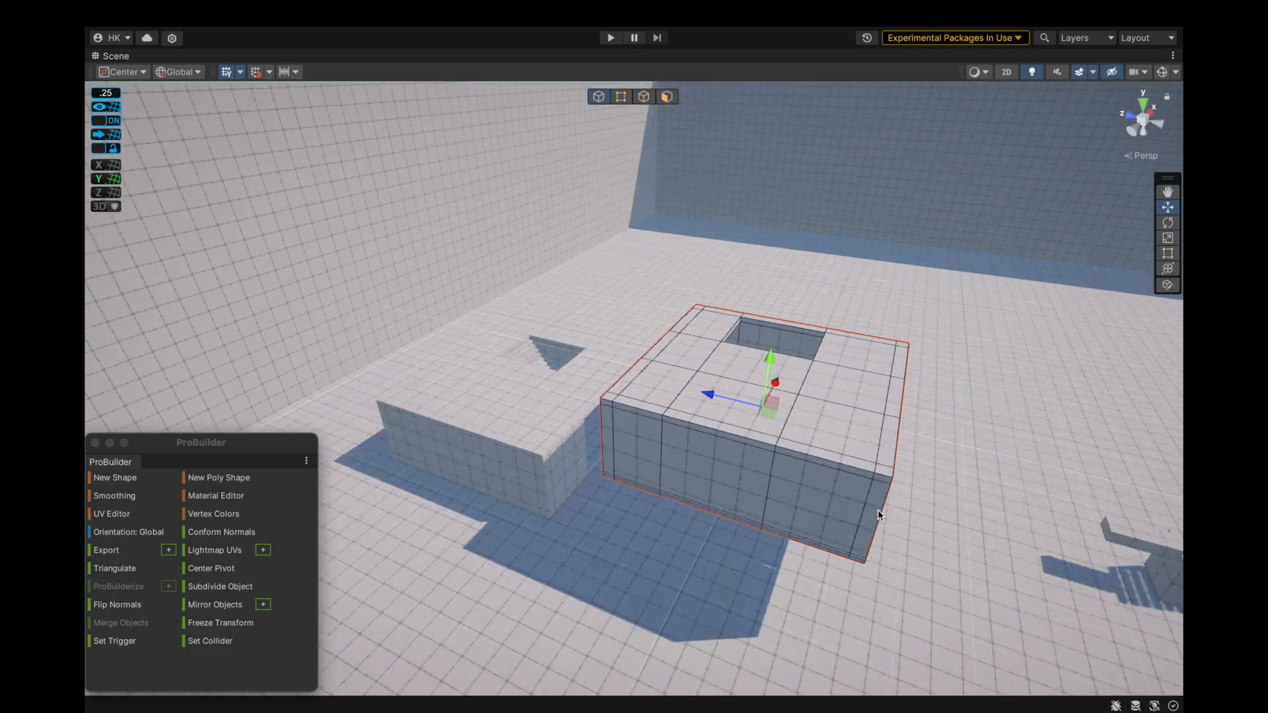
# Select all interior floor faces of the upper-floor copy, including those in the doorways, and delete them.
pyautogui.keyDown('alt'); pyautogui.moveTo(878, 510); pyautogui.dragTo(643, 466); pyautogui.keyUp('alt')
pyautogui.keyDown('alt'); pyautogui.scroll(5, 643, 467); pyautogui.keyUp('alt')
pyautogui.click(617, 376)
pyautogui.press('f')
pyautogui.keyDown('alt'); pyautogui.moveTo(510, 405); pyautogui.dragTo(581, 456); pyautogui.keyUp('alt')
pyautogui.keyDown('shift'); pyautogui.click(456, 370); pyautogui.keyUp('shift')
pyautogui.keyDown('shift'); pyautogui.click(782, 295); pyautogui.keyUp('shift')
pyautogui.keyDown('shift'); pyautogui.click(866, 527); pyautogui.keyUp('shift')
pyautogui.keyDown('shift'); pyautogui.click(588, 561); pyautogui.keyUp('shift')
pyautogui.keyDown('shift'); pyautogui.click(416, 569); pyautogui.keyUp('shift')
pyautogui.scroll(-8, 483, 442)
pyautogui.scroll(8, 623, 573)
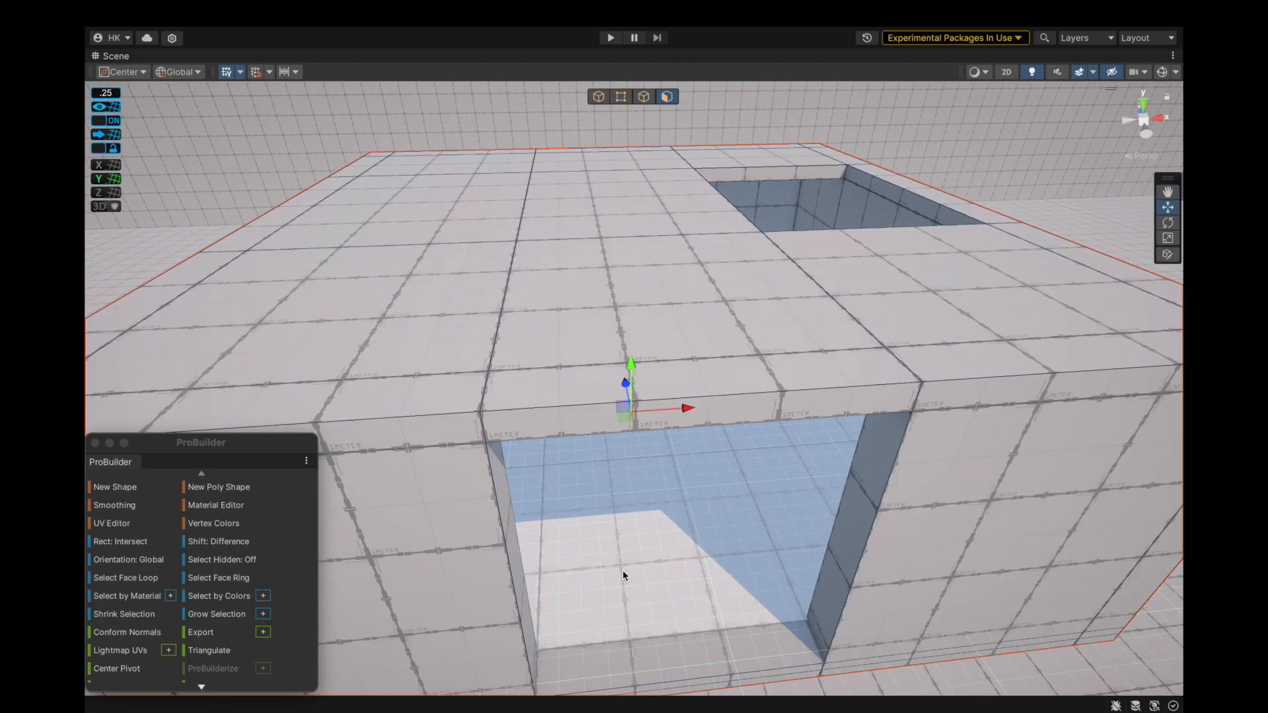
pyautogui.press('BackSpace')
pyautogui.scroll(-8, 603, 328)
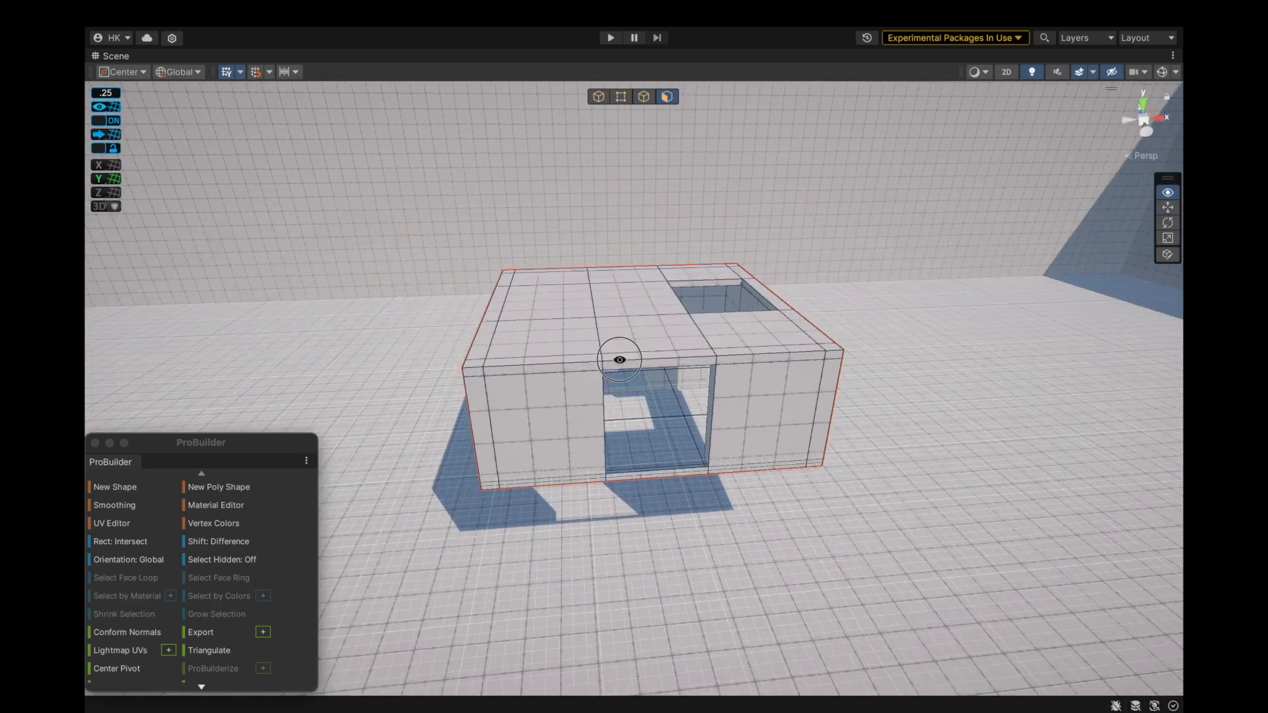
# Select the underside faces of the upper-floor copy from below and delete them.
pyautogui.keyDown('alt'); pyautogui.moveTo(620, 360); pyautogui.dragTo(597, 380); pyautogui.keyUp('alt')
pyautogui.keyDown('shift'); pyautogui.click(636, 323); pyautogui.keyUp('shift')
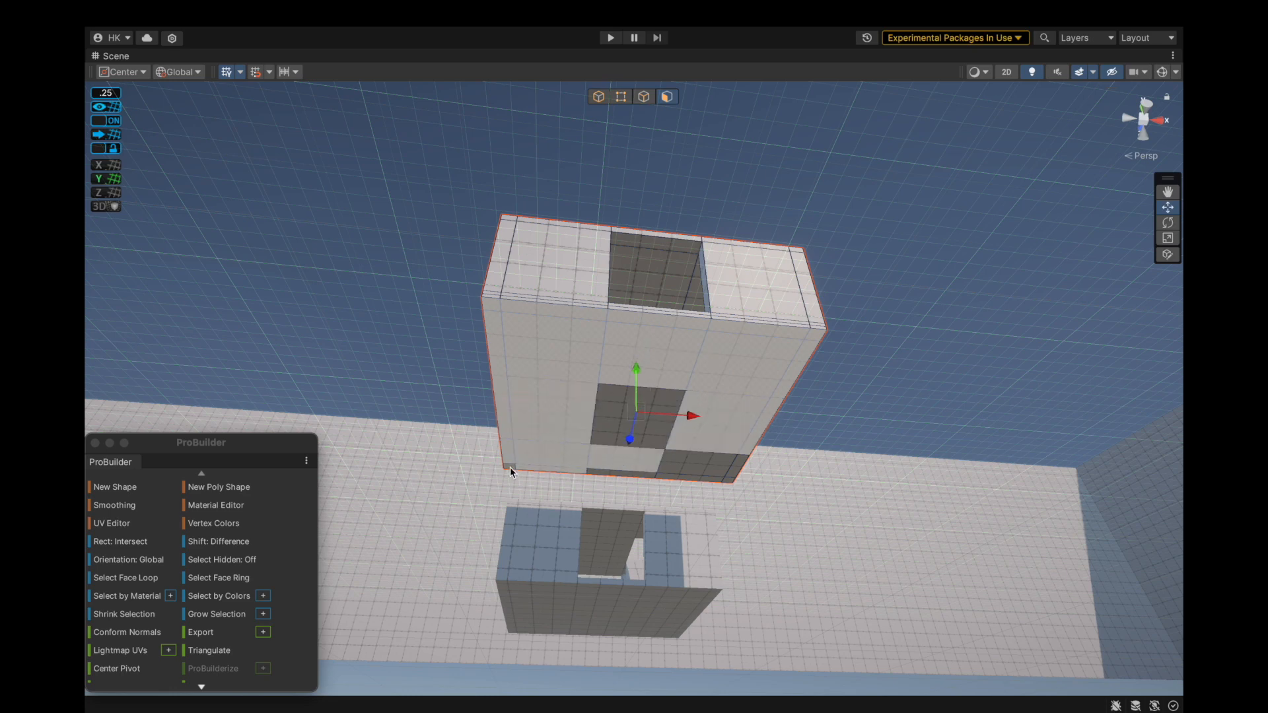
pyautogui.keyDown('alt'); pyautogui.moveTo(645, 392); pyautogui.dragTo(444, 543); pyautogui.keyUp('alt')
pyautogui.keyDown('alt'); pyautogui.moveTo(545, 442); pyautogui.dragTo(819, 469); pyautogui.keyUp('alt')
pyautogui.scroll(-5, 649, 456)
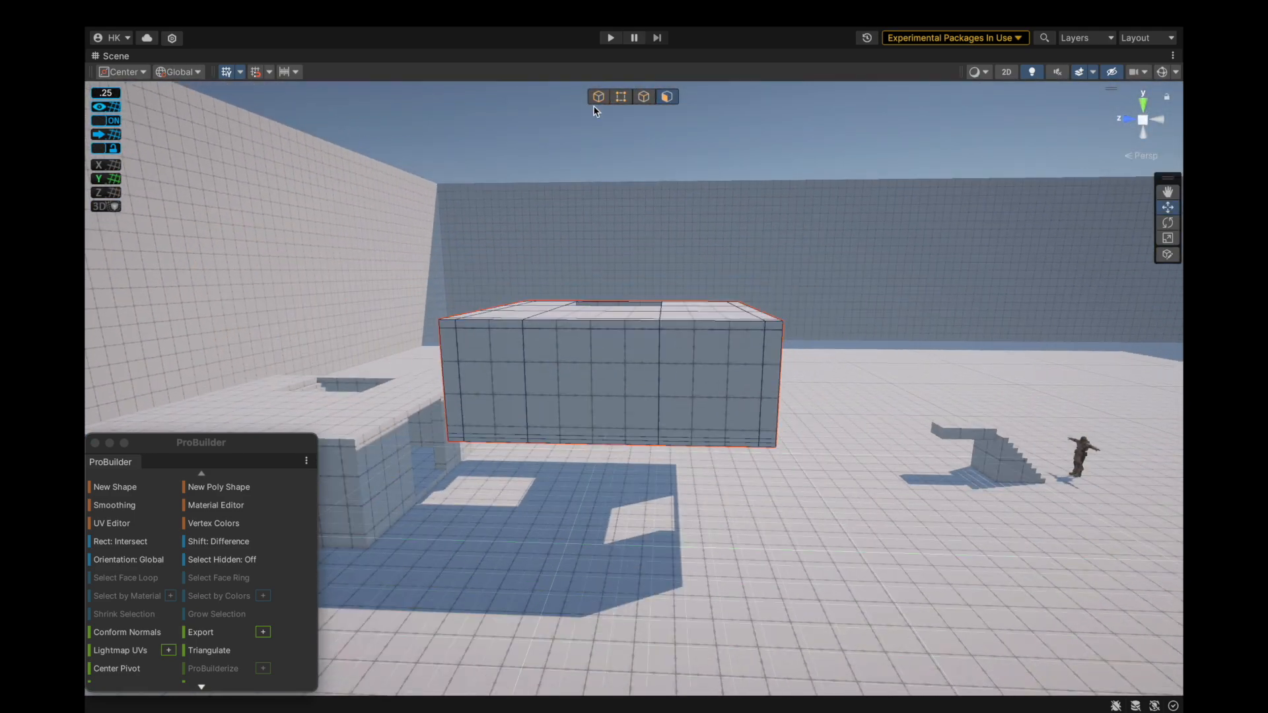
# Move the floorless upper storey back along Z so it sits directly above the ground floor.
pyautogui.click(598, 98)
pyautogui.moveTo(566, 361); pyautogui.dragTo(246, 339)
pyautogui.scroll(3, 375, 376)
pyautogui.keyDown('alt'); pyautogui.moveTo(375, 375); pyautogui.dragTo(665, 383); pyautogui.keyUp('alt')
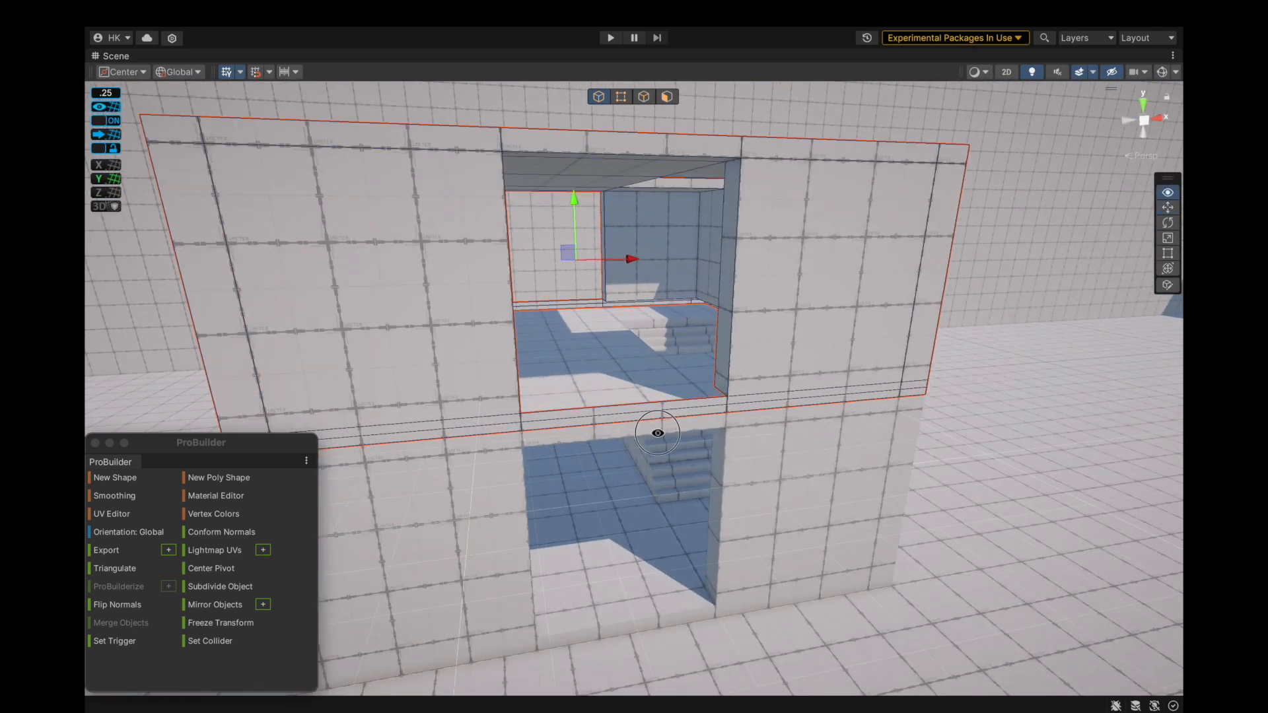
# Delete the thin base-strip faces below the upper storey's front doorway and along the wall to the doorway's right.
pyautogui.scroll(3, 657, 432)
pyautogui.click(667, 96)
pyautogui.click(497, 418)
pyautogui.press('BackSpace')
pyautogui.click(498, 427)
pyautogui.press('BackSpace')
pyautogui.click(761, 406)
pyautogui.press('BackSpace')
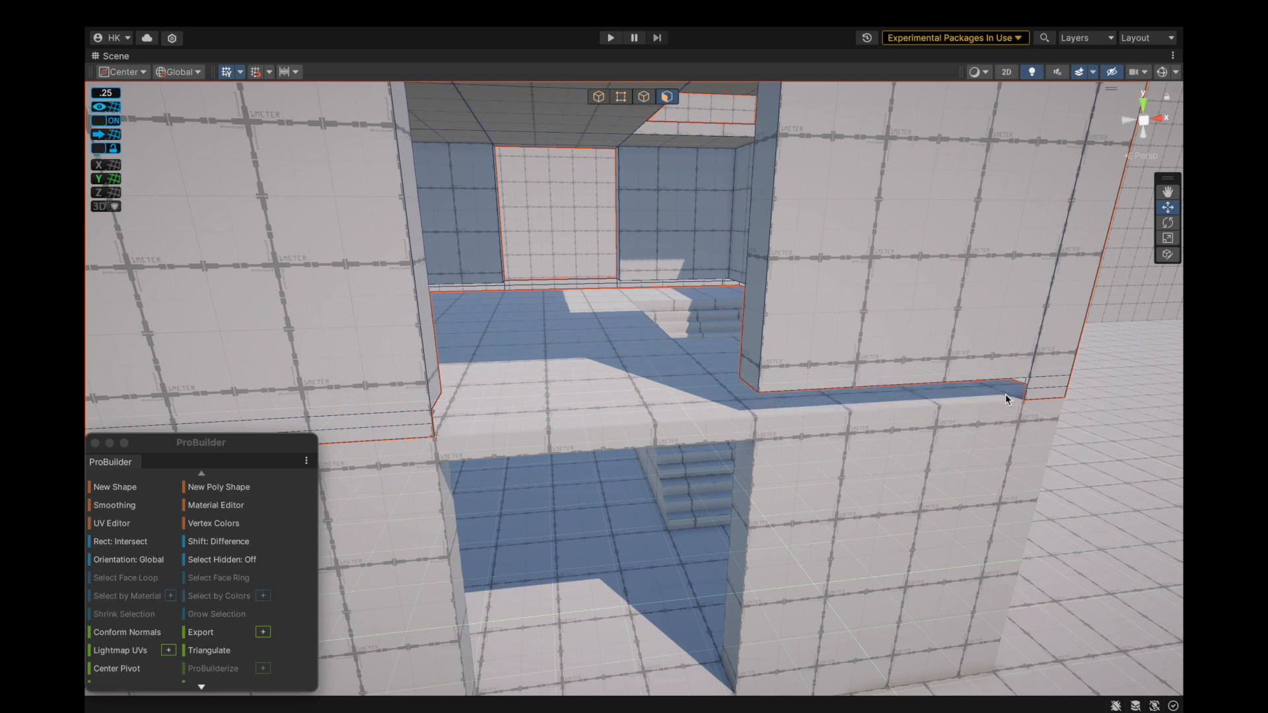
pyautogui.click(1042, 383)
pyautogui.press('BackSpace')
# Delete the remaining thin base-strip faces along the upper storey's front wall, left of the doorway.
pyautogui.scroll(-4, 1042, 383)
pyautogui.press('BackSpace')
pyautogui.click(486, 411)
pyautogui.press('BackSpace')
pyautogui.click(320, 410)
pyautogui.press('BackSpace')
pyautogui.click(316, 415)
pyautogui.press('BackSpace')
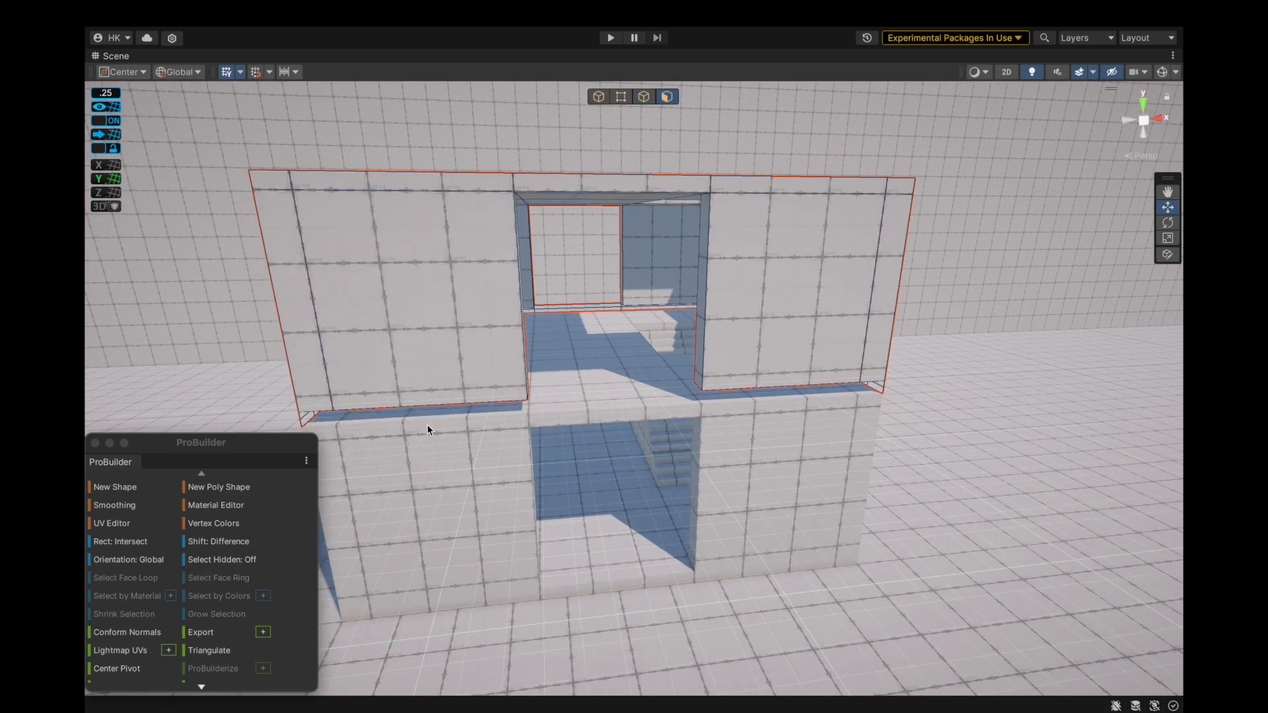
# Delete the thin base-strip faces along the upper storey's adjacent closed side wall.
pyautogui.keyDown('alt'); pyautogui.moveTo(428, 430); pyautogui.dragTo(696, 408); pyautogui.keyUp('alt')
pyautogui.scroll(-5, 696, 408)
pyautogui.moveTo(695, 408); pyautogui.dragTo(637, 408, button='right')
pyautogui.scroll(5, 637, 408)
pyautogui.click(637, 408)
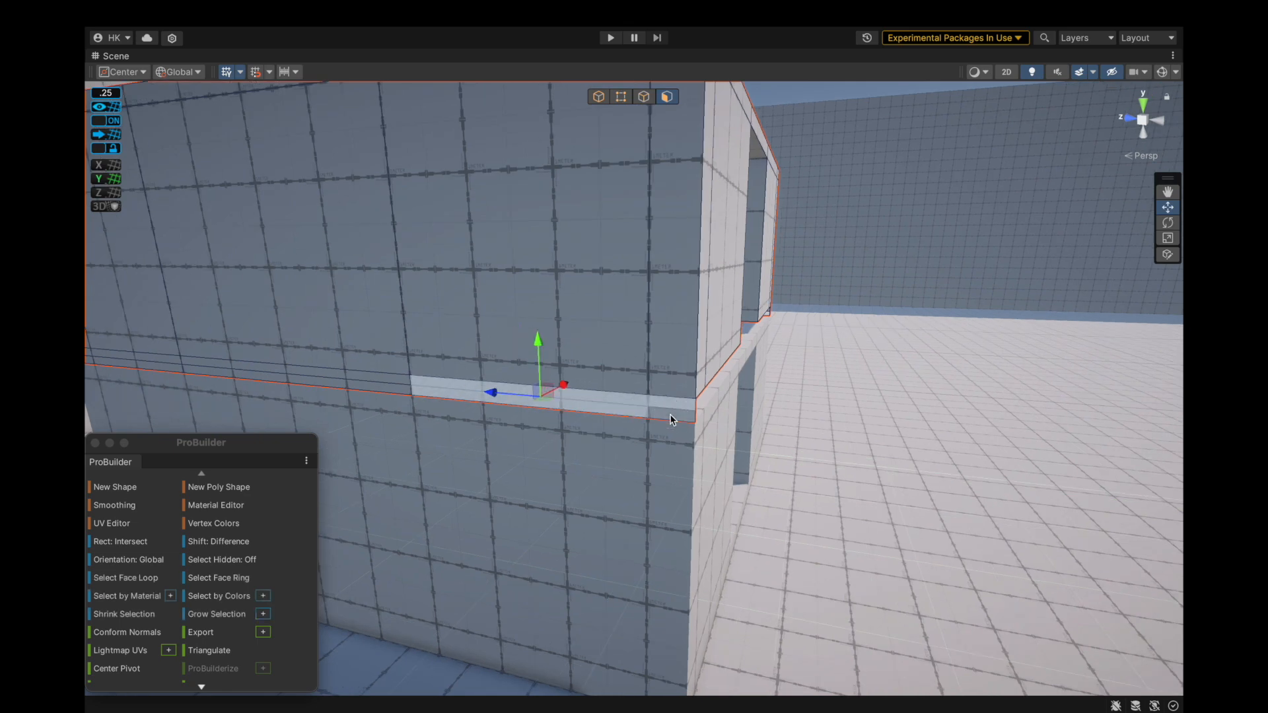
pyautogui.press('BackSpace')
pyautogui.click(376, 388)
pyautogui.scroll(-5, 385, 375)
pyautogui.keyDown('alt'); pyautogui.moveTo(406, 414); pyautogui.dragTo(582, 406); pyautogui.keyUp('alt')
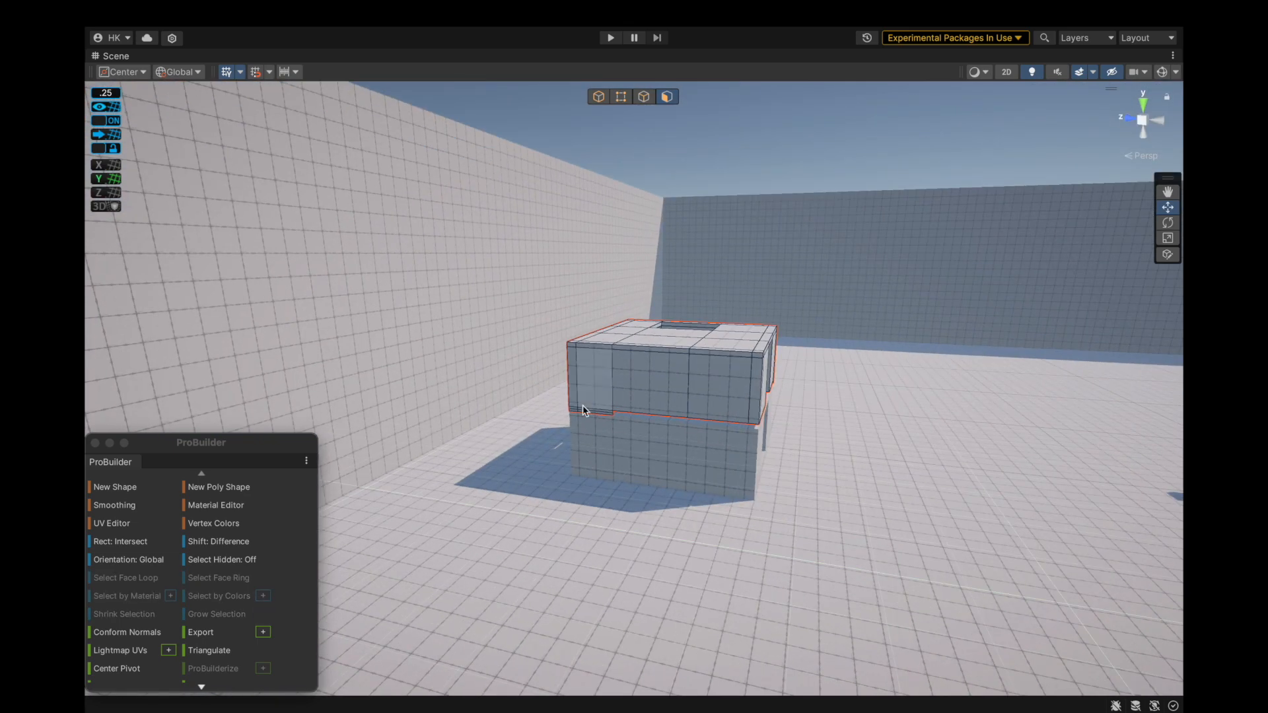
pyautogui.scroll(5, 582, 406)
# Delete the thin base-strip faces along the upper storey's rear wall, including those below its doorway.
pyautogui.keyDown('alt'); pyautogui.moveTo(644, 433); pyautogui.dragTo(621, 477); pyautogui.keyUp('alt')
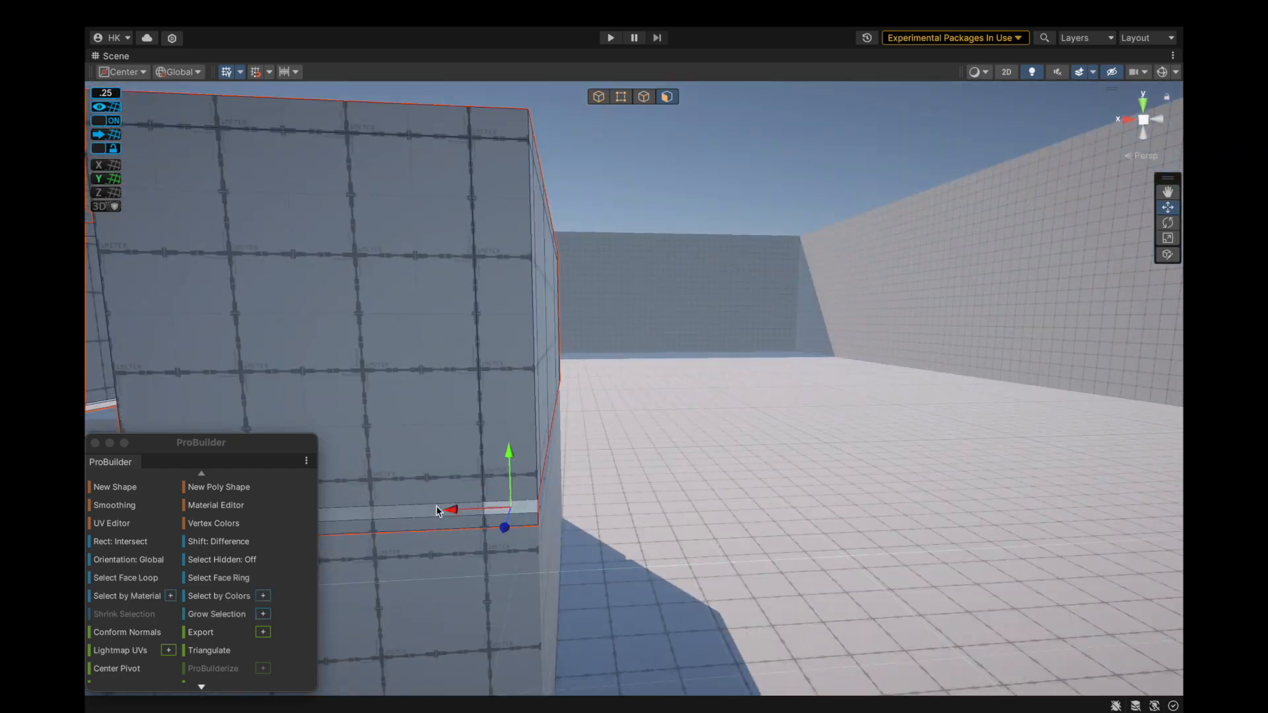
pyautogui.press('BackSpace')
pyautogui.scroll(-5, 770, 512)
pyautogui.scroll(5, 554, 502)
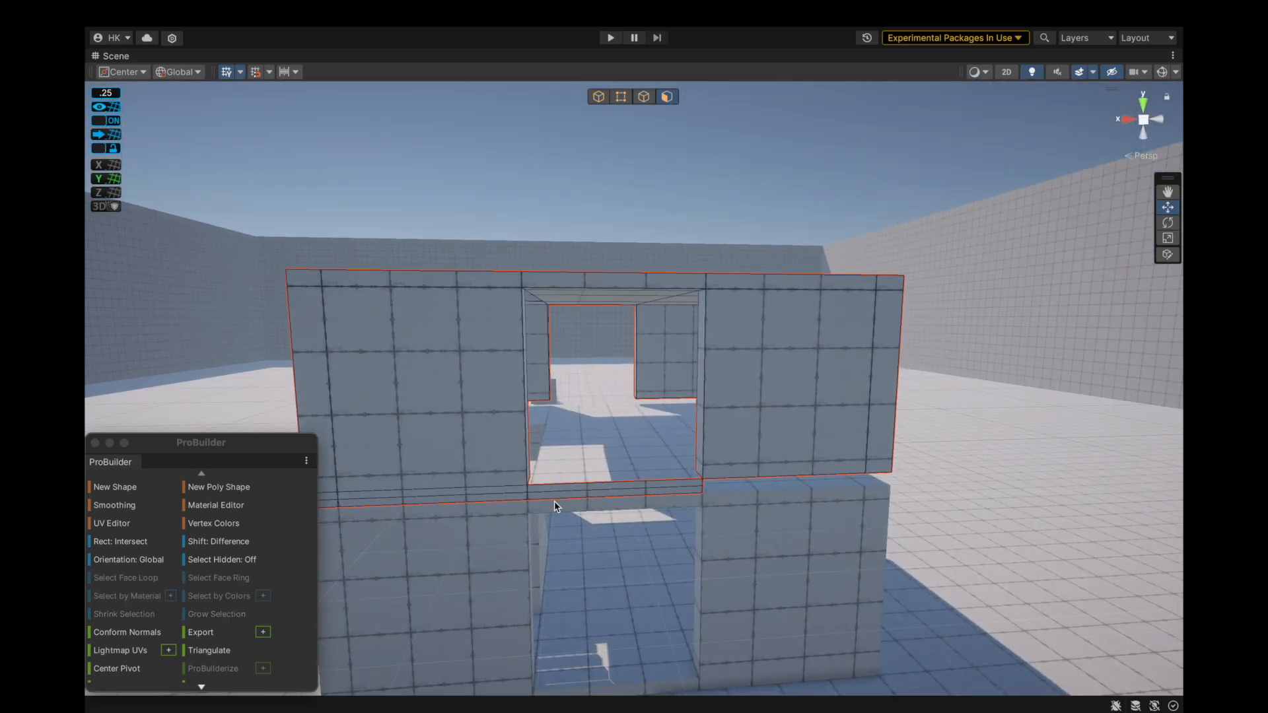
pyautogui.press('BackSpace')
pyautogui.scroll(-4, 466, 508)
pyautogui.scroll(5, 429, 507)
# Select and delete the thin base-strip faces around the rear corner and along the other closed side wall.
pyautogui.keyDown('alt'); pyautogui.moveTo(344, 503); pyautogui.dragTo(502, 496); pyautogui.keyUp('alt')
pyautogui.click(852, 420)
pyautogui.keyDown('shift'); pyautogui.click(879, 449); pyautogui.keyUp('shift')
pyautogui.keyDown('shift'); pyautogui.click(1003, 457); pyautogui.keyUp('shift')
pyautogui.scroll(-4, 627, 474)
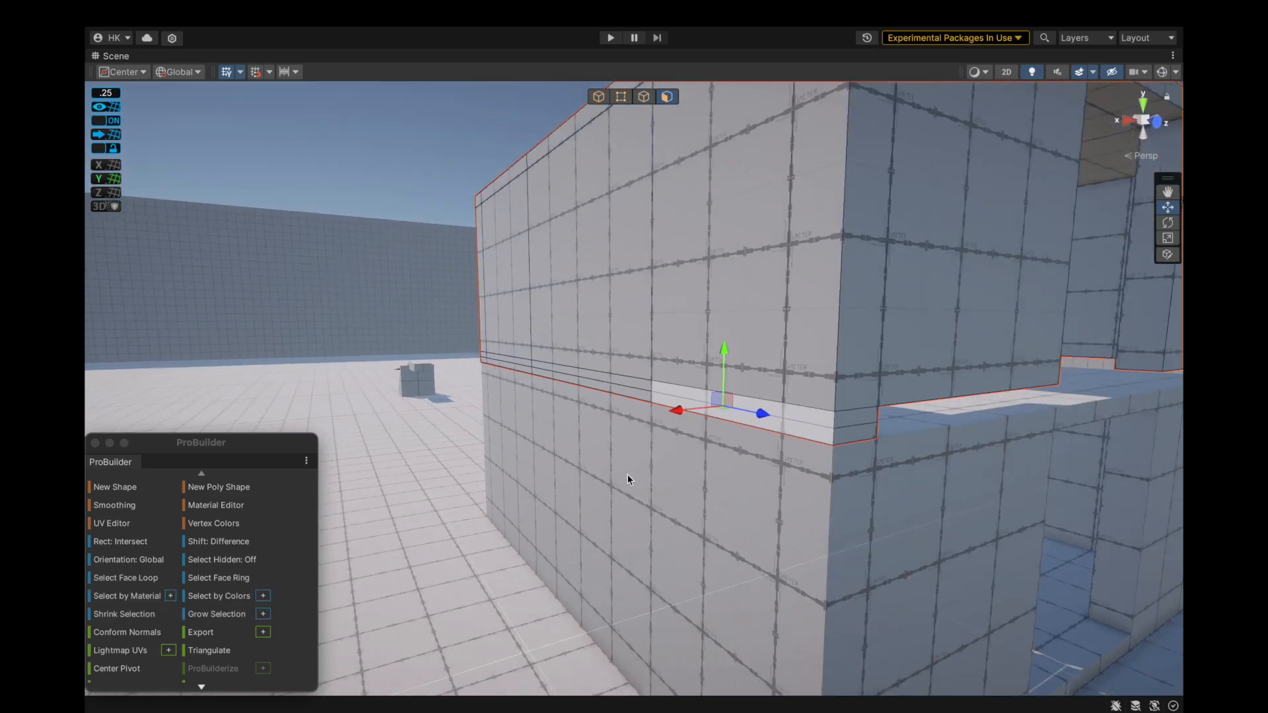
pyautogui.press('BackSpace')
pyautogui.scroll(4, 795, 423)
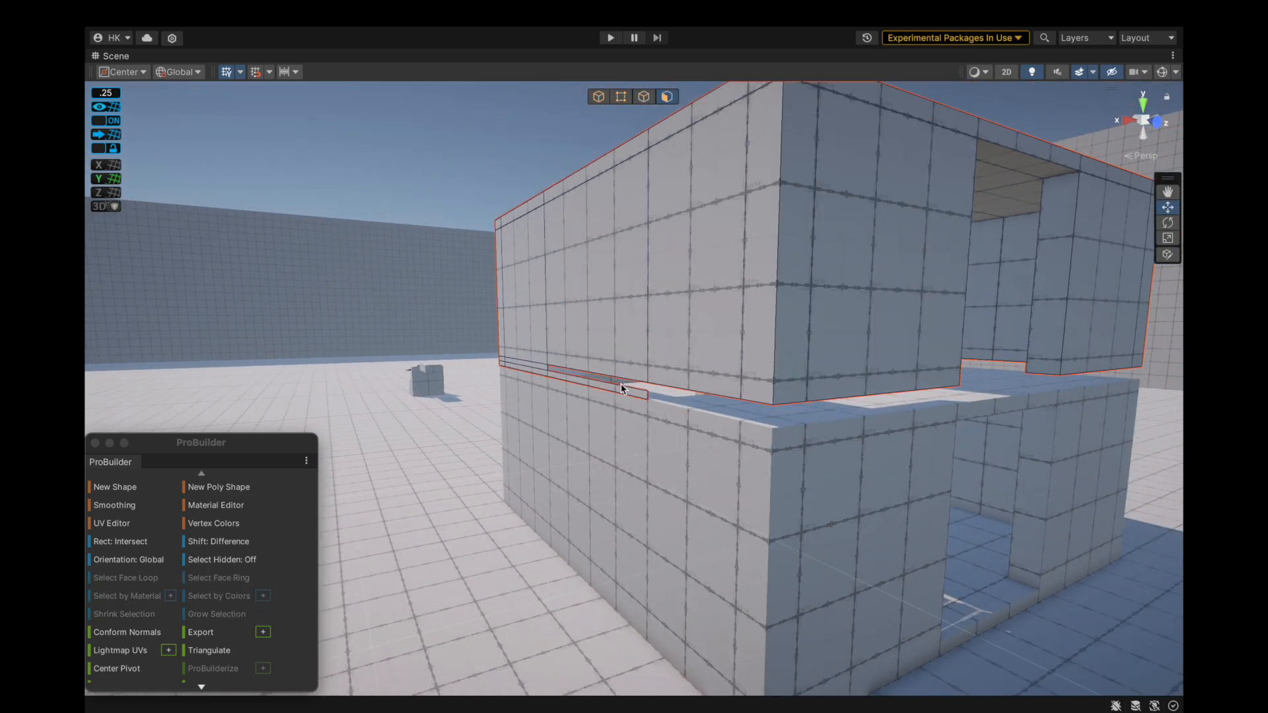
pyautogui.scroll(4, 501, 358)
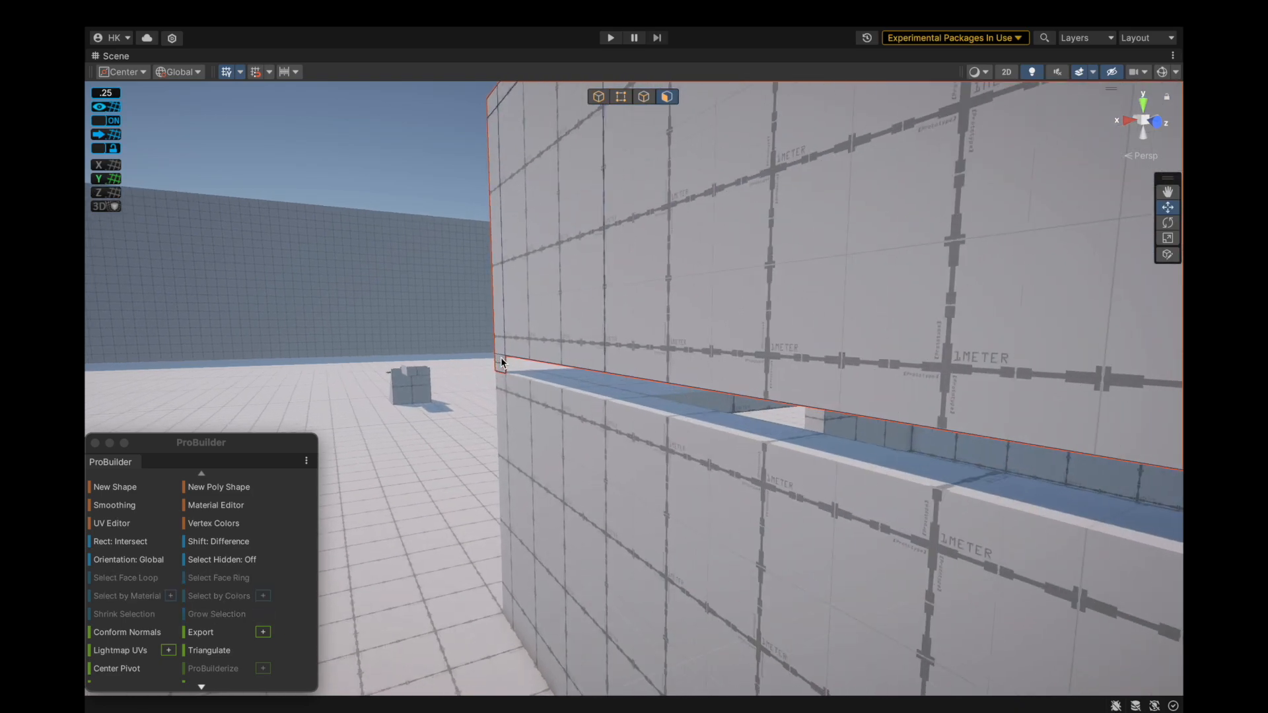
# Lower the whole upper storey along Y until its walls rest flush on the ground floor.
pyautogui.scroll(-6, 501, 366)
pyautogui.keyDown('alt'); pyautogui.moveTo(625, 447); pyautogui.dragTo(693, 489); pyautogui.keyUp('alt')
pyautogui.click(599, 97)
pyautogui.moveTo(494, 286); pyautogui.dragTo(496, 302)
pyautogui.keyDown('alt'); pyautogui.moveTo(581, 304); pyautogui.dragTo(654, 311); pyautogui.keyUp('alt')
pyautogui.scroll(6, 608, 380)
# Examine the ground-floor stairs and the stairwell opening in the upper storey's ceiling from several angles.
pyautogui.scroll(-7, 609, 381)
pyautogui.keyDown('alt'); pyautogui.moveTo(549, 155); pyautogui.dragTo(575, 269); pyautogui.keyUp('alt')
pyautogui.scroll(-8, 574, 269)
pyautogui.click(645, 227)
pyautogui.scroll(10, 581, 416)
pyautogui.scroll(10, 759, 343)
pyautogui.keyDown('alt'); pyautogui.moveTo(901, 367); pyautogui.dragTo(824, 328); pyautogui.keyUp('alt')
pyautogui.click(824, 328)
pyautogui.scroll(-8, 544, 367)
pyautogui.keyDown('alt'); pyautogui.moveTo(544, 367); pyautogui.dragTo(825, 276); pyautogui.keyUp('alt')
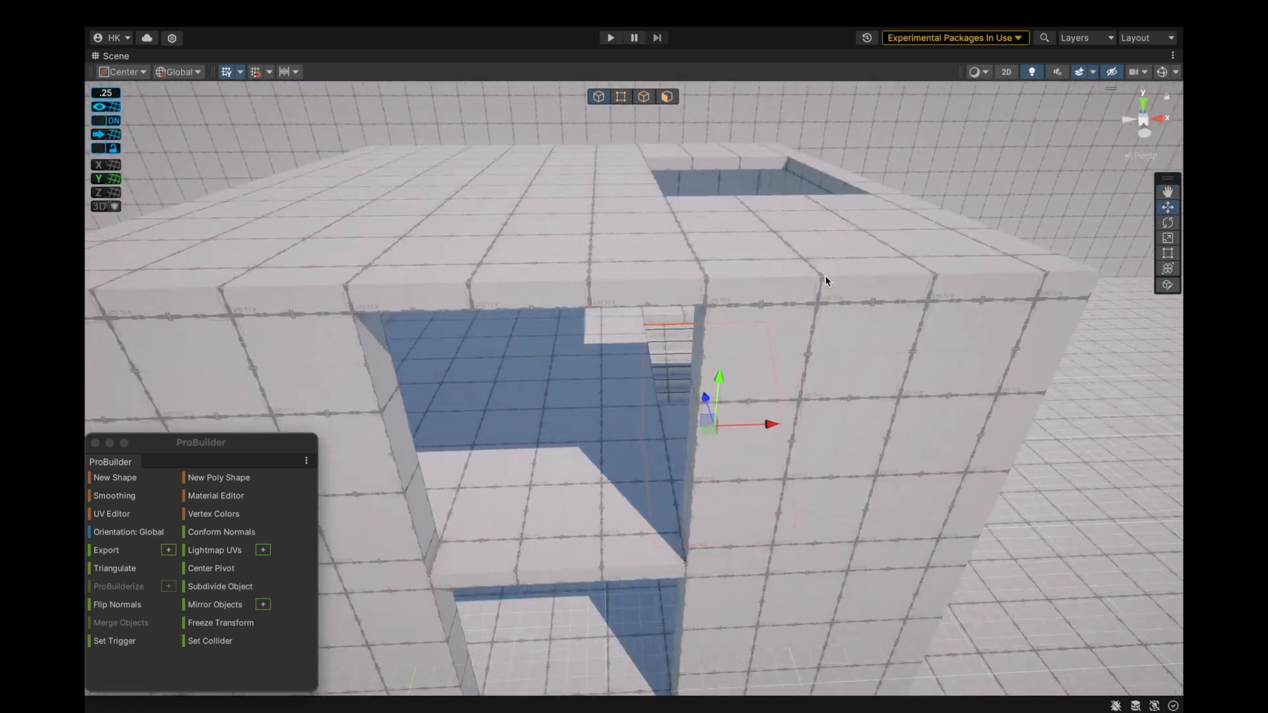
# Rotate the upper storey 180° about Y so its ceiling opening lies opposite the ground-floor stairwell.
pyautogui.scroll(-5, 560, 336)
pyautogui.click(535, 314)
pyautogui.press('f')
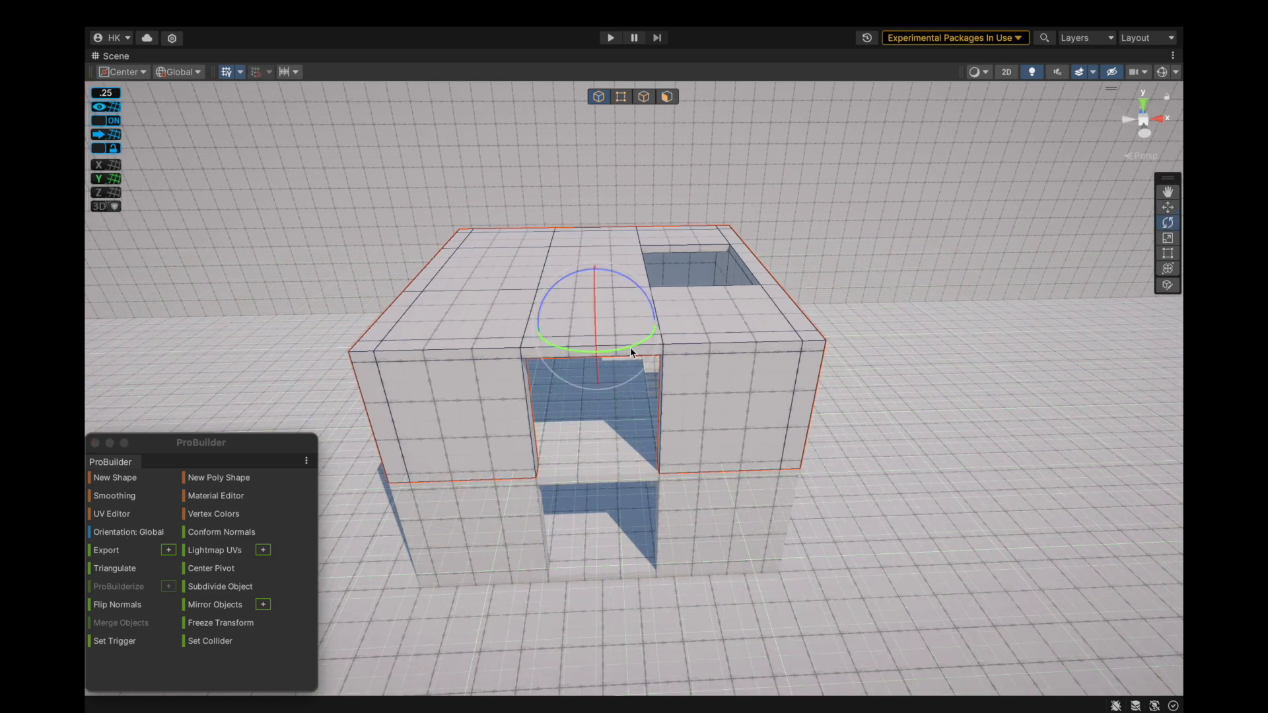
pyautogui.keyDown('alt'); pyautogui.moveTo(637, 350); pyautogui.dragTo(340, 368); pyautogui.keyUp('alt')
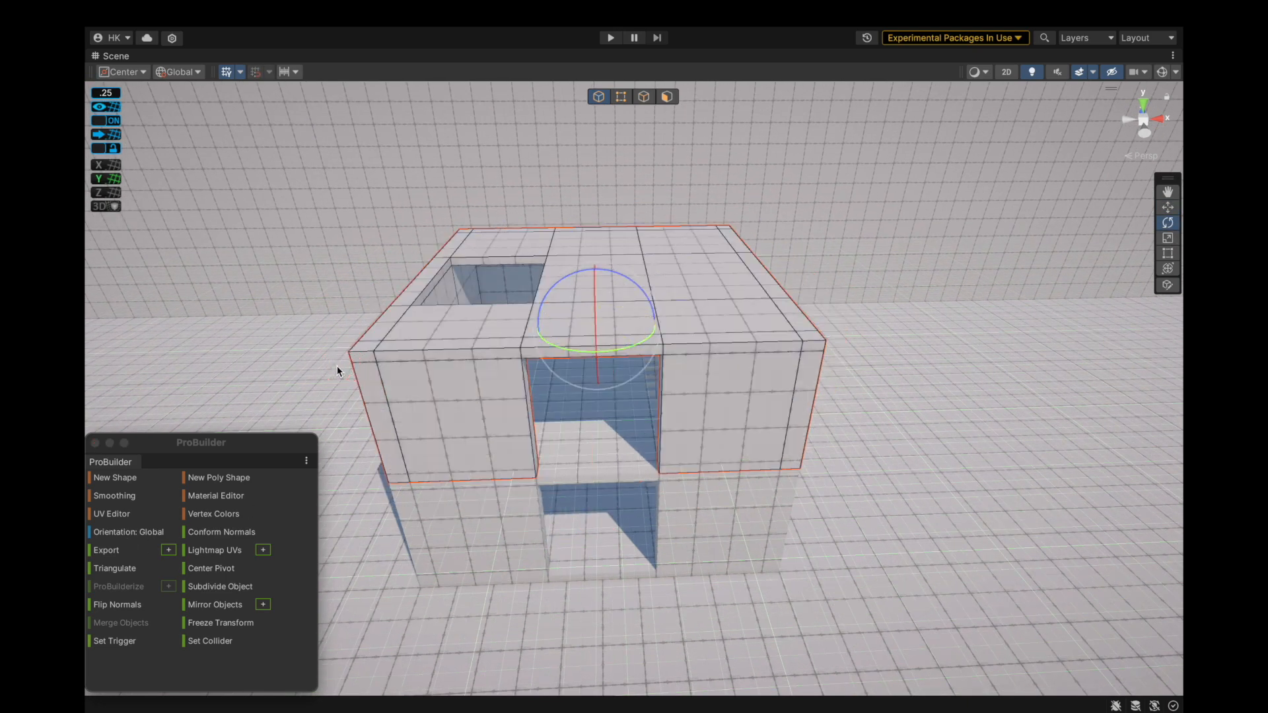
# Duplicate the stairs, raise the copy to the upper storey and shift it along X into the ceiling opening.
pyautogui.scroll(5, 690, 400)
pyautogui.scroll(3, 689, 395)
pyautogui.scroll(-8, 675, 387)
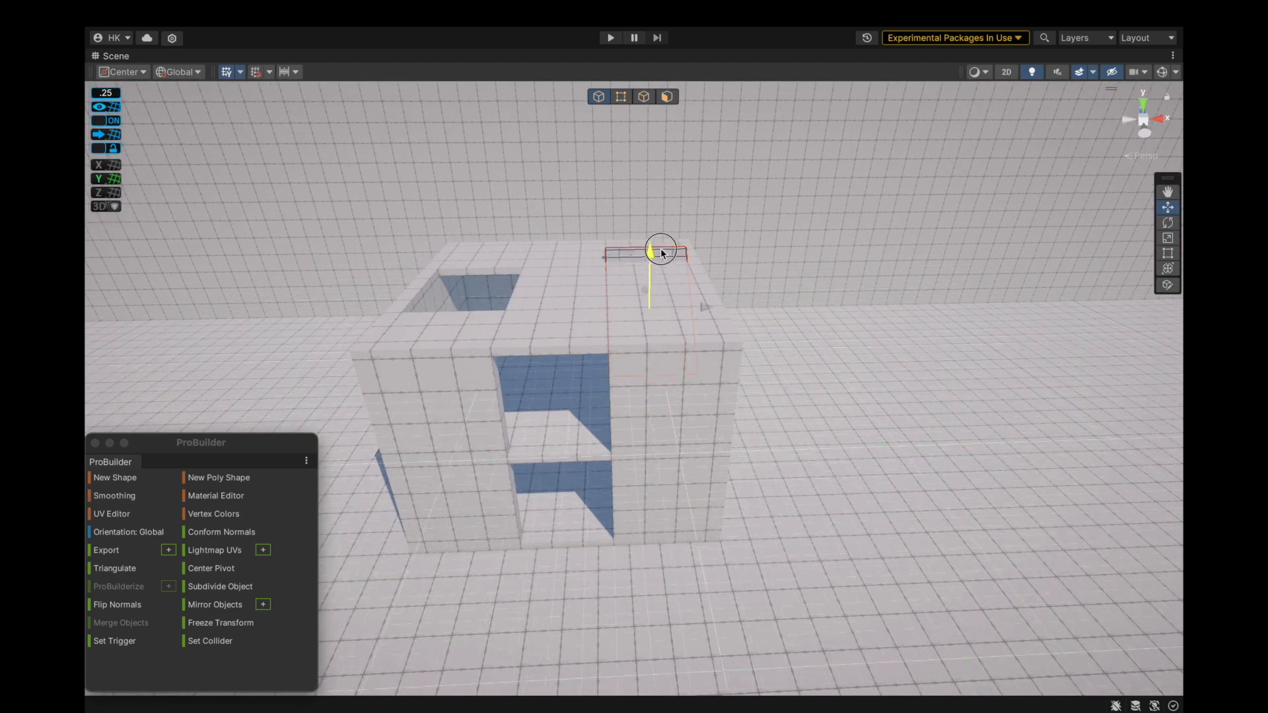
pyautogui.moveTo(706, 301); pyautogui.dragTo(552, 376)
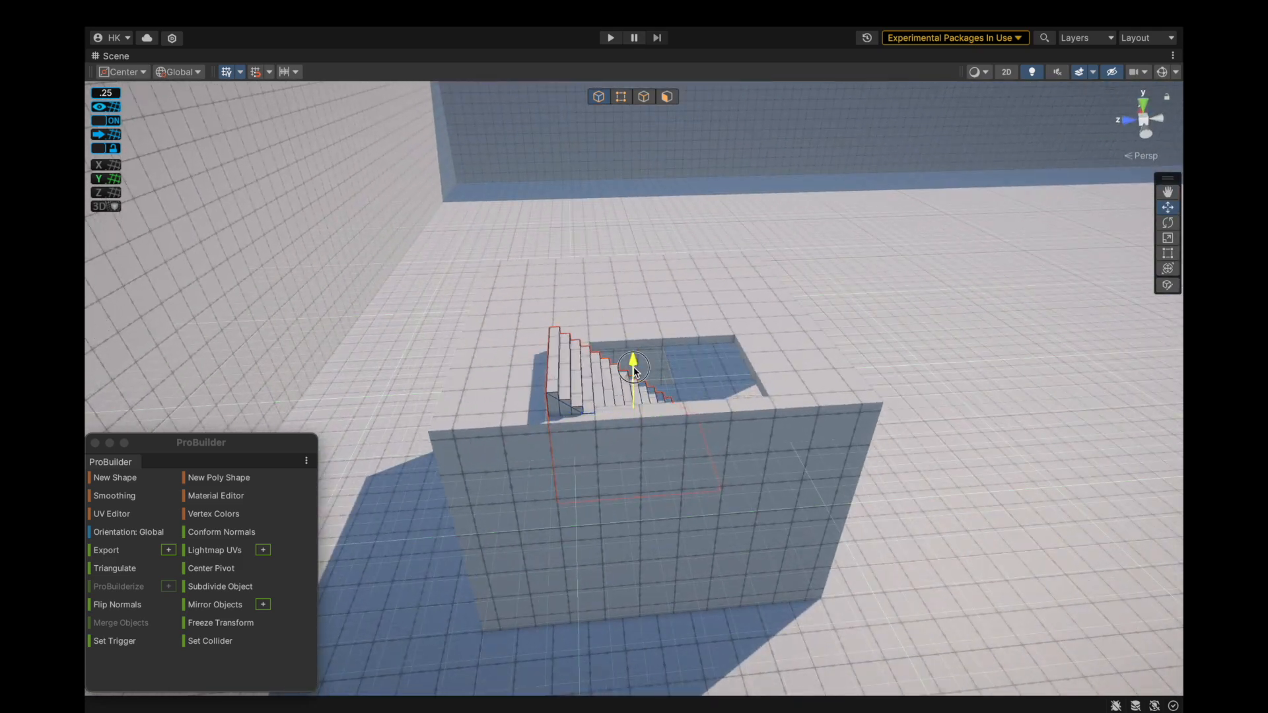
pyautogui.moveTo(633, 371); pyautogui.dragTo(634, 396)
pyautogui.scroll(3, 763, 418)
pyautogui.moveTo(557, 482); pyautogui.dragTo(620, 476)
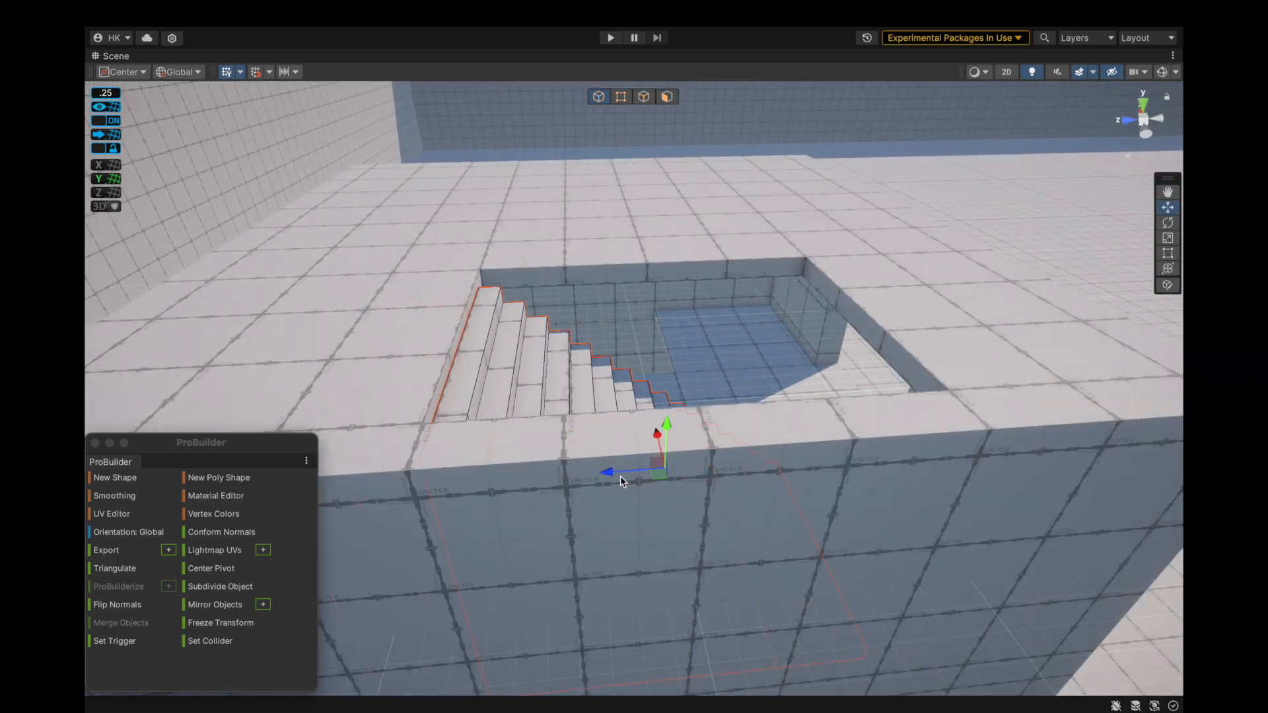
# Rotate the duplicated stairs 180° about Y within the upper storey.
pyautogui.moveTo(620, 475); pyautogui.dragTo(812, 482, button='right')
pyautogui.scroll(-4, 584, 445)
pyautogui.moveTo(576, 382); pyautogui.dragTo(885, 320)
pyautogui.moveTo(330, 557); pyautogui.dragTo(726, 308, button='right')
pyautogui.keyDown('alt'); pyautogui.moveTo(727, 308); pyautogui.dragTo(832, 376); pyautogui.keyUp('alt')
pyautogui.scroll(-3, 638, 143)
# Restore the full editor layout and merge the ground-floor Cube with its Stairs into one object.
pyautogui.doubleClick(116, 56)
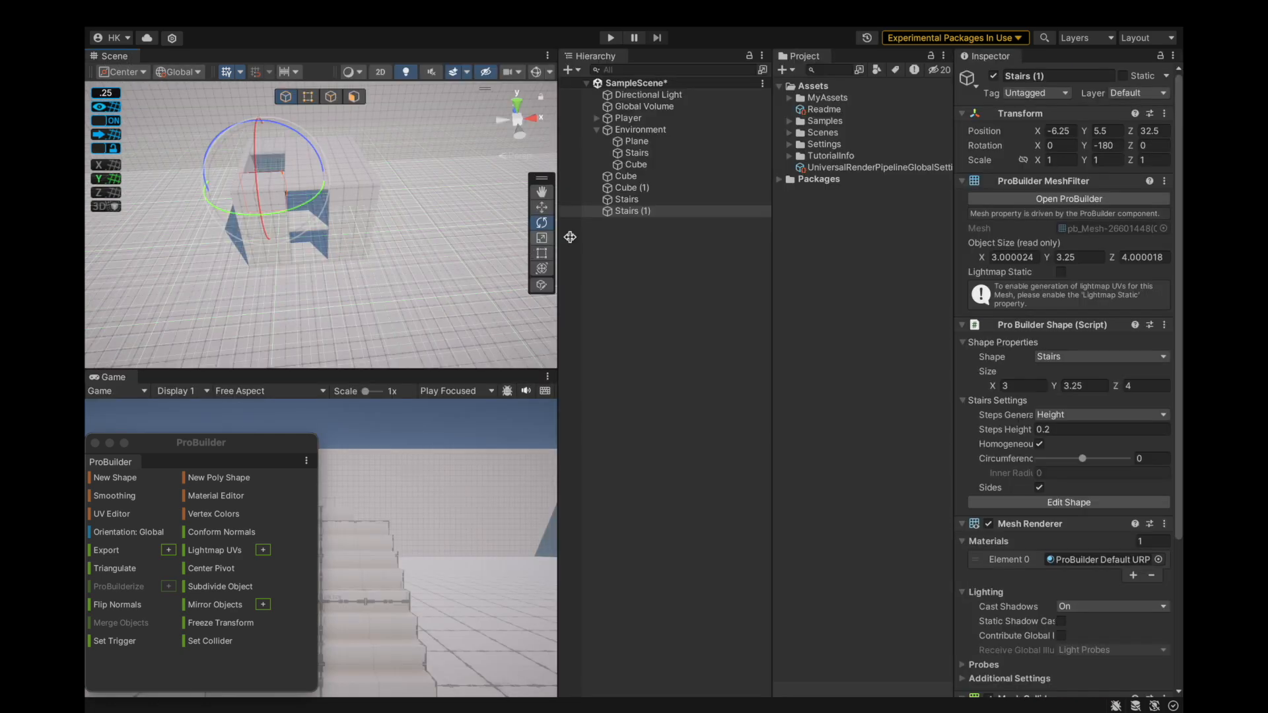
pyautogui.click(625, 176)
pyautogui.doubleClick(634, 177)
pyautogui.moveTo(350, 228)
pyautogui.keyDown('alt'); pyautogui.mouseDown()
pyautogui.moveTo(320, 185)
pyautogui.moveTo(295, 247)
pyautogui.moveTo(349, 232)
pyautogui.mouseUp(); pyautogui.keyUp('alt')
pyautogui.keyDown('shift'); pyautogui.click(320, 184); pyautogui.keyUp('shift')
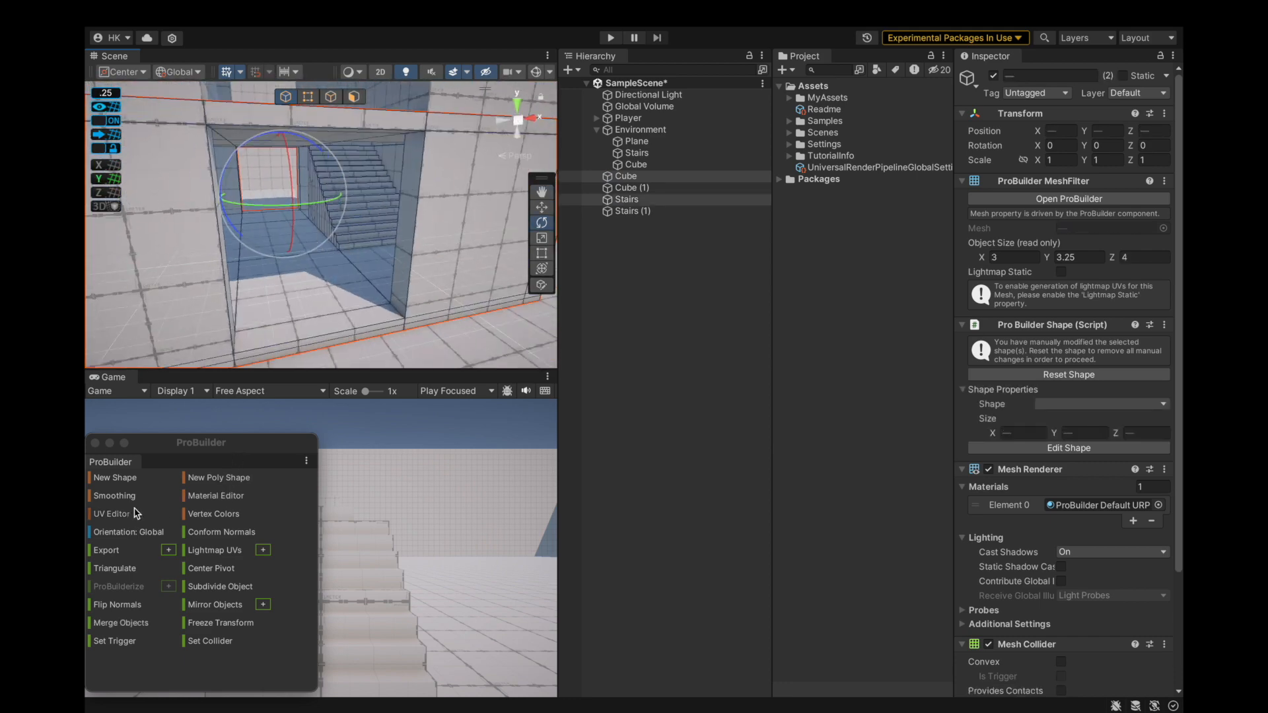
pyautogui.click(108, 623)
# Rename the merged ground-floor object FloorOne.
pyautogui.rightClick(636, 188)
pyautogui.click(687, 248)
pyautogui.rightClick(653, 192)
pyautogui.click(669, 240)
pyautogui.doubleClick(645, 190)
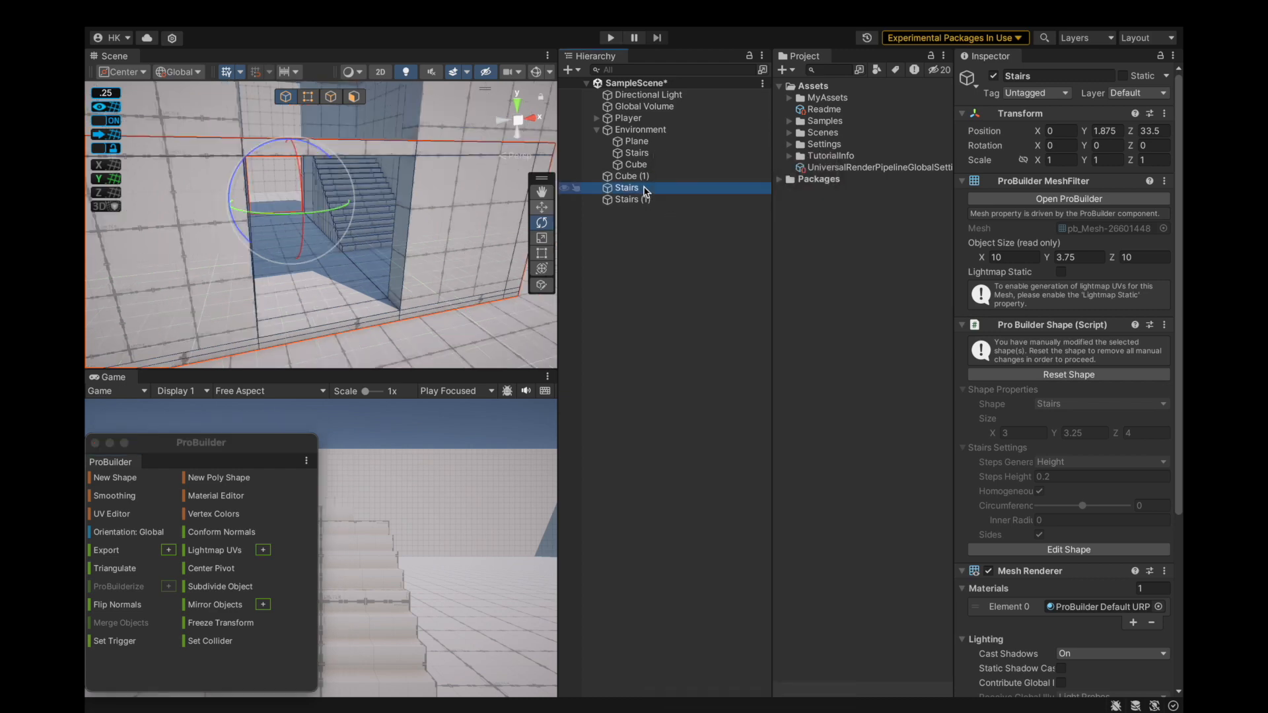
pyautogui.rightClick(646, 190)
pyautogui.click(660, 235)
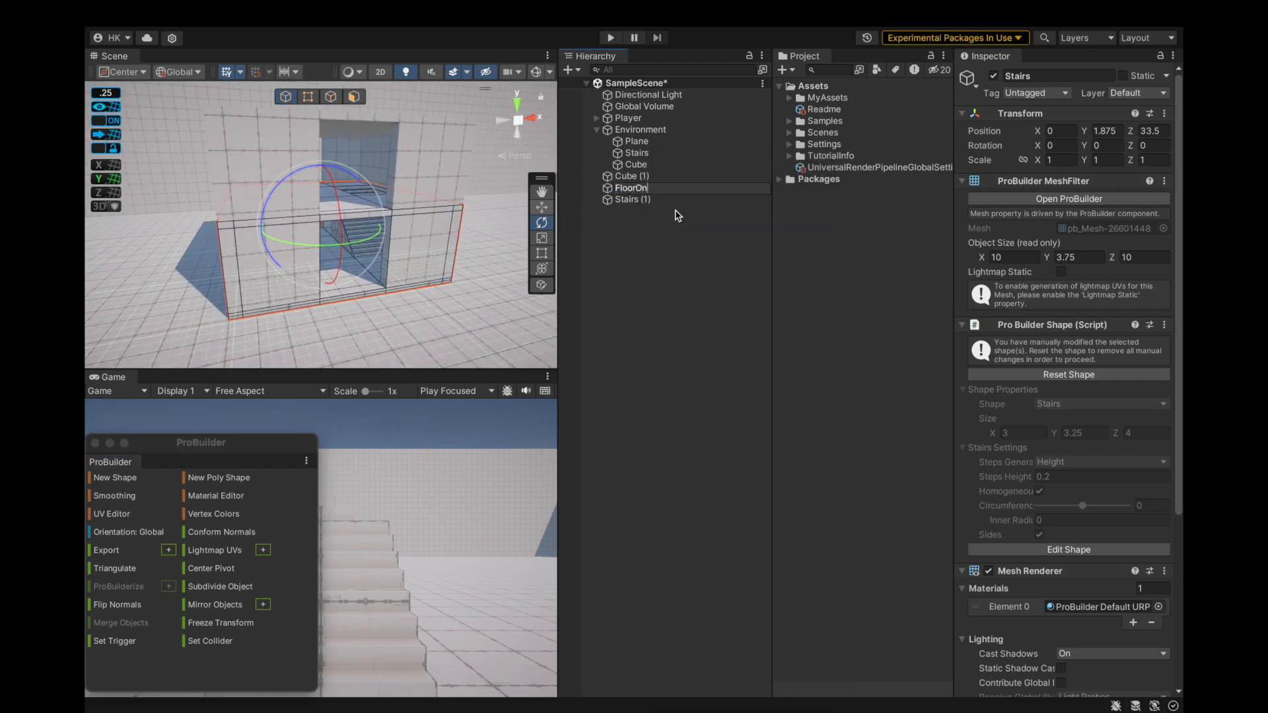
# Merge Cube (1) and Stairs (1) into one object and rename it FloorTwo.
pyautogui.click(629, 201)
pyautogui.keyDown('alt'); pyautogui.moveTo(248, 254); pyautogui.dragTo(474, 291); pyautogui.keyUp('alt')
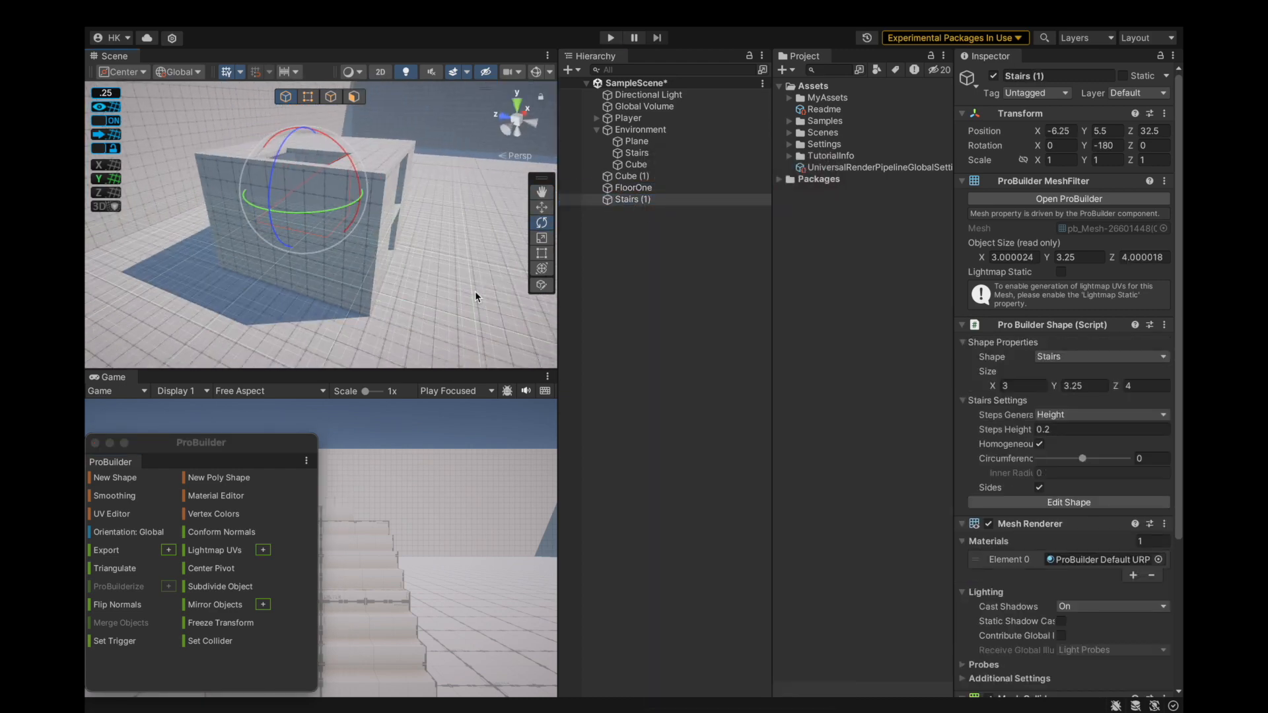
pyautogui.keyDown('super'); pyautogui.click(646, 178); pyautogui.keyUp('super')
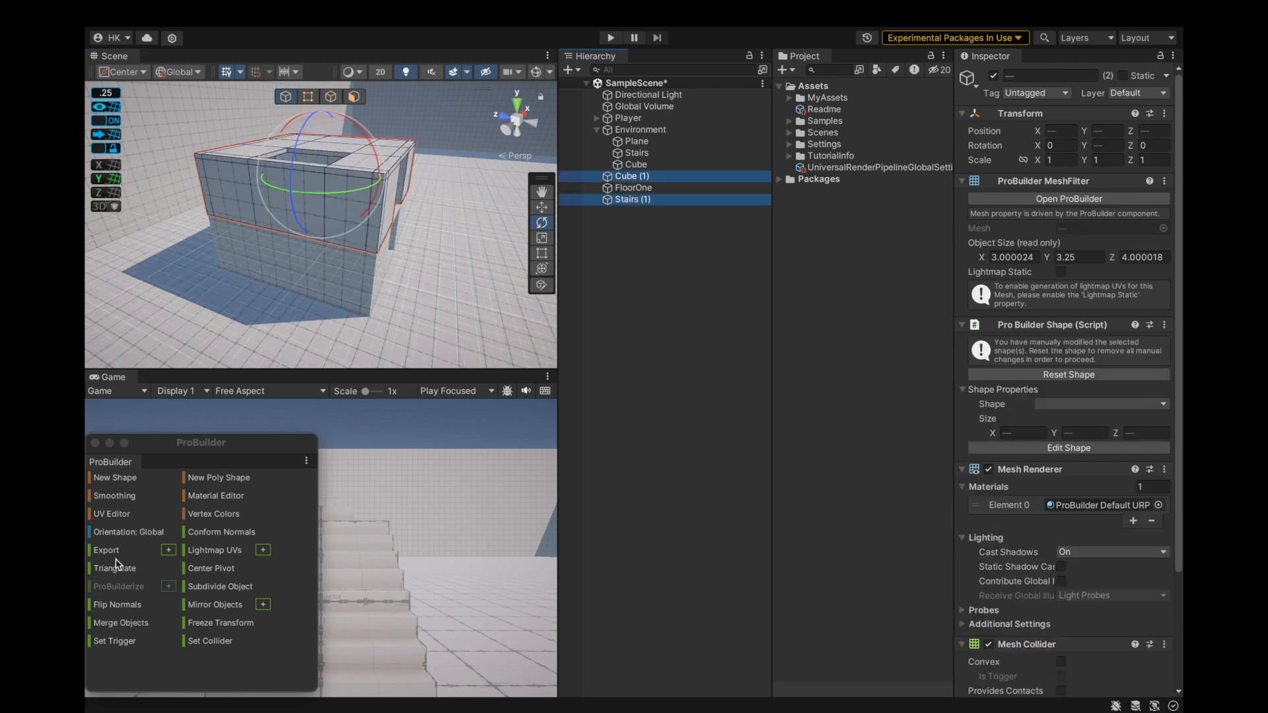
pyautogui.click(114, 625)
pyautogui.doubleClick(661, 177)
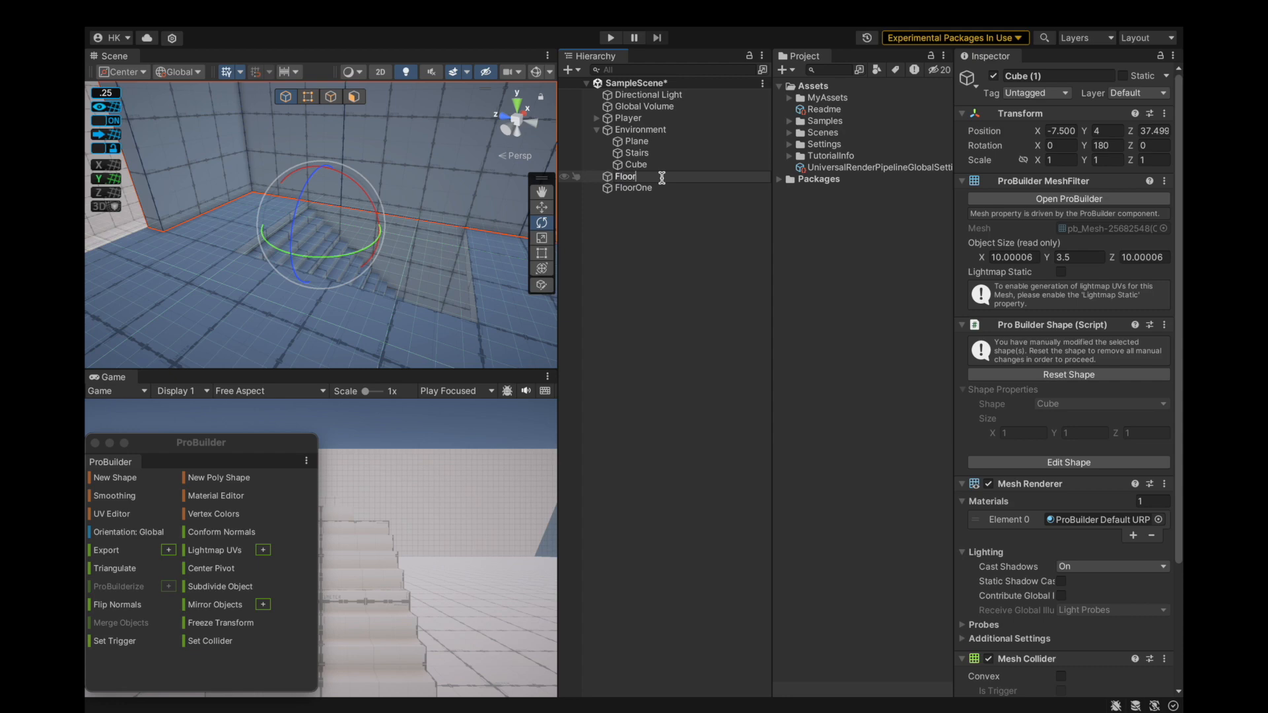
pyautogui.scroll(-5, 456, 227)
pyautogui.keyDown('alt'); pyautogui.moveTo(434, 233); pyautogui.dragTo(528, 210); pyautogui.keyUp('alt')
pyautogui.click(633, 188)
pyautogui.press('Up')
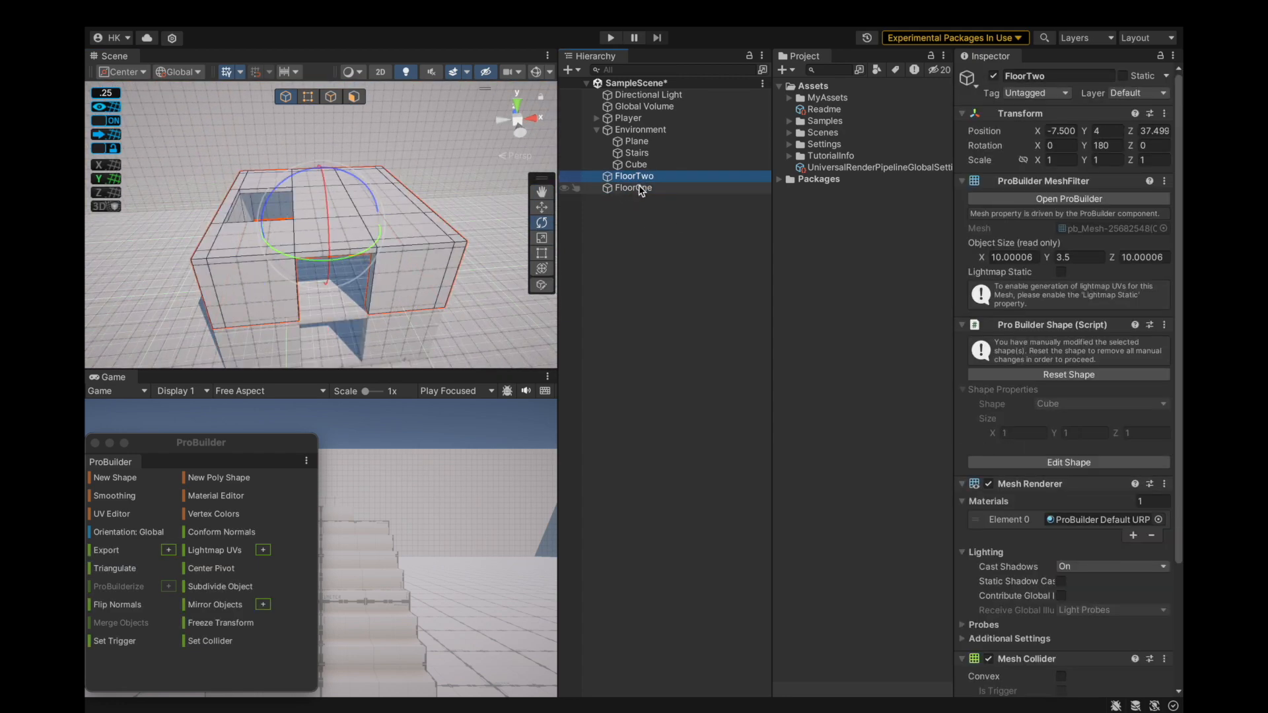
# Duplicate FloorTwo and raise the copy to Y 7.5 as a third storey.
pyautogui.moveTo(317, 8)
pyautogui.click(176, 9)
pyautogui.click(192, 199)
pyautogui.keyDown('alt'); pyautogui.moveTo(254, 263); pyautogui.dragTo(354, 197); pyautogui.keyUp('alt')
pyautogui.press('w')
pyautogui.scroll(-2, 326, 280)
pyautogui.keyDown('alt'); pyautogui.moveTo(326, 280); pyautogui.dragTo(345, 168); pyautogui.keyUp('alt')
pyautogui.scroll(-3, 354, 240)
pyautogui.scroll(3, 345, 169)
pyautogui.keyDown('alt'); pyautogui.moveTo(470, 187); pyautogui.dragTo(407, 183); pyautogui.keyUp('alt')
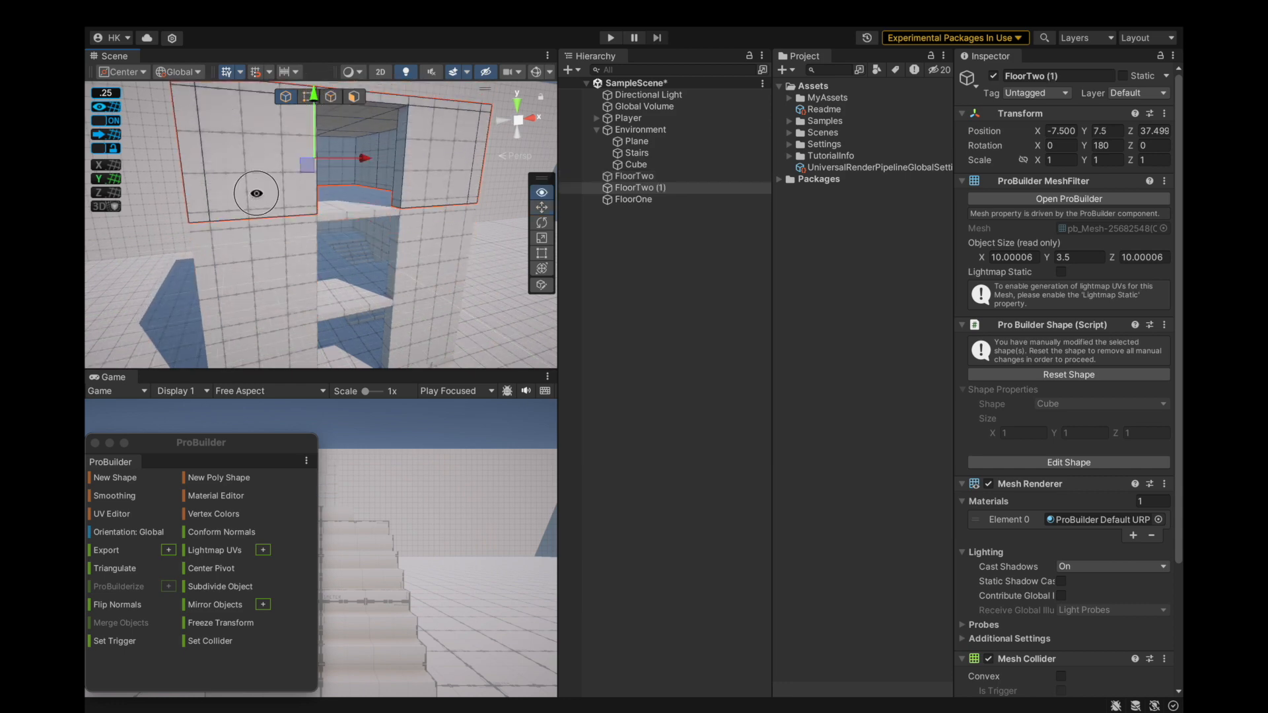
pyautogui.keyDown('alt'); pyautogui.moveTo(251, 185); pyautogui.dragTo(183, 173); pyautogui.keyUp('alt')
# Try to rotate the third-storey copy half a turn about Y, including by entering a rotation of 180, and undo it.
pyautogui.moveTo(148, 228); pyautogui.dragTo(109, 191)
pyautogui.keyDown('alt'); pyautogui.moveTo(370, 218); pyautogui.dragTo(86, 198); pyautogui.keyUp('alt')
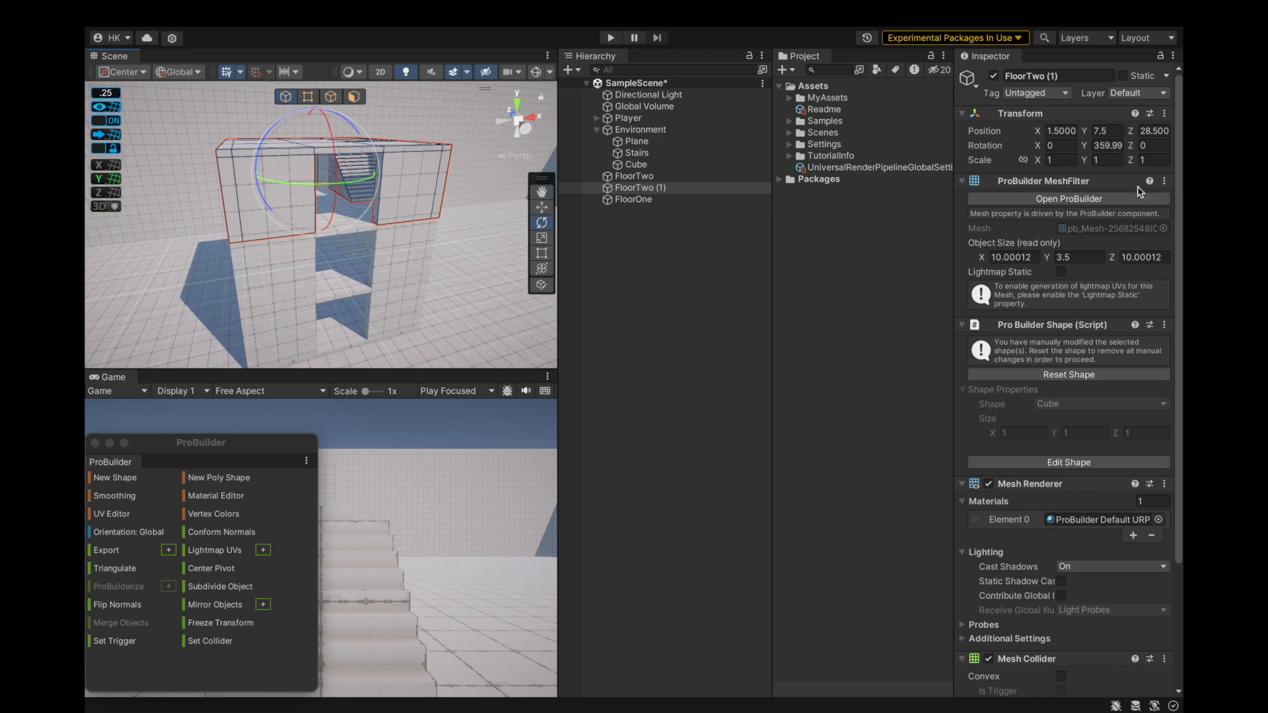
pyautogui.write('180')
pyautogui.keyDown('alt'); pyautogui.moveTo(376, 231); pyautogui.dragTo(475, 269); pyautogui.keyUp('alt')
pyautogui.press('super+z')
pyautogui.moveTo(334, 192); pyautogui.dragTo(528, 193)
pyautogui.press('super+z')
pyautogui.press('super+z')
# Rotate the third-storey copy half a turn about the vertical axis to a Y rotation of 0.
pyautogui.keyDown('alt'); pyautogui.moveTo(462, 249); pyautogui.dragTo(462, 317); pyautogui.keyUp('alt')
pyautogui.moveTo(315, 212); pyautogui.dragTo(497, 186)
pyautogui.moveTo(339, 208); pyautogui.dragTo(592, 162)
pyautogui.keyDown('alt'); pyautogui.moveTo(405, 241); pyautogui.dragTo(424, 271); pyautogui.keyUp('alt')
pyautogui.scroll(3, 328, 176)
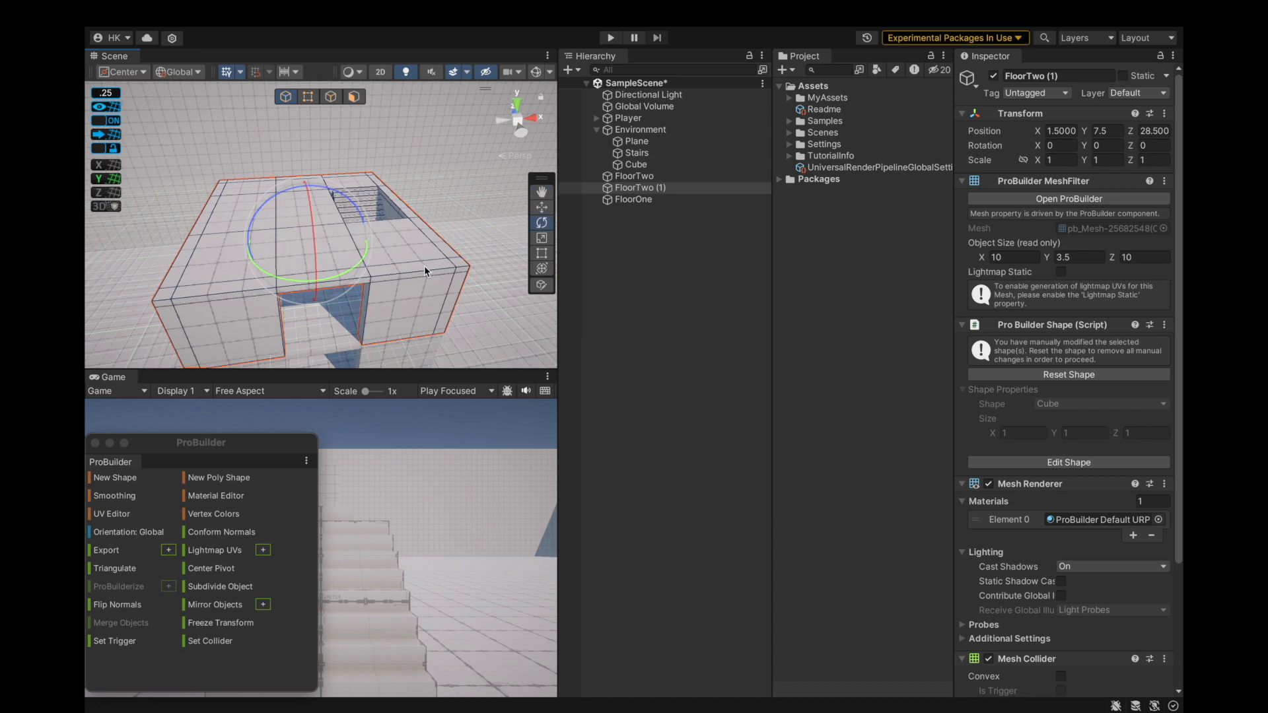
# Rename the third-storey copy FloorThree and nest FloorOne, FloorTwo and FloorThree under Environment.
pyautogui.click(637, 187)
pyautogui.rightClick(642, 188)
pyautogui.click(667, 236)
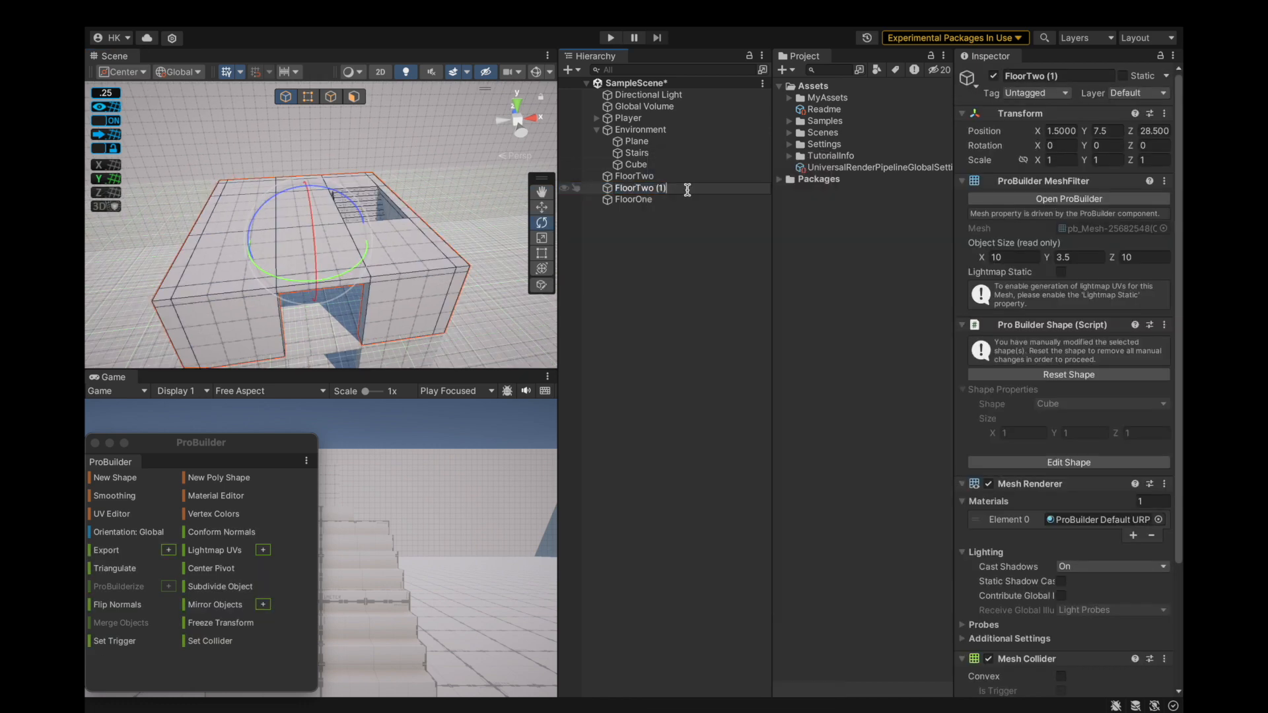
pyautogui.click(646, 187)
pyautogui.click(642, 187)
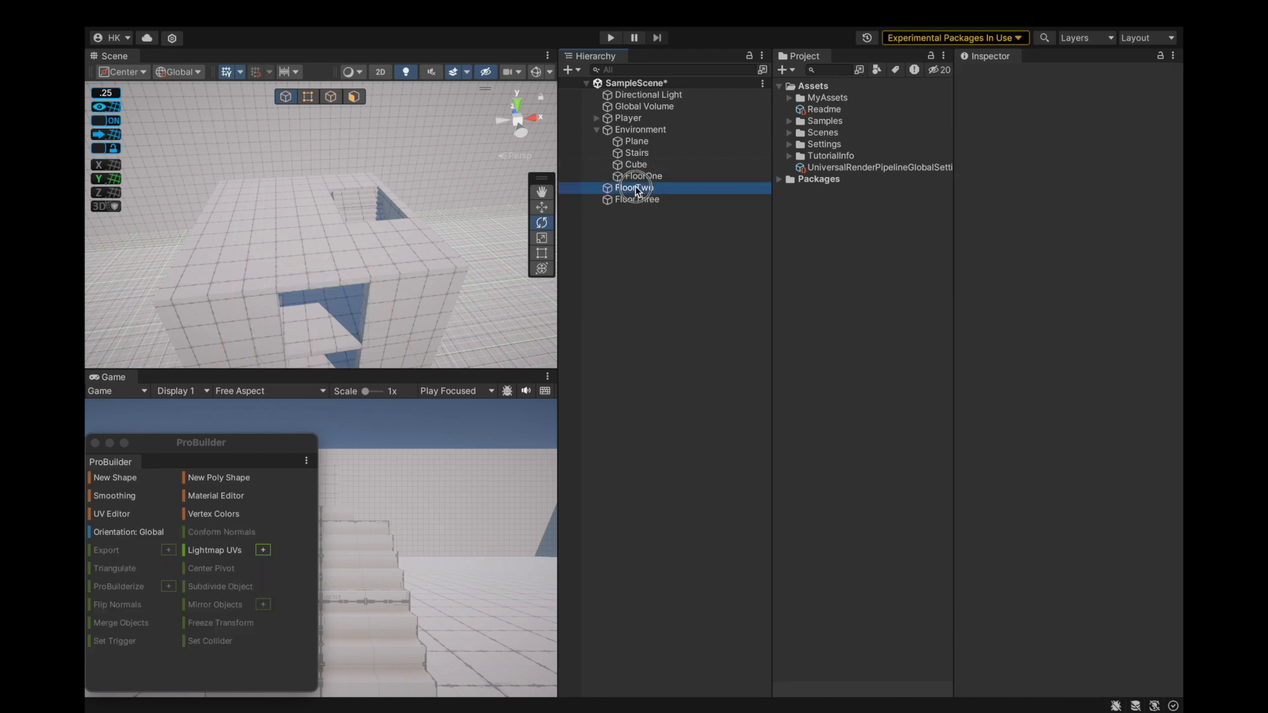
pyautogui.click(645, 199)
# Create an empty object named Building under Environment and move it with the three floors out to the scene root.
pyautogui.rightClick(647, 133)
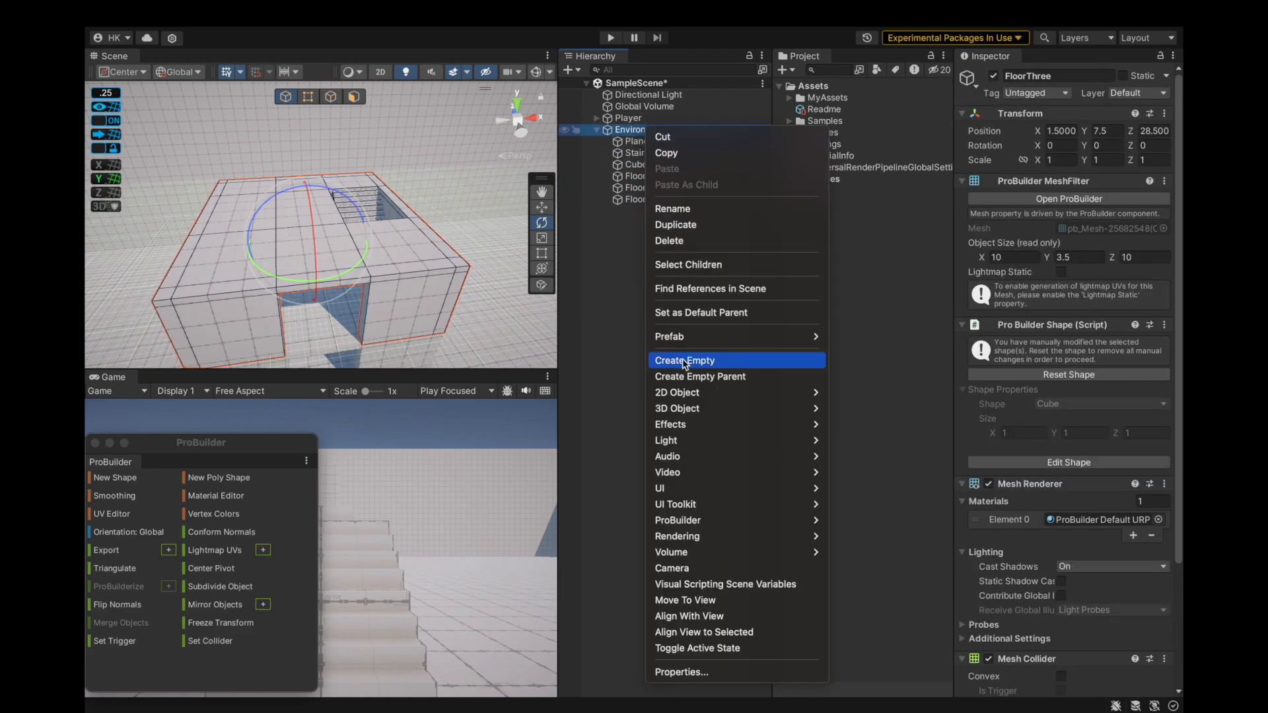
pyautogui.click(680, 360)
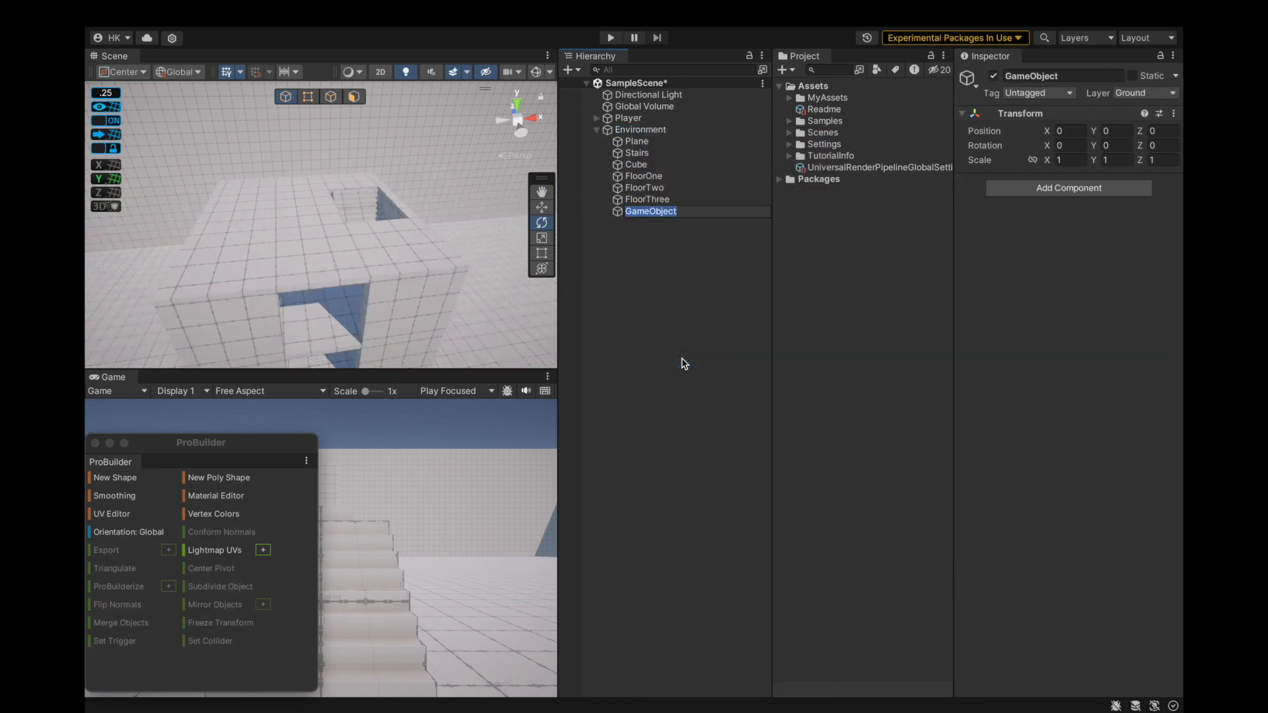
pyautogui.click(622, 215)
pyautogui.keyDown('shift'); pyautogui.click(629, 177); pyautogui.keyUp('shift')
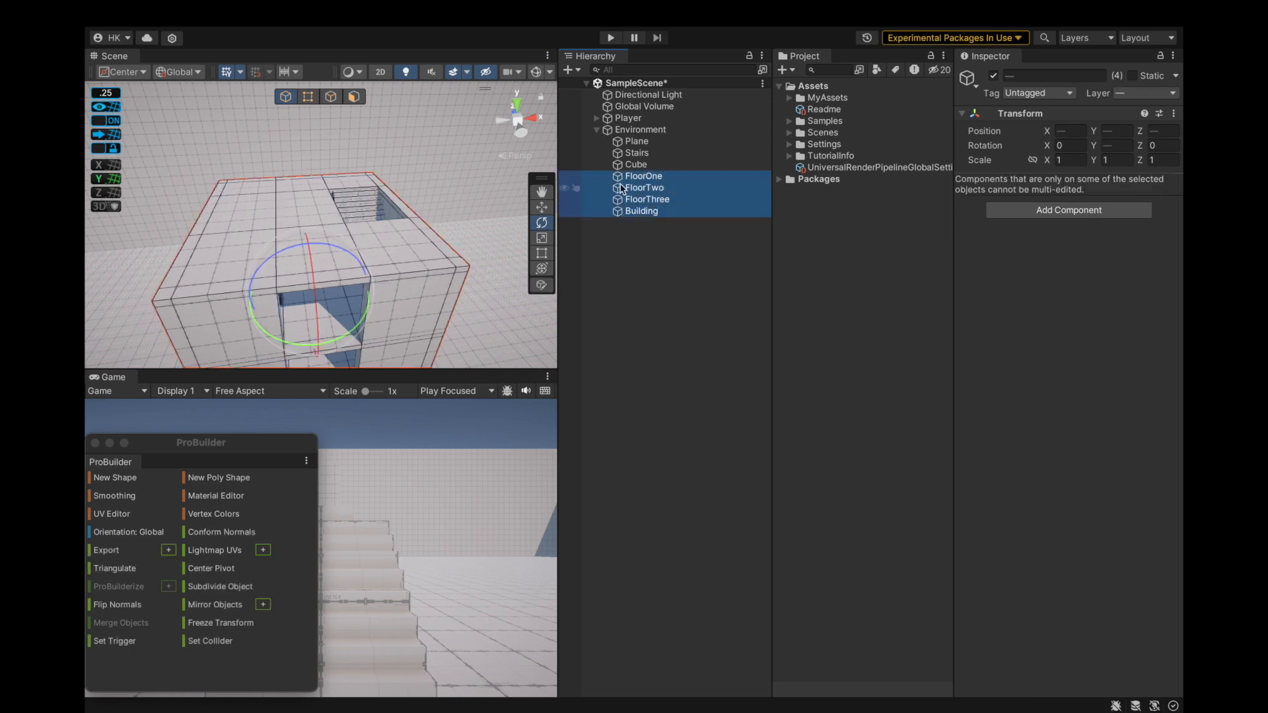
pyautogui.doubleClick(631, 210)
# Copy FloorOne's world transform and paste it onto the Building object's transform.
pyautogui.doubleClick(664, 199)
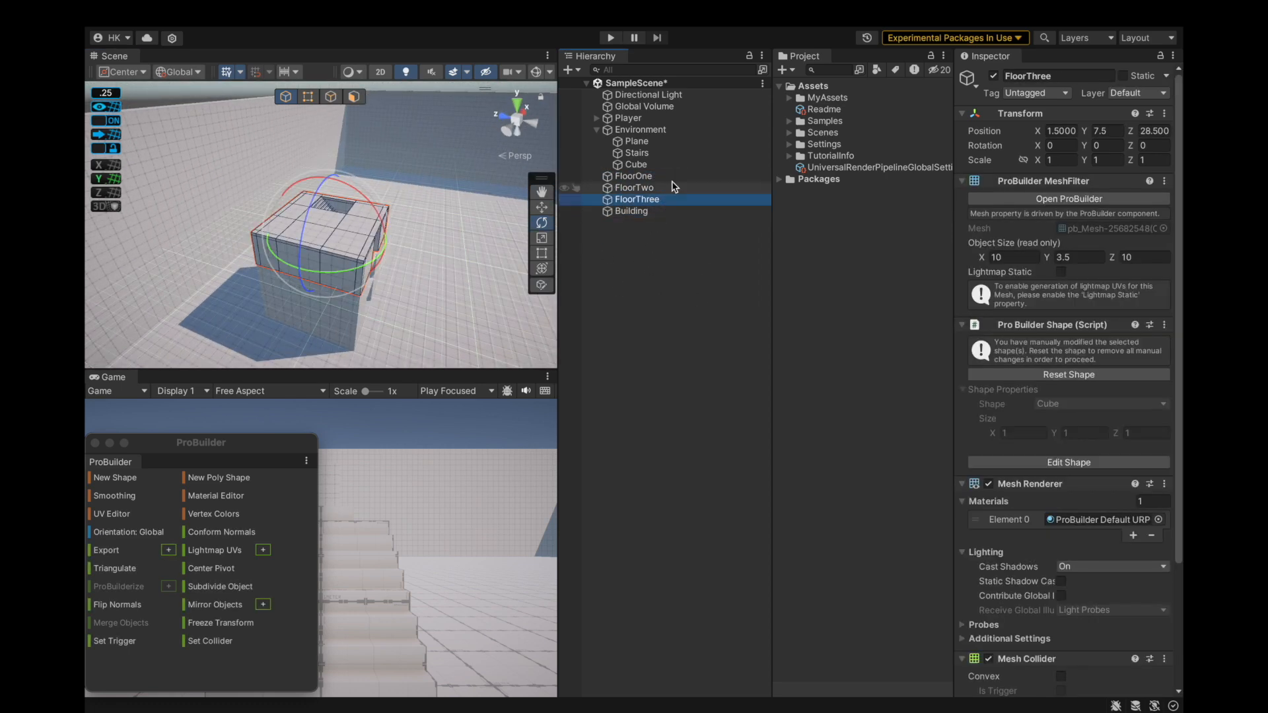
pyautogui.doubleClick(677, 176)
pyautogui.click(1165, 114)
pyautogui.moveTo(1083, 236)
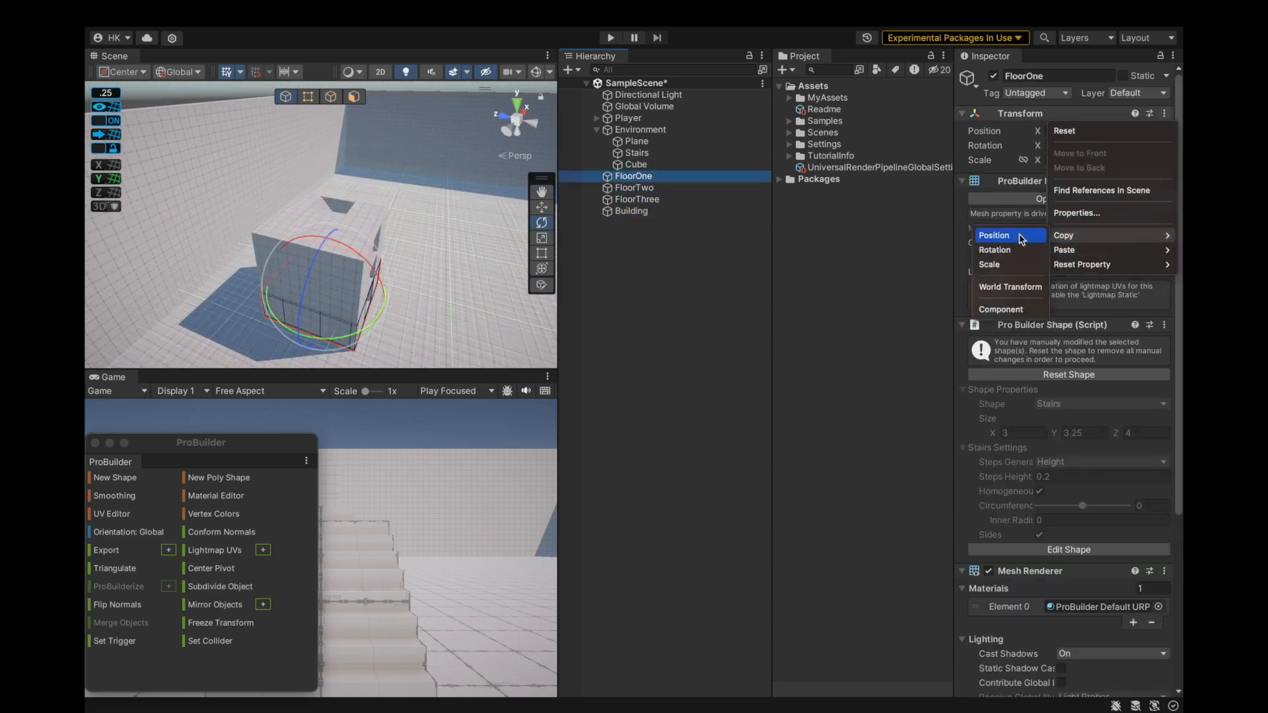
pyautogui.click(1000, 288)
pyautogui.click(631, 211)
pyautogui.click(1173, 113)
pyautogui.moveTo(1084, 250)
pyautogui.click(1000, 339)
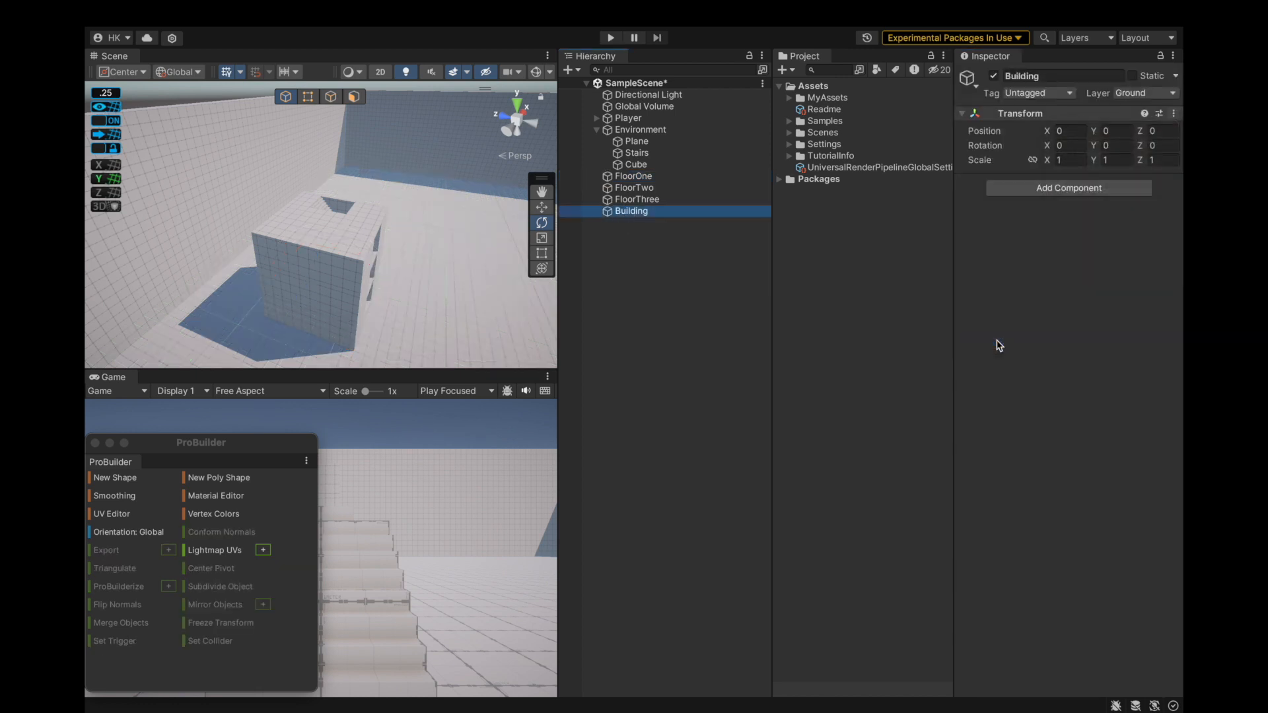
# Nest the three floors under the Building object and place Building under Environment.
pyautogui.click(666, 199)
pyautogui.keyDown('shift'); pyautogui.click(633, 177); pyautogui.keyUp('shift')
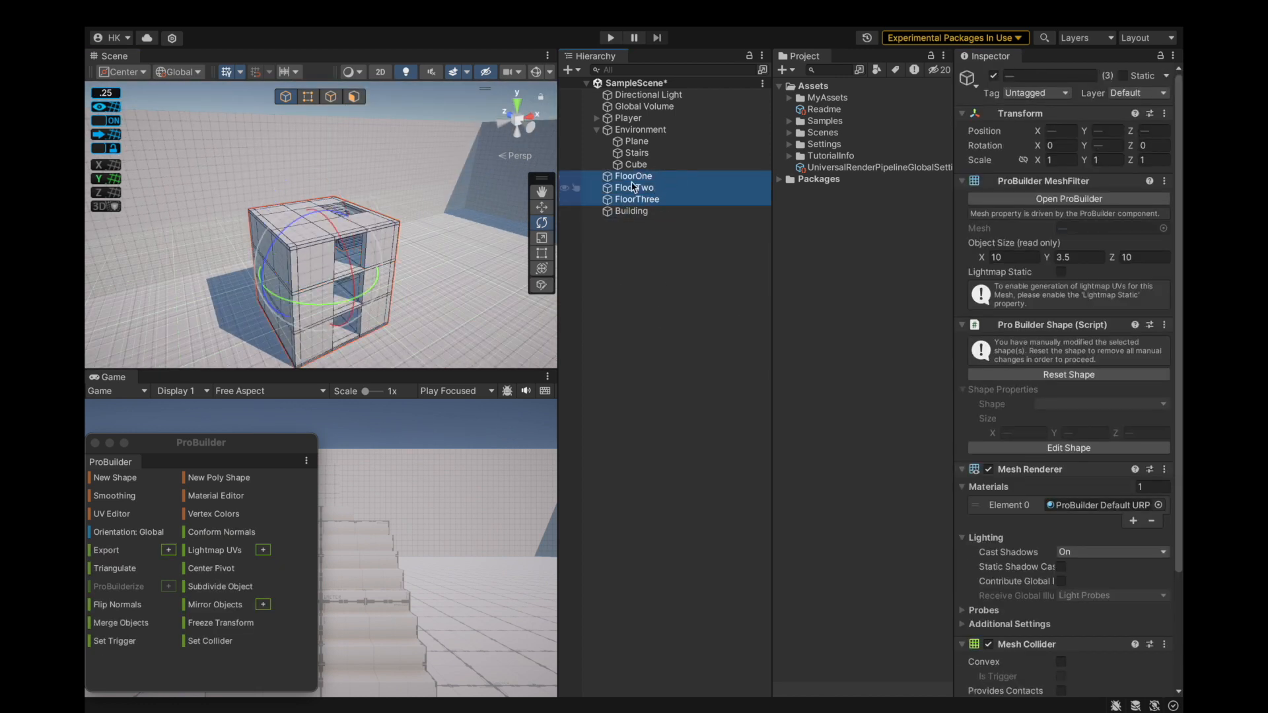
pyautogui.moveTo(631, 212); pyautogui.dragTo(628, 212)
pyautogui.click(629, 200)
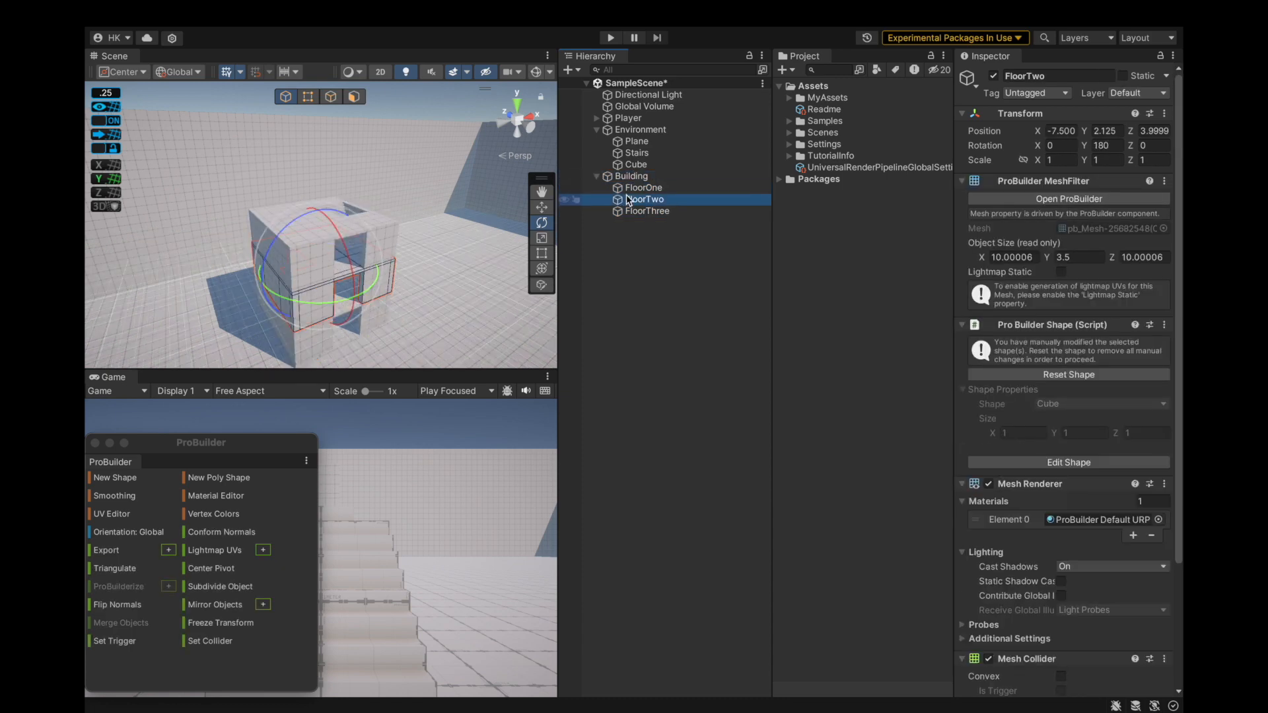
pyautogui.doubleClick(621, 177)
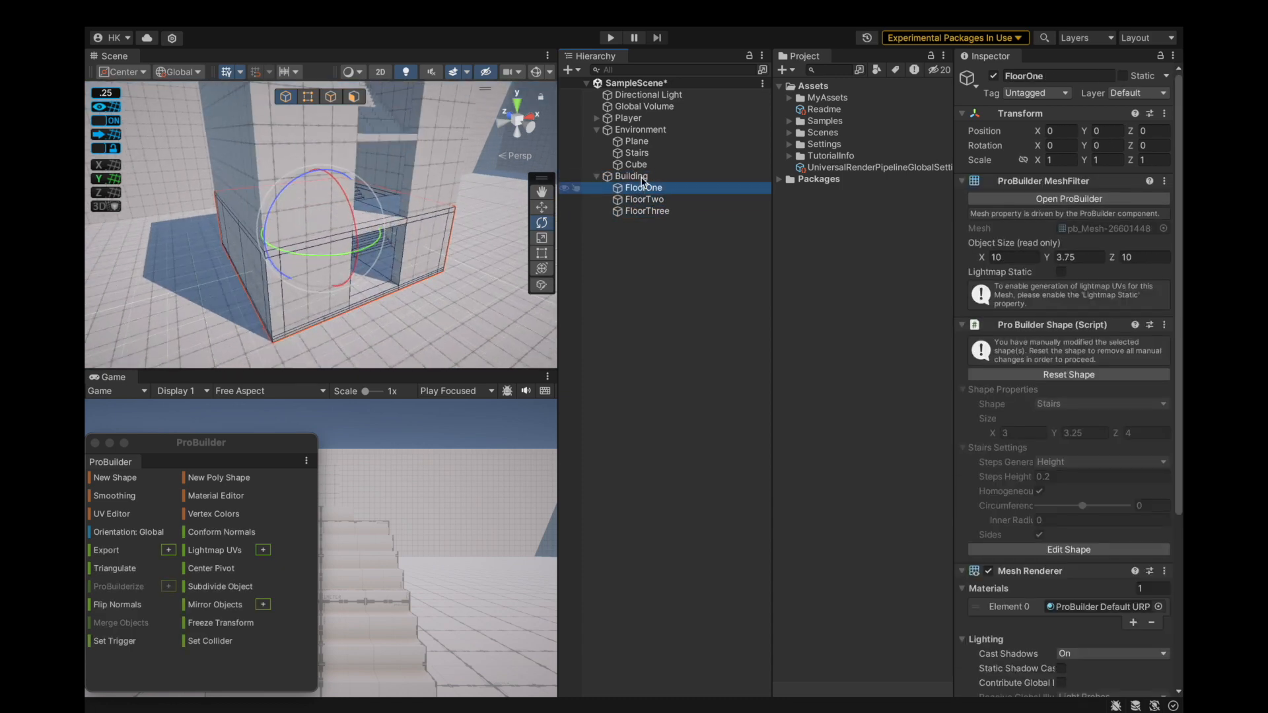
pyautogui.click(597, 176)
pyautogui.moveTo(632, 136)
pyautogui.mouseDown()
pyautogui.moveTo(637, 125)
pyautogui.moveTo(640, 142)
pyautogui.mouseUp()
pyautogui.click(1139, 93)
# Assign FloorOne, FloorTwo and FloorThree to the Ground layer and collapse the hierarchy branches.
pyautogui.click(634, 194)
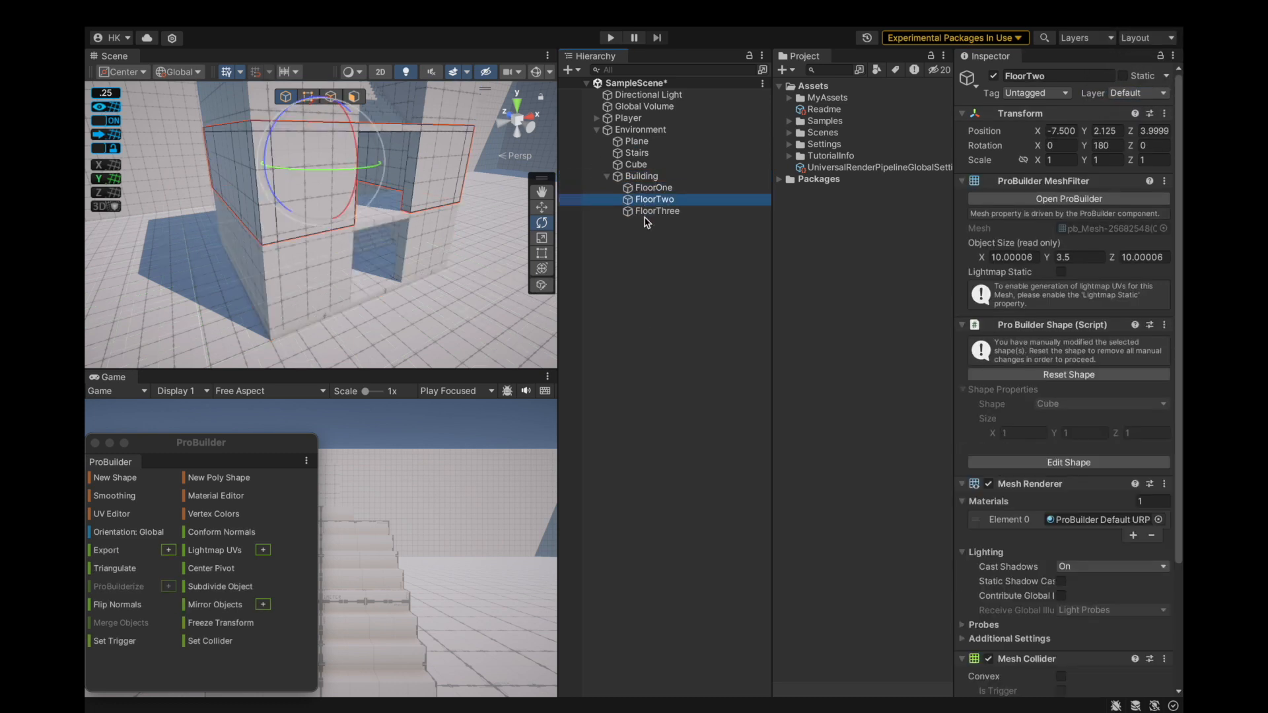
pyautogui.keyDown('shift'); pyautogui.click(661, 211); pyautogui.keyUp('shift')
pyautogui.click(1139, 93)
pyautogui.click(1131, 174)
pyautogui.click(606, 177)
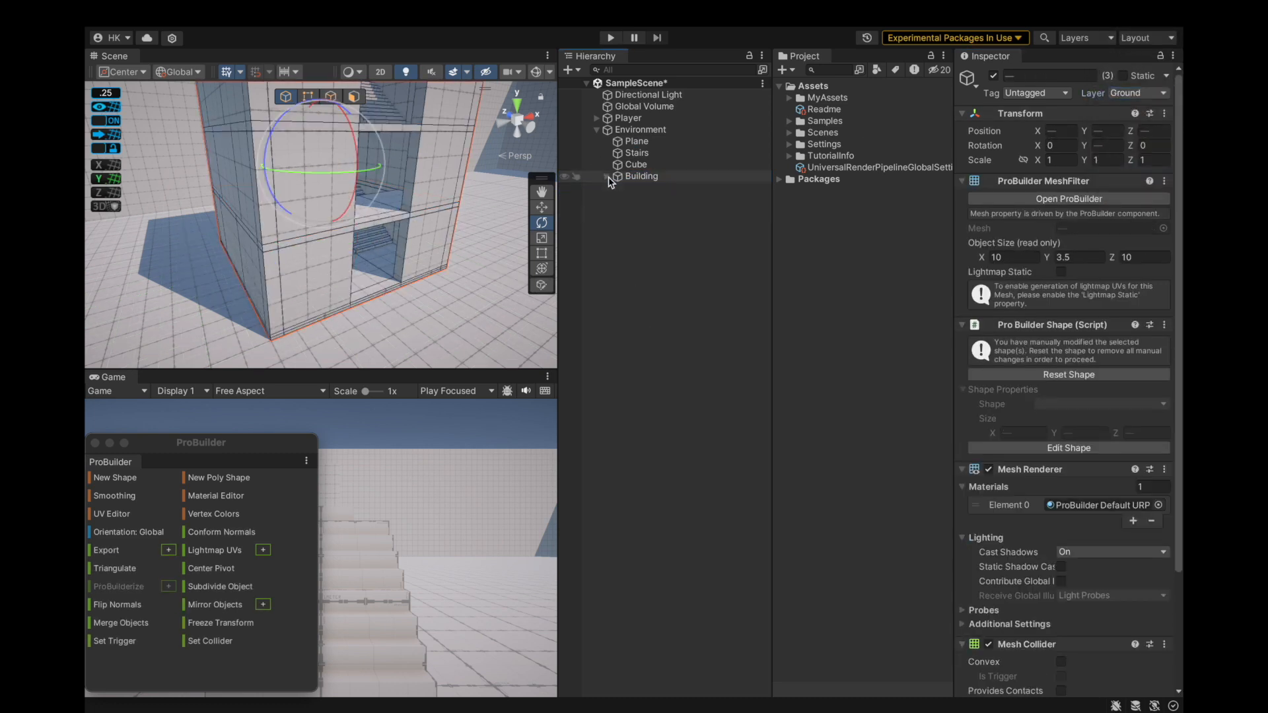
pyautogui.scroll(-6, 325, 230)
pyautogui.scroll(5, 324, 230)
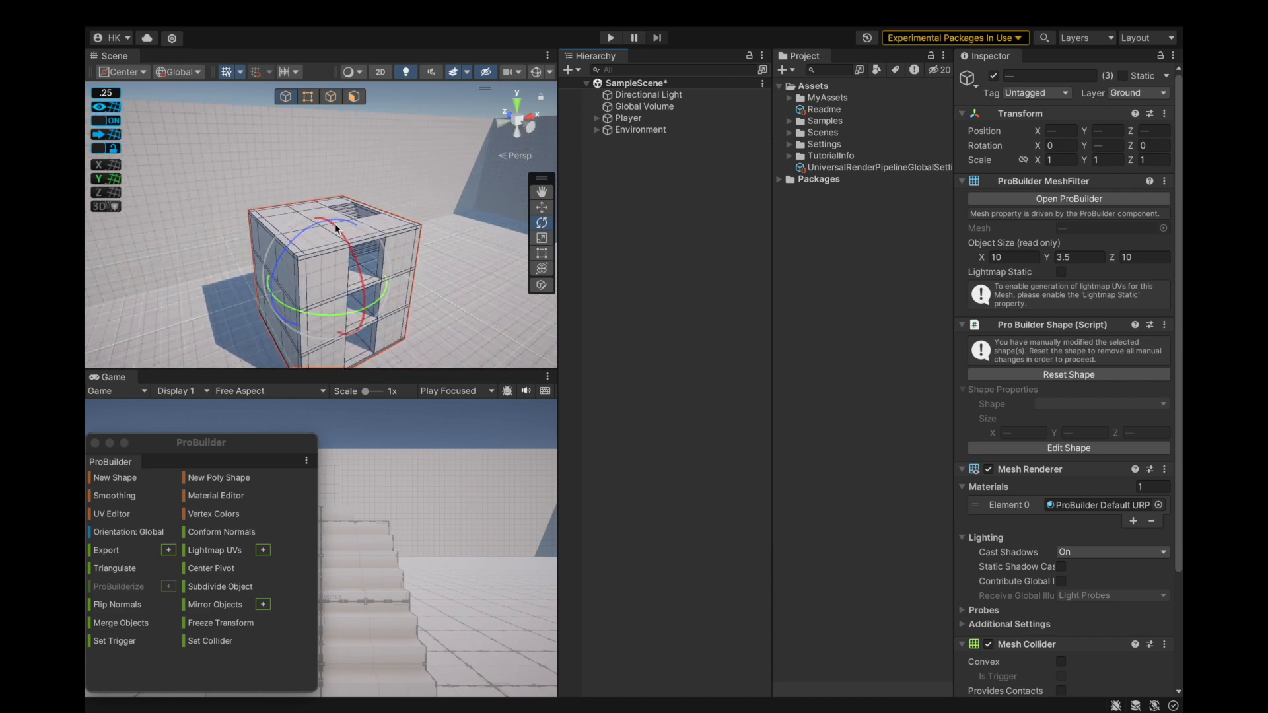
# Switch to face selection, select a face on the building's roof and maximize the Scene view around it.
pyautogui.keyDown('alt'); pyautogui.moveTo(456, 126); pyautogui.dragTo(373, 163); pyautogui.keyUp('alt')
pyautogui.click(354, 97)
pyautogui.keyDown('alt'); pyautogui.moveTo(311, 248); pyautogui.dragTo(394, 306); pyautogui.keyUp('alt')
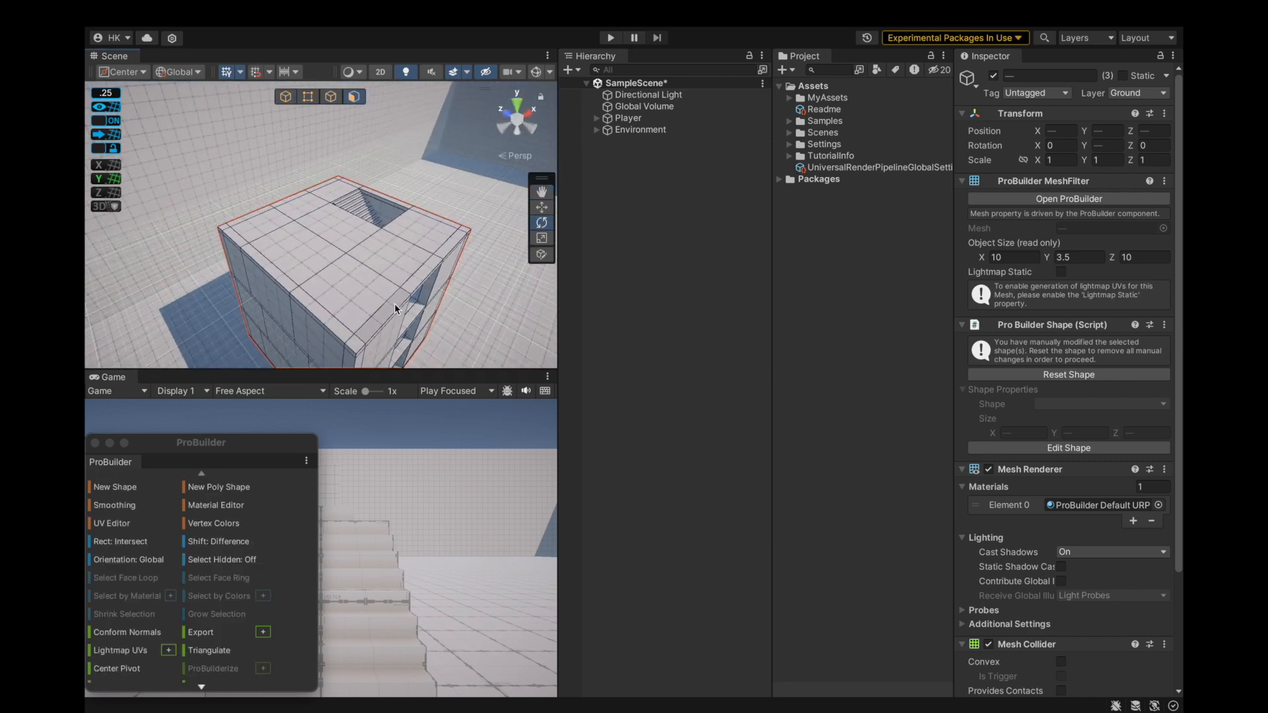
pyautogui.click(395, 308)
pyautogui.press('f')
pyautogui.doubleClick(130, 58)
pyautogui.keyDown('alt'); pyautogui.moveTo(490, 237); pyautogui.dragTo(740, 297); pyautogui.keyUp('alt')
# Select the roof's outer border faces except at the doorways and extrude them upward into the walls of a top storey.
pyautogui.click(174, 13)
pyautogui.click(184, 200)
pyautogui.click(173, 14)
pyautogui.click(188, 202)
pyautogui.keyDown('alt'); pyautogui.scroll(-6, 699, 295); pyautogui.keyUp('alt')
pyautogui.keyDown('alt'); pyautogui.scroll(4, 442, 295); pyautogui.keyUp('alt')
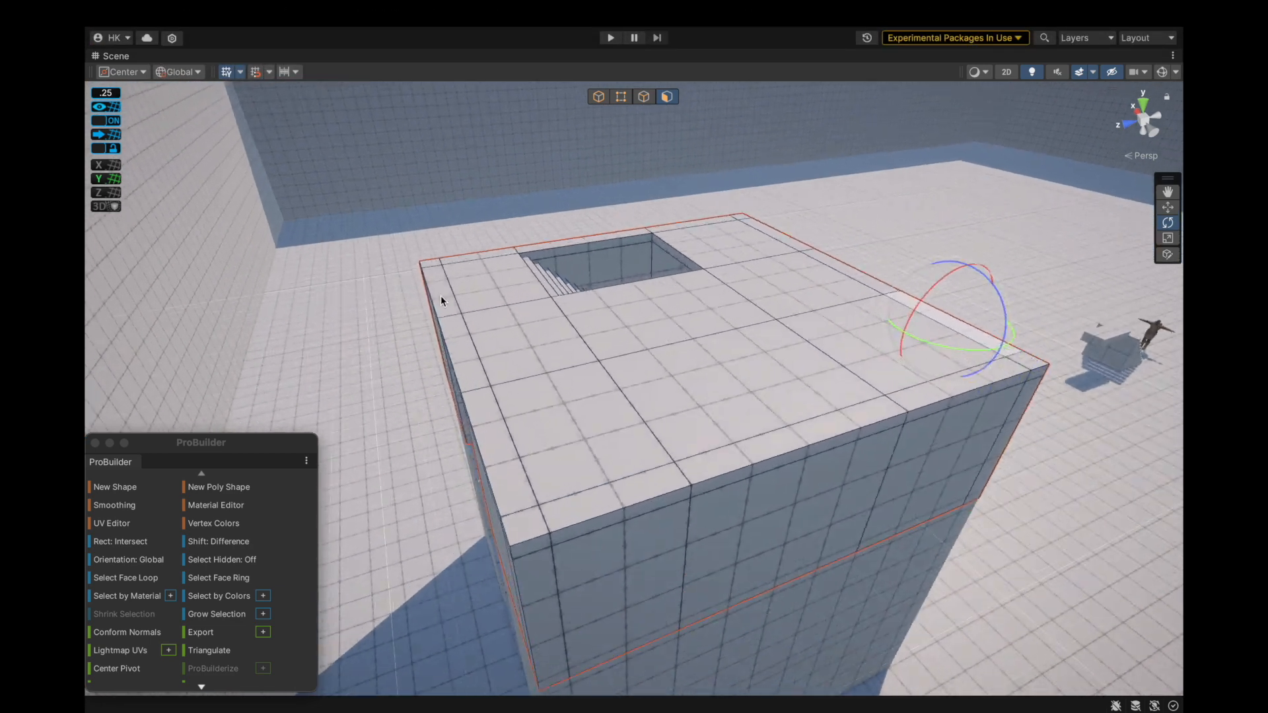
pyautogui.keyDown('shift'); pyautogui.click(441, 295); pyautogui.keyUp('shift')
pyautogui.keyDown('shift'); pyautogui.click(534, 528); pyautogui.keyUp('shift')
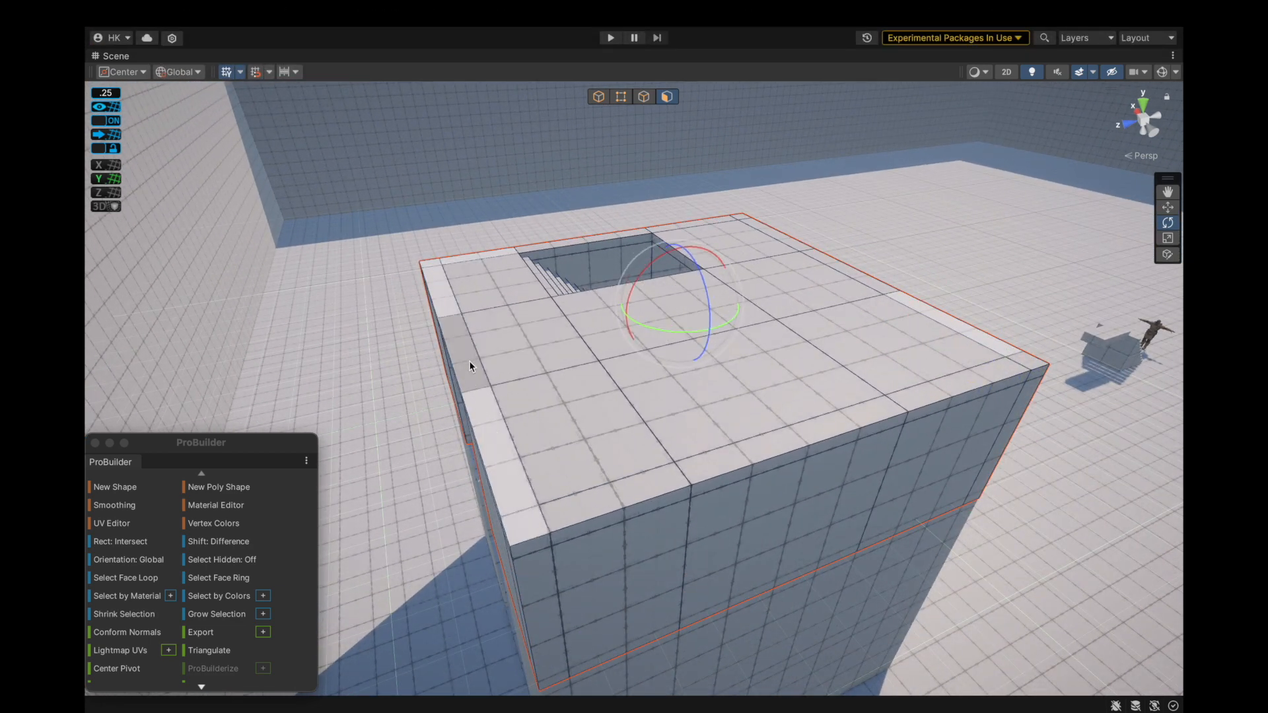
pyautogui.keyDown('shift'); pyautogui.click(469, 358); pyautogui.keyUp('shift')
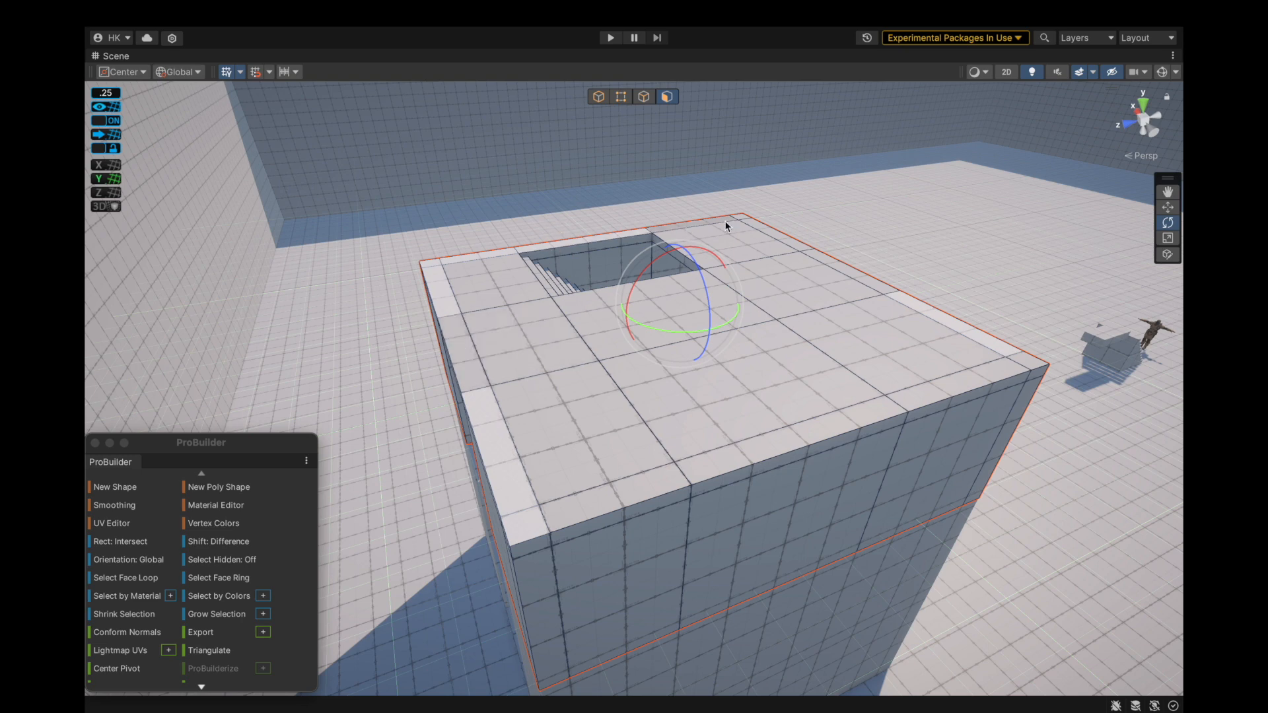
pyautogui.keyDown('alt'); pyautogui.moveTo(601, 518); pyautogui.dragTo(861, 478); pyautogui.keyUp('alt')
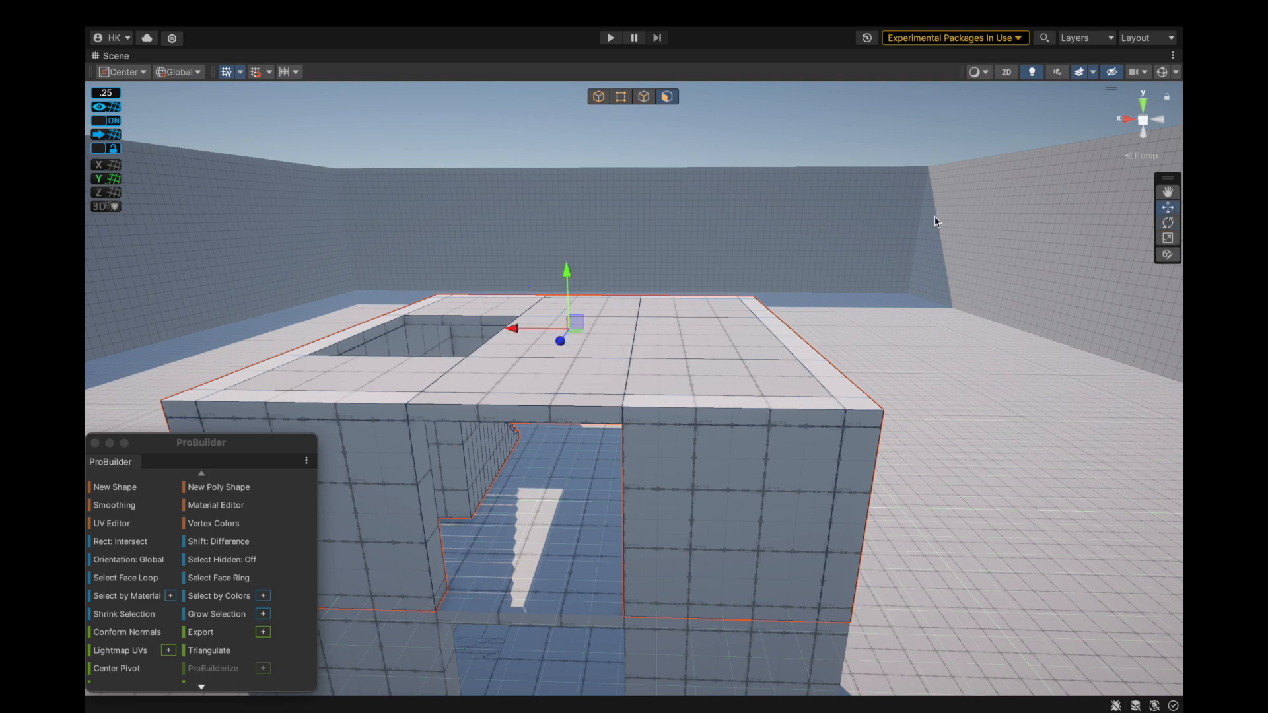
pyautogui.keyDown('alt'); pyautogui.moveTo(566, 276); pyautogui.dragTo(567, 163); pyautogui.keyUp('alt')
pyautogui.scroll(-3, 574, 191)
pyautogui.scroll(2, 571, 224)
# Bridge the lower jamb edges across one top-storey doorway gap to form the underside of its lintel.
pyautogui.keyDown('alt'); pyautogui.moveTo(572, 232); pyautogui.dragTo(671, 299); pyautogui.keyUp('alt')
pyautogui.click(412, 255)
pyautogui.scroll(3, 412, 255)
pyautogui.click(644, 96)
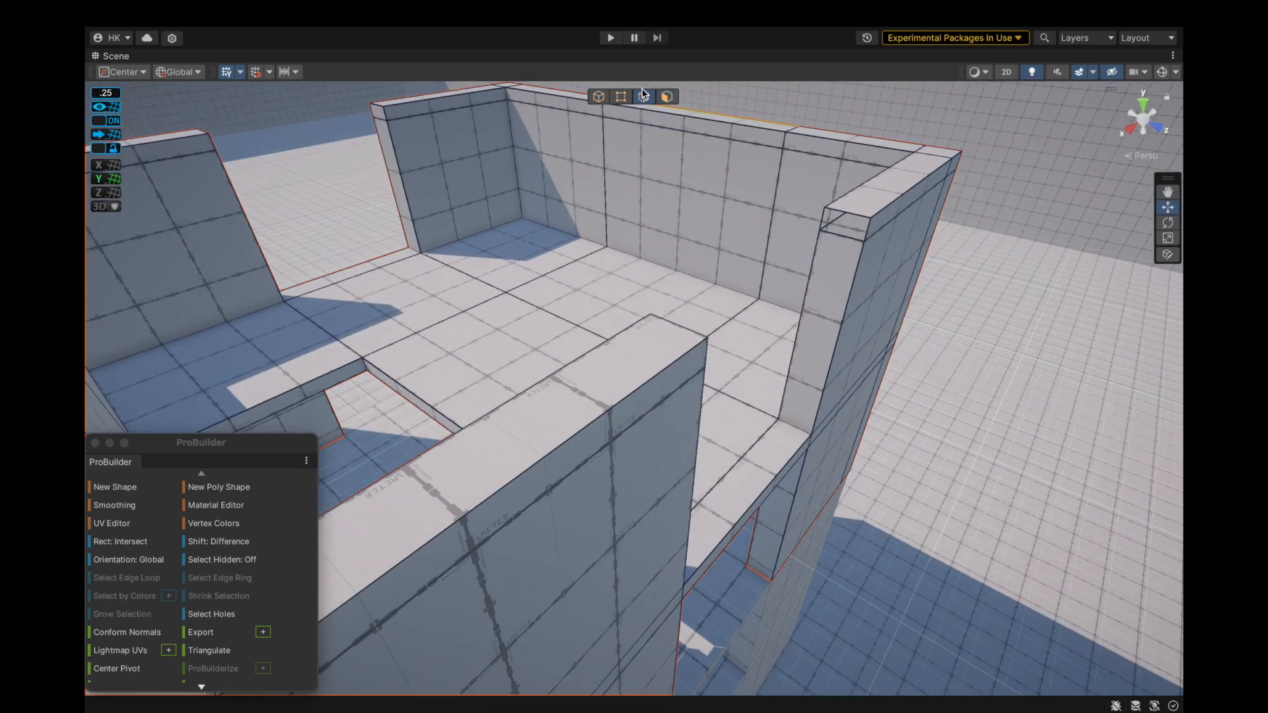
pyautogui.click(857, 244)
pyautogui.keyDown('alt'); pyautogui.moveTo(857, 245); pyautogui.dragTo(290, 268); pyautogui.keyUp('alt')
pyautogui.click(291, 268)
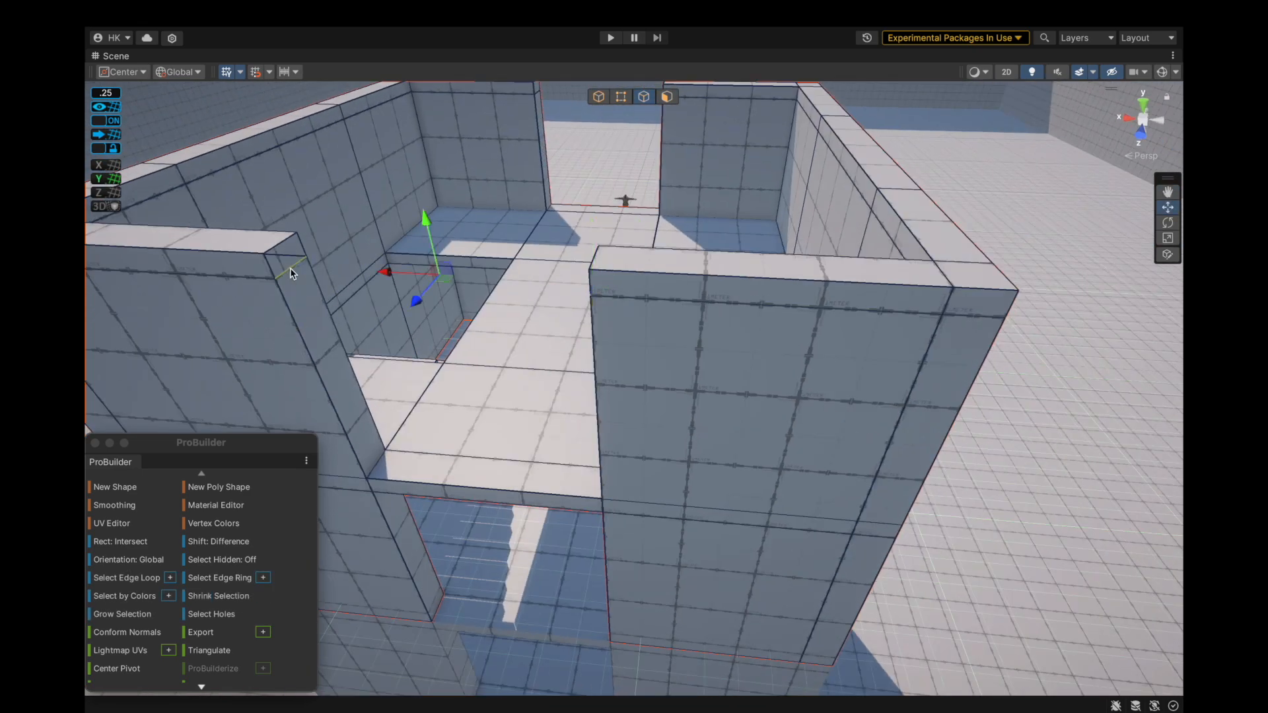
pyautogui.scroll(-5, 196, 661)
pyautogui.click(273, 275)
pyautogui.keyDown('alt'); pyautogui.moveTo(590, 287); pyautogui.dragTo(726, 285); pyautogui.keyUp('alt')
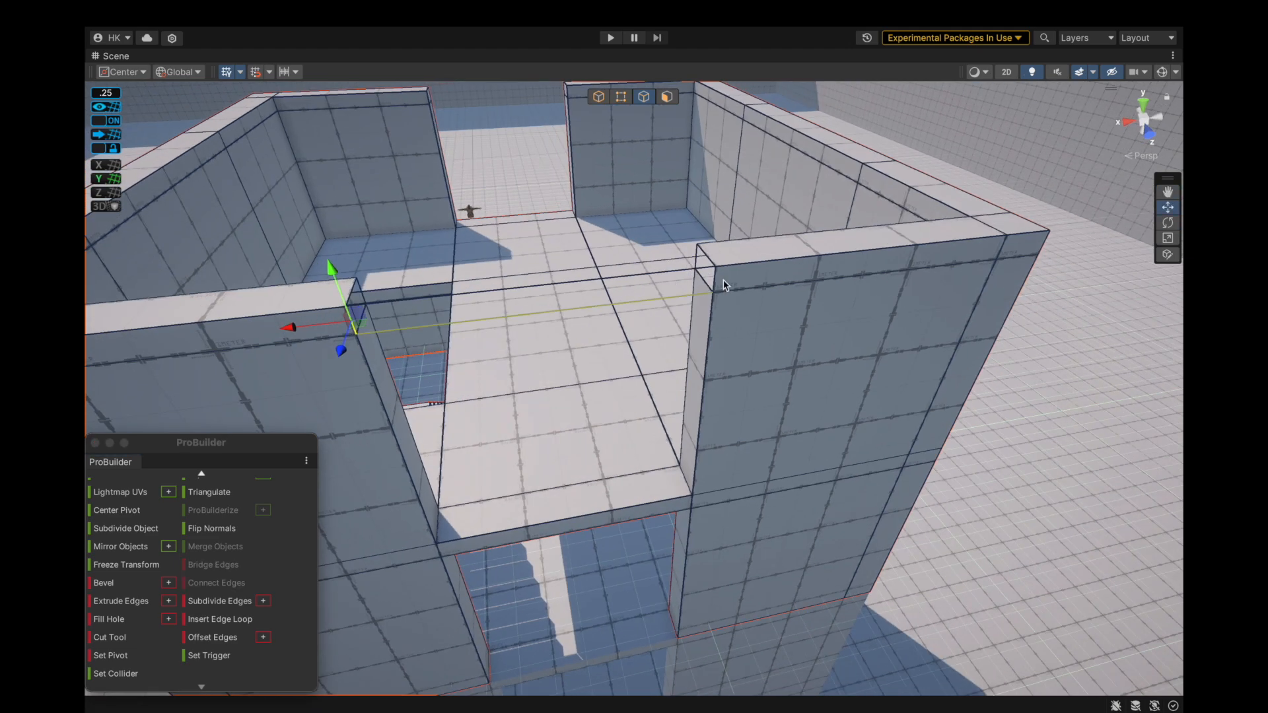
# Bridge the remaining jamb edge pairs across the same doorway gap to close the lintel's sides and top.
pyautogui.scroll(2, 783, 319)
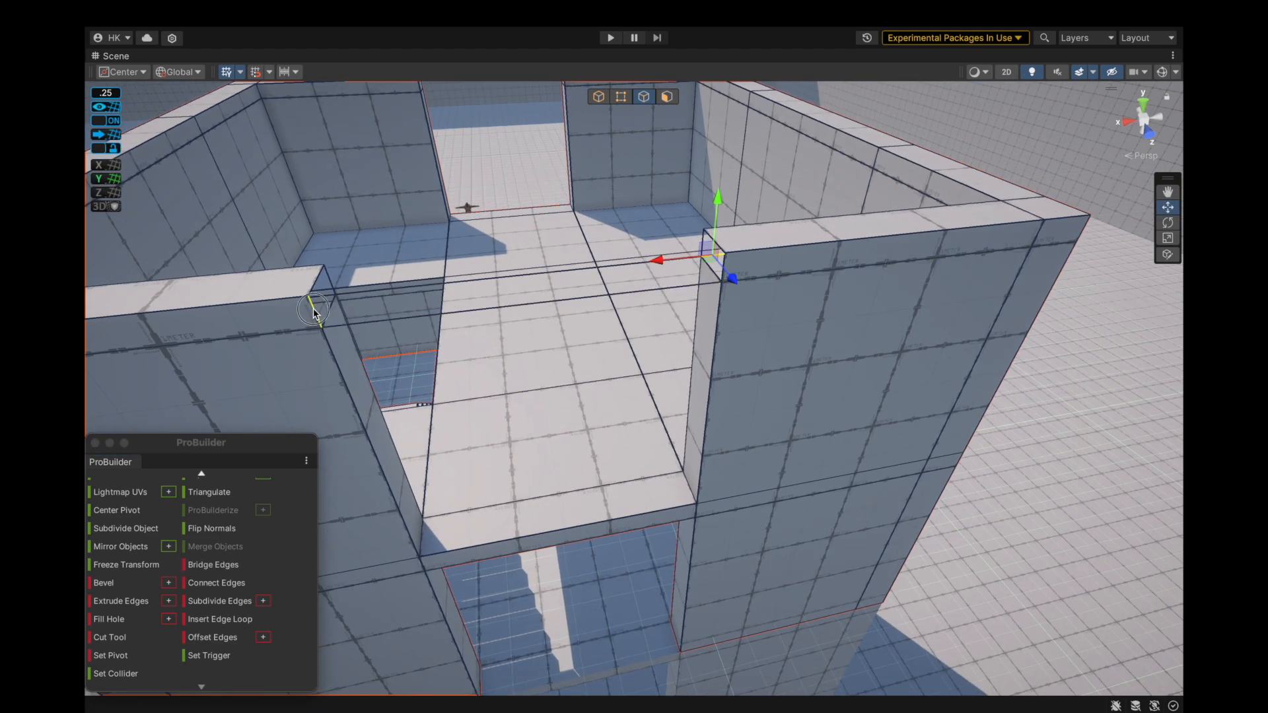
pyautogui.keyDown('shift'); pyautogui.click(725, 267); pyautogui.keyUp('shift')
pyautogui.click(230, 563)
pyautogui.keyDown('alt'); pyautogui.moveTo(370, 309); pyautogui.dragTo(488, 365); pyautogui.keyUp('alt')
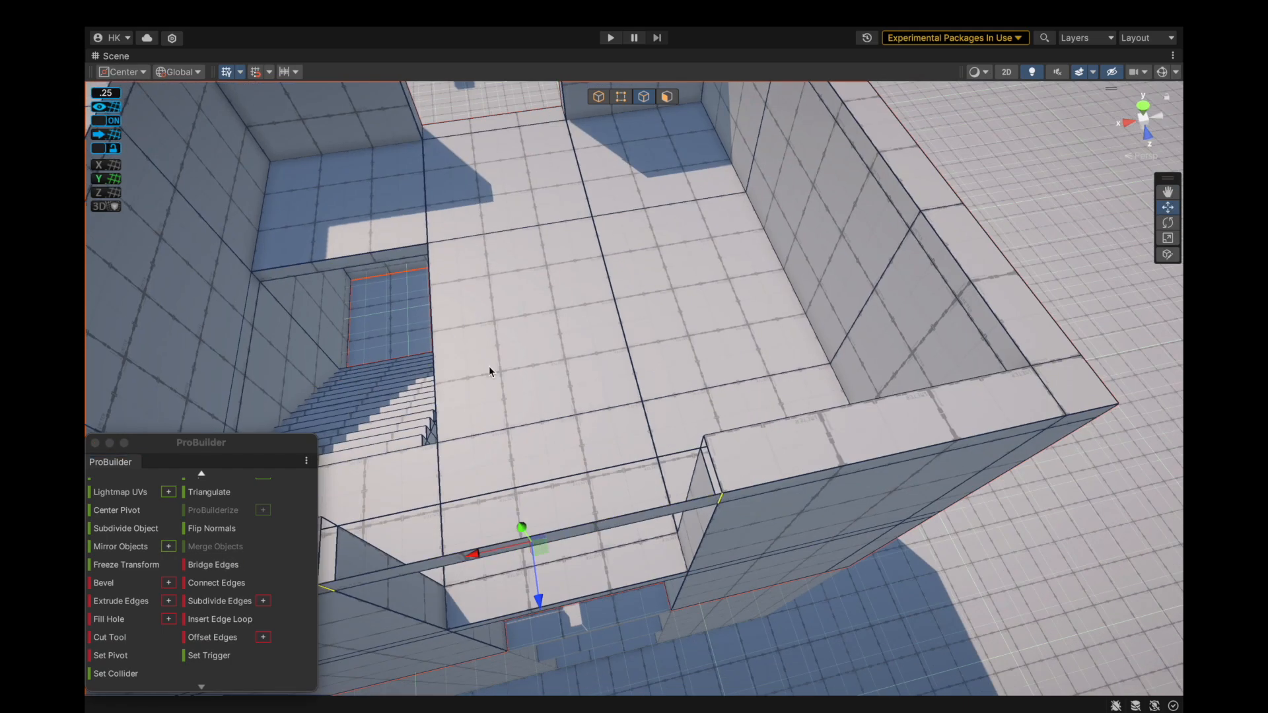
pyautogui.press('f')
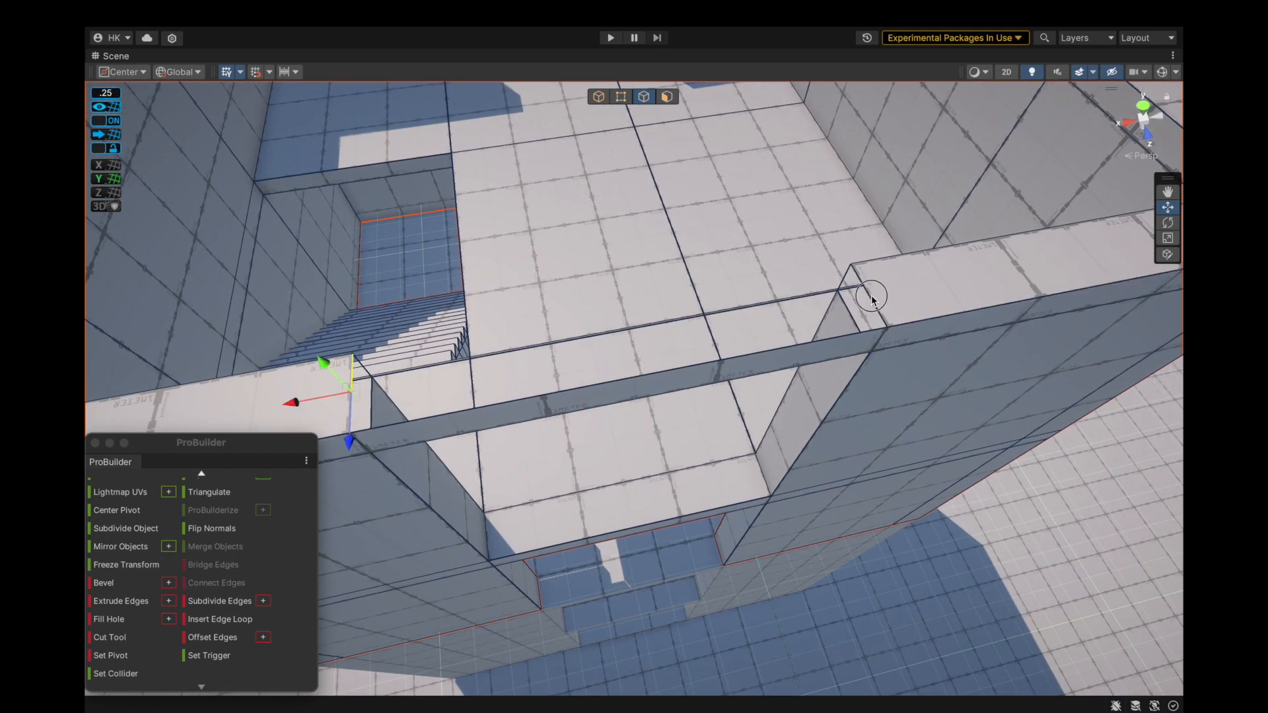
pyautogui.keyDown('shift'); pyautogui.click(871, 301); pyautogui.keyUp('shift')
pyautogui.keyDown('alt'); pyautogui.moveTo(871, 301); pyautogui.dragTo(866, 264); pyautogui.keyUp('alt')
pyautogui.click(219, 565)
pyautogui.keyDown('alt'); pyautogui.moveTo(717, 451); pyautogui.dragTo(707, 390); pyautogui.keyUp('alt')
pyautogui.click(665, 98)
pyautogui.click(519, 377)
# Build a matching lintel over the opposite top-storey doorway by bridging its facing jamb edges.
pyautogui.keyDown('alt'); pyautogui.moveTo(781, 297); pyautogui.dragTo(983, 485); pyautogui.keyUp('alt')
pyautogui.keyDown('alt'); pyautogui.moveTo(1023, 445); pyautogui.dragTo(822, 359); pyautogui.keyUp('alt')
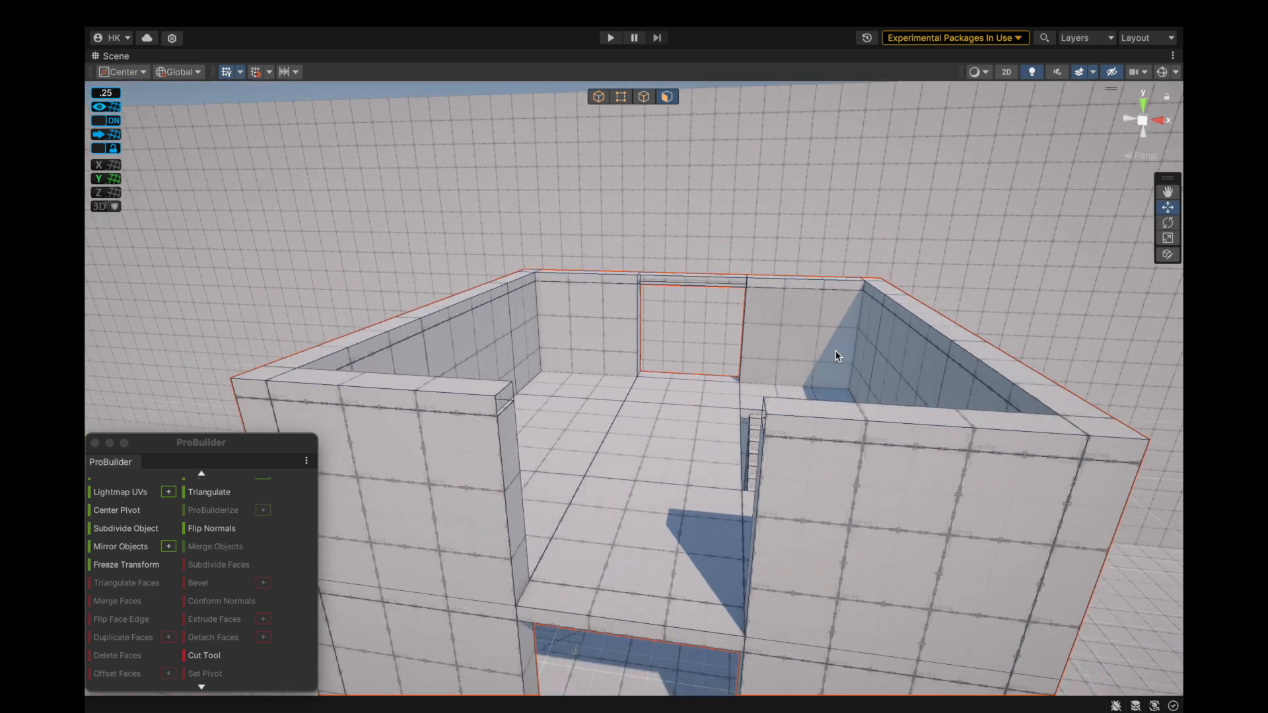
pyautogui.scroll(1, 823, 358)
pyautogui.press('h')
pyautogui.keyDown('alt'); pyautogui.moveTo(468, 415); pyautogui.dragTo(823, 449); pyautogui.keyUp('alt')
pyautogui.scroll(2, 537, 450)
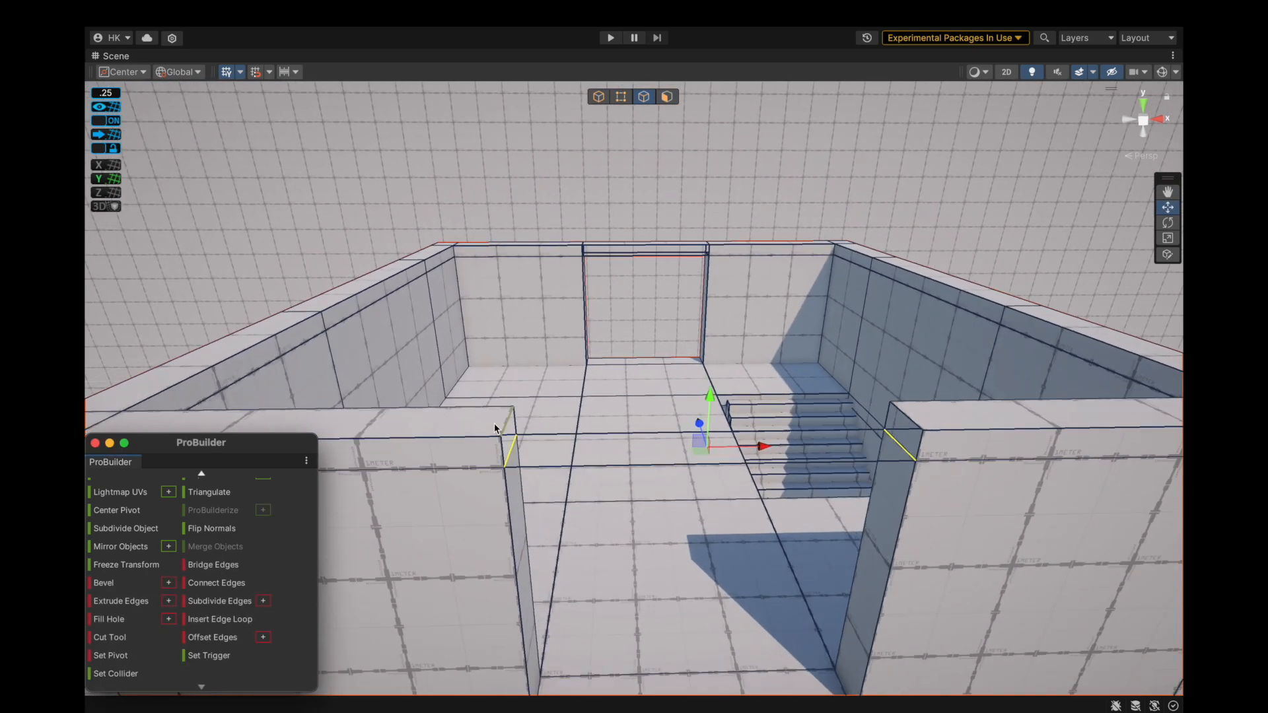
pyautogui.click(211, 571)
pyautogui.keyDown('alt'); pyautogui.moveTo(516, 422); pyautogui.dragTo(435, 461); pyautogui.keyUp('alt')
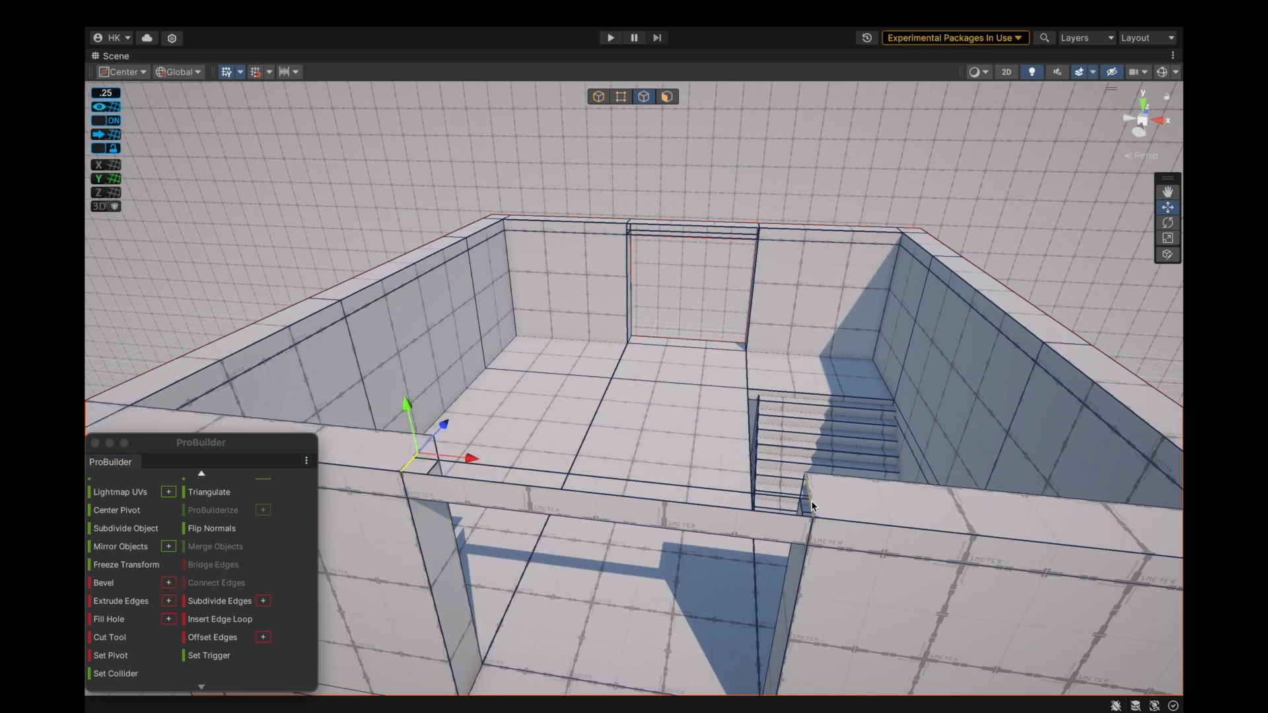
pyautogui.click(231, 564)
pyautogui.click(174, 11)
pyautogui.click(179, 200)
# Remove the inner faces of the narrow band around the top rim of the top-storey walls.
pyautogui.scroll(-3, 501, 312)
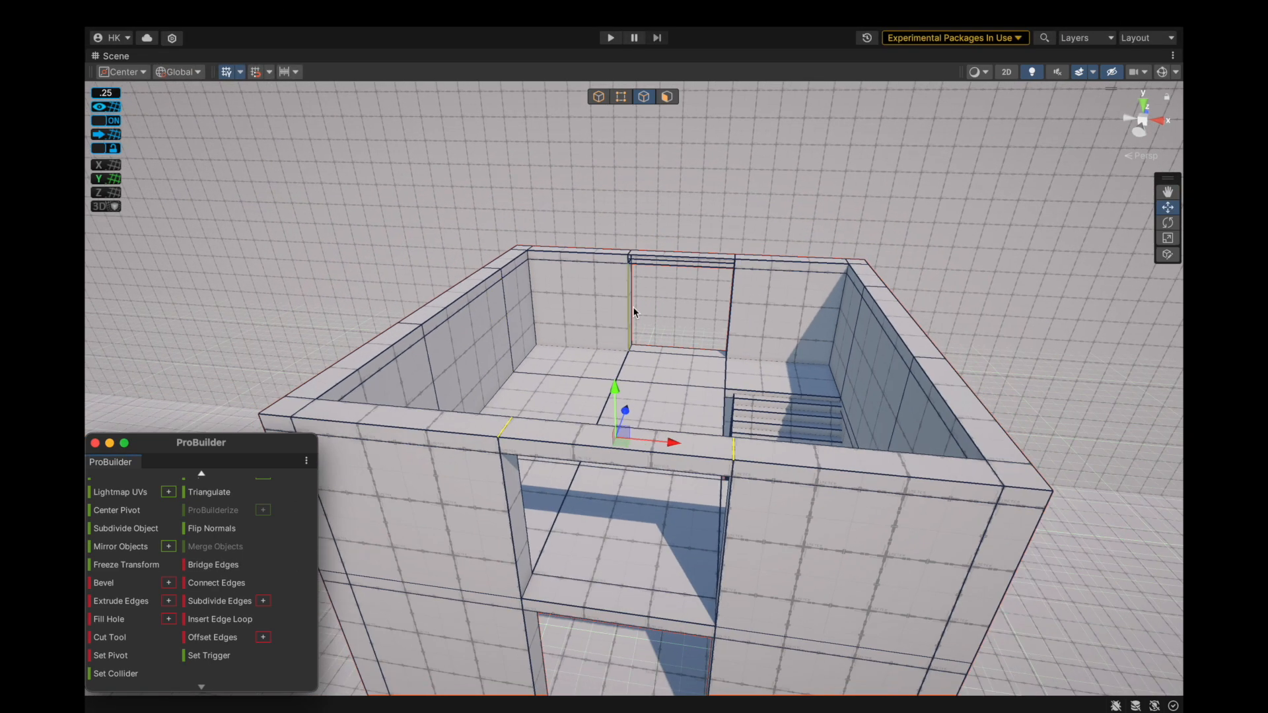
pyautogui.keyDown('alt'); pyautogui.moveTo(502, 311); pyautogui.dragTo(502, 268); pyautogui.keyUp('alt')
pyautogui.scroll(2, 503, 264)
pyautogui.click(484, 277)
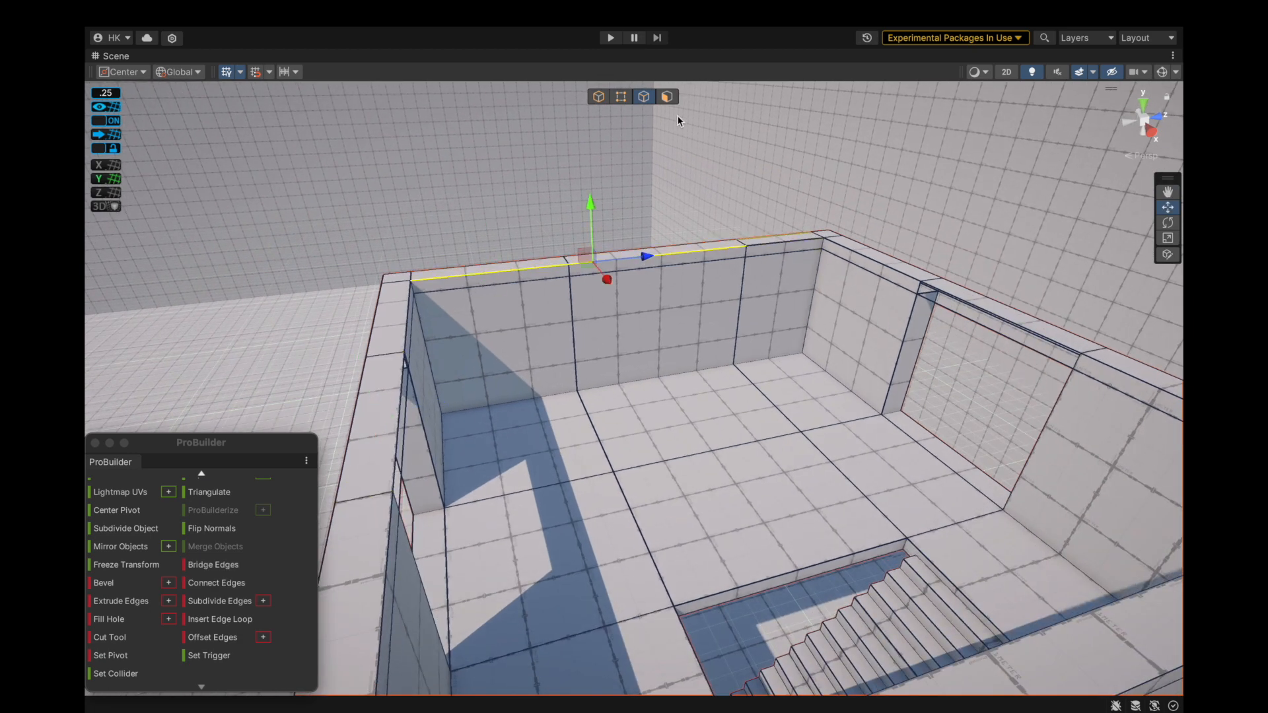
pyautogui.click(667, 96)
pyautogui.keyDown('alt'); pyautogui.moveTo(471, 330); pyautogui.dragTo(779, 348); pyautogui.keyUp('alt')
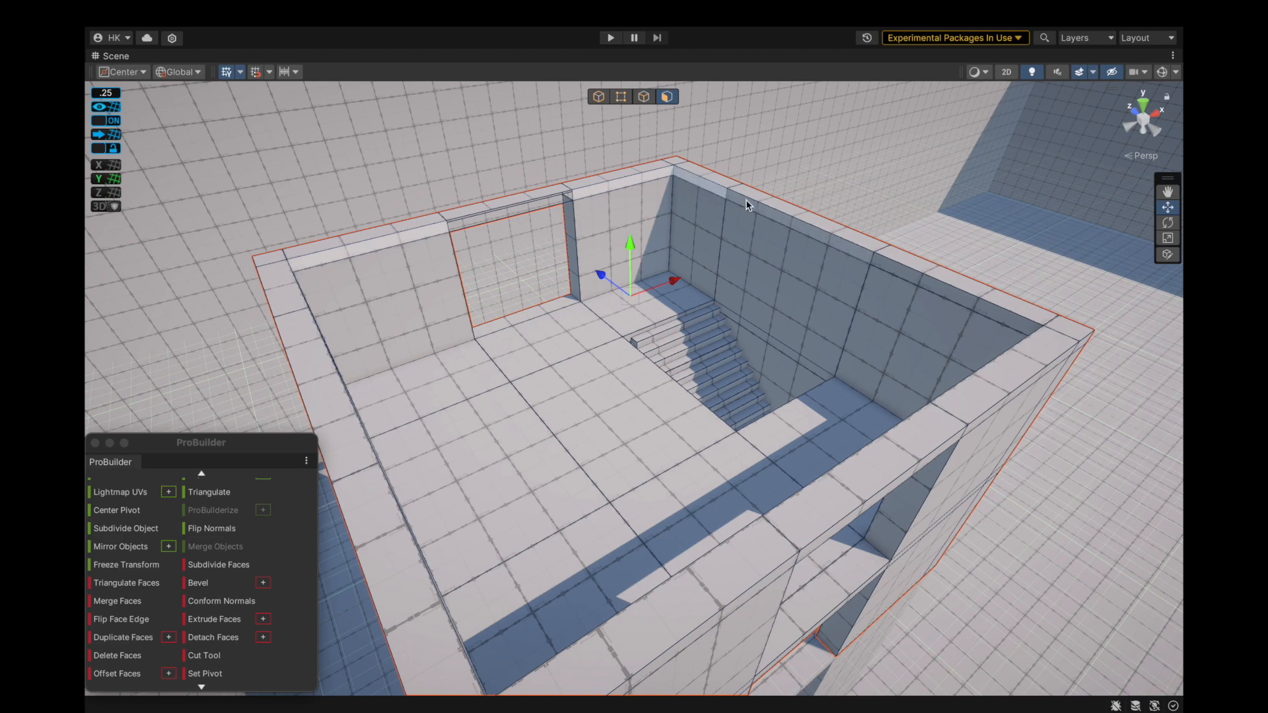
pyautogui.keyDown('alt'); pyautogui.moveTo(900, 274); pyautogui.dragTo(620, 349); pyautogui.keyUp('alt')
pyautogui.scroll(-2, 620, 348)
# Bridge the middle lower and upper edges of the two long walls to create the roof's middle section.
pyautogui.click(644, 96)
pyautogui.keyDown('alt'); pyautogui.moveTo(496, 232); pyautogui.dragTo(426, 442); pyautogui.keyUp('alt')
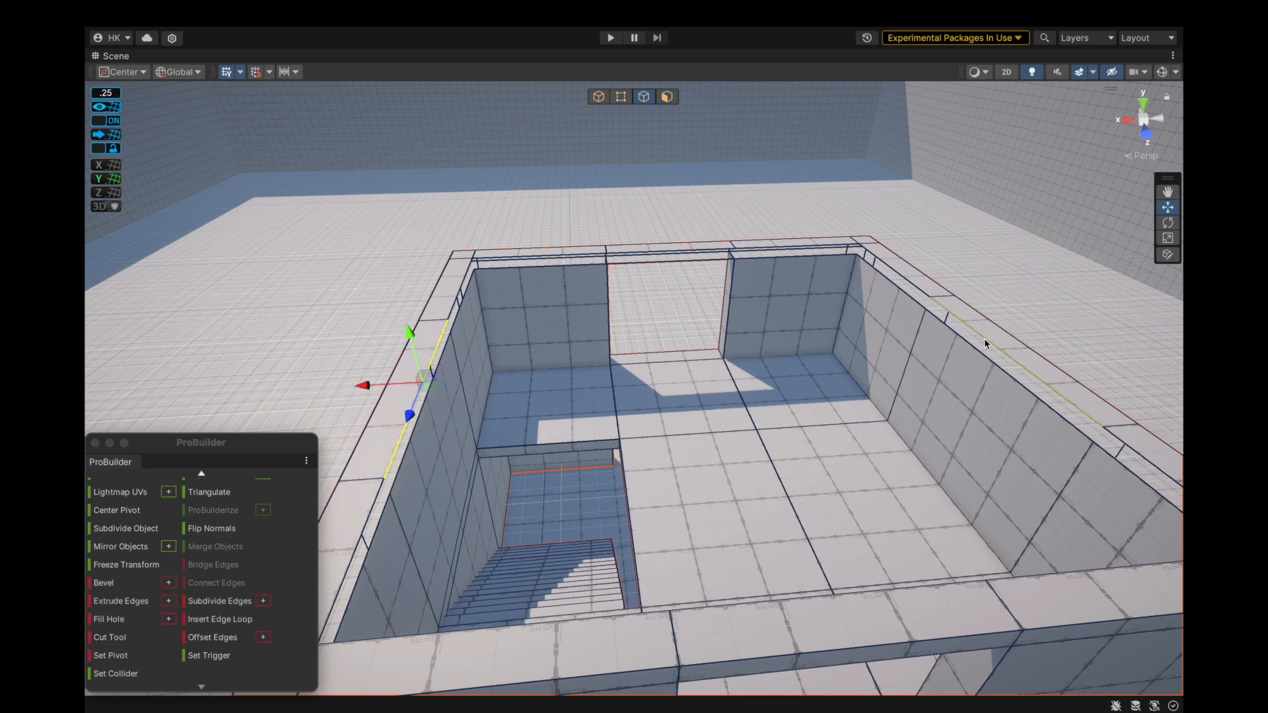
pyautogui.keyDown('shift'); pyautogui.click(989, 361); pyautogui.keyUp('shift')
pyautogui.press('f')
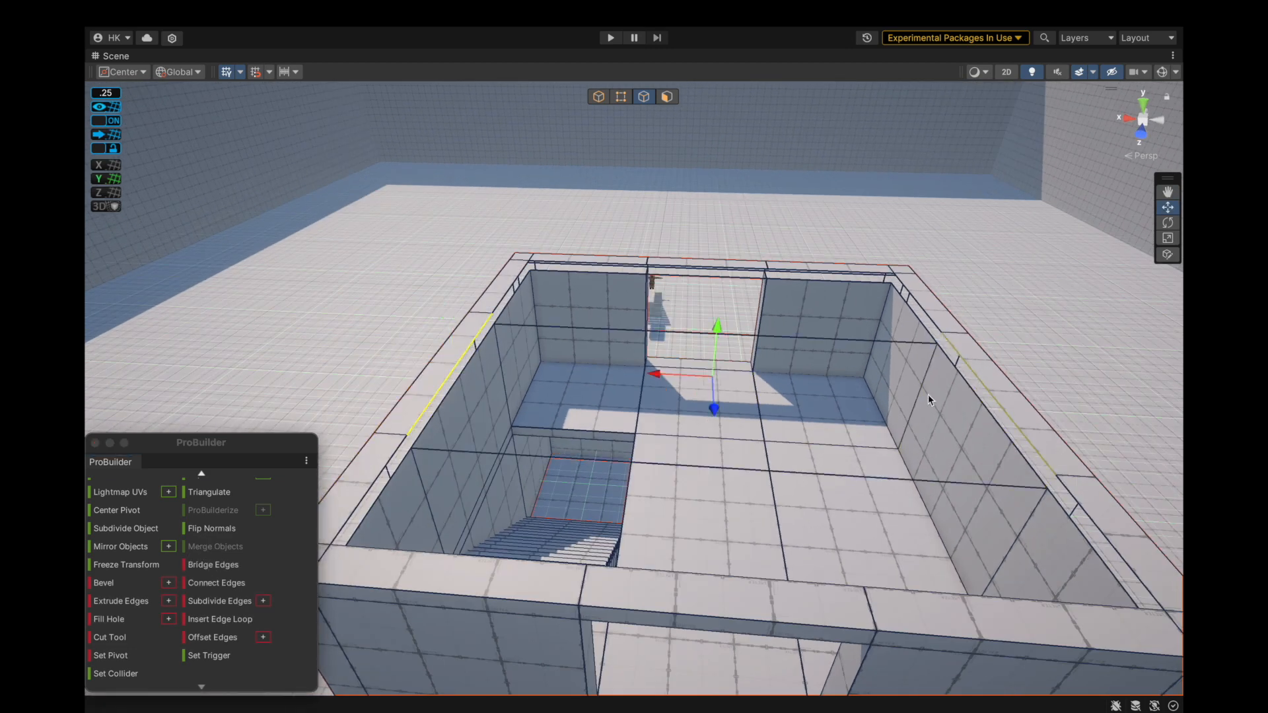
pyautogui.click(236, 566)
# Bridge the facing wall edges at the stair end to fill the roof section beside the middle one.
pyautogui.keyDown('alt'); pyautogui.moveTo(661, 377); pyautogui.dragTo(923, 390); pyautogui.keyUp('alt')
pyautogui.click(390, 371)
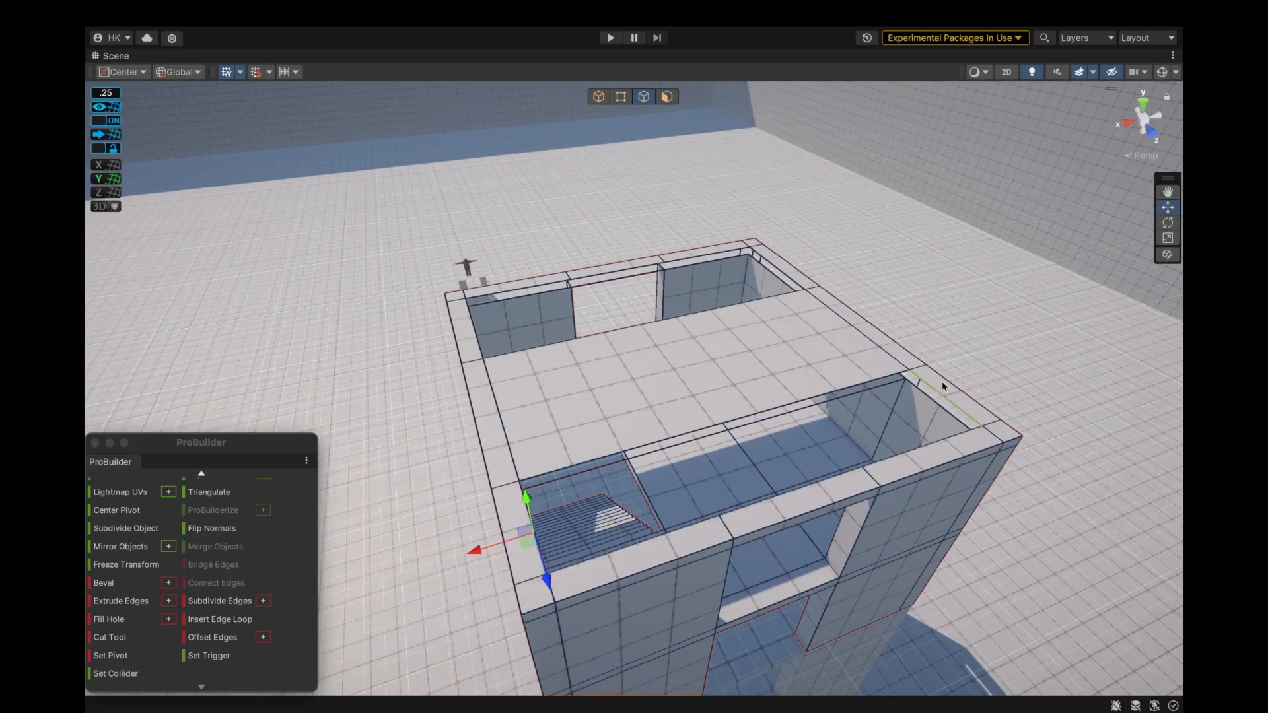
pyautogui.keyDown('alt'); pyautogui.moveTo(414, 525); pyautogui.dragTo(508, 503); pyautogui.keyUp('alt')
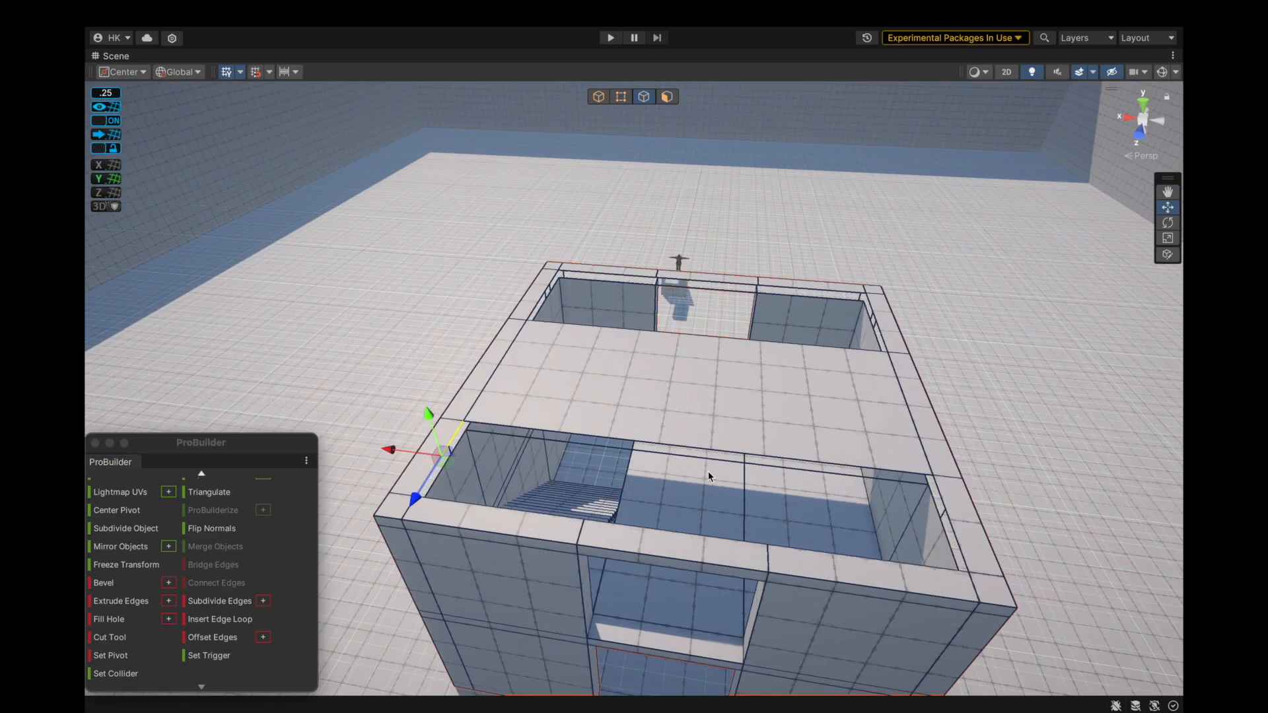
pyautogui.click(251, 560)
pyautogui.scroll(-3, 713, 484)
# Bridge the lower and upper wall edges around the last roof opening to close the roof.
pyautogui.keyDown('alt'); pyautogui.moveTo(713, 484); pyautogui.dragTo(423, 504); pyautogui.keyUp('alt')
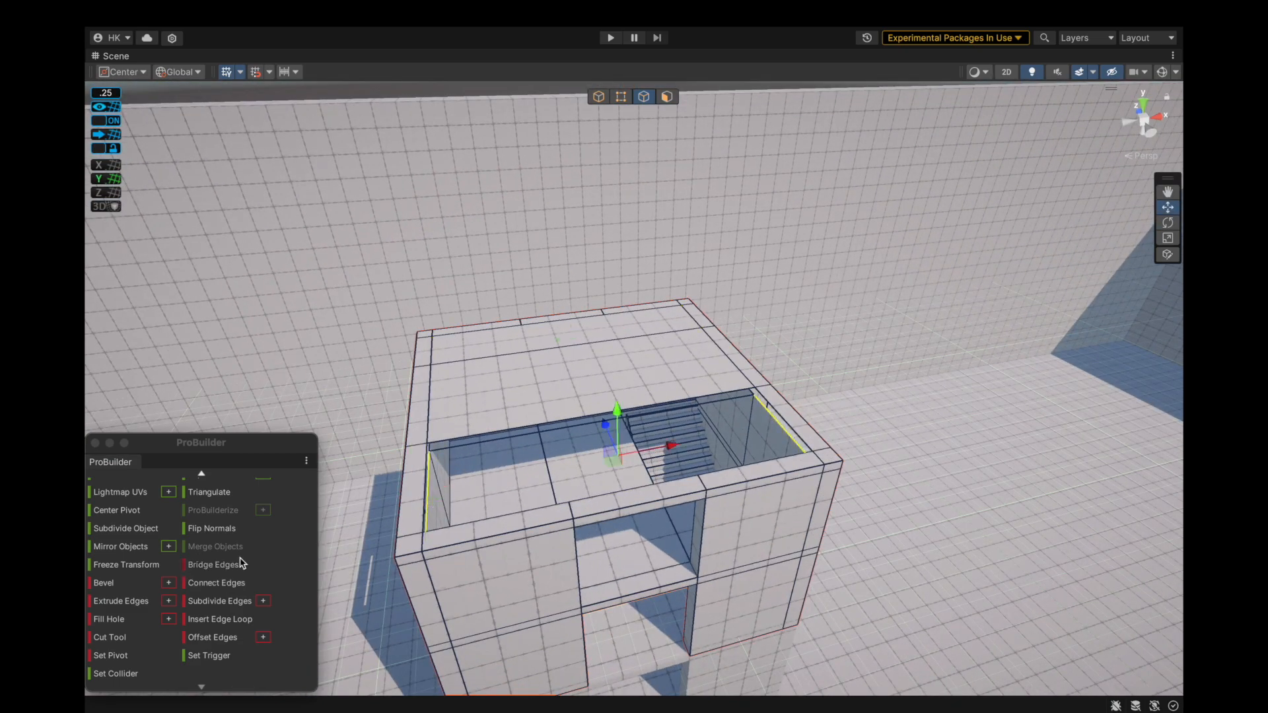
pyautogui.keyDown('alt'); pyautogui.moveTo(427, 506); pyautogui.dragTo(397, 443); pyautogui.keyUp('alt')
pyautogui.click(397, 442)
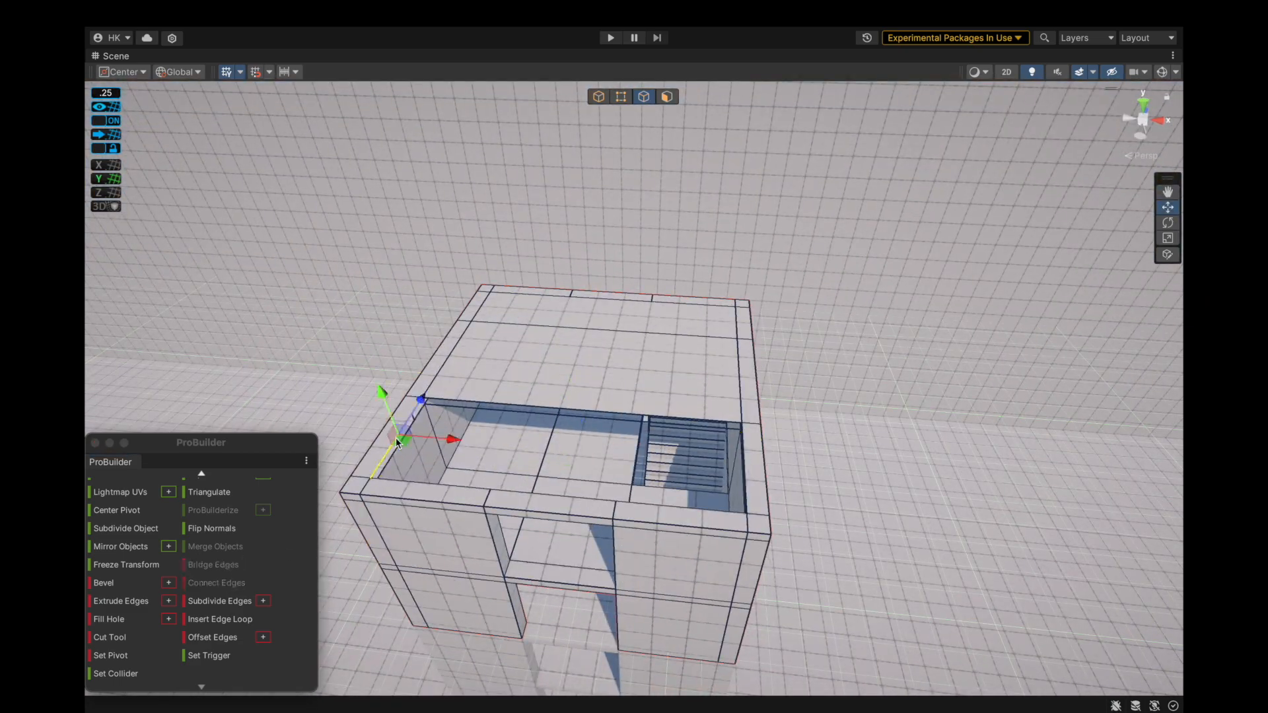
pyautogui.keyDown('alt'); pyautogui.moveTo(748, 485); pyautogui.dragTo(703, 524); pyautogui.keyUp('alt')
pyautogui.click(213, 565)
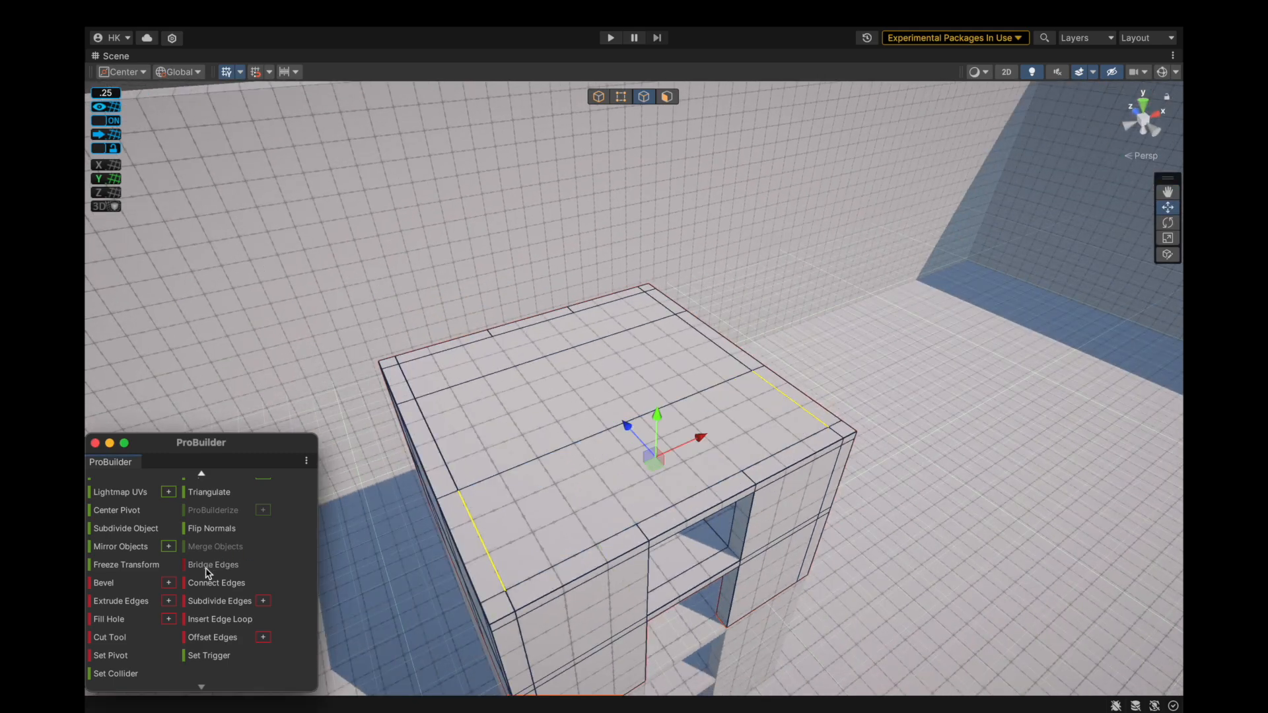
pyautogui.click(276, 90)
# Extrude the threshold face of the third-storey doorway upward into a low railing wall.
pyautogui.keyDown('alt'); pyautogui.moveTo(581, 397); pyautogui.dragTo(597, 273); pyautogui.keyUp('alt')
pyautogui.scroll(-4, 598, 276)
pyautogui.scroll(3, 665, 398)
pyautogui.scroll(4, 665, 398)
pyautogui.keyDown('alt'); pyautogui.moveTo(665, 399); pyautogui.dragTo(555, 426); pyautogui.keyUp('alt')
pyautogui.scroll(-3, 601, 391)
pyautogui.click(668, 99)
pyautogui.scroll(-4, 594, 416)
pyautogui.keyDown('alt'); pyautogui.scroll(5, 575, 585); pyautogui.keyUp('alt')
pyautogui.click(528, 320)
pyautogui.keyDown('alt'); pyautogui.moveTo(525, 331); pyautogui.dragTo(514, 484); pyautogui.keyUp('alt')
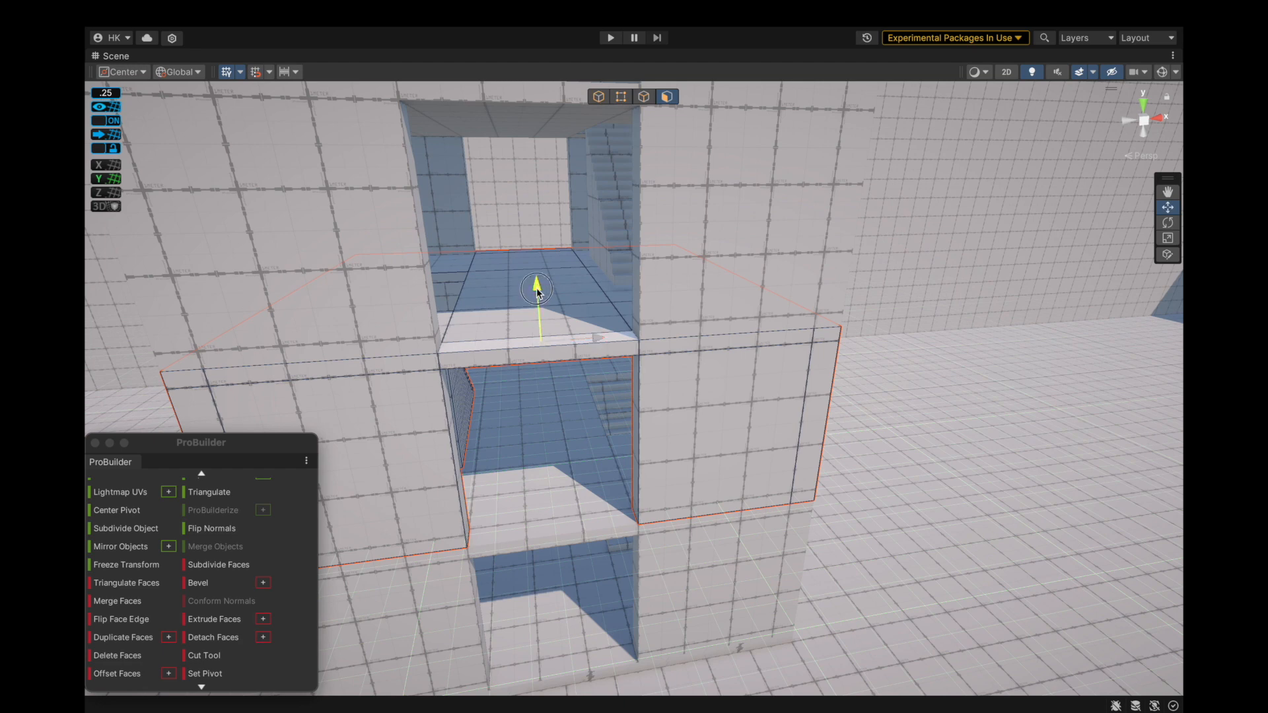
pyautogui.scroll(-4, 545, 287)
pyautogui.scroll(3, 580, 515)
# Extrude the threshold faces of the second-storey and top-storey doorways on this side upward into low railing walls.
pyautogui.click(578, 490)
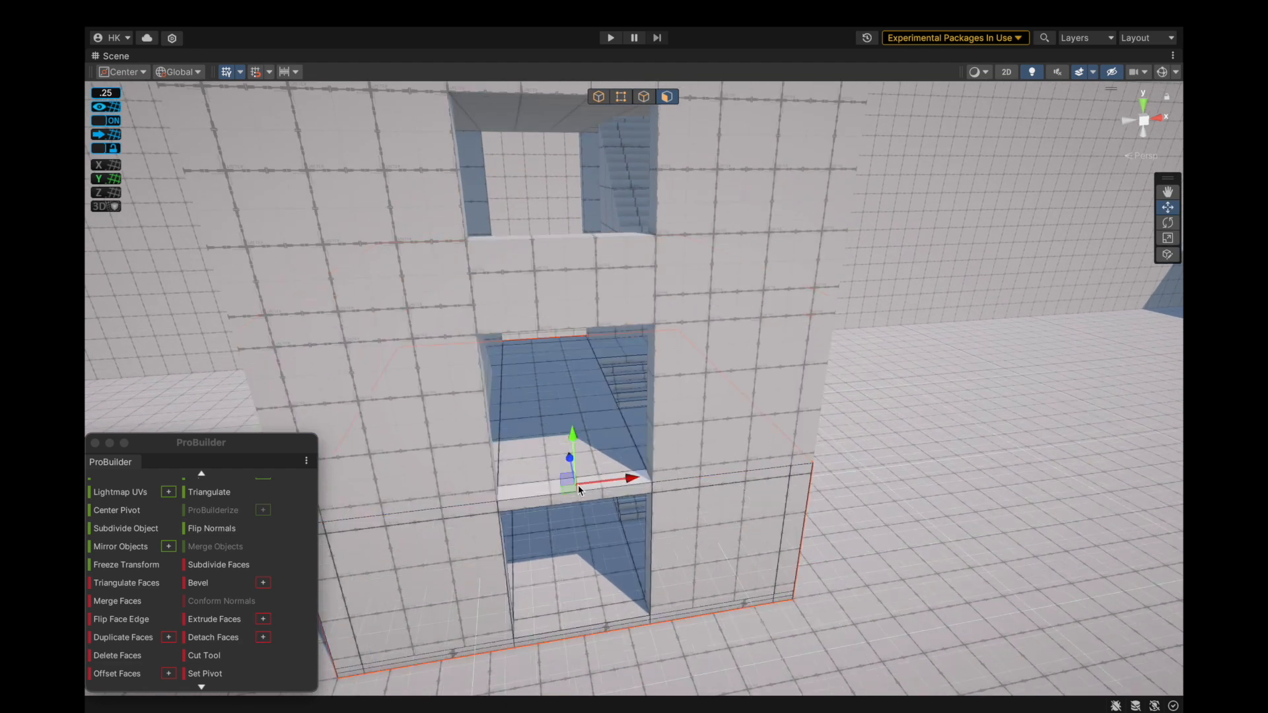
pyautogui.keyDown('alt'); pyautogui.moveTo(575, 407); pyautogui.dragTo(408, 643); pyautogui.keyUp('alt')
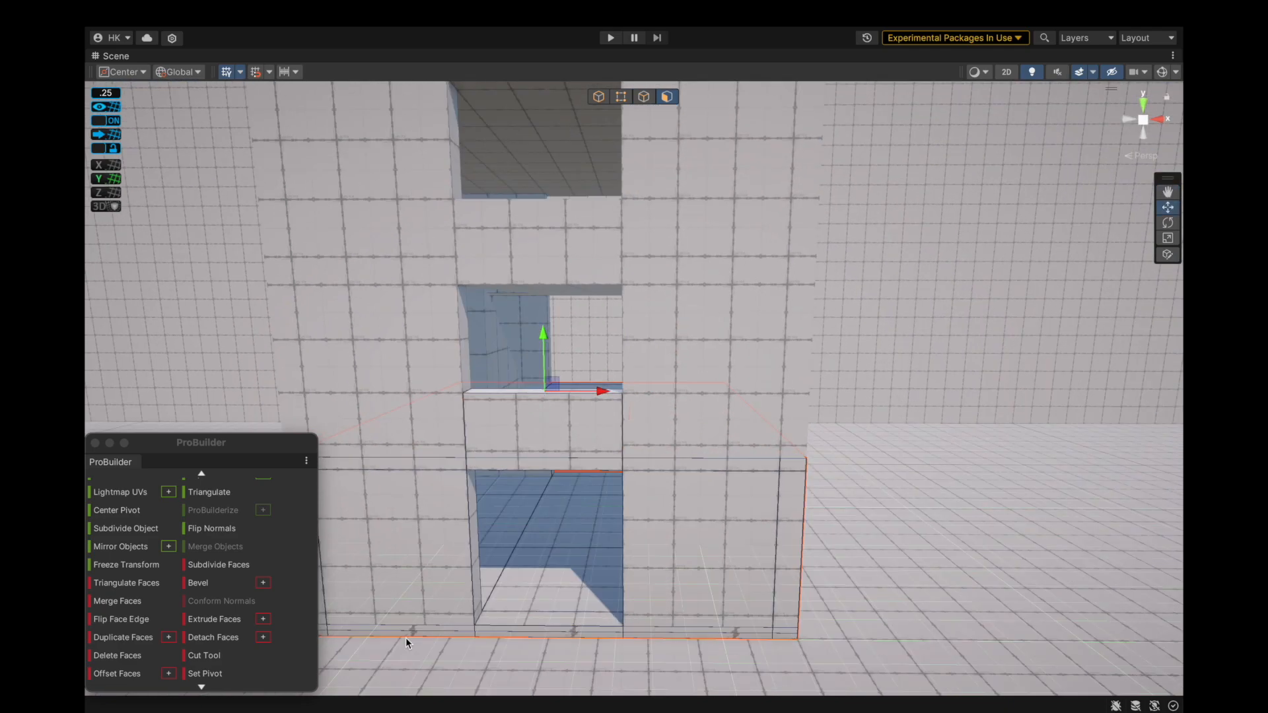
pyautogui.scroll(-4, 584, 261)
pyautogui.keyDown('alt'); pyautogui.moveTo(583, 260); pyautogui.dragTo(588, 315); pyautogui.keyUp('alt')
pyautogui.scroll(4, 587, 315)
pyautogui.click(588, 315)
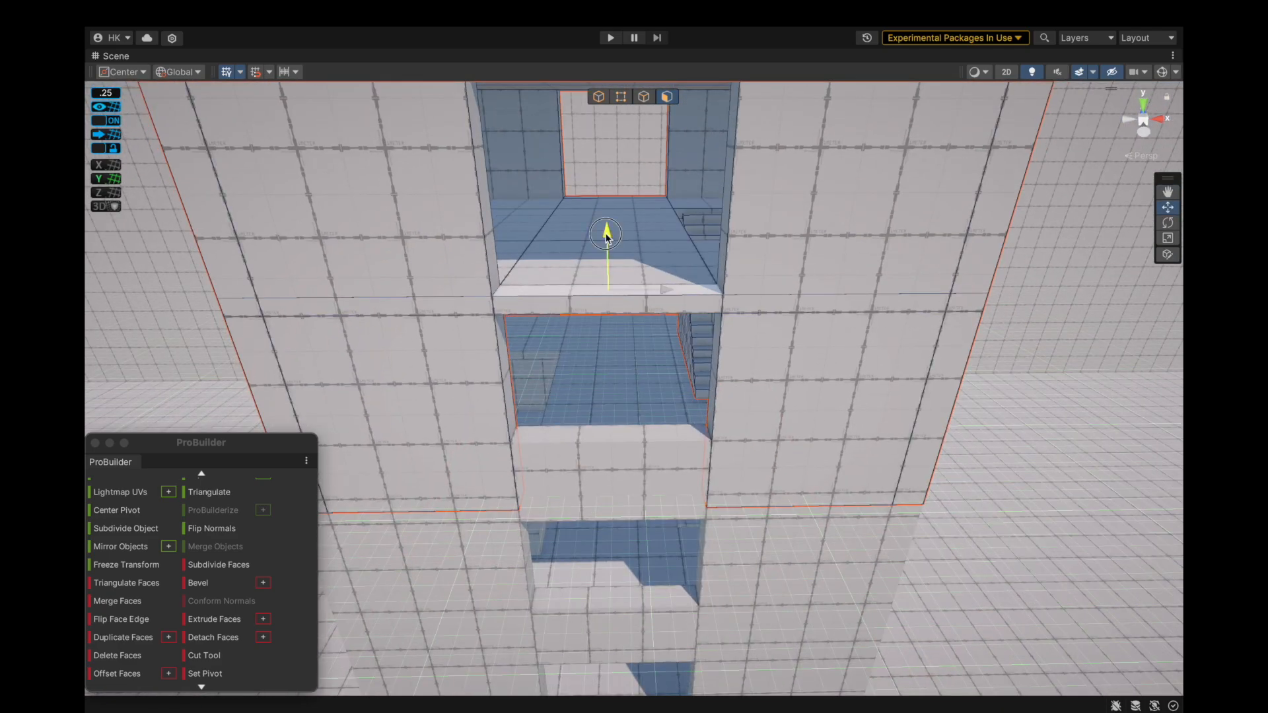
pyautogui.moveTo(611, 200); pyautogui.dragTo(630, 112)
# Extrude the threshold faces of the three upper doorways on the building's opposite side upward into low railing walls.
pyautogui.scroll(-5, 796, 271)
pyautogui.keyDown('alt'); pyautogui.moveTo(796, 271); pyautogui.dragTo(613, 646); pyautogui.keyUp('alt')
pyautogui.click(613, 645)
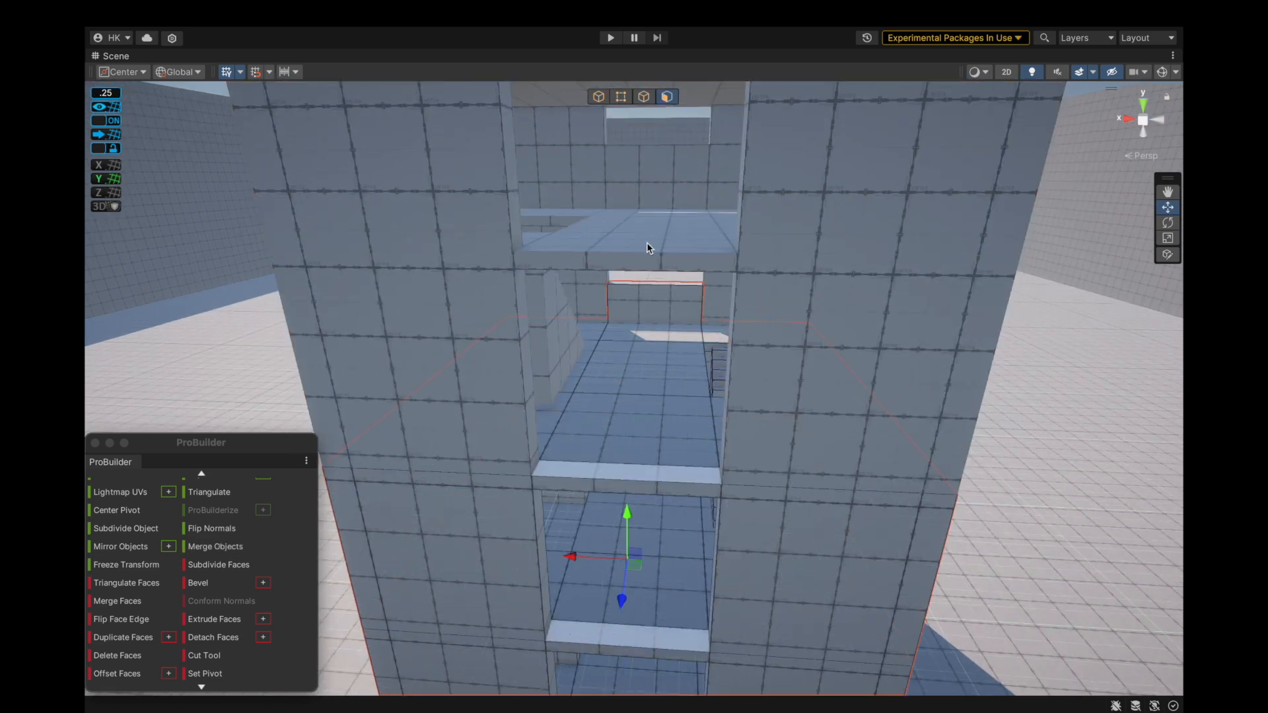
pyautogui.keyDown('alt'); pyautogui.moveTo(648, 248); pyautogui.dragTo(586, 394); pyautogui.keyUp('alt')
pyautogui.keyDown('shift'); pyautogui.click(586, 394); pyautogui.keyUp('shift')
pyautogui.scroll(-6, 631, 445)
pyautogui.keyDown('alt'); pyautogui.moveTo(638, 561); pyautogui.dragTo(648, 423); pyautogui.keyUp('alt')
pyautogui.scroll(2, 648, 423)
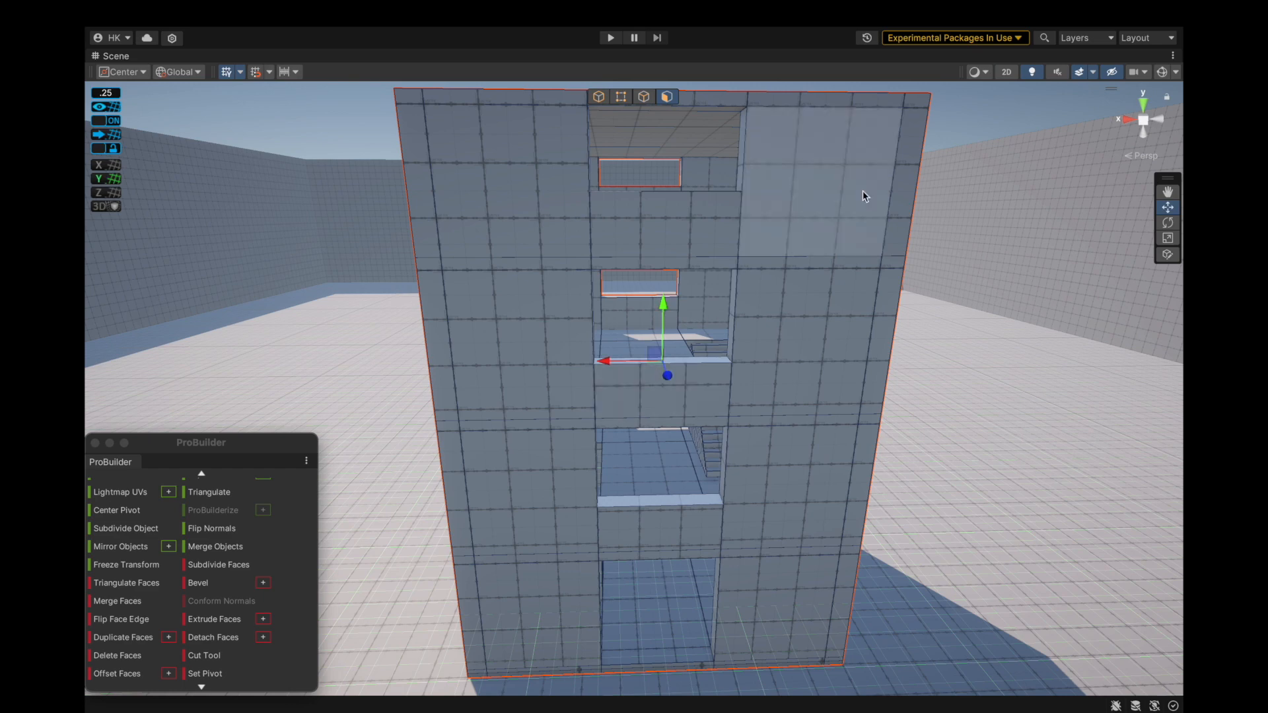
pyautogui.click(345, 122)
pyautogui.click(172, 12)
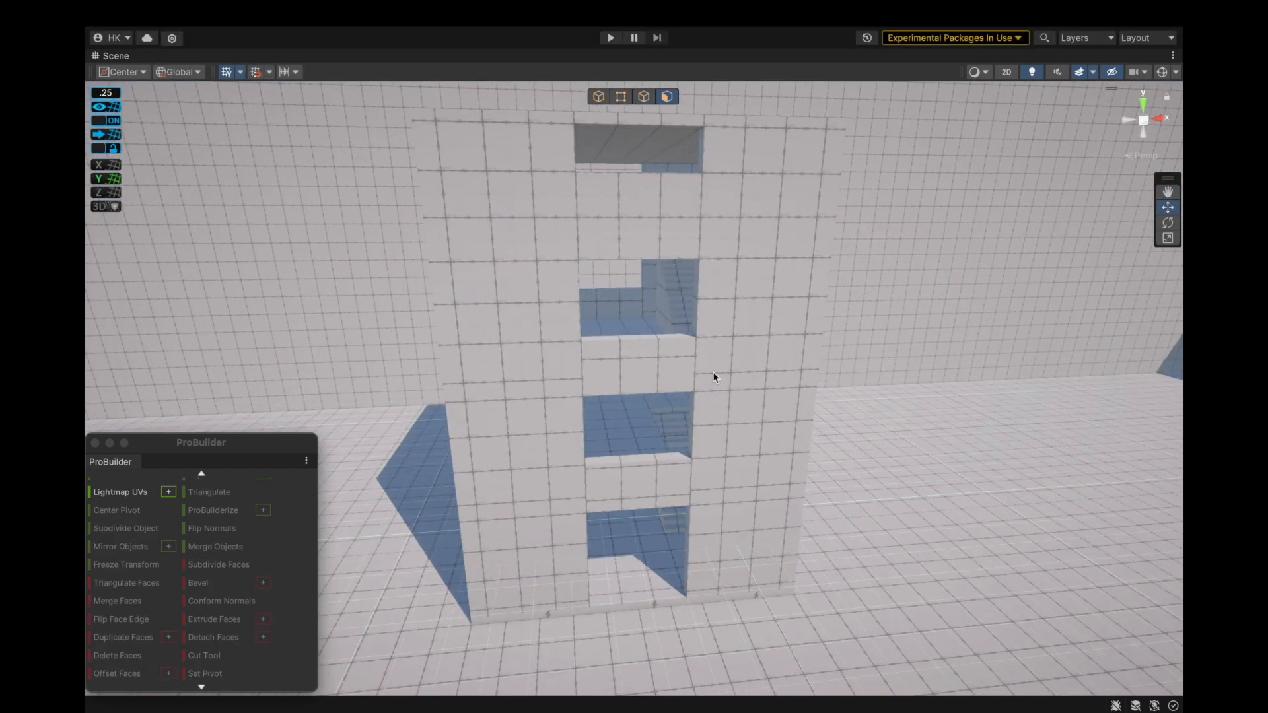
# Close the ProBuilder window and restore the full editor layout with the building in view.
pyautogui.scroll(-6, 712, 371)
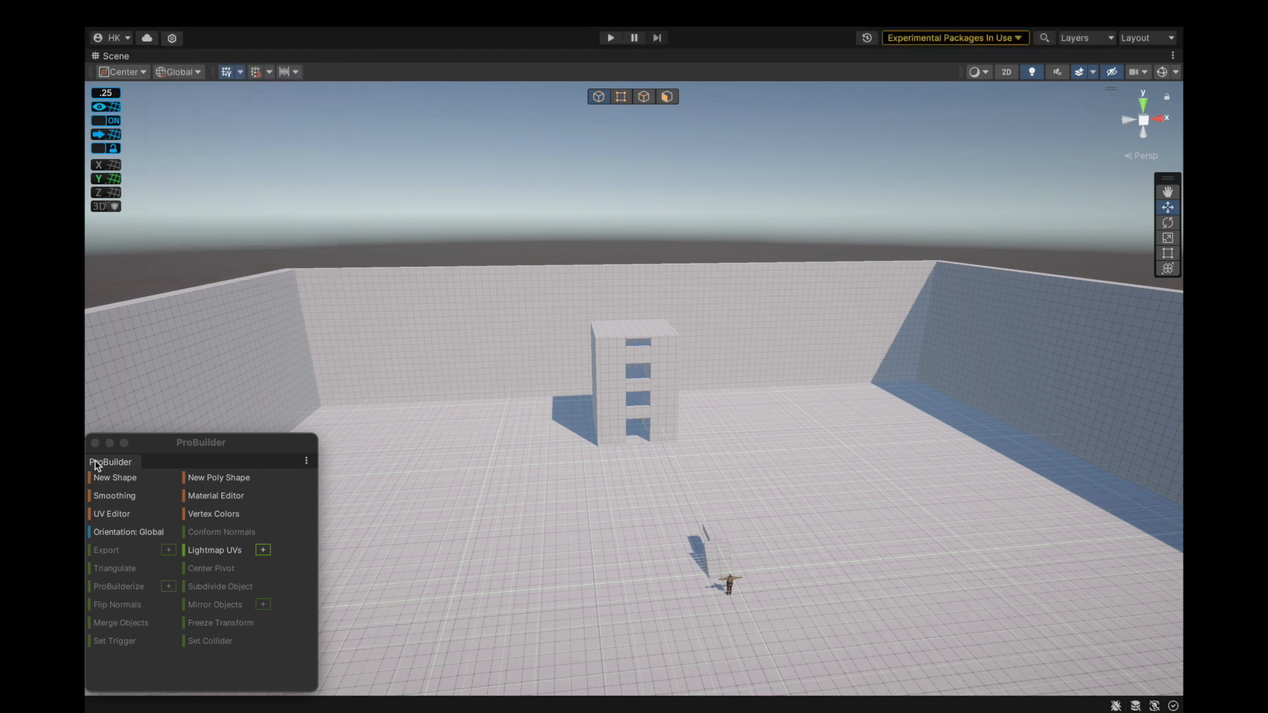
pyautogui.click(95, 443)
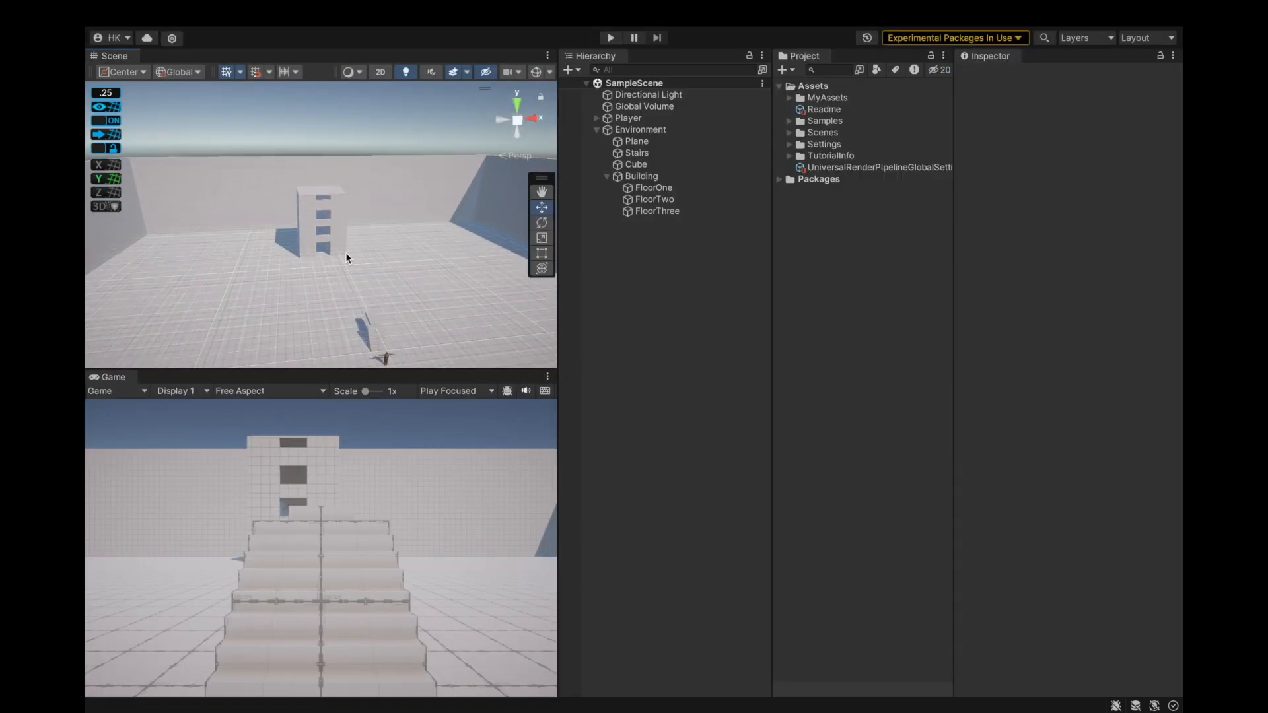
pyautogui.moveTo(346, 253)
pyautogui.keyDown('alt'); pyautogui.mouseDown()
pyautogui.moveTo(405, 197)
pyautogui.moveTo(360, 240)
pyautogui.mouseUp(); pyautogui.keyUp('alt')
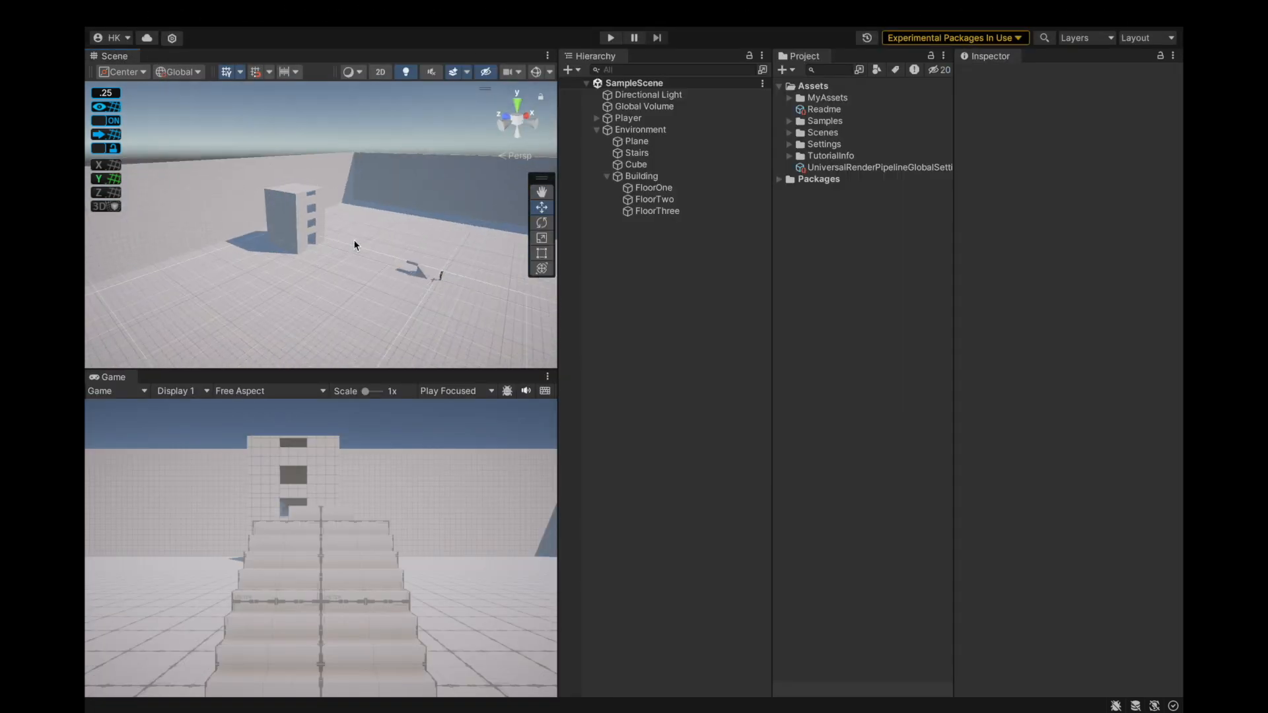
# Enter play mode and walk the player into the building's ground floor and up its first stairs.
pyautogui.click(610, 38)
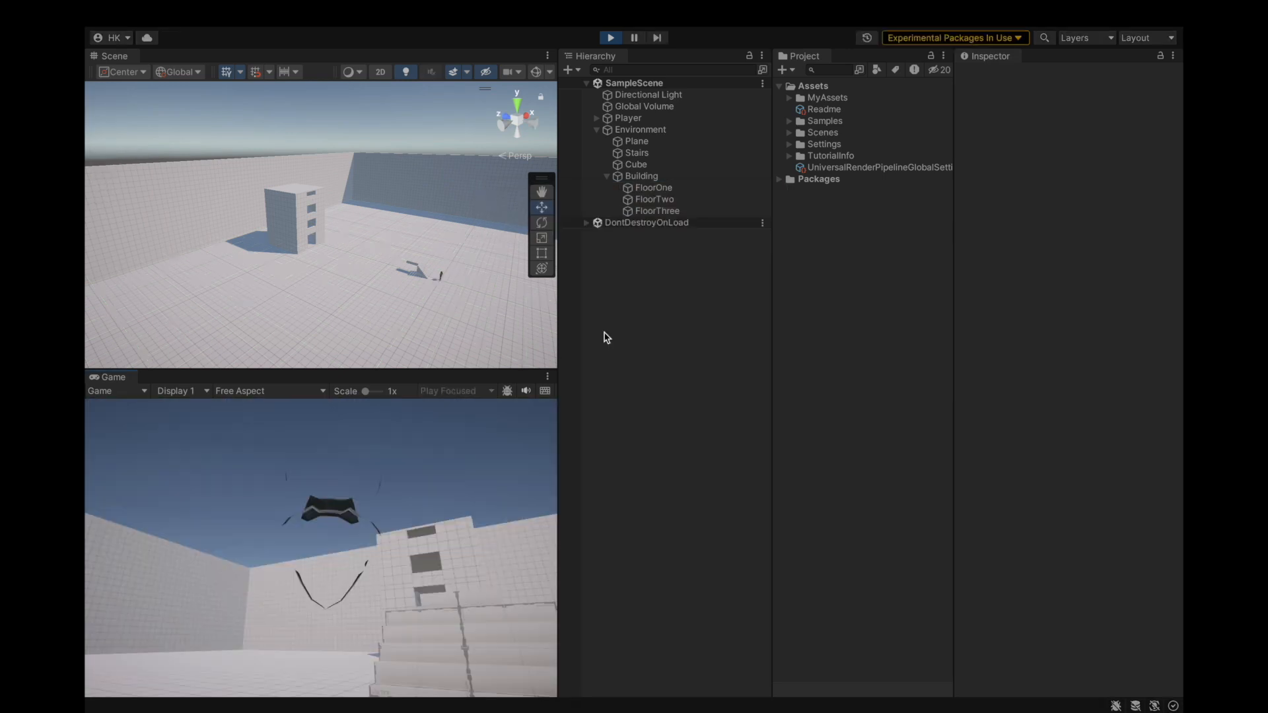
pyautogui.press('w')
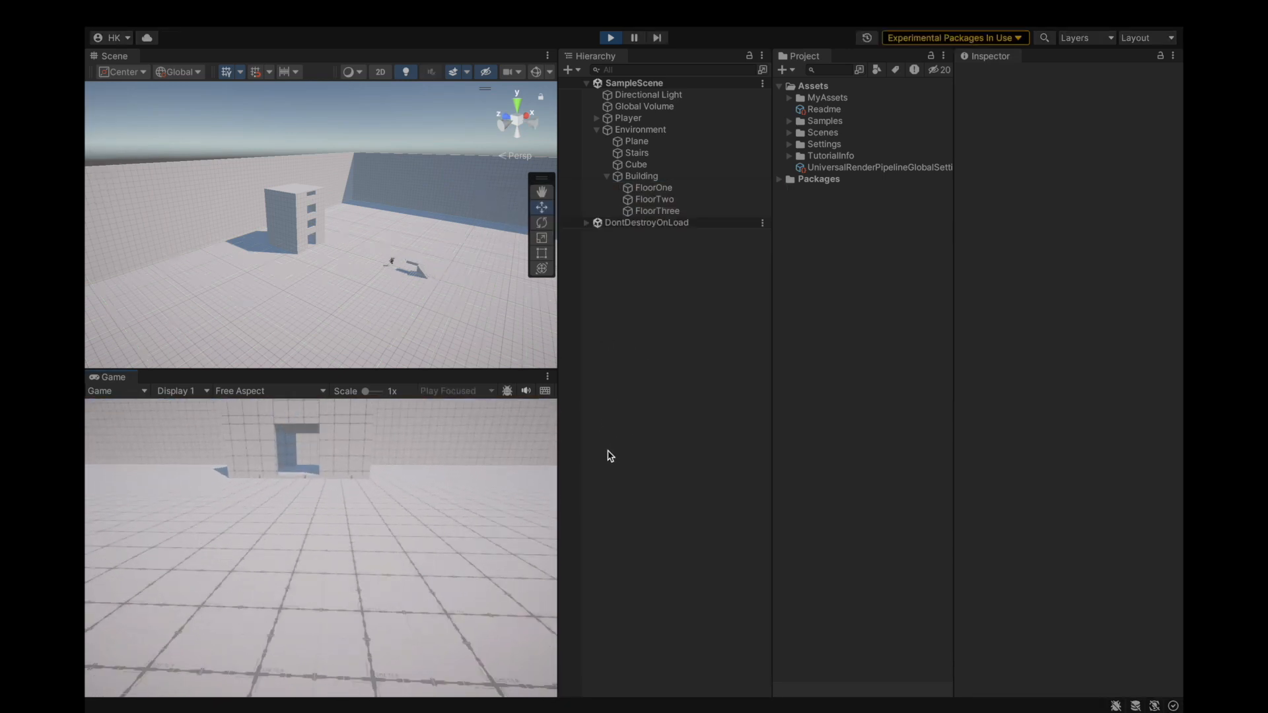
pyautogui.press('w')
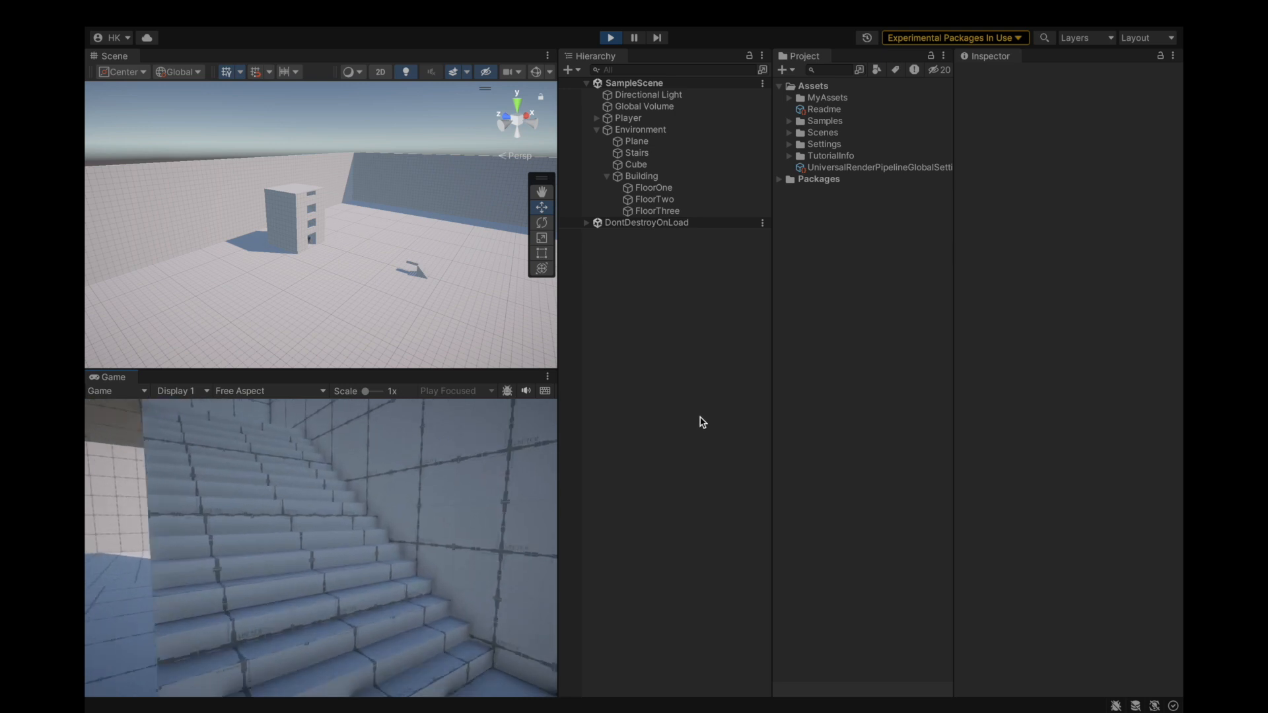
pyautogui.press('w')
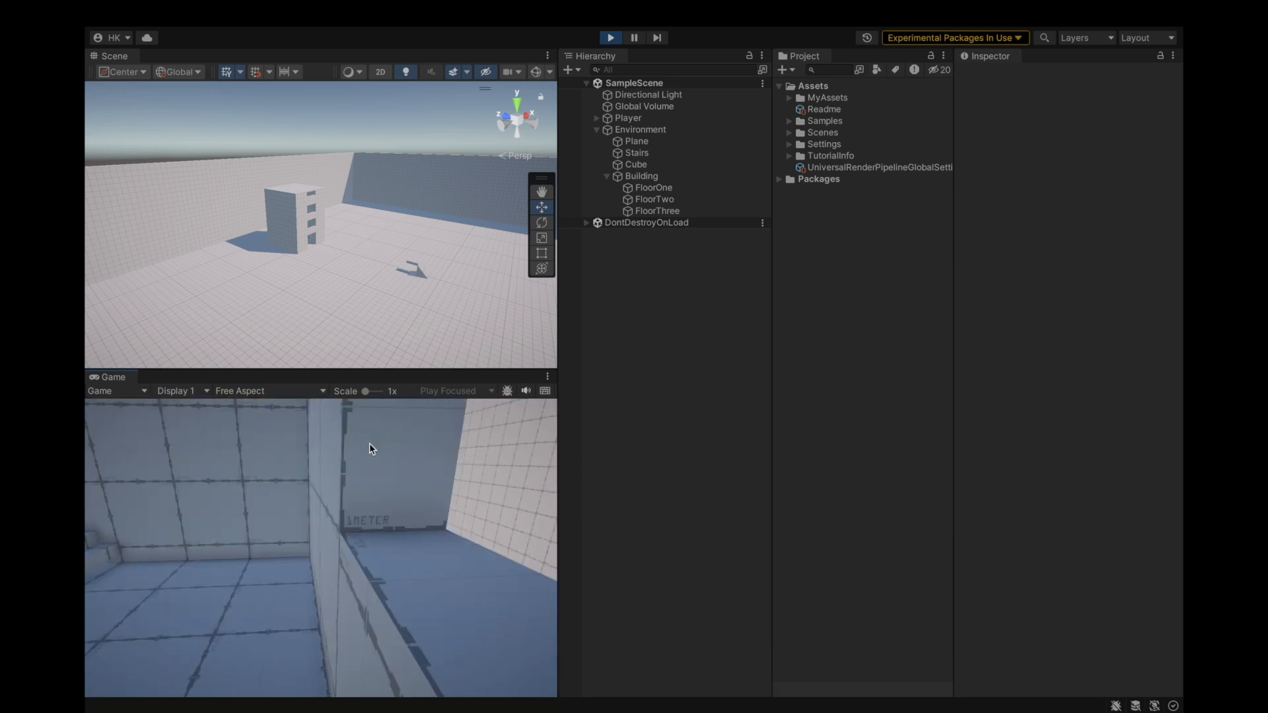
pyautogui.press('w')
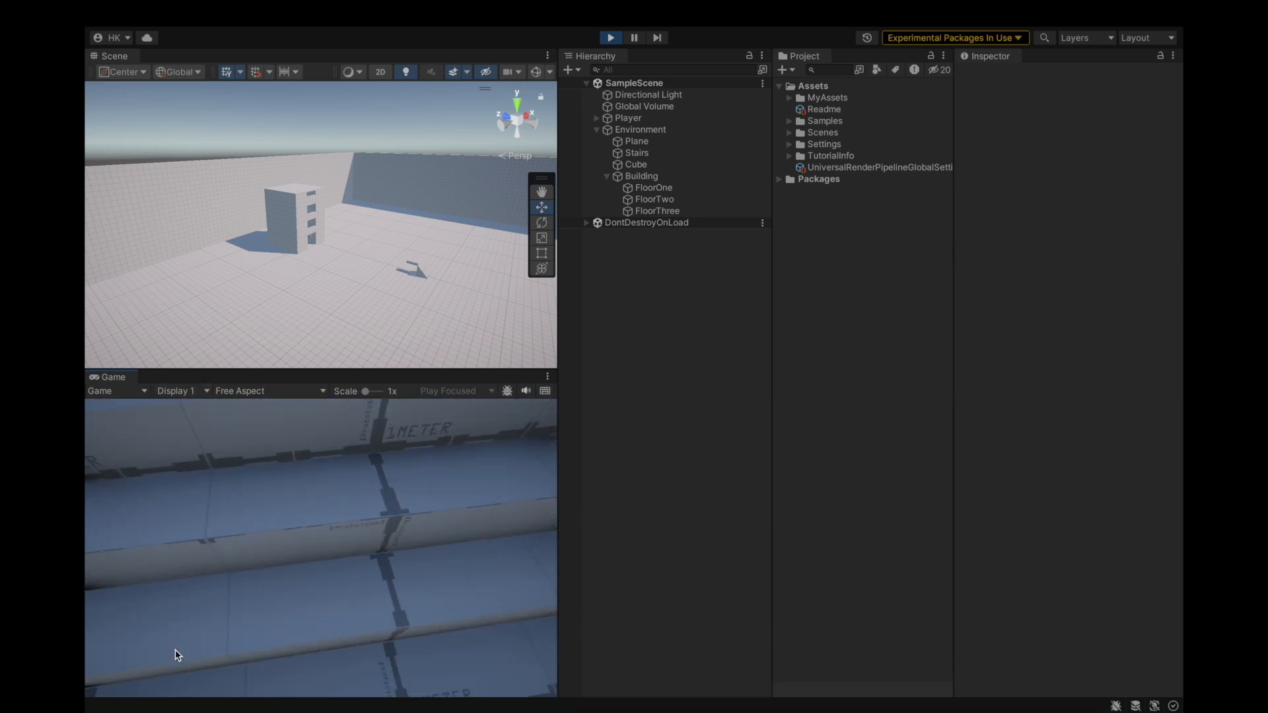
pyautogui.press('s')
pyautogui.press('s')
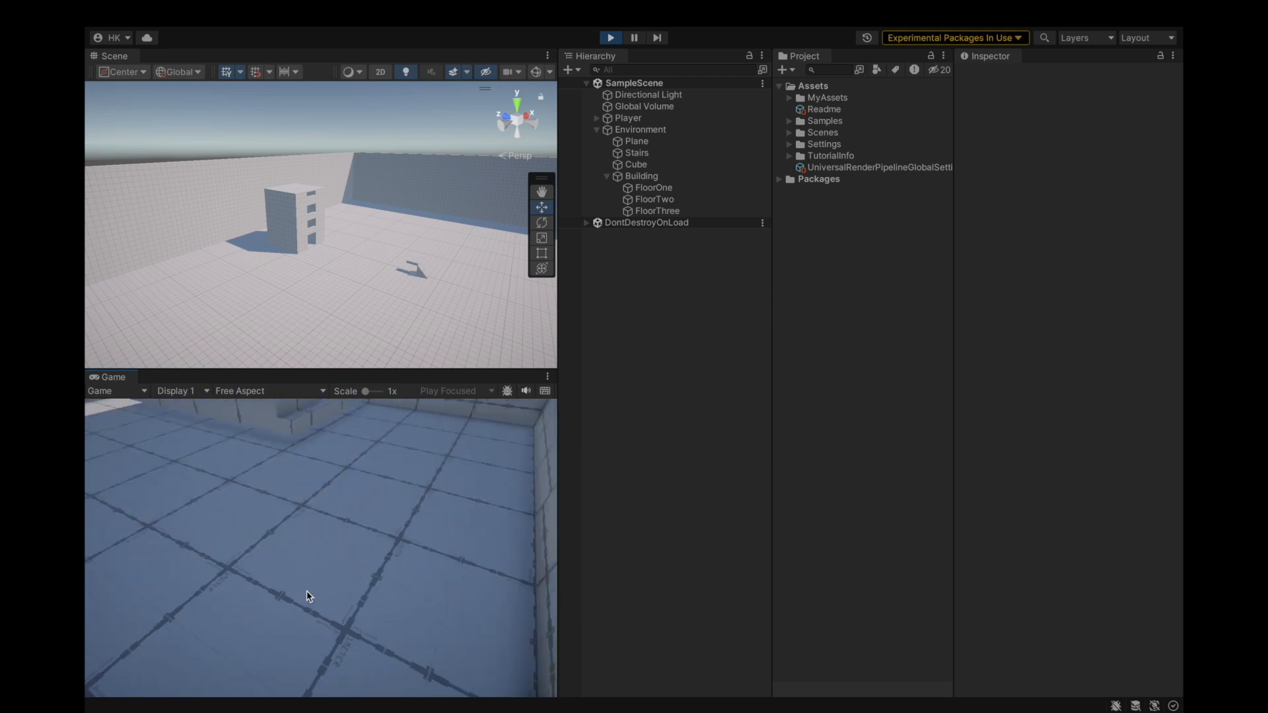
# Walk the player up the remaining stairs to the roofed top storey to test the stairwells.
pyautogui.press('a')
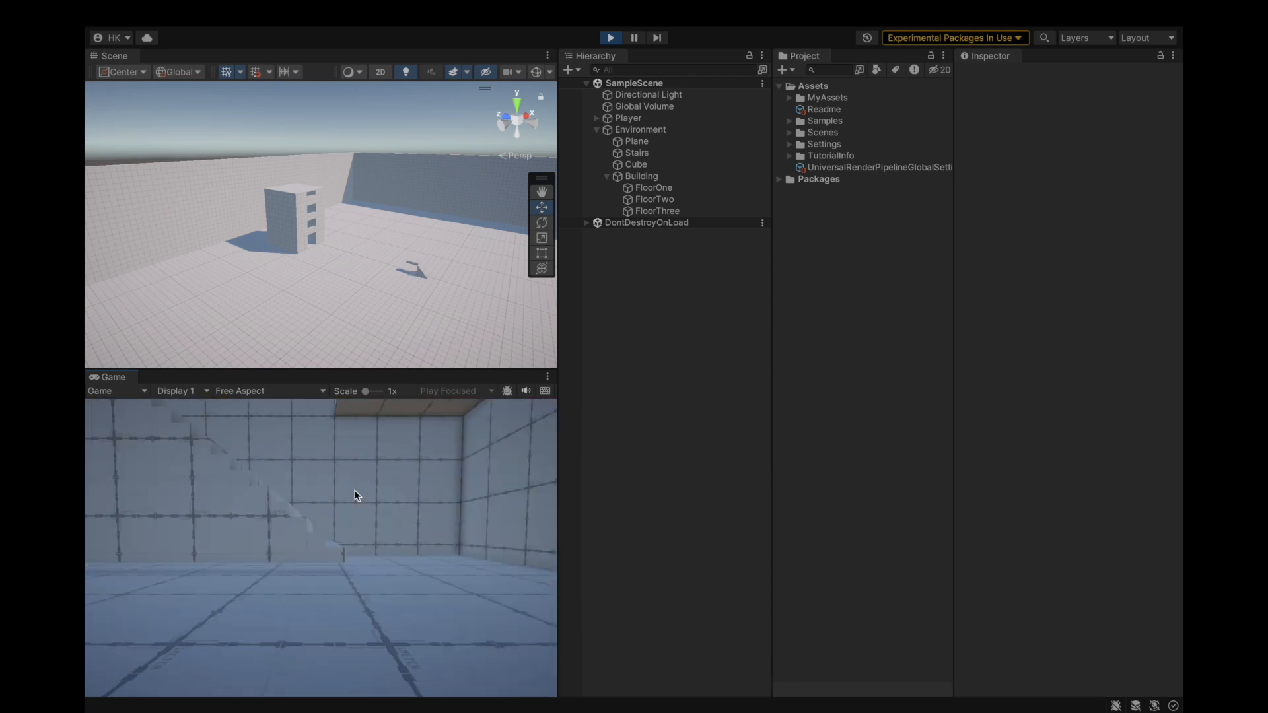
pyautogui.press('w')
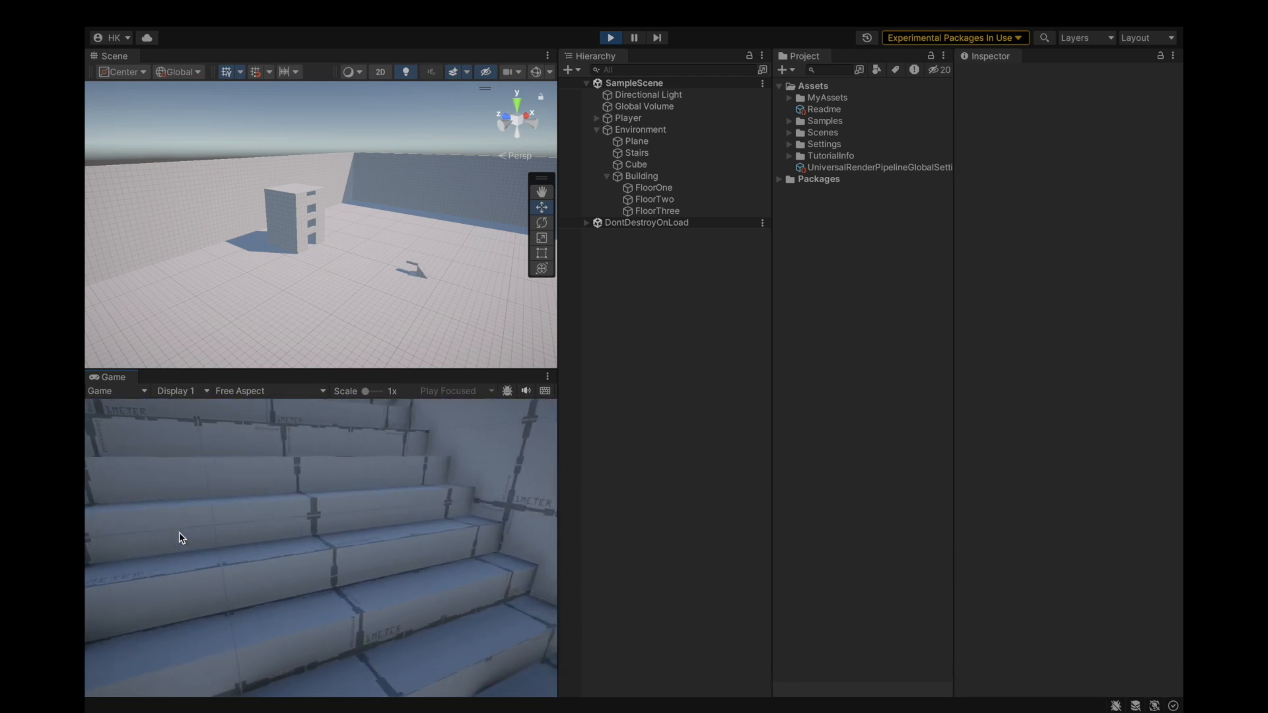
pyautogui.press('w')
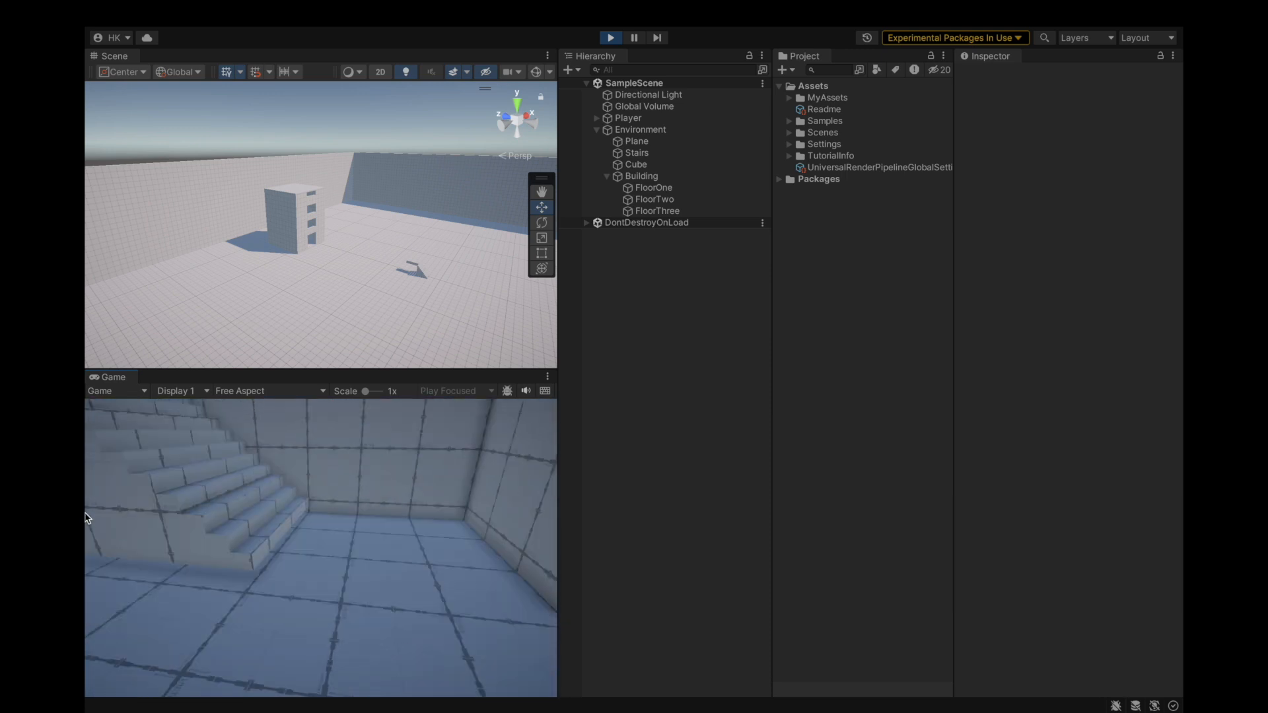
pyautogui.press('w')
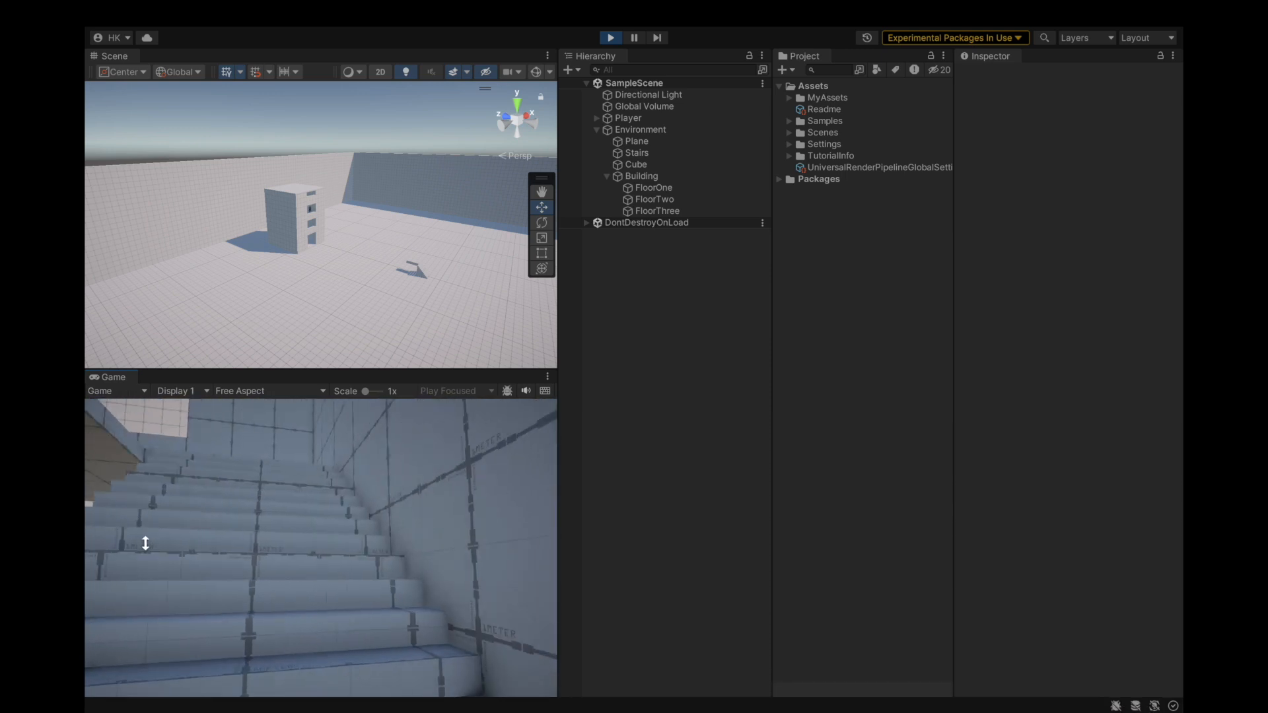
pyautogui.press('w')
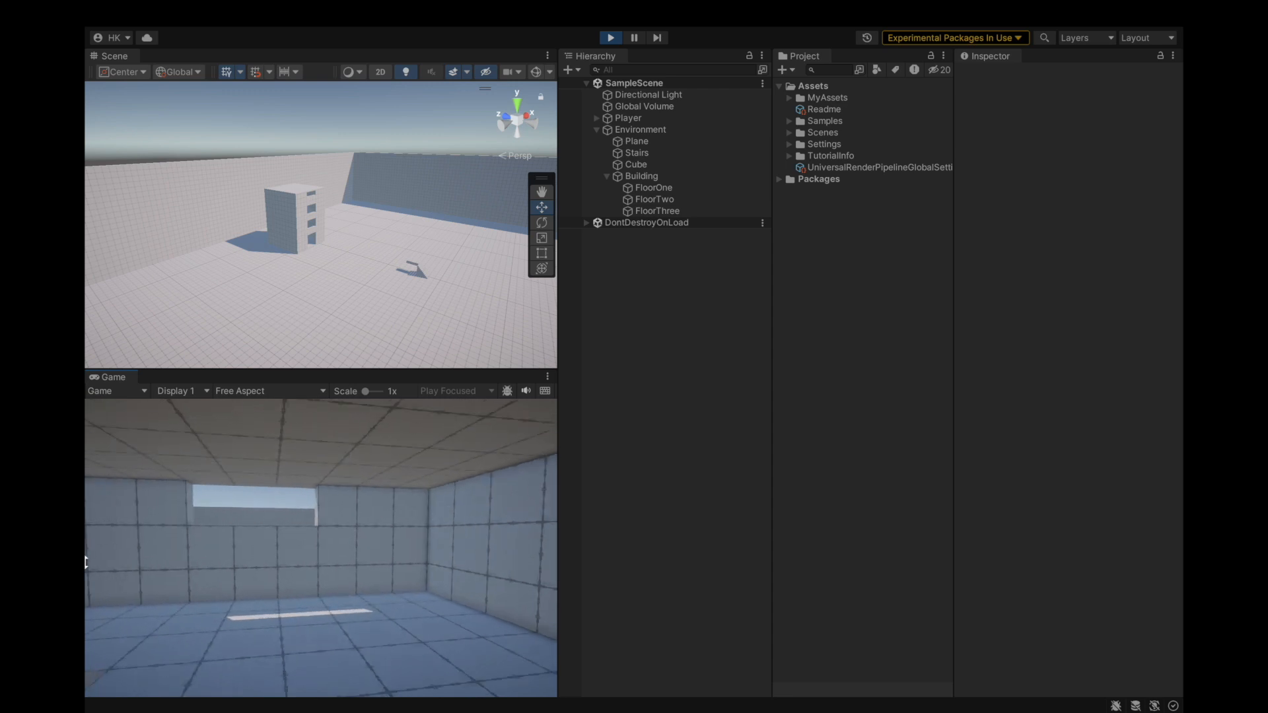
pyautogui.press('w')
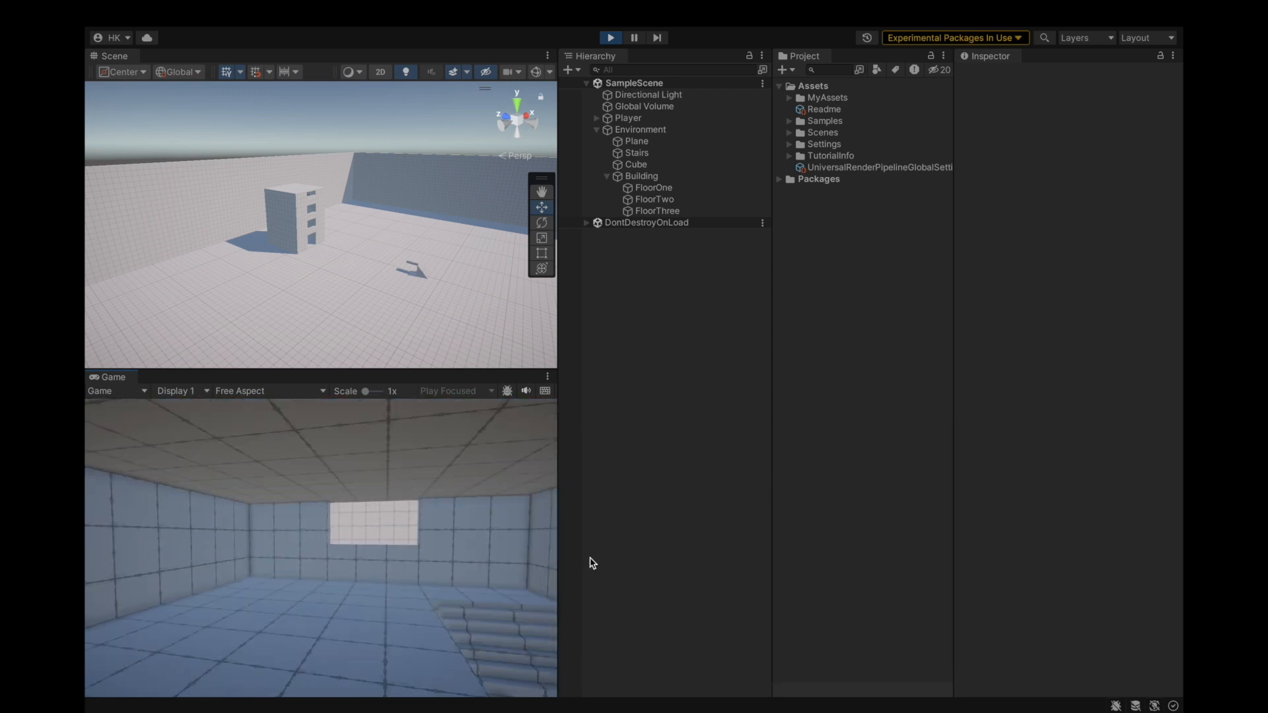
# Test the upper openings and the stairs back down with the player, and exit play mode.
pyautogui.press('w')
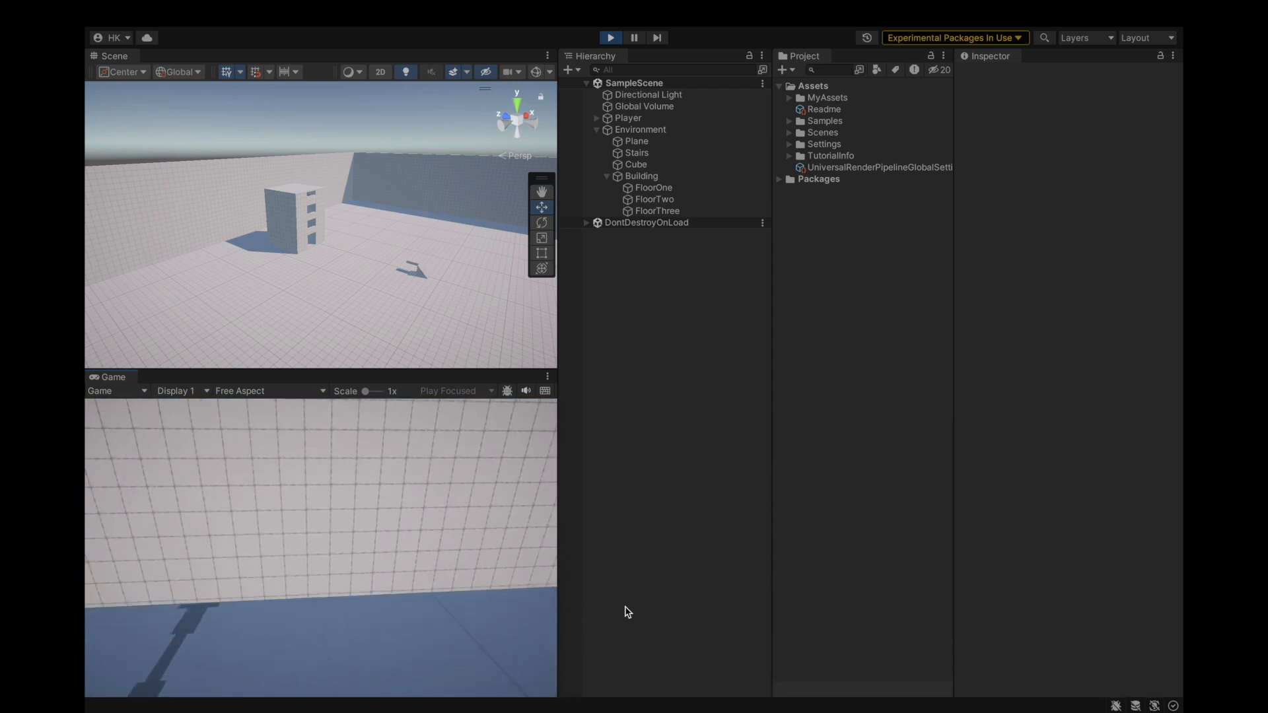
pyautogui.press('w')
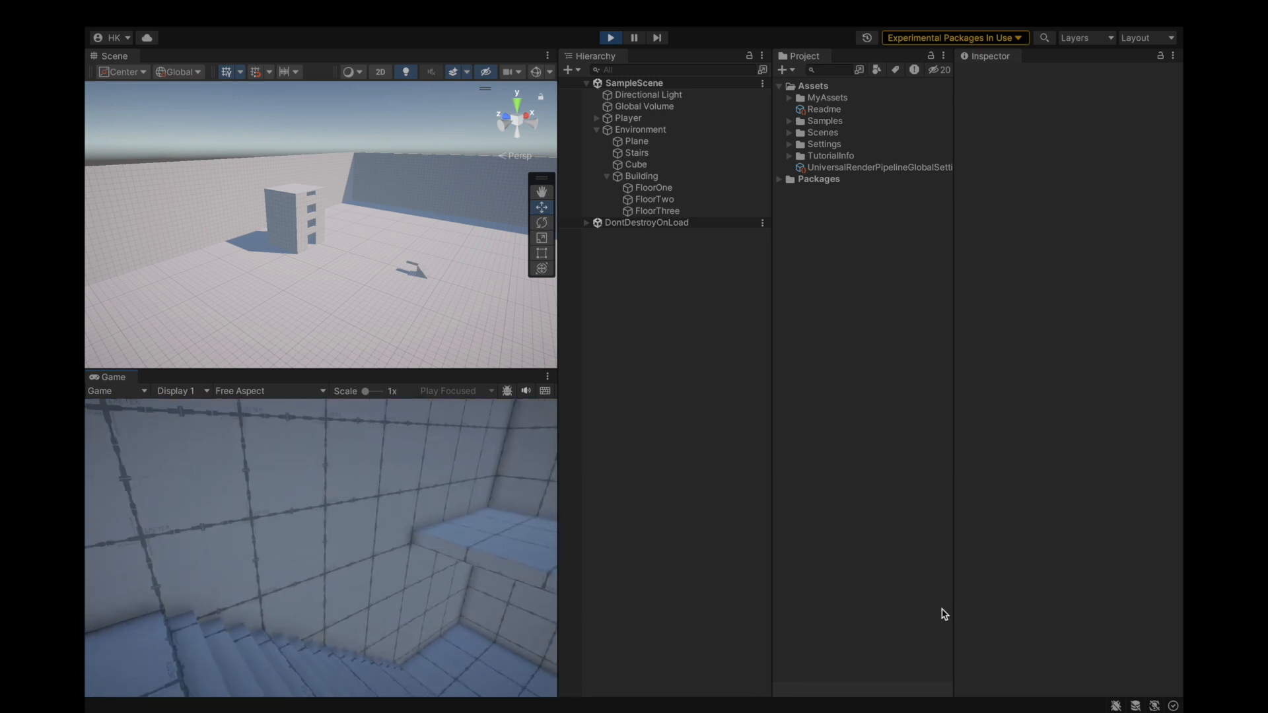
pyautogui.press('w')
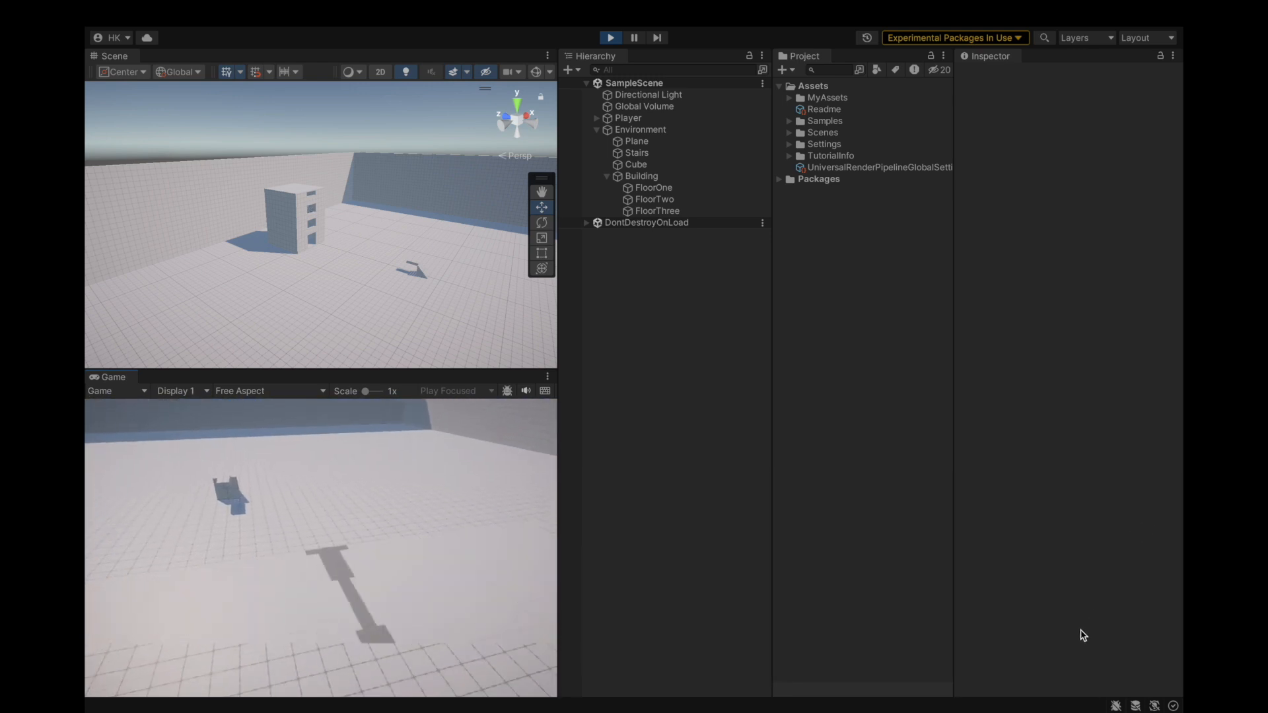
pyautogui.press('w')
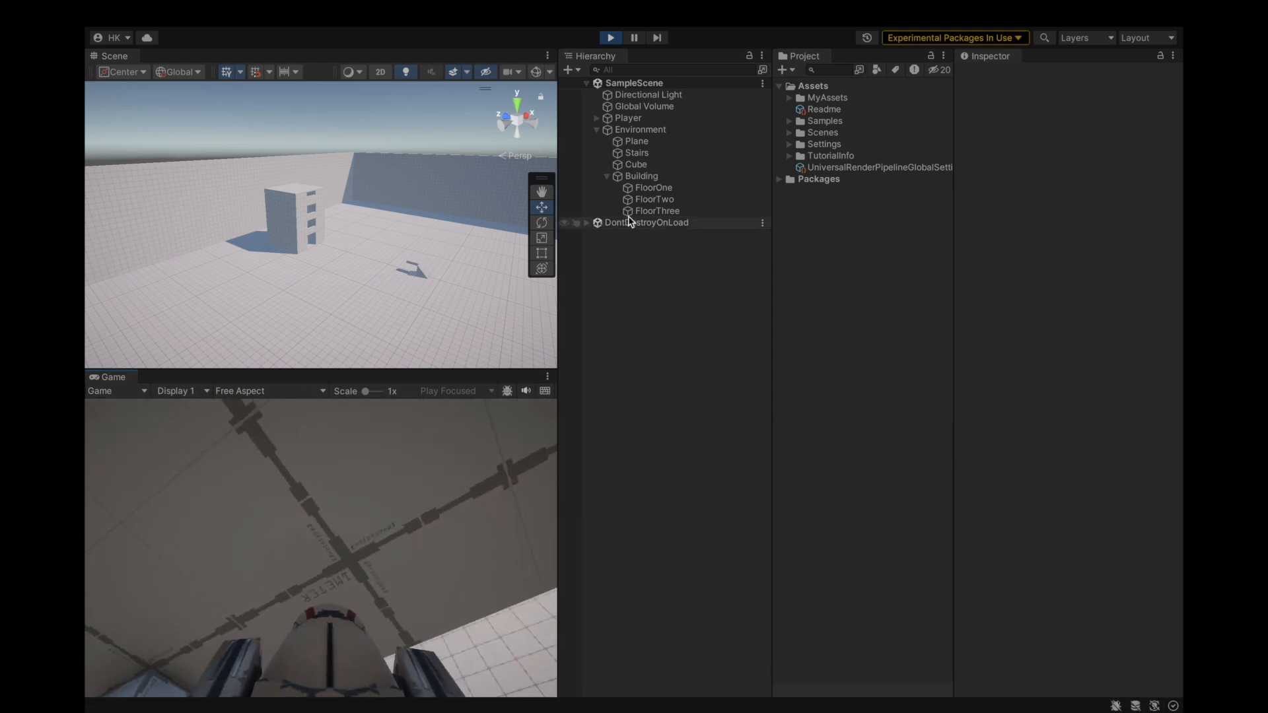
pyautogui.click(611, 38)
# Examine the building's exterior from several sides in the Scene view.
pyautogui.scroll(8, 272, 303)
pyautogui.scroll(3, 226, 240)
pyautogui.keyDown('alt'); pyautogui.moveTo(179, 215); pyautogui.dragTo(323, 247); pyautogui.keyUp('alt')
pyautogui.click(319, 245)
pyautogui.scroll(-5, 319, 248)
pyautogui.scroll(-5, 319, 244)
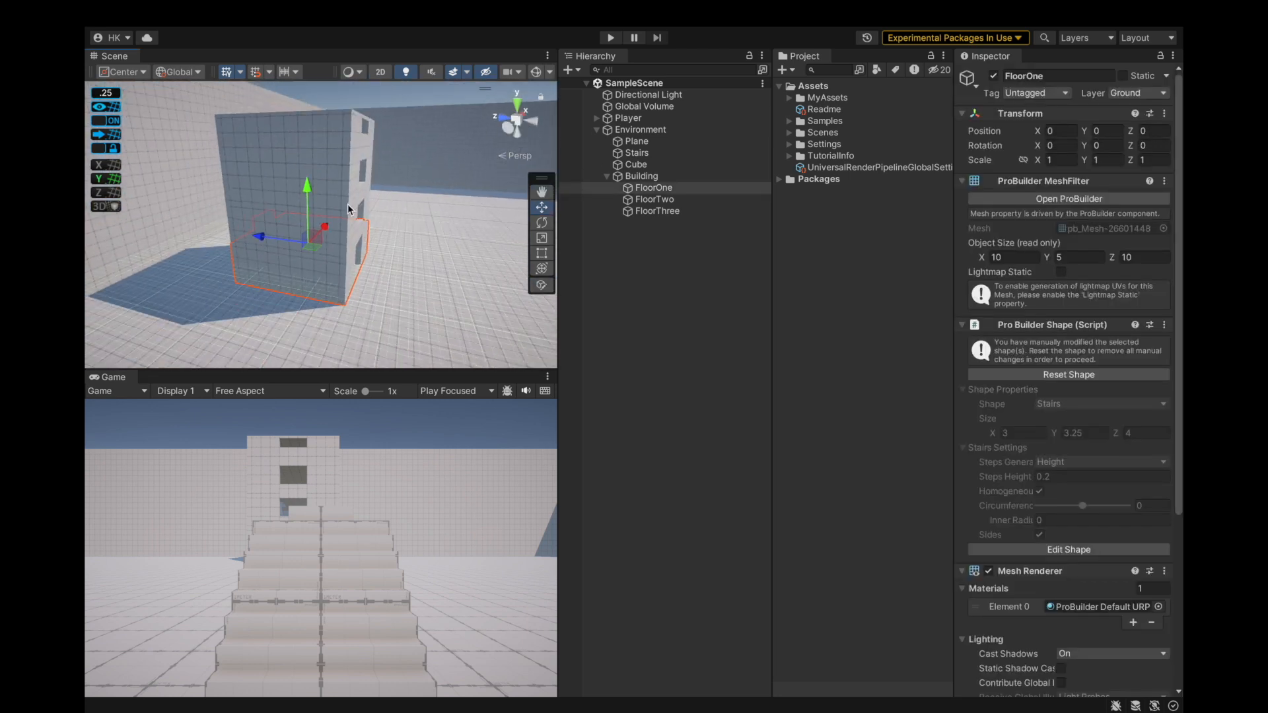
pyautogui.click(249, 239)
pyautogui.scroll(-4, 249, 239)
pyautogui.keyDown('alt'); pyautogui.moveTo(248, 239); pyautogui.dragTo(396, 244); pyautogui.keyUp('alt')
pyautogui.click(175, 13)
pyautogui.click(174, 199)
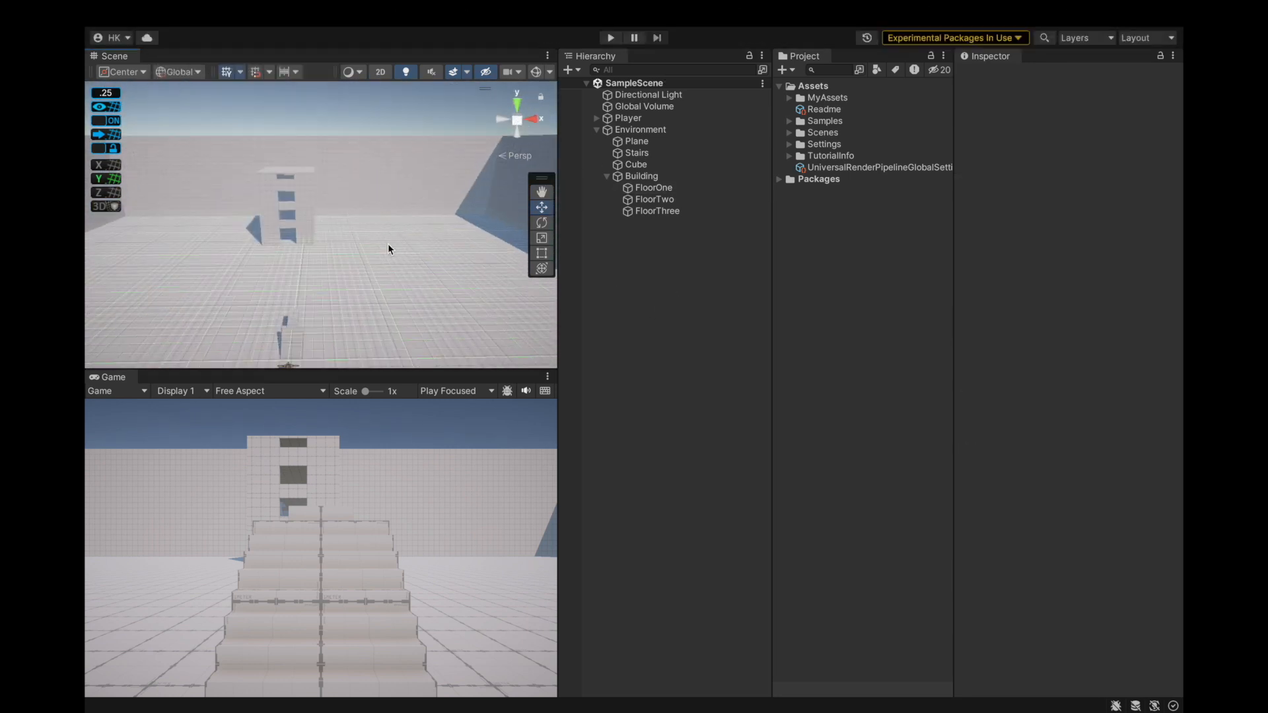
# Reopen the ProBuilder window and maximise the Scene view on the open floor beside the building.
pyautogui.keyDown('alt'); pyautogui.moveTo(310, 251); pyautogui.dragTo(423, 252); pyautogui.keyUp('alt')
pyautogui.scroll(-3, 423, 253)
pyautogui.scroll(5, 423, 252)
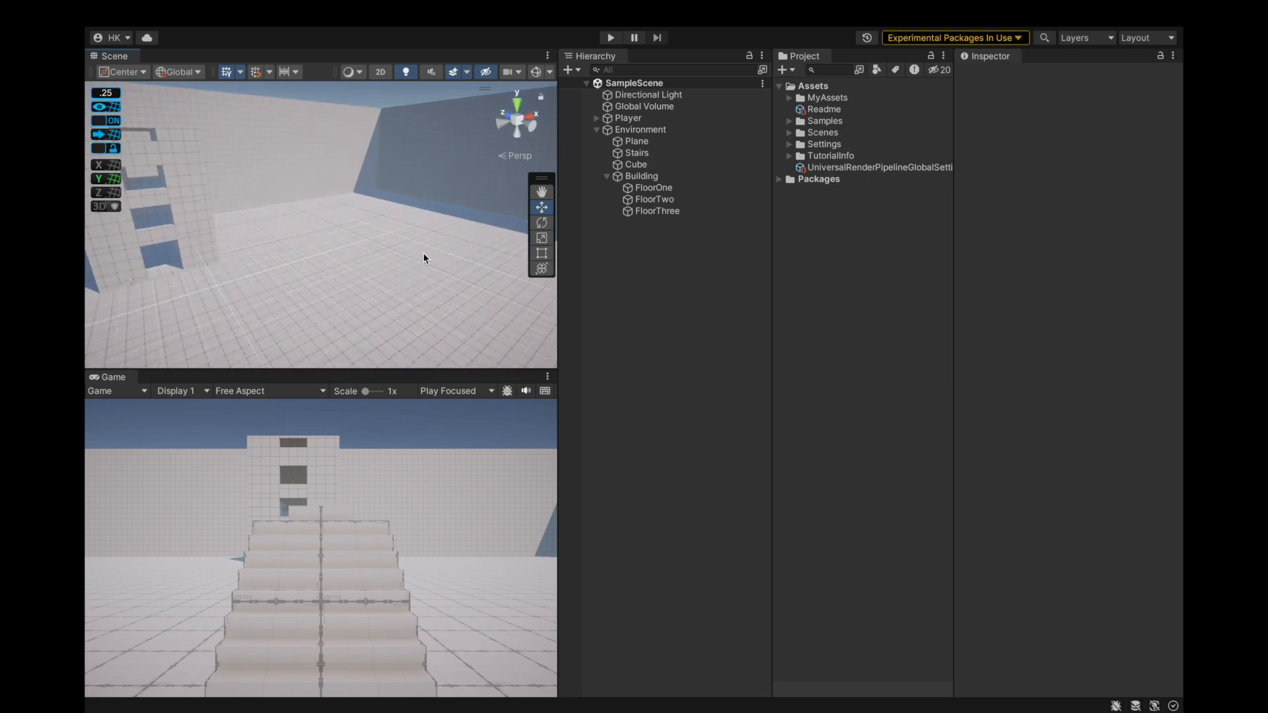
pyautogui.moveTo(611, 5)
pyautogui.click(647, 63)
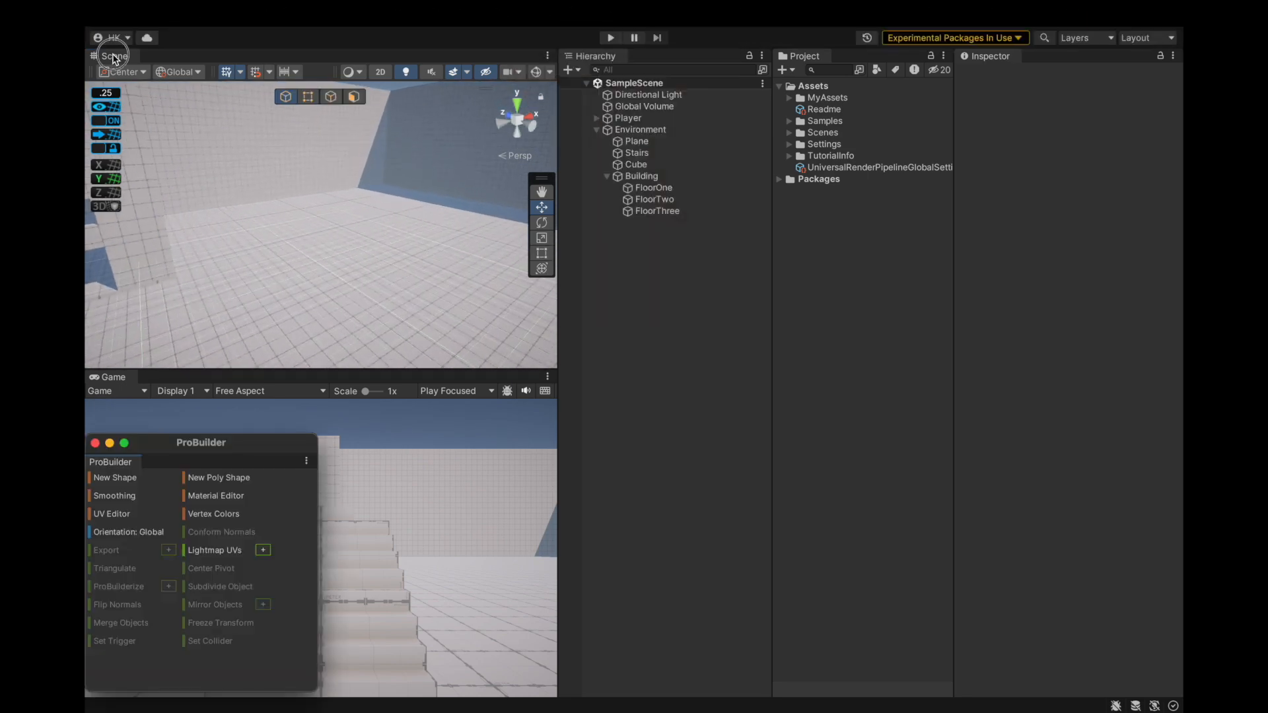
pyautogui.hotkey('shift', 'space')
# Start a new ProBuilder shape, try the Torus and Arch types, and set its size to 1 × 1 × 1.
pyautogui.click(132, 478)
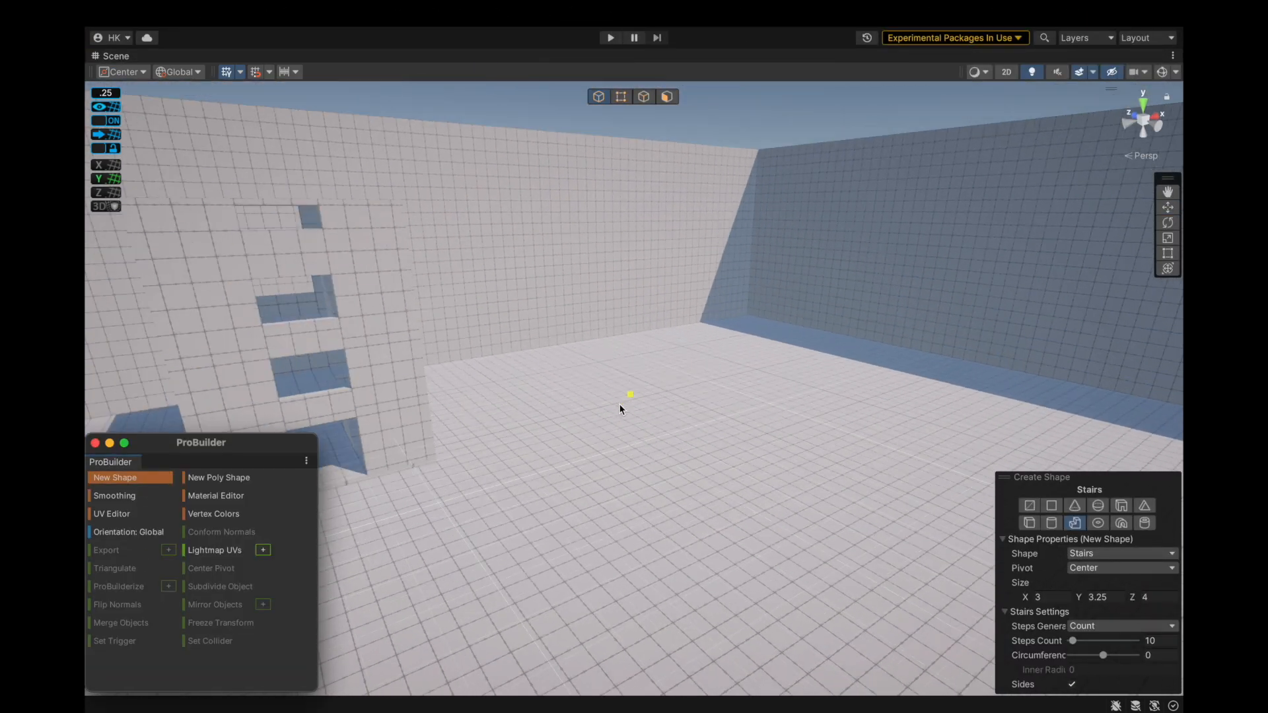
pyautogui.click(1090, 554)
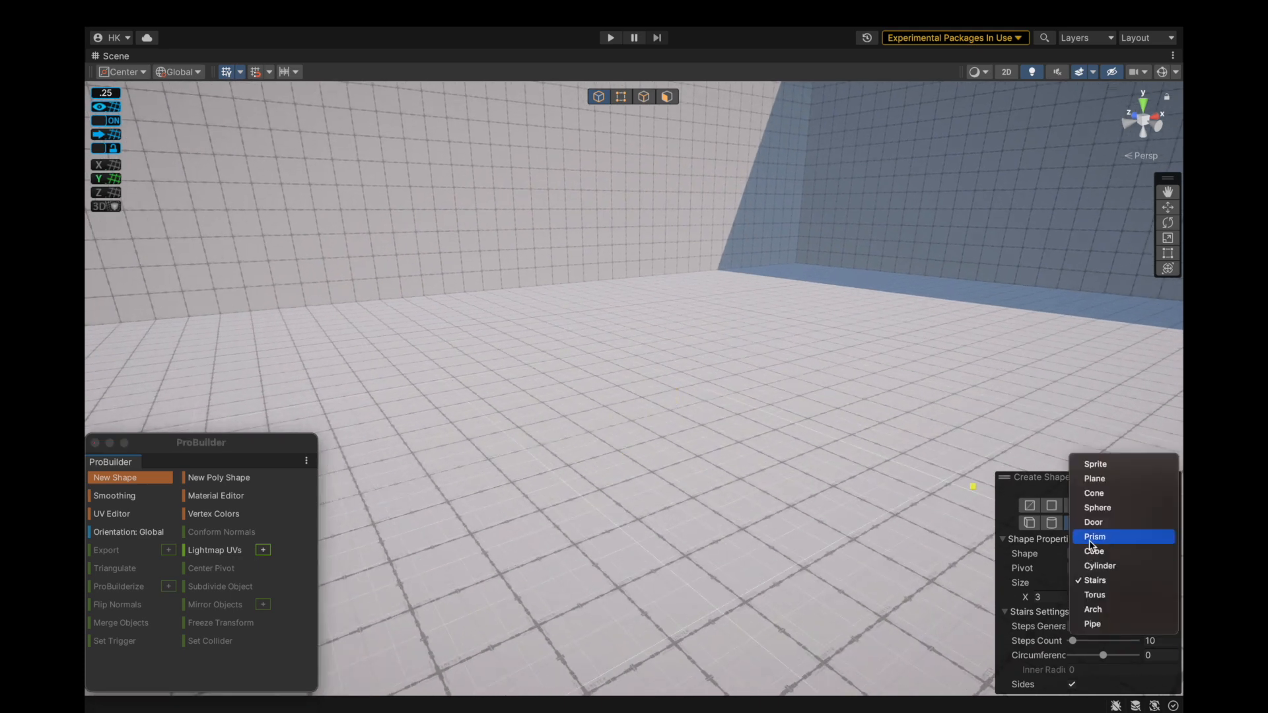
pyautogui.click(1114, 595)
pyautogui.click(702, 441)
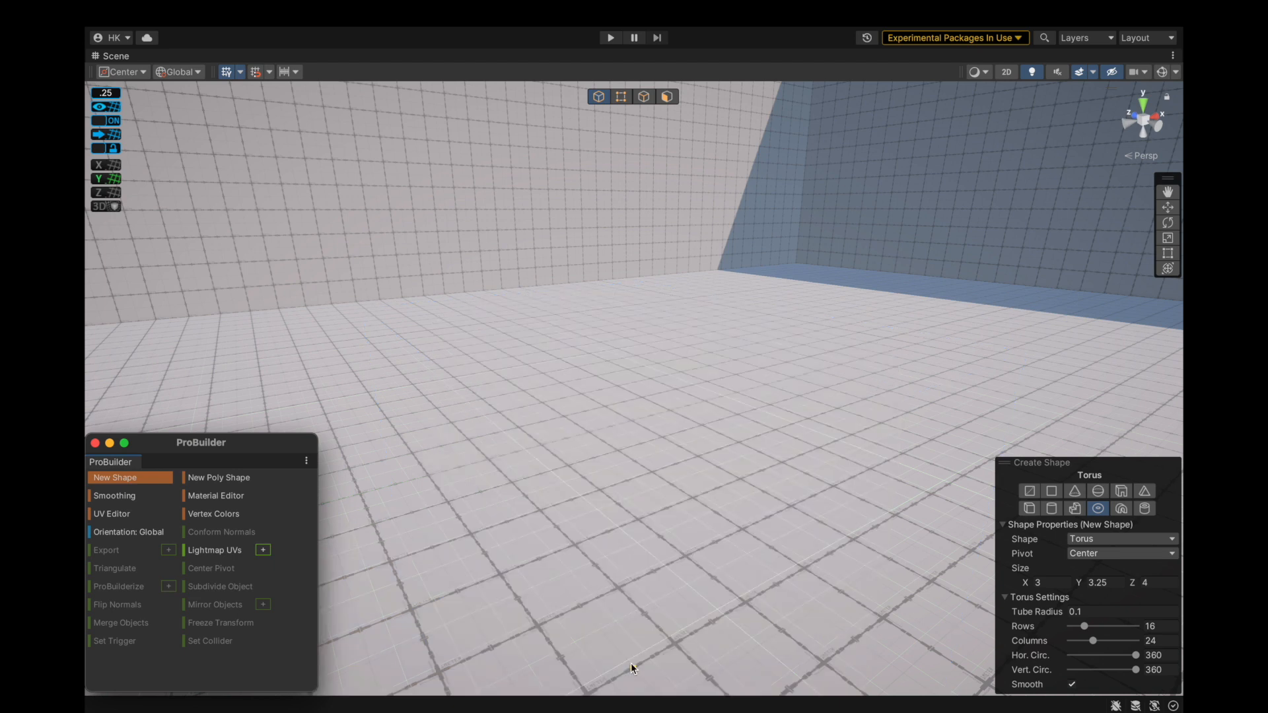
pyautogui.click(1083, 539)
pyautogui.click(1069, 584)
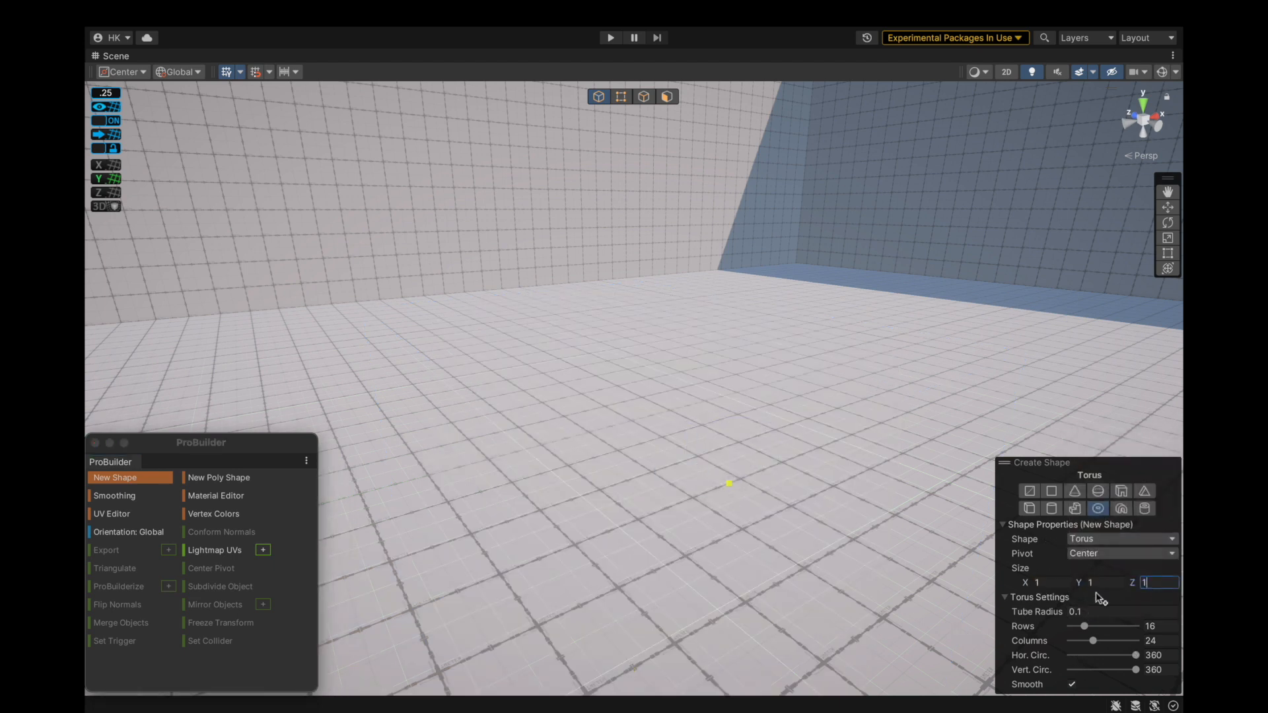
pyautogui.click(1098, 540)
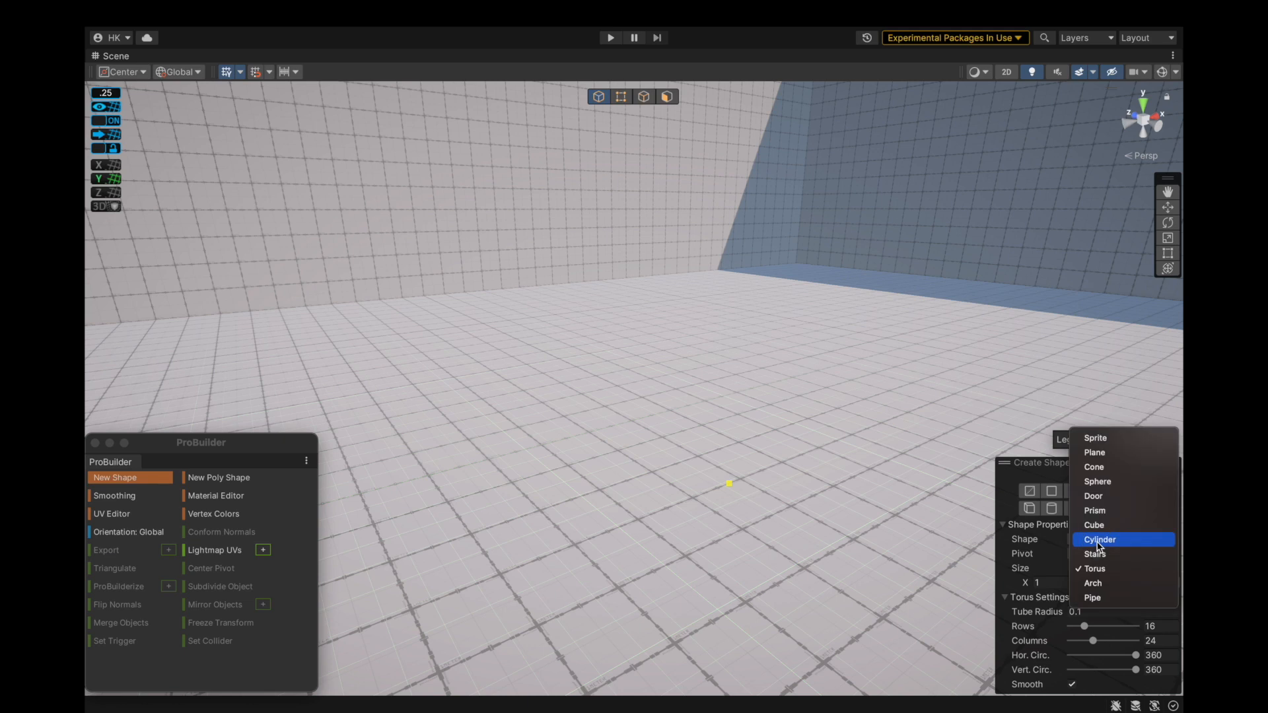
pyautogui.click(1094, 583)
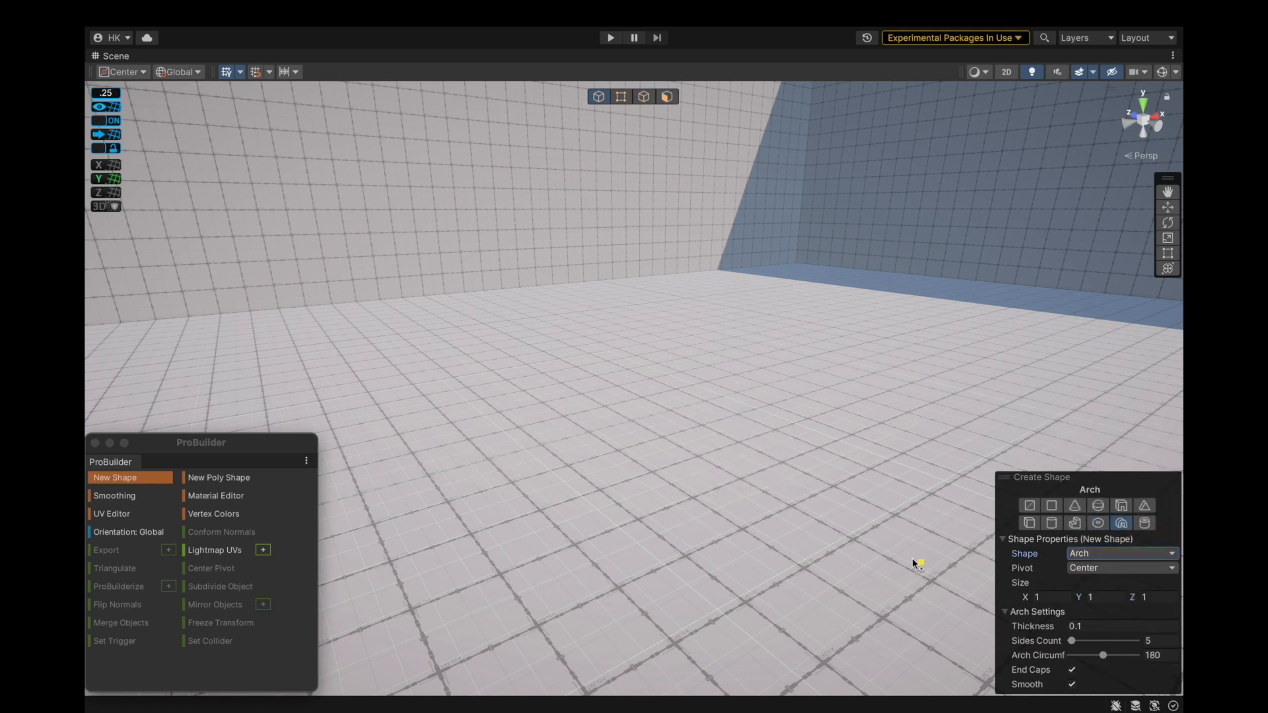
# Switch the new shape to Prism and place it 4 × 1 × 2 in size on the open floor beside the building.
pyautogui.click(1145, 507)
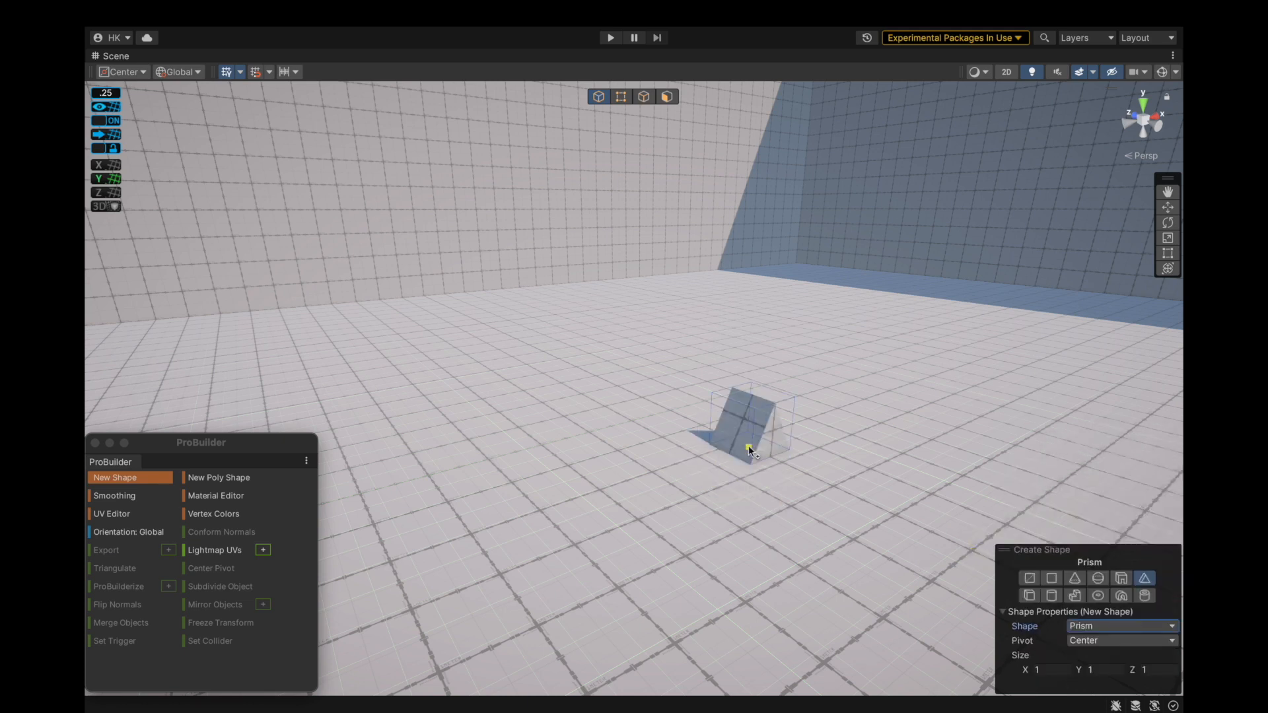
pyautogui.write('2')
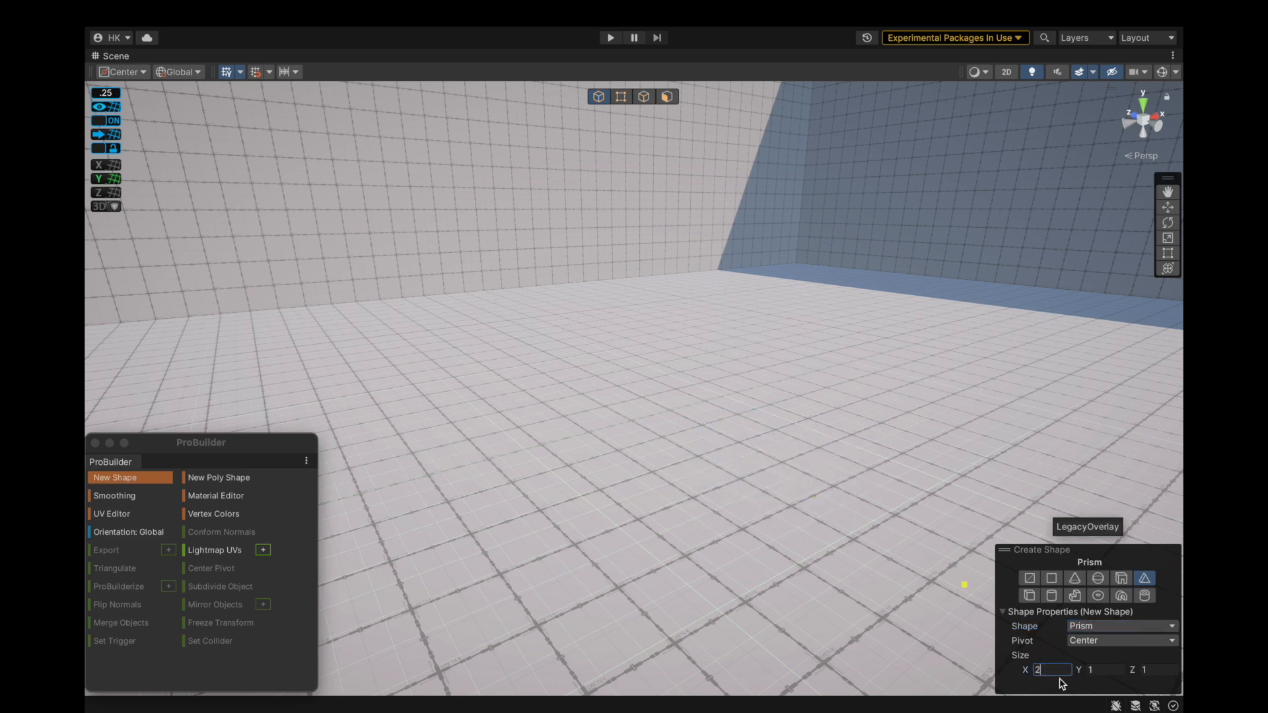
pyautogui.click(1156, 670)
pyautogui.write('2')
pyautogui.click(664, 514)
pyautogui.keyDown('alt'); pyautogui.moveTo(664, 514); pyautogui.dragTo(521, 537); pyautogui.keyUp('alt')
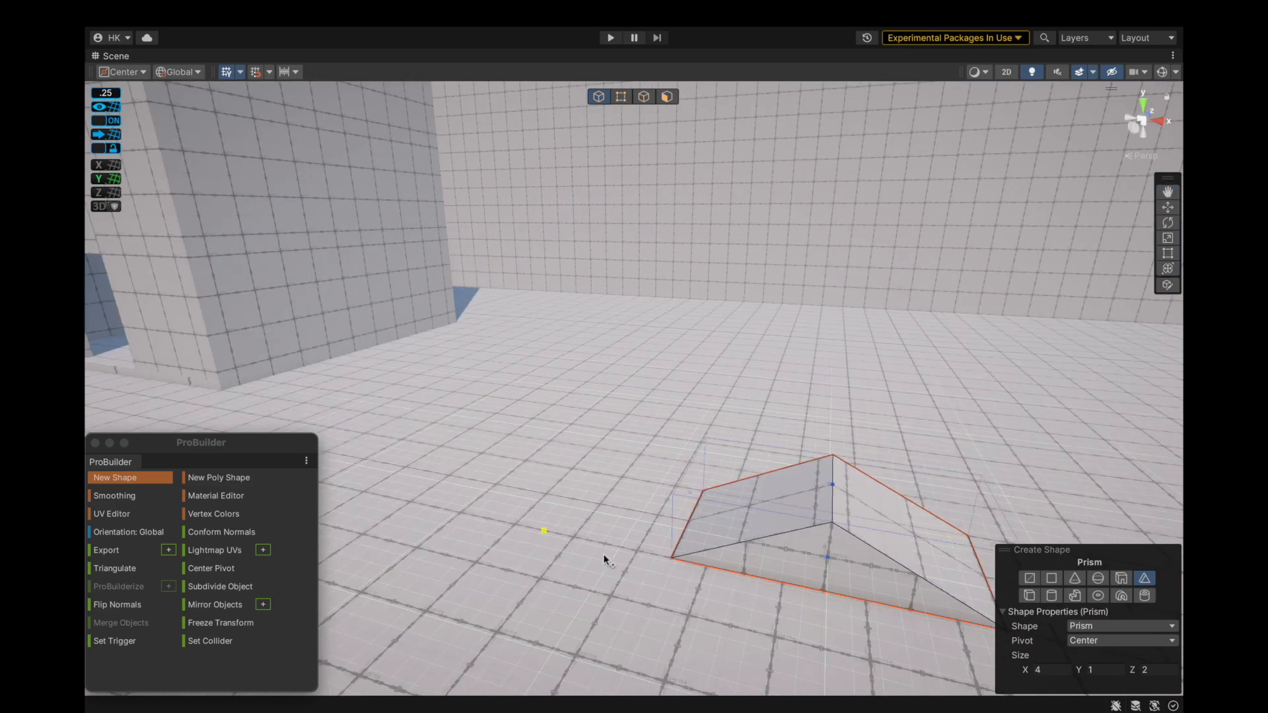
# Duplicate the prism and spread the copies across the open floor beside the building.
pyautogui.press('Escape')
pyautogui.moveTo(888, 525); pyautogui.dragTo(849, 519)
pyautogui.scroll(-4, 714, 514)
pyautogui.keyDown('alt'); pyautogui.moveTo(713, 514); pyautogui.dragTo(462, 508); pyautogui.keyUp('alt')
pyautogui.scroll(-3, 780, 507)
pyautogui.keyDown('alt'); pyautogui.moveTo(753, 515); pyautogui.dragTo(687, 518); pyautogui.keyUp('alt')
pyautogui.keyDown('alt'); pyautogui.moveTo(849, 469); pyautogui.dragTo(500, 403); pyautogui.keyUp('alt')
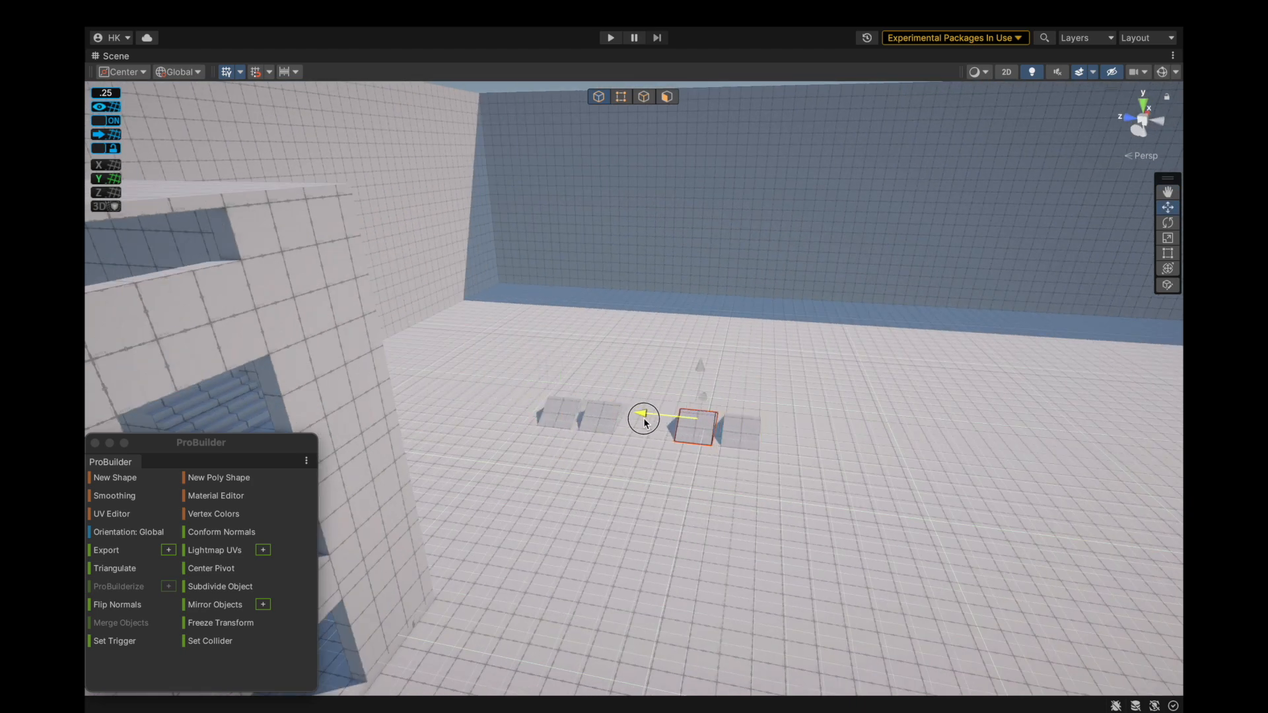
# Rotate one of the prisms about the vertical axis and move it against the building's ground-floor entrance as a ramp.
pyautogui.keyDown('alt'); pyautogui.moveTo(645, 421); pyautogui.dragTo(692, 484); pyautogui.keyUp('alt')
pyautogui.keyDown('alt'); pyautogui.moveTo(610, 465); pyautogui.dragTo(633, 436); pyautogui.keyUp('alt')
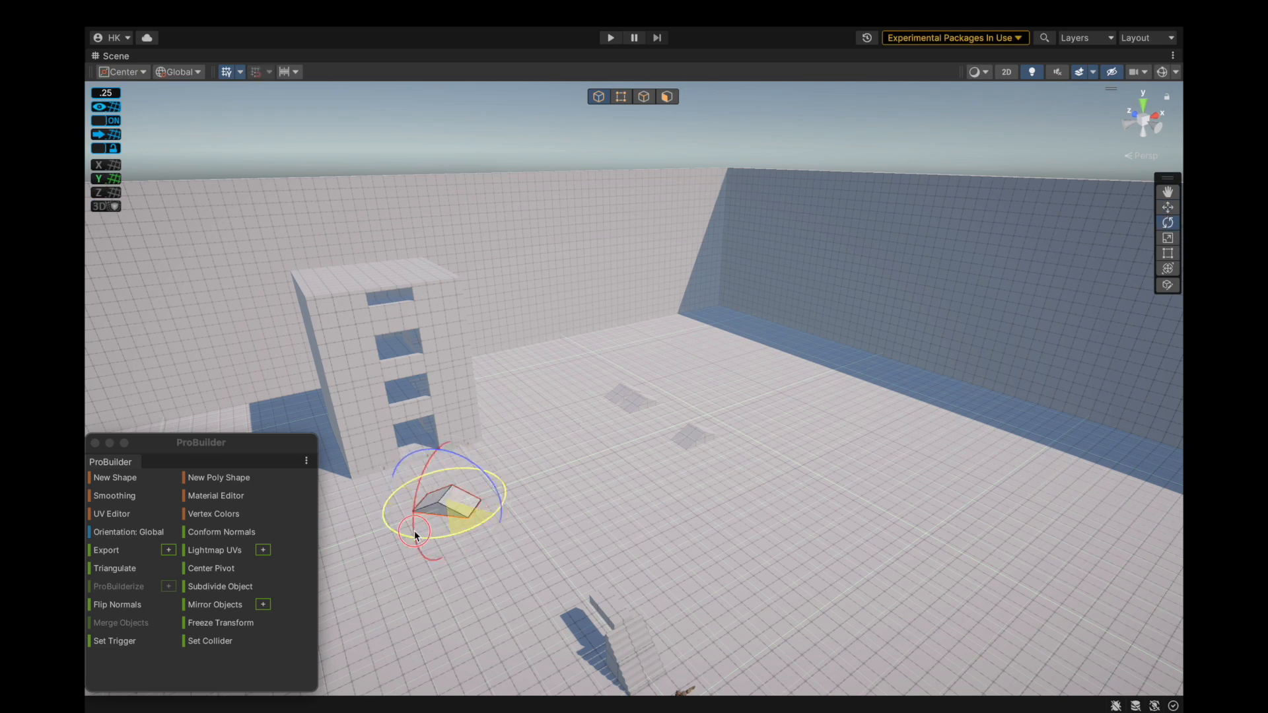
pyautogui.press('f')
pyautogui.keyDown('alt'); pyautogui.moveTo(538, 514); pyautogui.dragTo(756, 499); pyautogui.keyUp('alt')
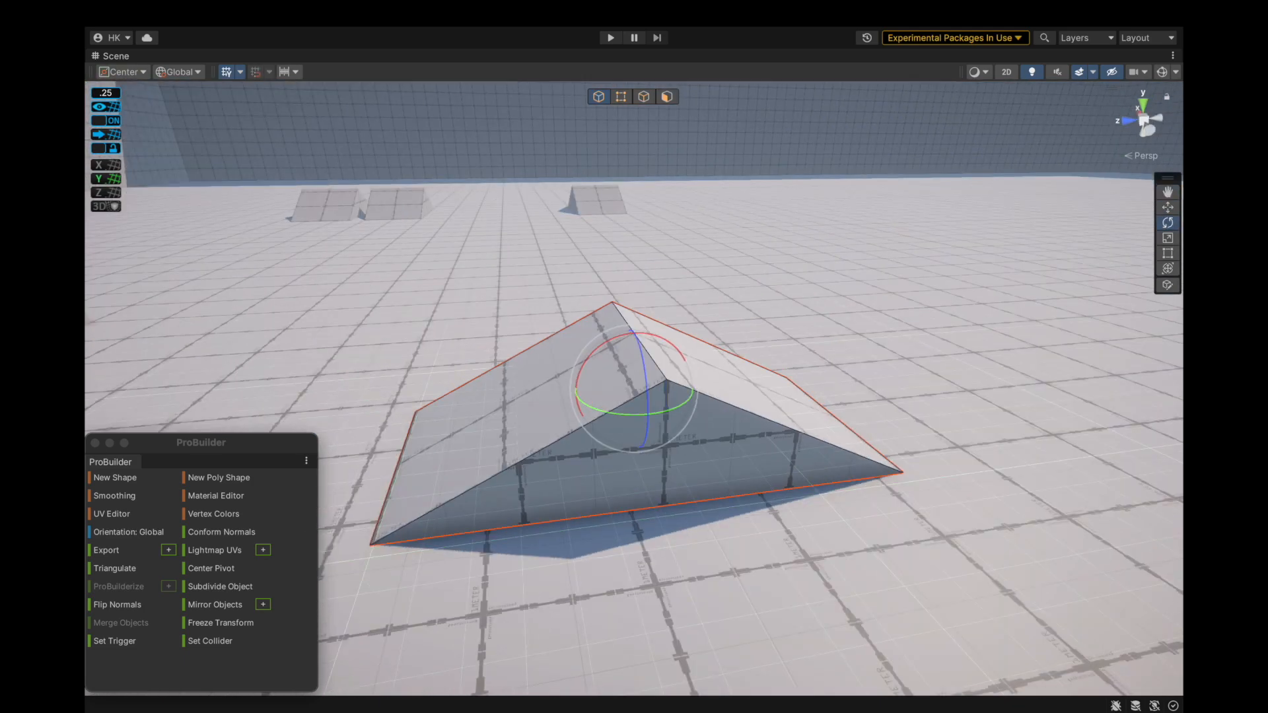
pyautogui.press('w')
pyautogui.scroll(-4, 755, 499)
pyautogui.moveTo(570, 392); pyautogui.dragTo(428, 391)
pyautogui.scroll(3, 509, 422)
pyautogui.keyDown('alt'); pyautogui.moveTo(509, 421); pyautogui.dragTo(370, 396); pyautogui.keyUp('alt')
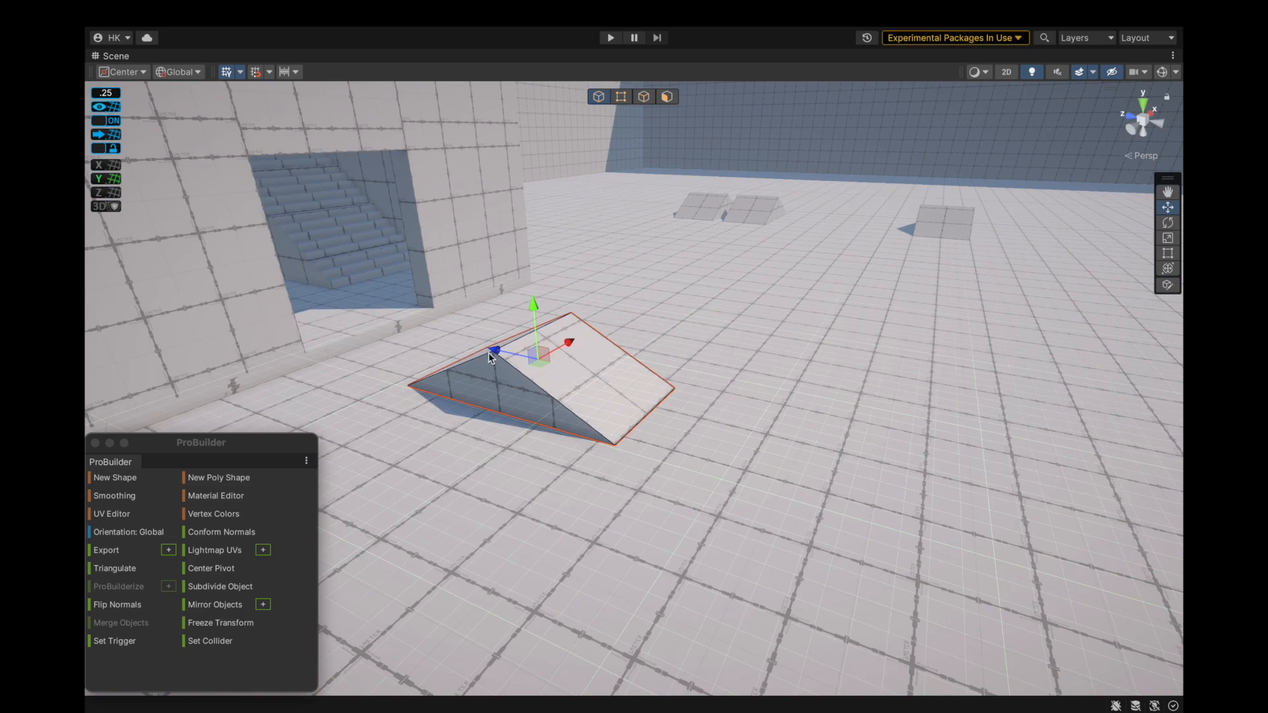
pyautogui.moveTo(494, 355); pyautogui.dragTo(671, 402)
pyautogui.scroll(-2, 671, 402)
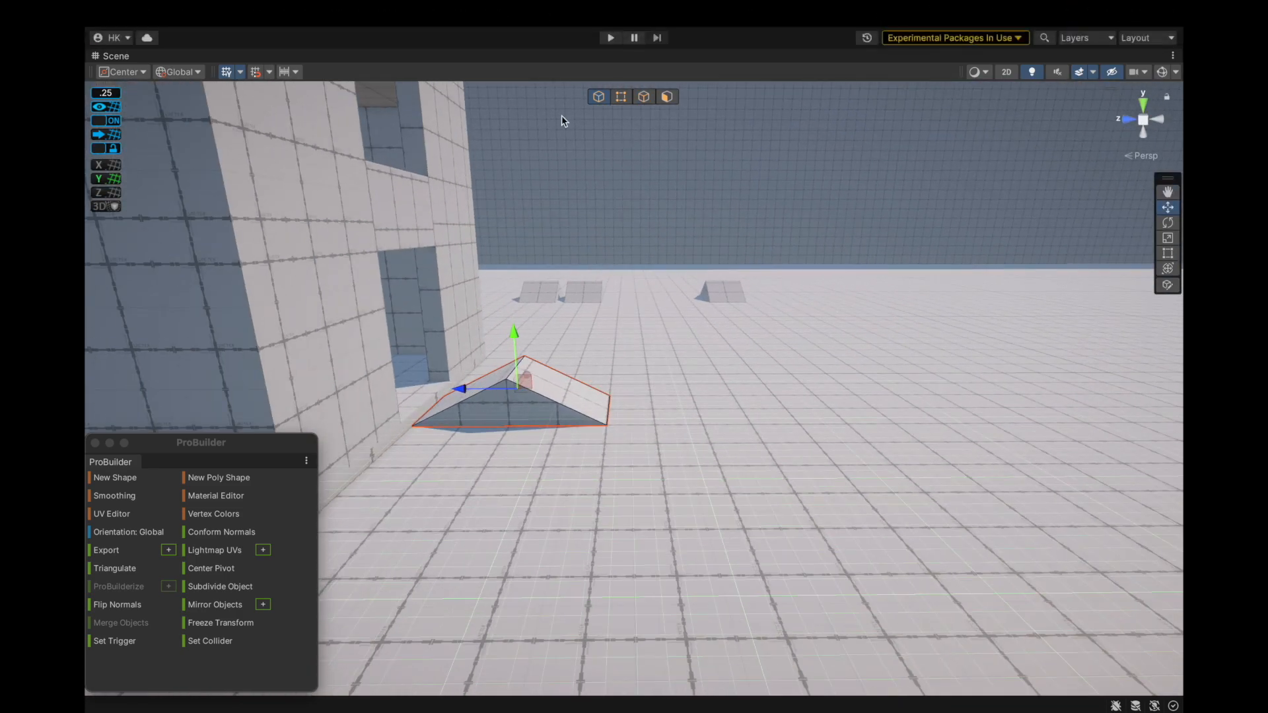
pyautogui.click(173, 11)
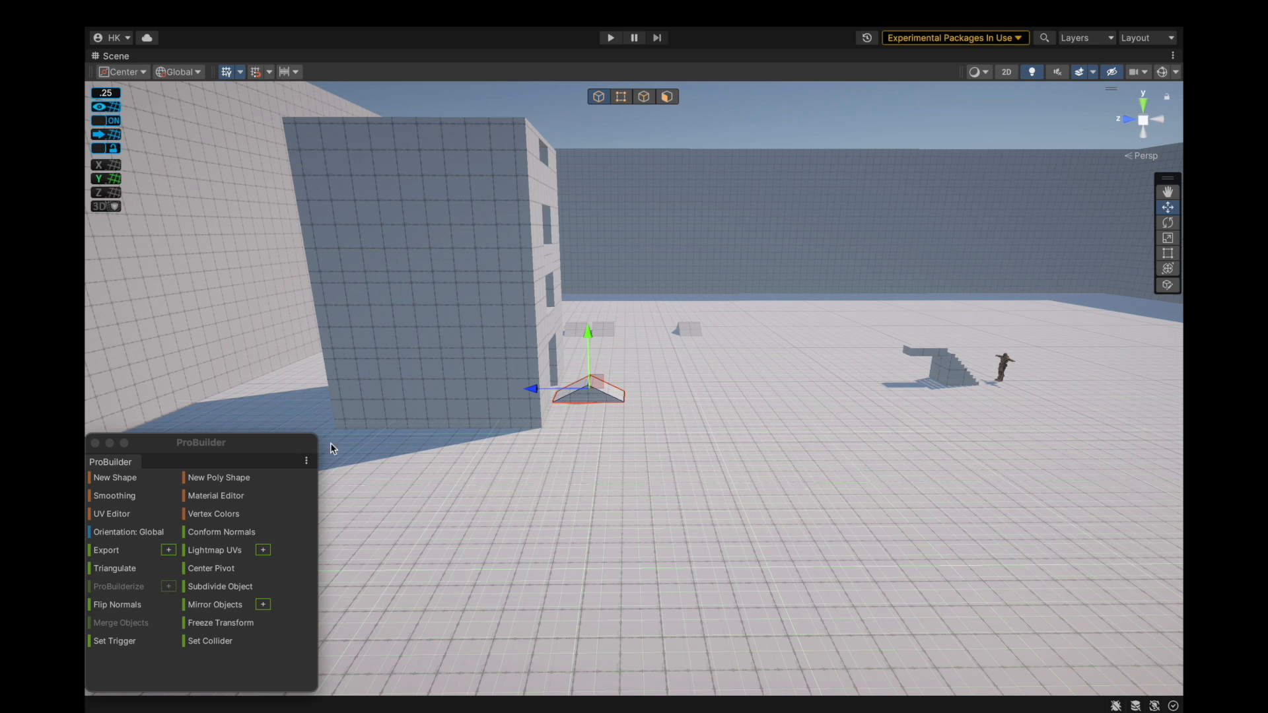
# Place a 1 × 1 × 1 Door shape on the open floor beside the ramp at the building's entrance.
pyautogui.click(115, 478)
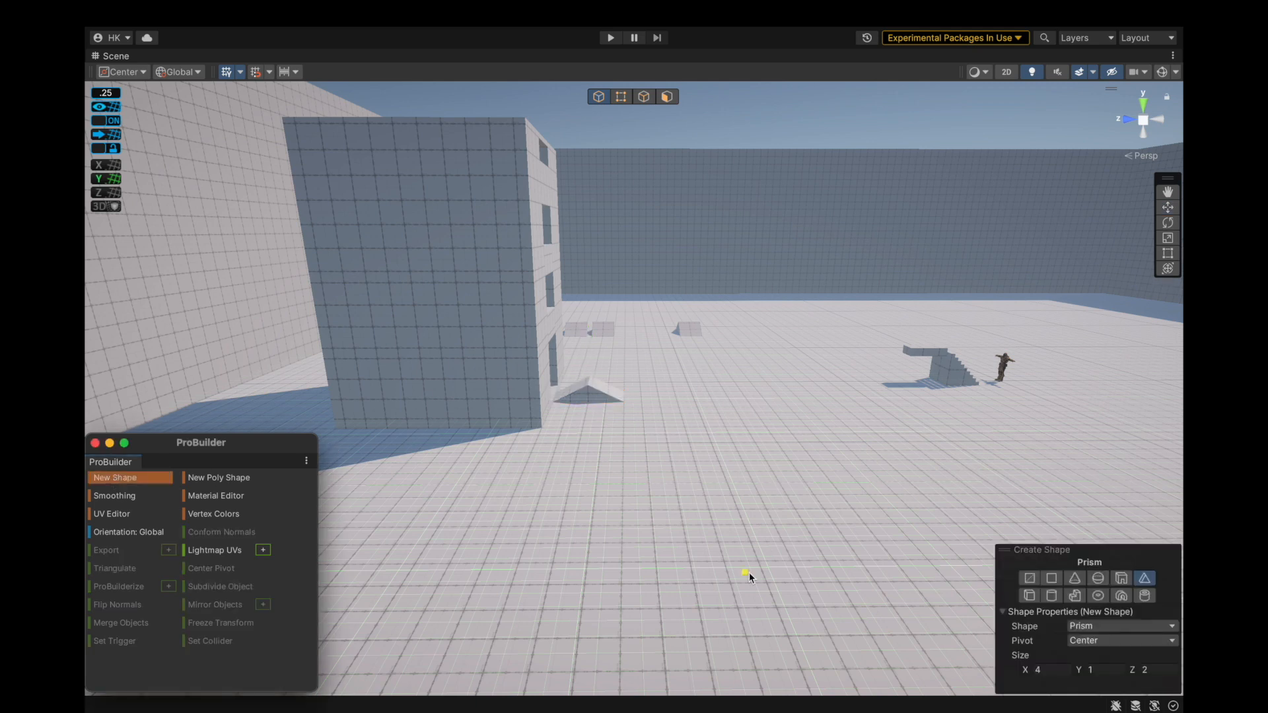
pyautogui.click(1105, 626)
pyautogui.click(1118, 549)
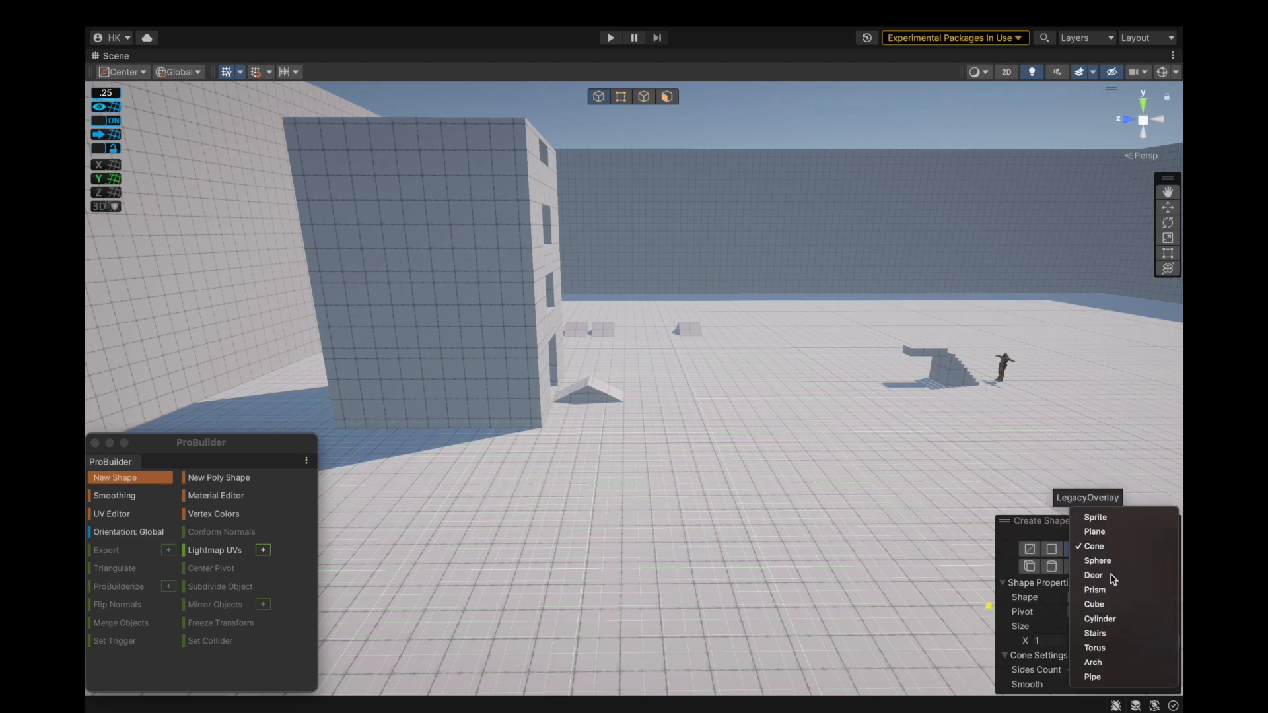
pyautogui.click(1112, 575)
pyautogui.scroll(5, 584, 396)
pyautogui.keyDown('alt'); pyautogui.moveTo(584, 397); pyautogui.dragTo(264, 334); pyautogui.keyUp('alt')
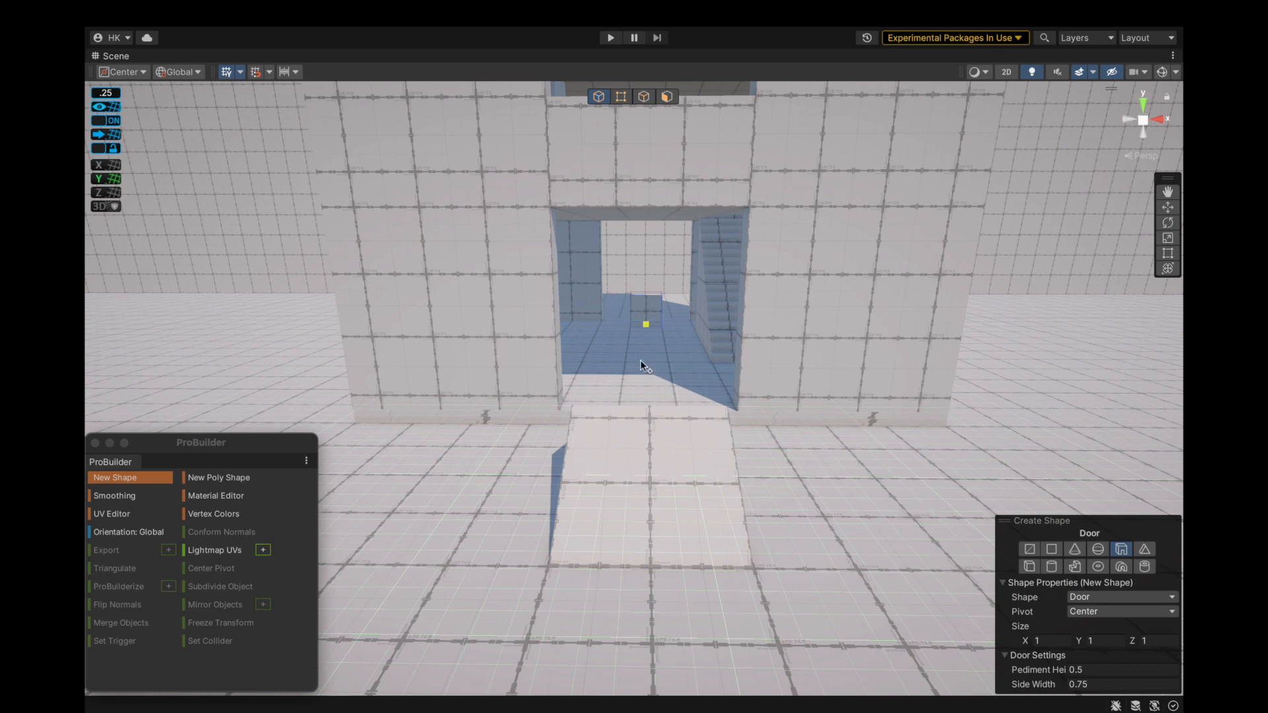
pyautogui.scroll(2, 639, 378)
pyautogui.keyDown('alt'); pyautogui.moveTo(722, 399); pyautogui.dragTo(829, 386); pyautogui.keyUp('alt')
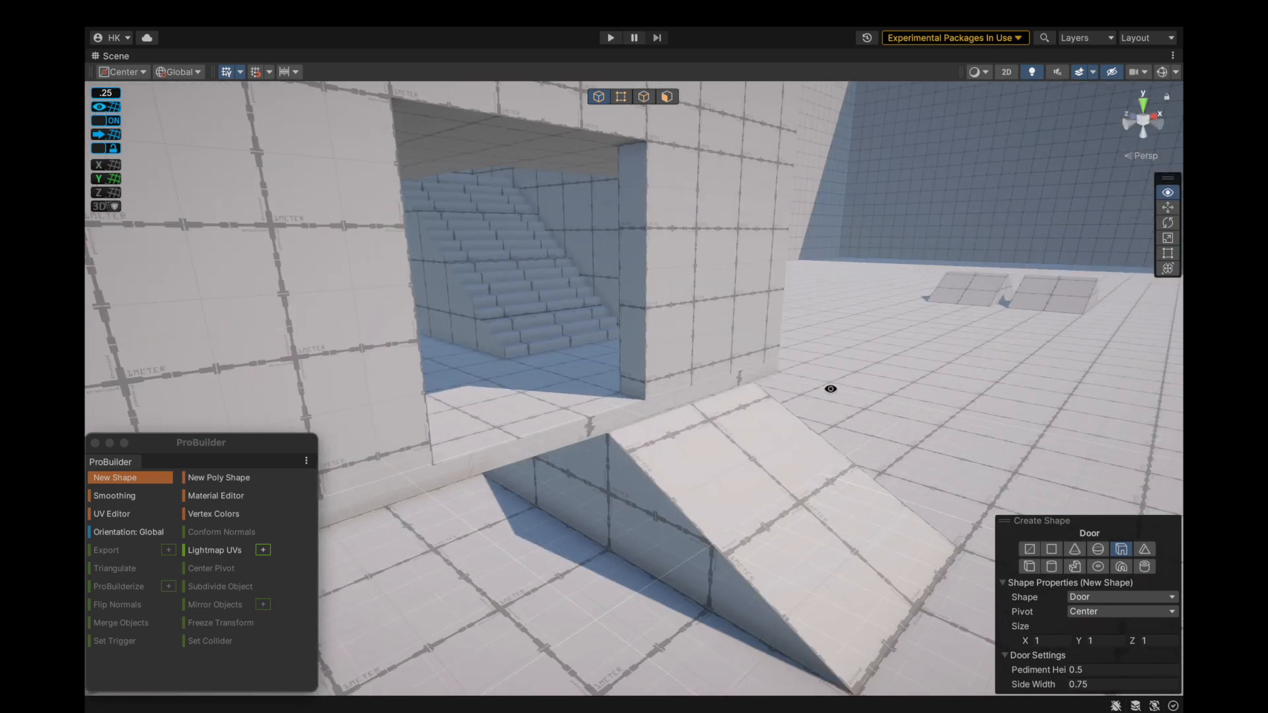
pyautogui.keyDown('alt'); pyautogui.moveTo(555, 390); pyautogui.dragTo(720, 396); pyautogui.keyUp('alt')
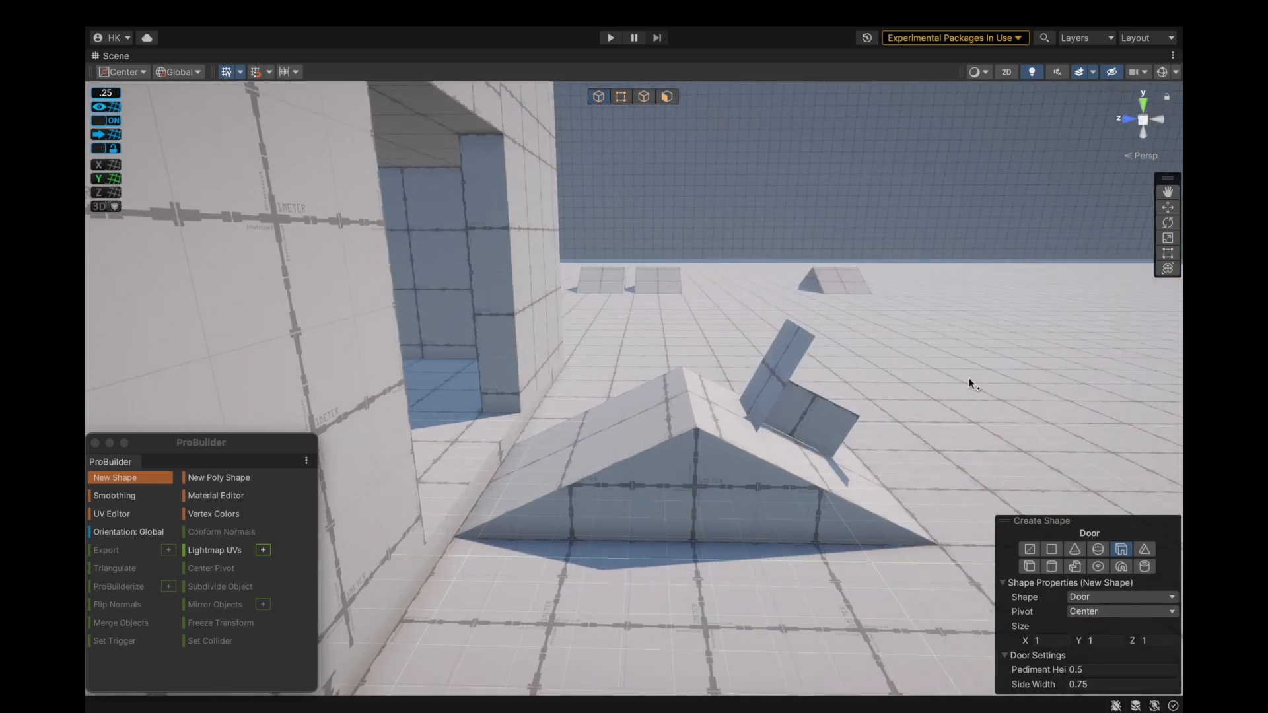
pyautogui.scroll(-5, 971, 383)
pyautogui.scroll(3, 885, 475)
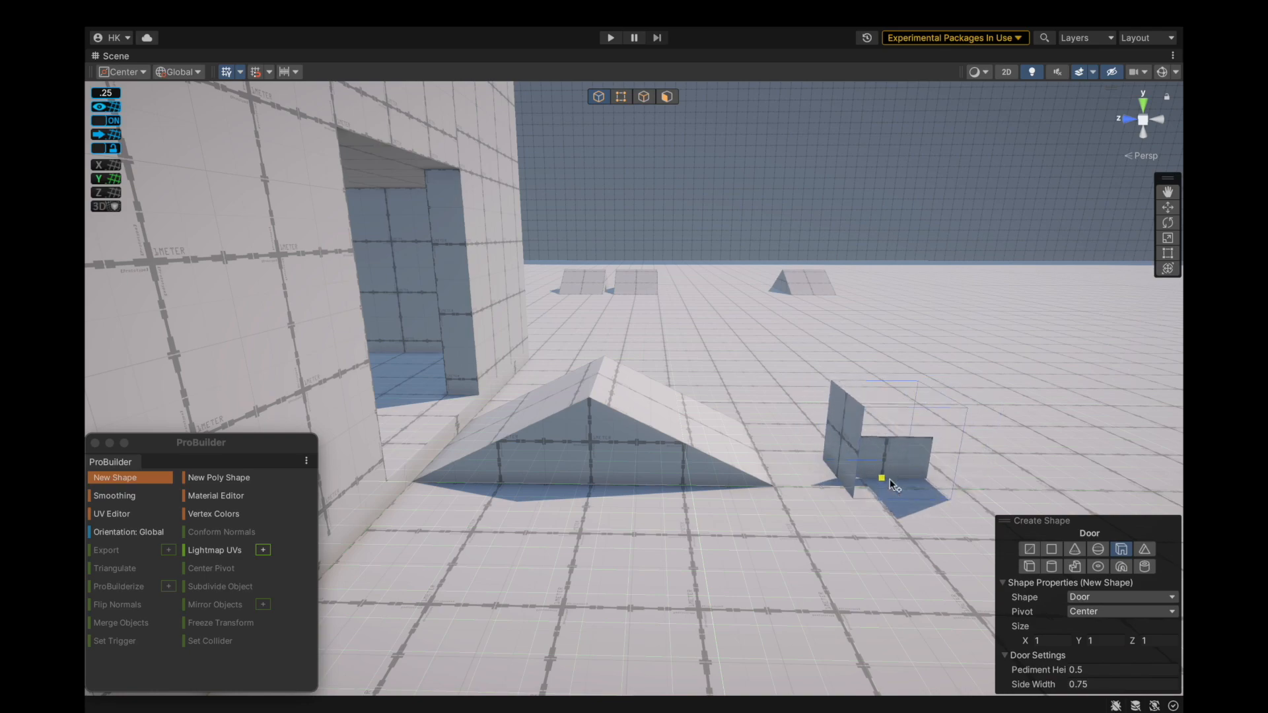
pyautogui.keyDown('shift'); pyautogui.click(890, 478); pyautogui.keyUp('shift')
pyautogui.scroll(4, 1004, 470)
pyautogui.keyDown('alt'); pyautogui.moveTo(924, 484); pyautogui.dragTo(782, 509); pyautogui.keyUp('alt')
pyautogui.click(1030, 549)
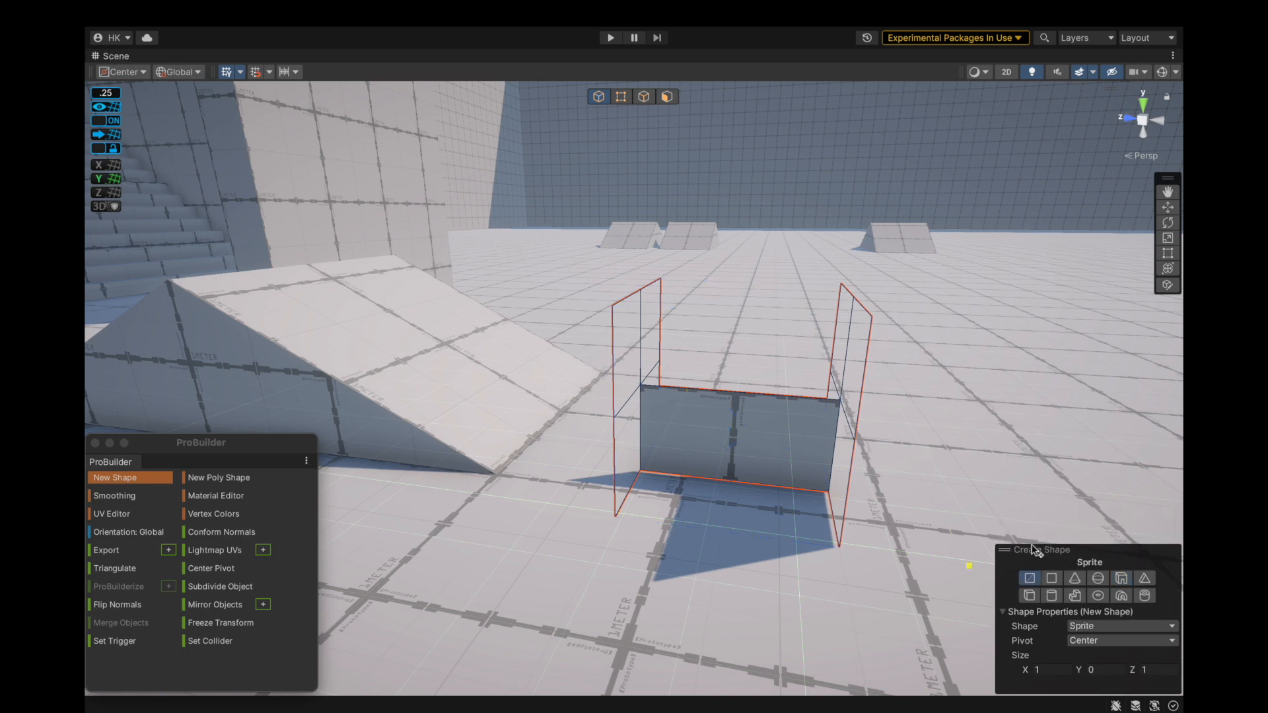
# Restore the full editor layout and delete the Door shape.
pyautogui.doubleClick(115, 57)
pyautogui.rightClick(645, 270)
pyautogui.click(667, 268)
# Rename the four prisms to SlopeSmall and move them under the Building object.
pyautogui.click(656, 244)
pyautogui.click(634, 222)
pyautogui.keyDown('shift'); pyautogui.click(635, 257); pyautogui.keyUp('shift')
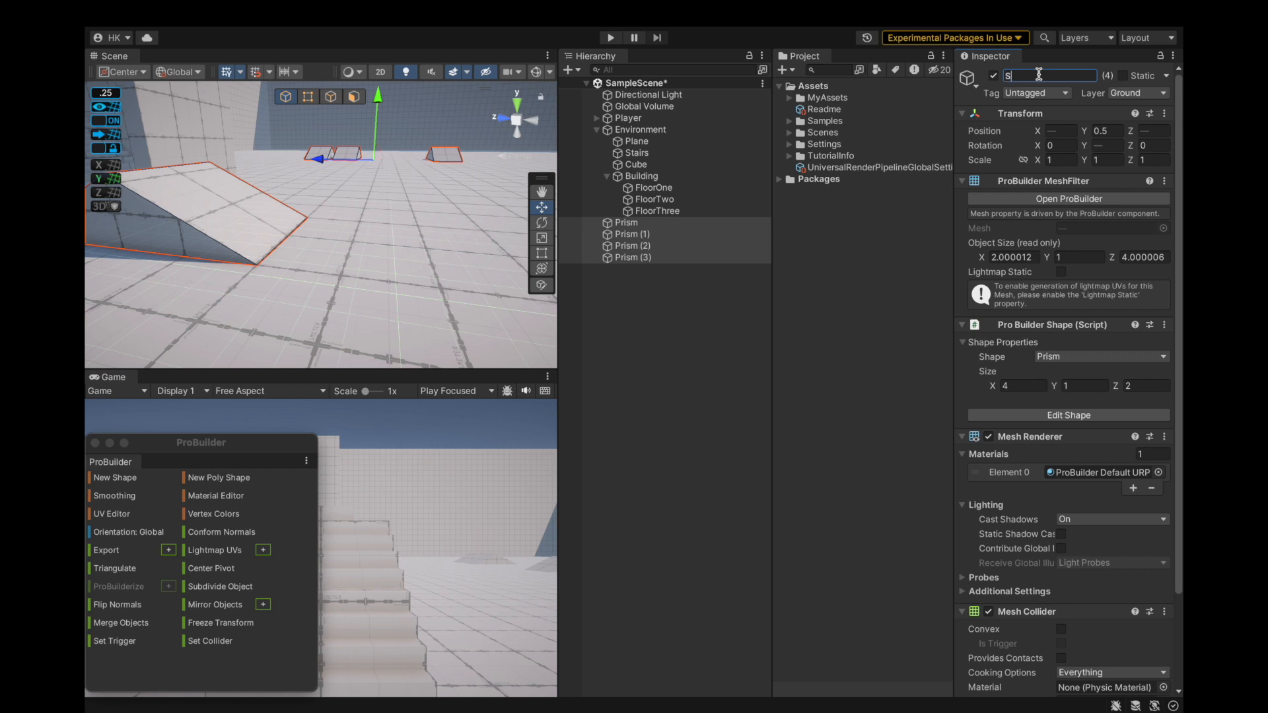
pyautogui.click(800, 219)
pyautogui.click(651, 225)
pyautogui.keyDown('shift'); pyautogui.click(634, 257); pyautogui.keyUp('shift')
pyautogui.moveTo(630, 243); pyautogui.dragTo(642, 178)
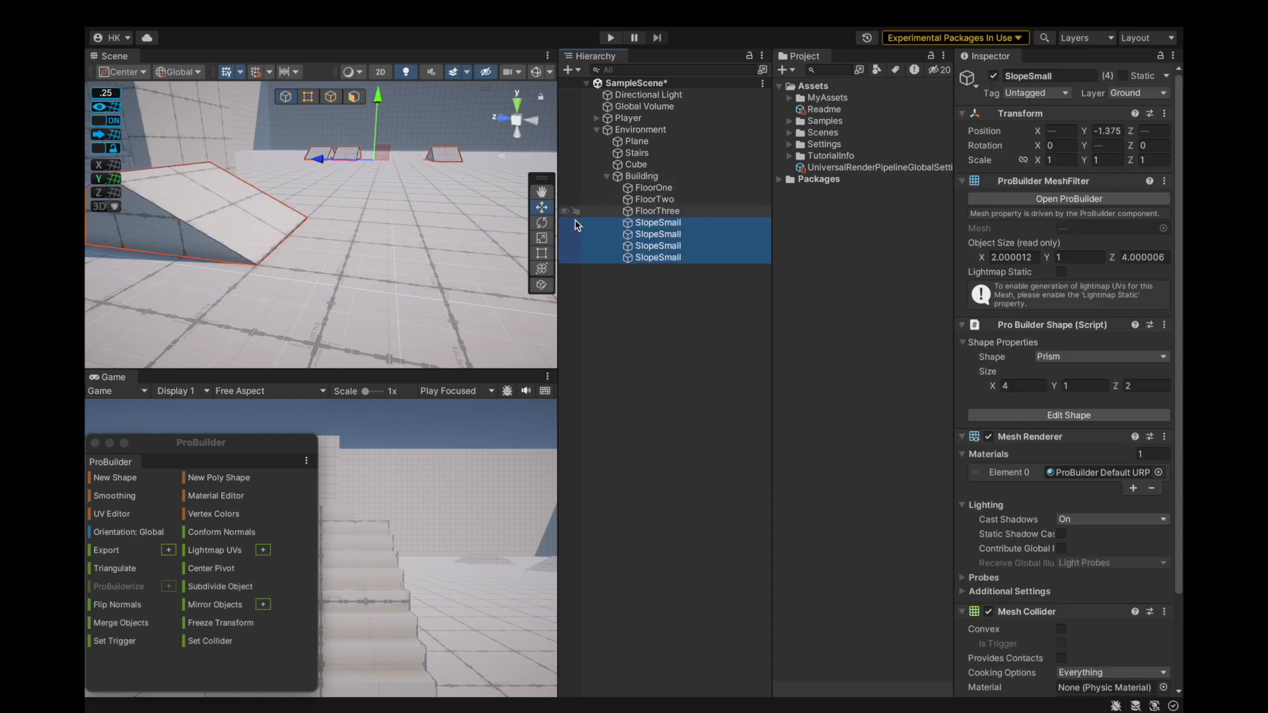
# Maximise the Scene view and start a new ProBuilder shape of type Prism on the free floor near the building.
pyautogui.scroll(-10, 310, 204)
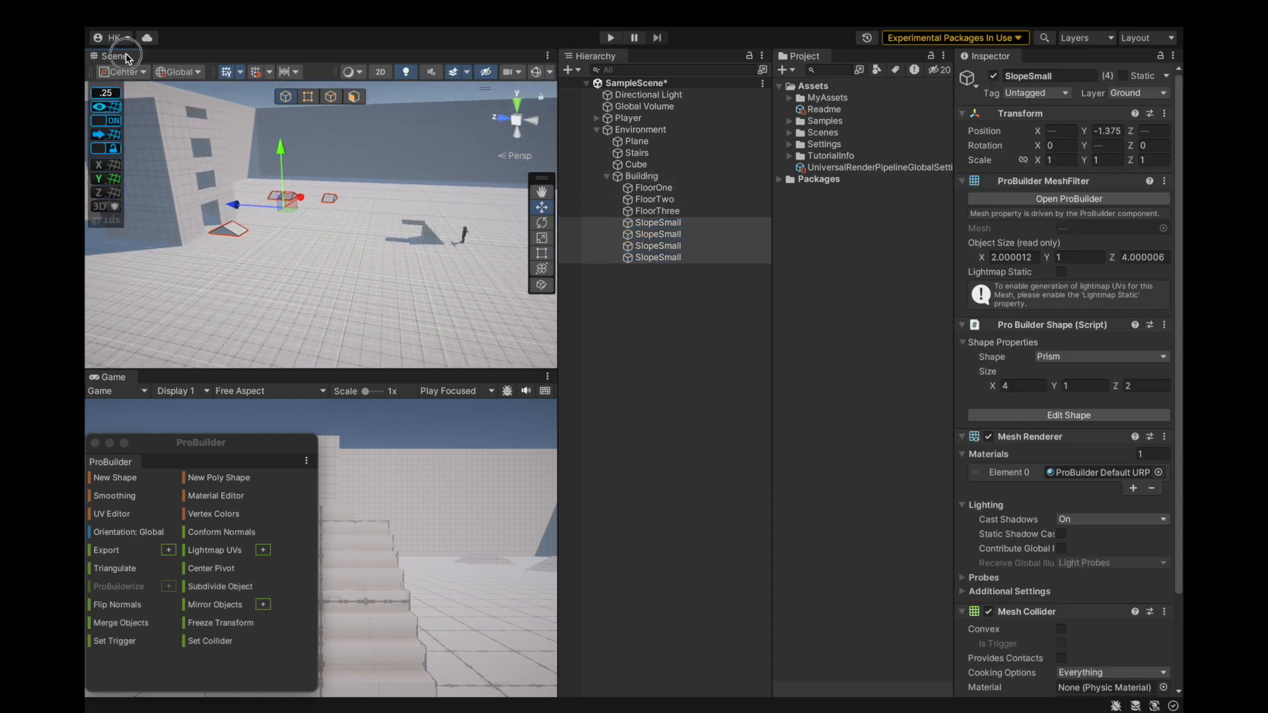
pyautogui.doubleClick(126, 58)
pyautogui.click(123, 478)
pyautogui.keyDown('alt'); pyautogui.moveTo(602, 342); pyautogui.dragTo(590, 377); pyautogui.keyUp('alt')
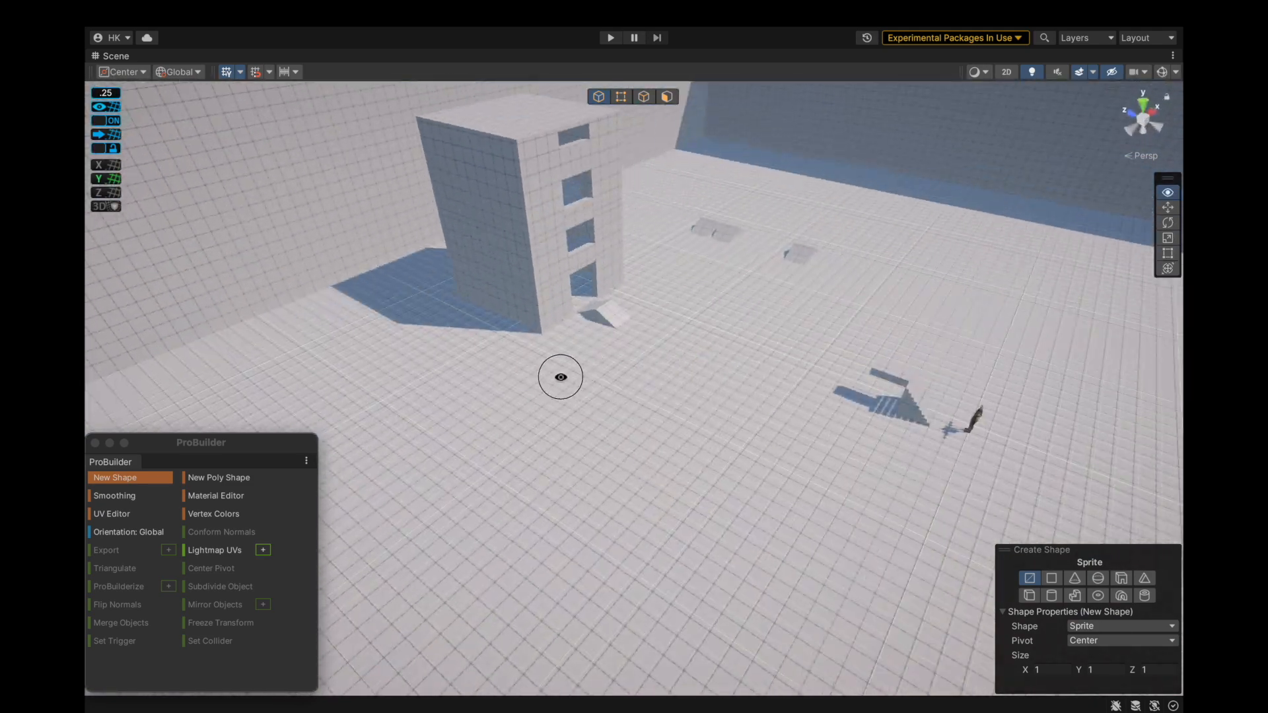
pyautogui.moveTo(589, 377); pyautogui.dragTo(436, 363, button='right')
pyautogui.press('w')
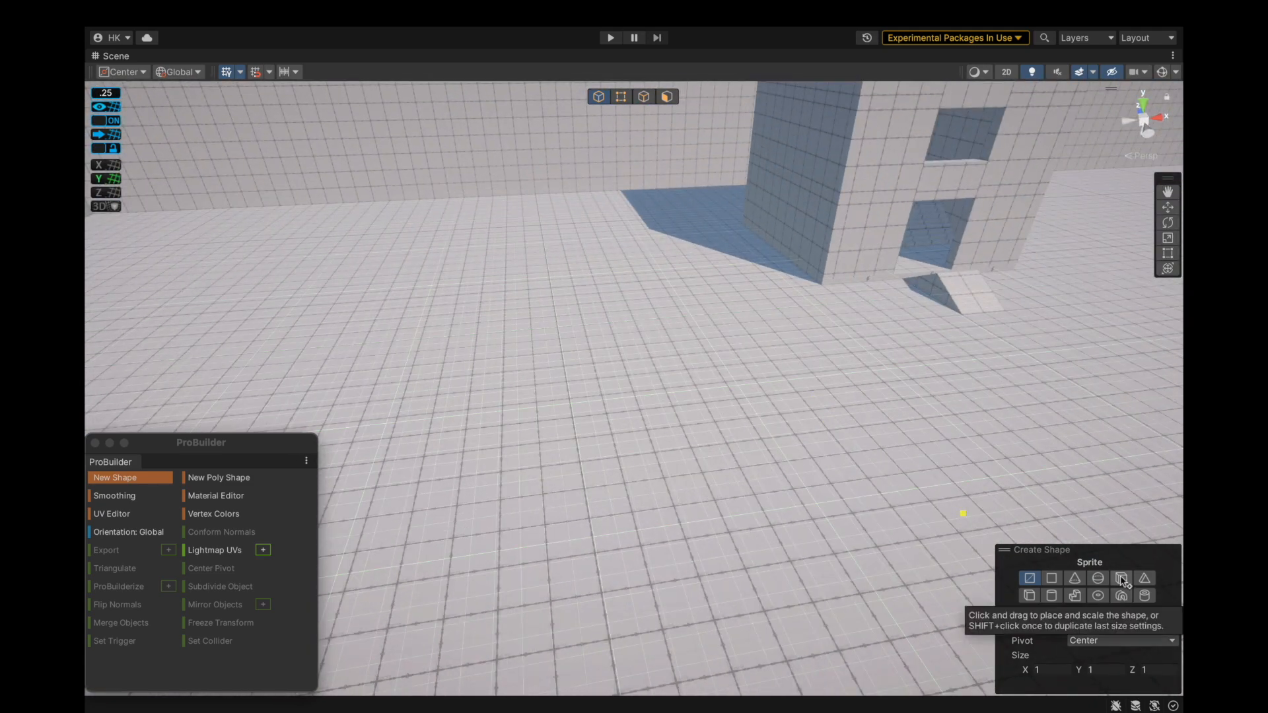
pyautogui.click(1123, 578)
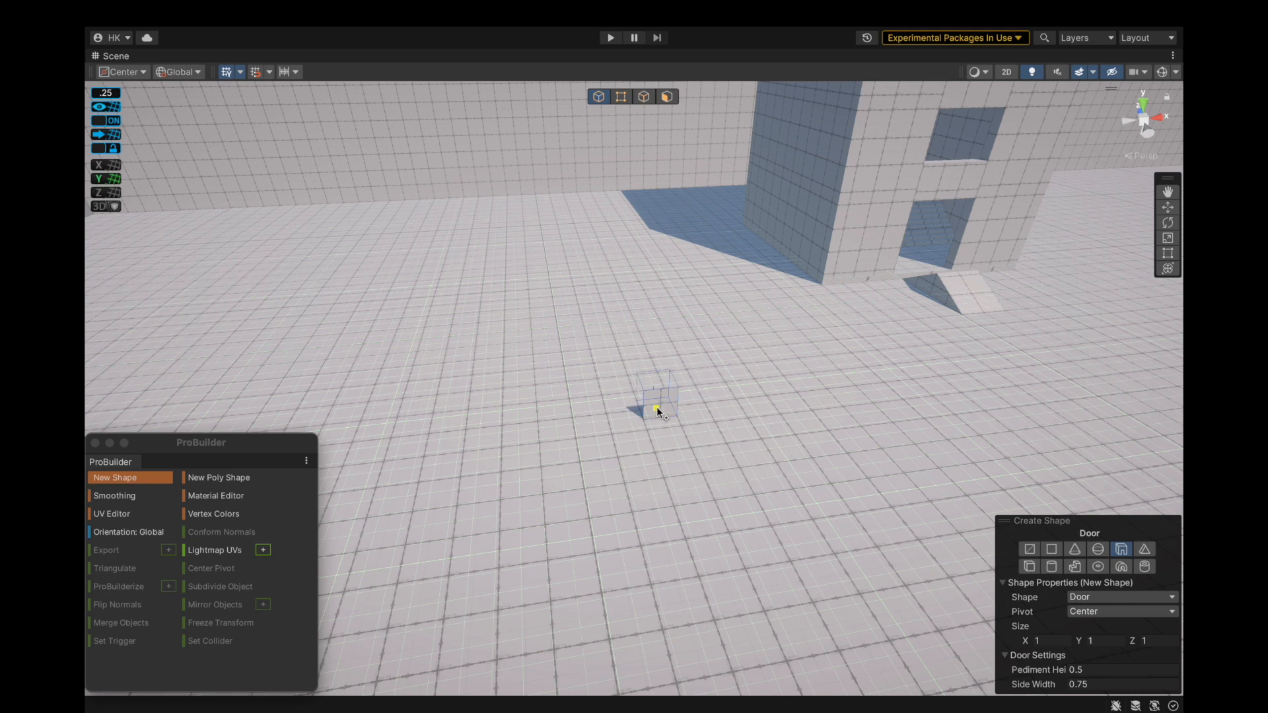
pyautogui.click(1103, 597)
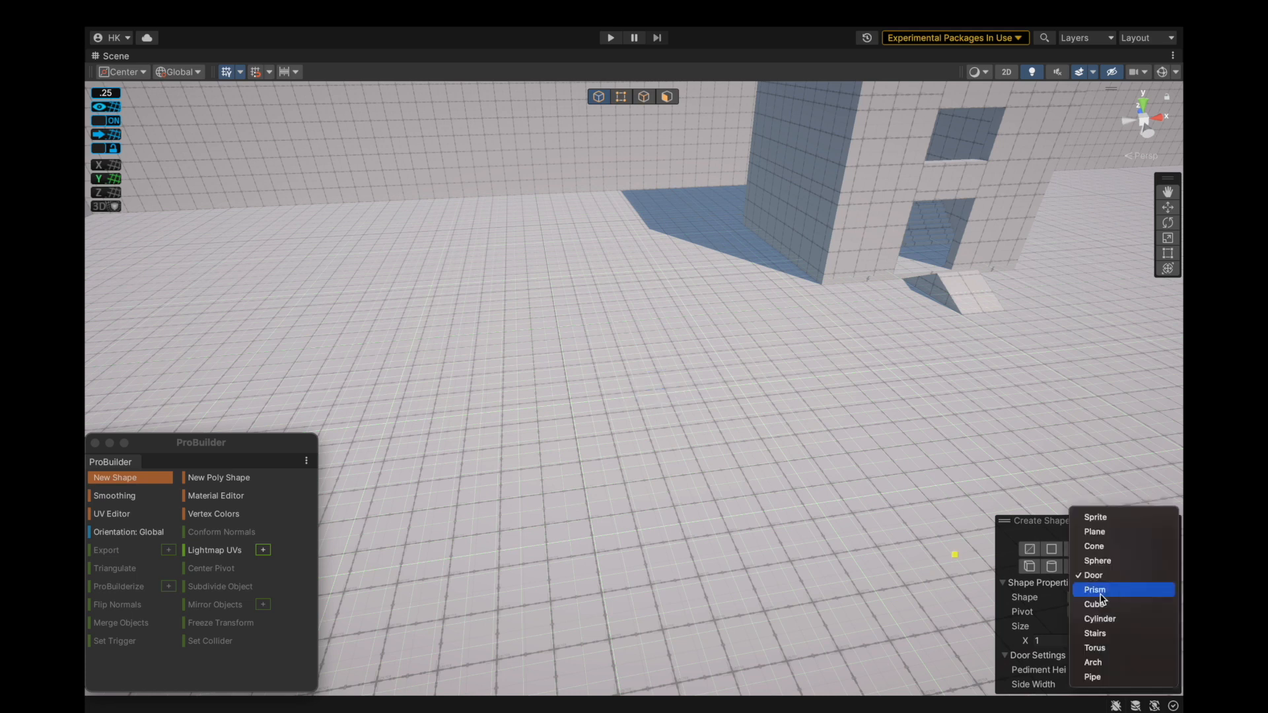
pyautogui.click(1101, 592)
# Set the new prism's size to 20 × 4 × 4 and place it on the open floor in front of the building.
pyautogui.click(1057, 670)
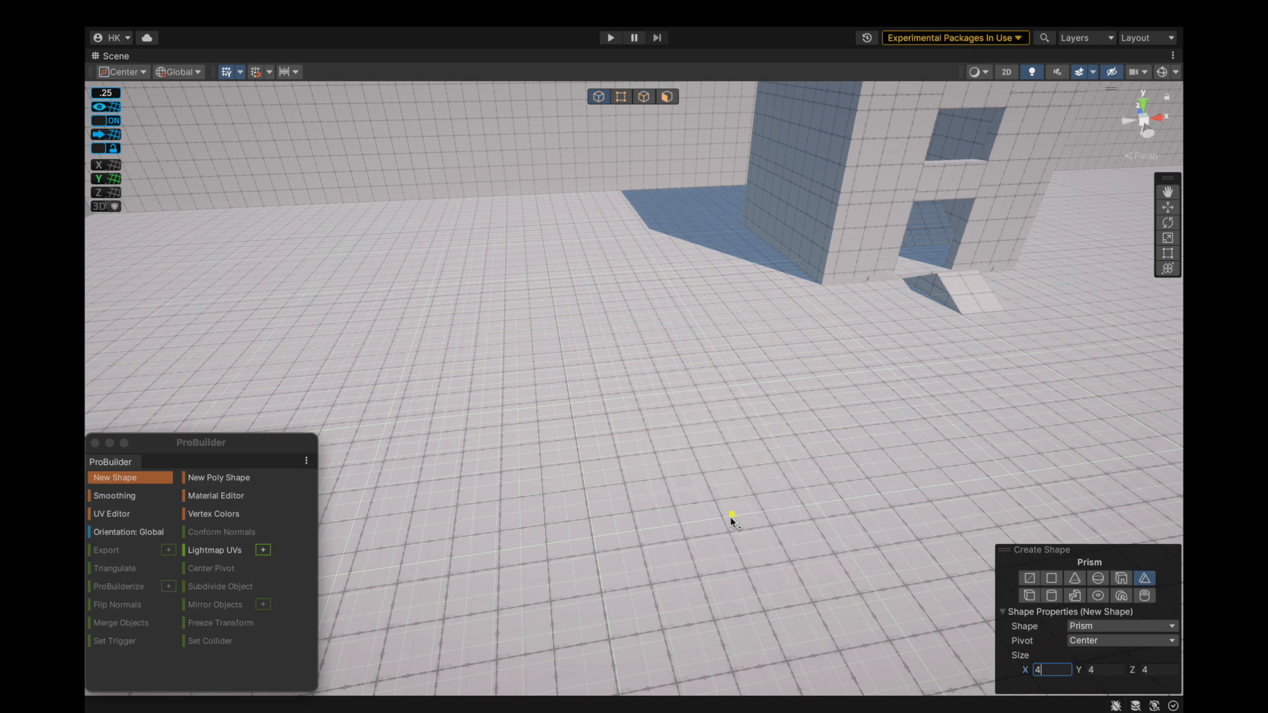
pyautogui.press('shift')
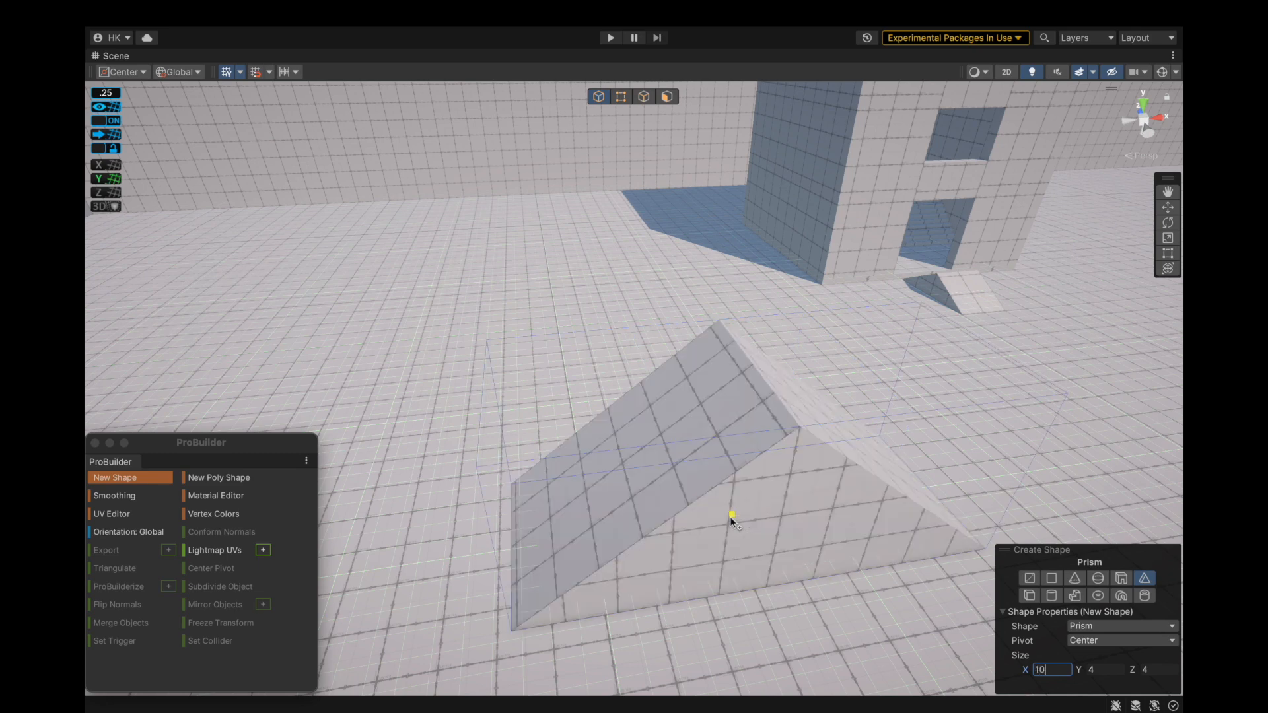
pyautogui.keyDown('shift'); pyautogui.click(730, 517); pyautogui.keyUp('shift')
pyautogui.scroll(-5, 730, 518)
pyautogui.keyDown('alt'); pyautogui.moveTo(731, 517); pyautogui.dragTo(499, 518); pyautogui.keyUp('alt')
pyautogui.press('Escape')
# Duplicate the large prism twice and line the copies up beside it to form three parallel slopes.
pyautogui.moveTo(608, 372); pyautogui.dragTo(588, 379)
pyautogui.keyDown('alt'); pyautogui.moveTo(548, 446); pyautogui.dragTo(405, 371); pyautogui.keyUp('alt')
pyautogui.keyDown('alt'); pyautogui.moveTo(493, 427); pyautogui.dragTo(763, 438); pyautogui.keyUp('alt')
pyautogui.scroll(-3, 607, 362)
pyautogui.scroll(3, 691, 394)
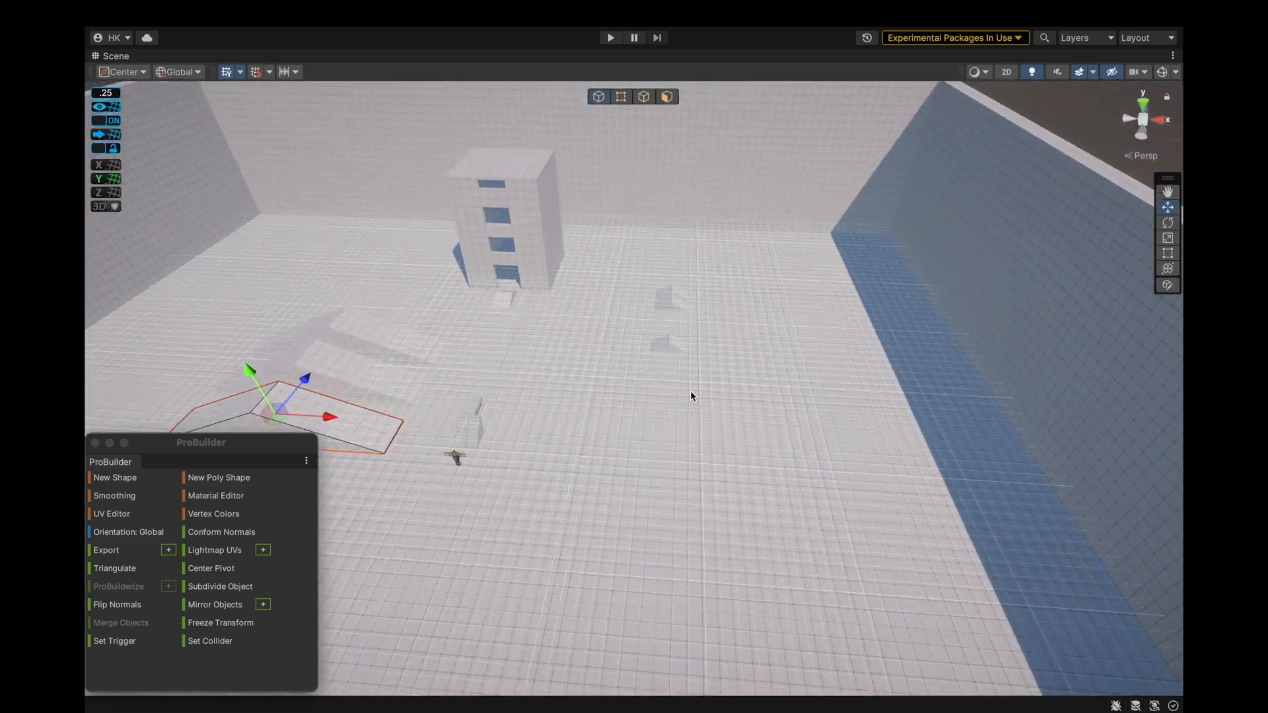
pyautogui.keyDown('alt'); pyautogui.moveTo(691, 393); pyautogui.dragTo(845, 403); pyautogui.keyUp('alt')
# Place a 1 × 1 × 1 Cylinder shape with 24 sides on the open floor near the small slopes.
pyautogui.click(130, 478)
pyautogui.scroll(3, 765, 450)
pyautogui.scroll(-3, 765, 451)
pyautogui.keyDown('alt'); pyautogui.moveTo(711, 473); pyautogui.dragTo(903, 475); pyautogui.keyUp('alt')
pyautogui.scroll(3, 903, 476)
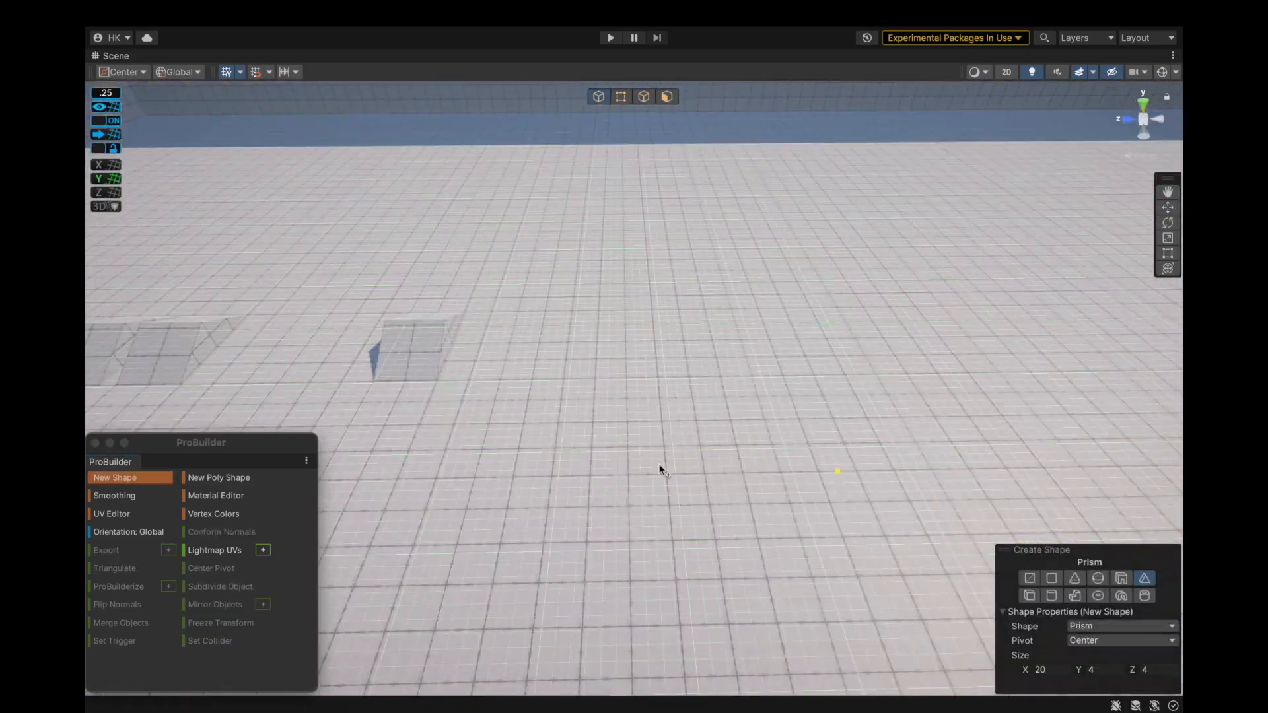
pyautogui.scroll(-2, 687, 379)
pyautogui.click(1052, 595)
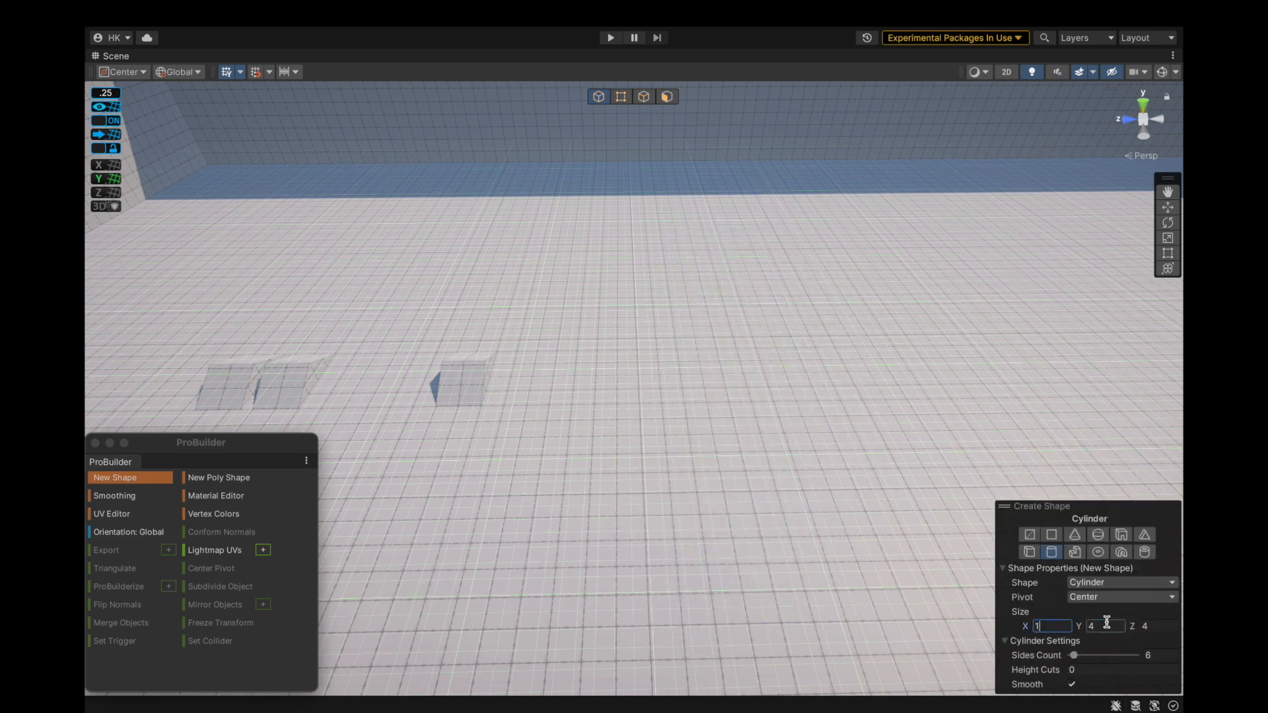
pyautogui.write('24')
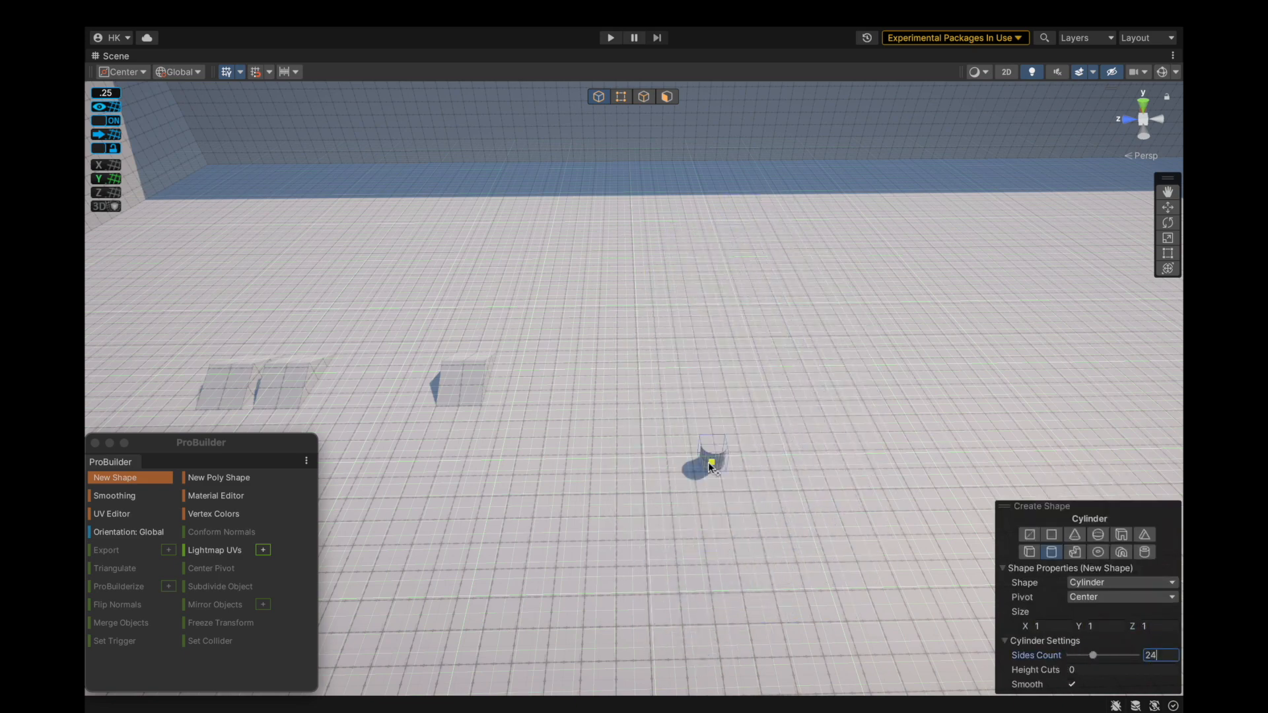
pyautogui.keyDown('shift'); pyautogui.click(708, 465); pyautogui.keyUp('shift')
pyautogui.scroll(4, 775, 473)
pyautogui.scroll(-3, 763, 333)
# Duplicate the cylinder several times and space the copies out across the open floor.
pyautogui.keyDown('alt'); pyautogui.moveTo(762, 339); pyautogui.dragTo(991, 433); pyautogui.keyUp('alt')
pyautogui.press('f')
pyautogui.scroll(-5, 530, 359)
pyautogui.moveTo(684, 399)
pyautogui.keyDown('alt'); pyautogui.mouseDown()
pyautogui.moveTo(555, 396)
pyautogui.moveTo(692, 395)
pyautogui.mouseUp(); pyautogui.keyUp('alt')
pyautogui.press('super+d')
pyautogui.keyDown('alt'); pyautogui.moveTo(644, 416); pyautogui.dragTo(740, 424); pyautogui.keyUp('alt')
pyautogui.press('super+d')
pyautogui.moveTo(687, 375); pyautogui.dragTo(980, 430)
pyautogui.press('super+d')
pyautogui.press('super+d')
# Create more cylinder copies and scatter them between the staircase, the building and the small slopes.
pyautogui.scroll(-6, 825, 443)
pyautogui.keyDown('alt'); pyautogui.moveTo(825, 443); pyautogui.dragTo(469, 402); pyautogui.keyUp('alt')
pyautogui.press('super+d')
pyautogui.press('super+d')
pyautogui.moveTo(565, 350); pyautogui.dragTo(670, 368)
pyautogui.press('super+d')
pyautogui.press('super+d')
pyautogui.moveTo(594, 395); pyautogui.dragTo(692, 360, button='middle')
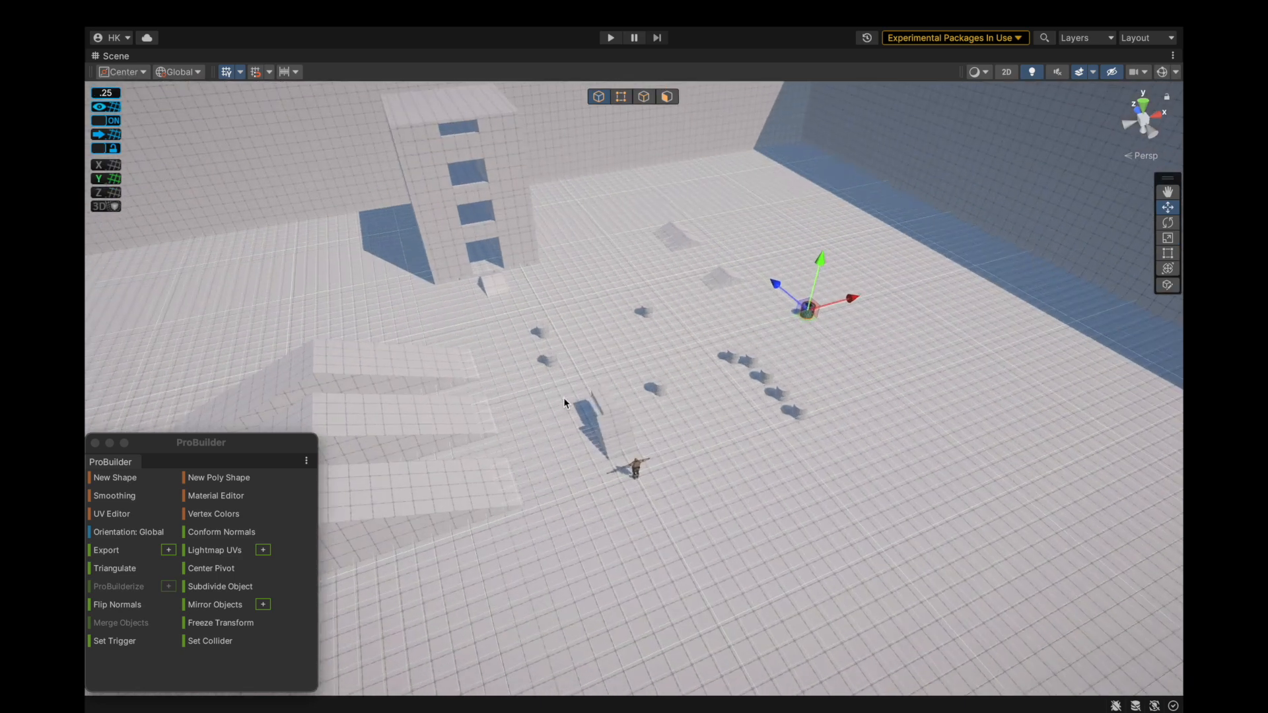
# Place a 1 × 3 × 1 Cube shape on the floor between the large slopes and the cylinders.
pyautogui.keyDown('alt'); pyautogui.moveTo(692, 360); pyautogui.dragTo(573, 370); pyautogui.keyUp('alt')
pyautogui.click(123, 478)
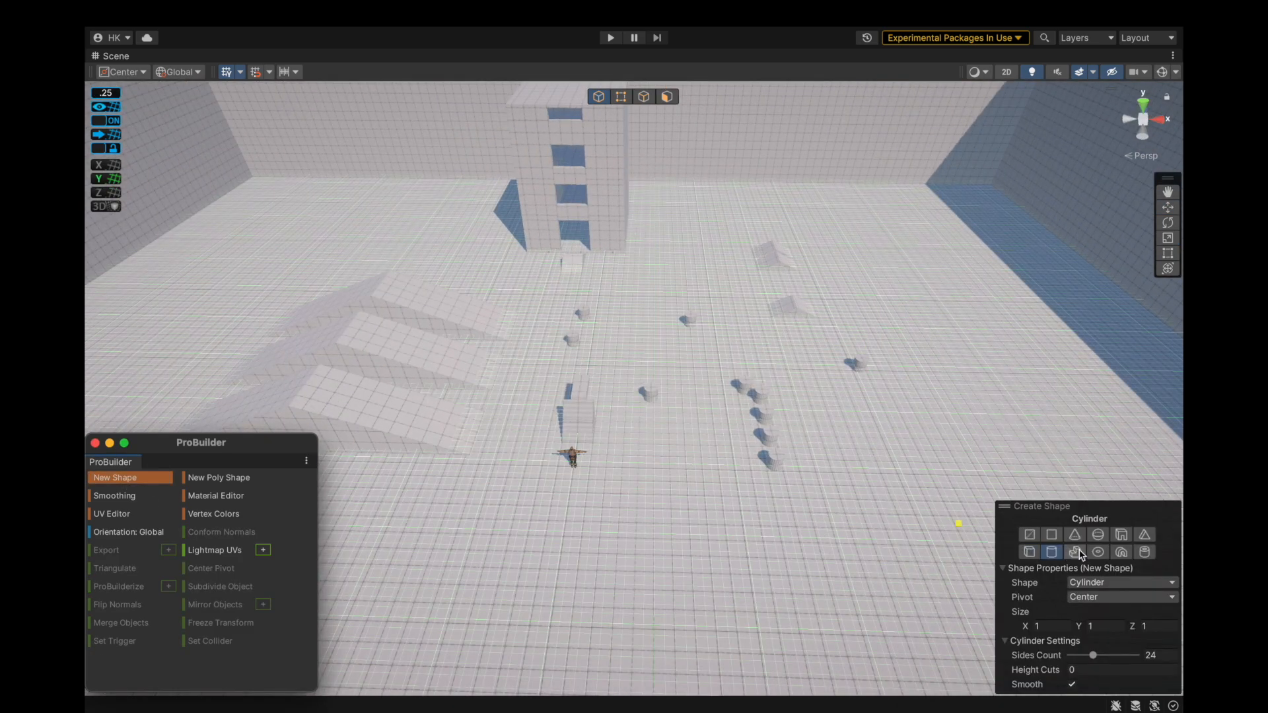
pyautogui.click(1029, 552)
pyautogui.click(1104, 671)
pyautogui.write('3')
pyautogui.click(1055, 670)
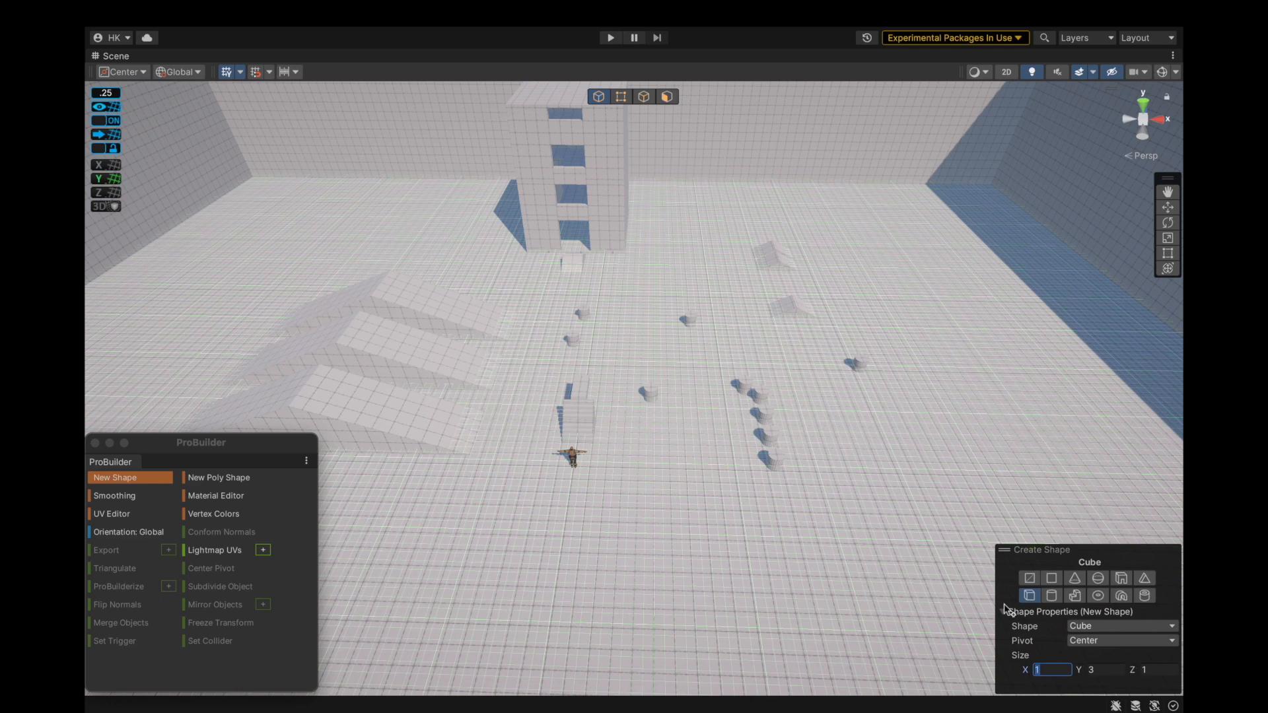
pyautogui.click(528, 358)
# Duplicate the tall cube three times and spread the copies among the cylinders.
pyautogui.moveTo(589, 347); pyautogui.dragTo(810, 350)
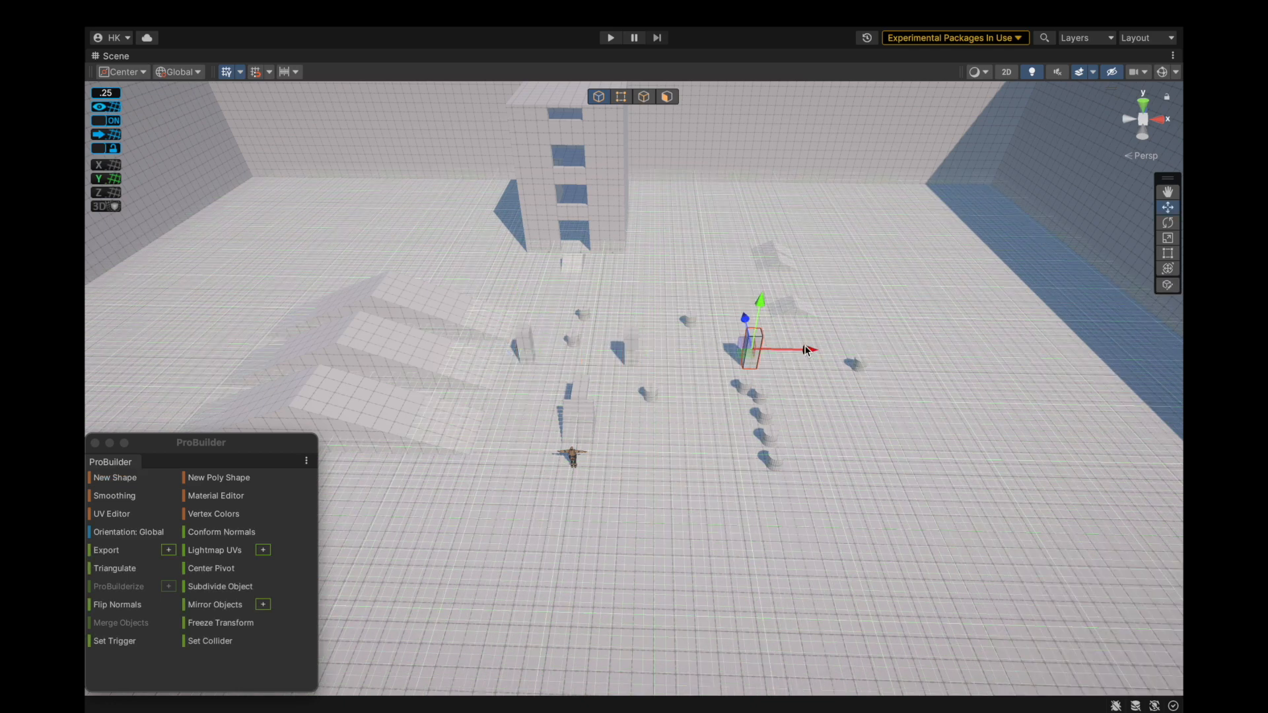
pyautogui.keyDown('alt'); pyautogui.moveTo(613, 371); pyautogui.dragTo(813, 380); pyautogui.keyUp('alt')
pyautogui.moveTo(651, 279); pyautogui.dragTo(808, 366)
pyautogui.keyDown('alt'); pyautogui.moveTo(594, 403); pyautogui.dragTo(772, 425); pyautogui.keyUp('alt')
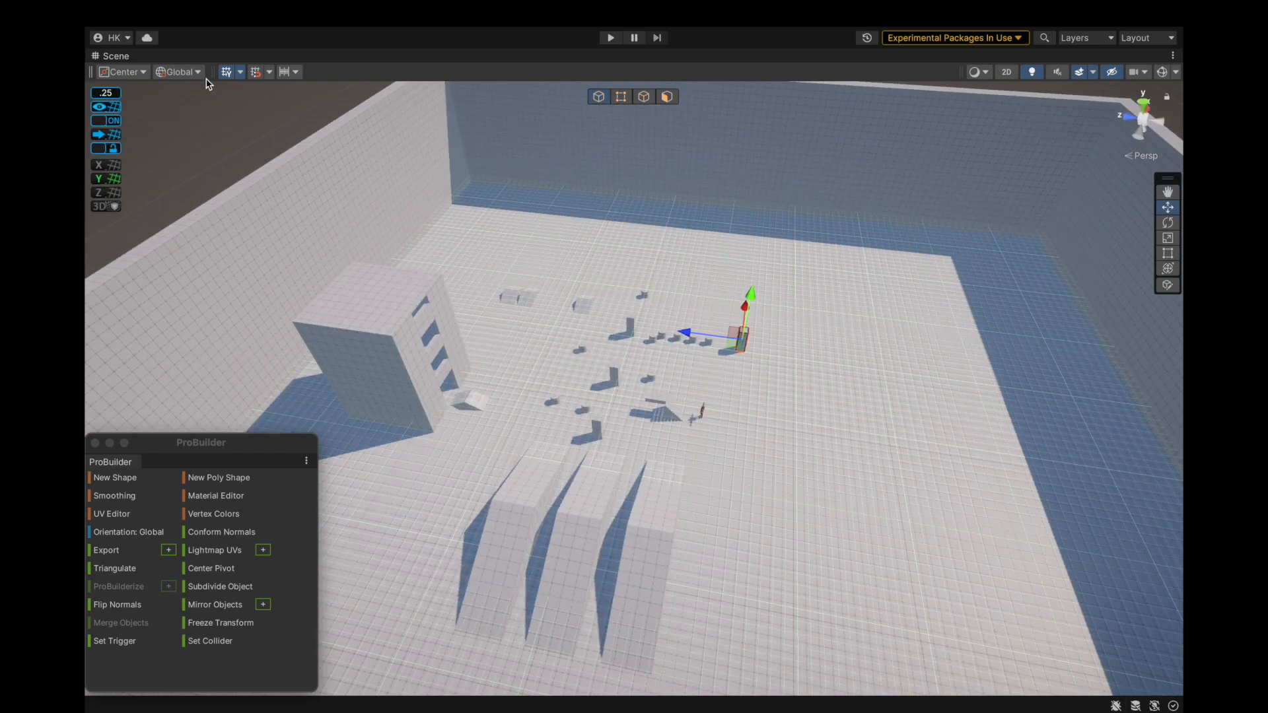
# Restore the full editor layout and move the four SlopeSmall objects out of Building, directly under Environment.
pyautogui.doubleClick(119, 55)
pyautogui.click(257, 199)
pyautogui.click(637, 177)
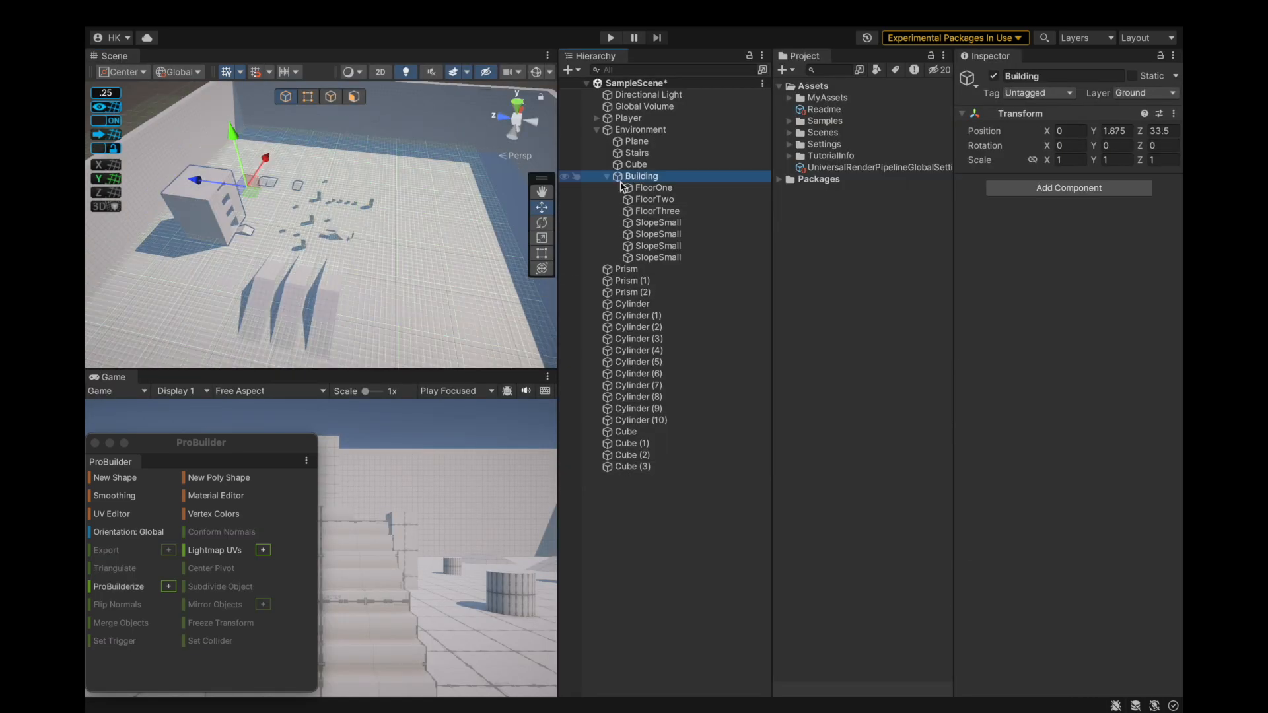
pyautogui.click(682, 258)
pyautogui.keyDown('super'); pyautogui.click(693, 234); pyautogui.keyUp('super')
pyautogui.keyDown('super'); pyautogui.click(691, 223); pyautogui.keyUp('super')
pyautogui.keyDown('super'); pyautogui.click(688, 246); pyautogui.keyUp('super')
pyautogui.moveTo(660, 235); pyautogui.dragTo(651, 172)
pyautogui.click(607, 222)
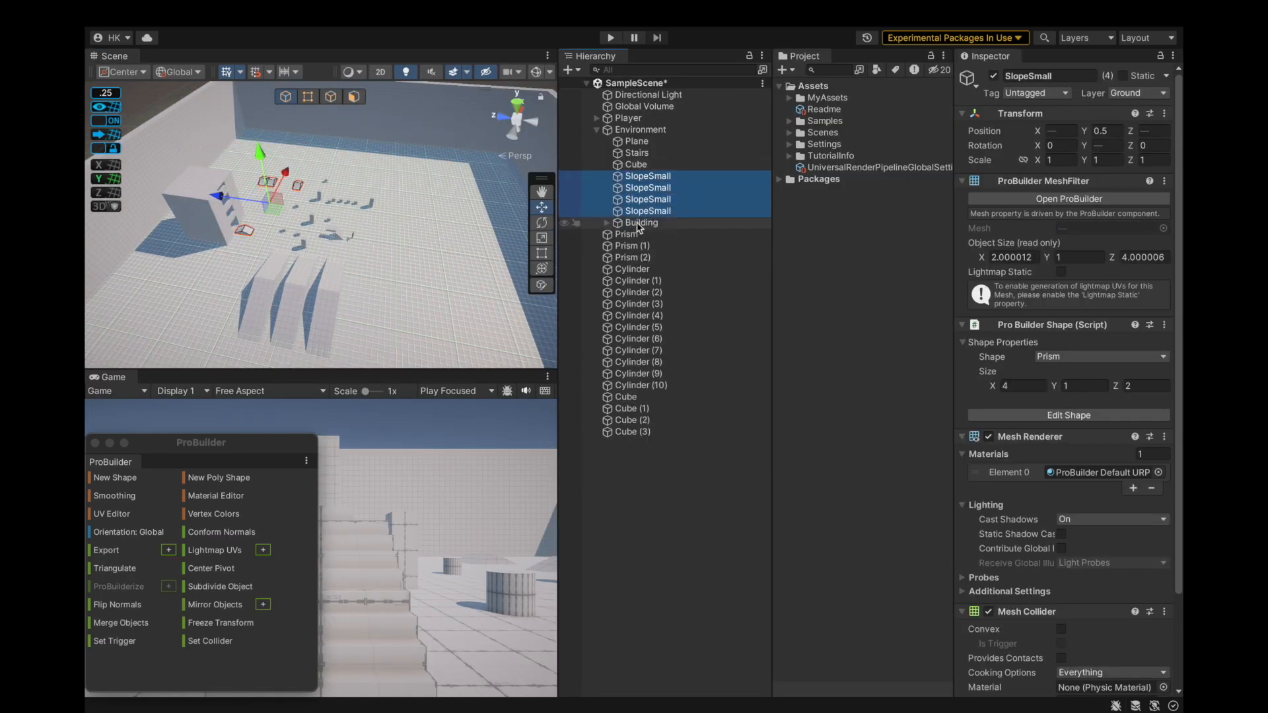
# Duplicate the Building three times and place the copies around the other sides of the walled floor.
pyautogui.doubleClick(622, 223)
pyautogui.press('super+d')
pyautogui.moveTo(284, 179); pyautogui.dragTo(231, 323)
pyautogui.scroll(-4, 308, 267)
pyautogui.scroll(2, 307, 266)
pyautogui.press('super+d')
pyautogui.moveTo(245, 266); pyautogui.dragTo(410, 195)
pyautogui.press('super+d')
# Rename the three large Prism objects to SlopeBig.
pyautogui.click(634, 292)
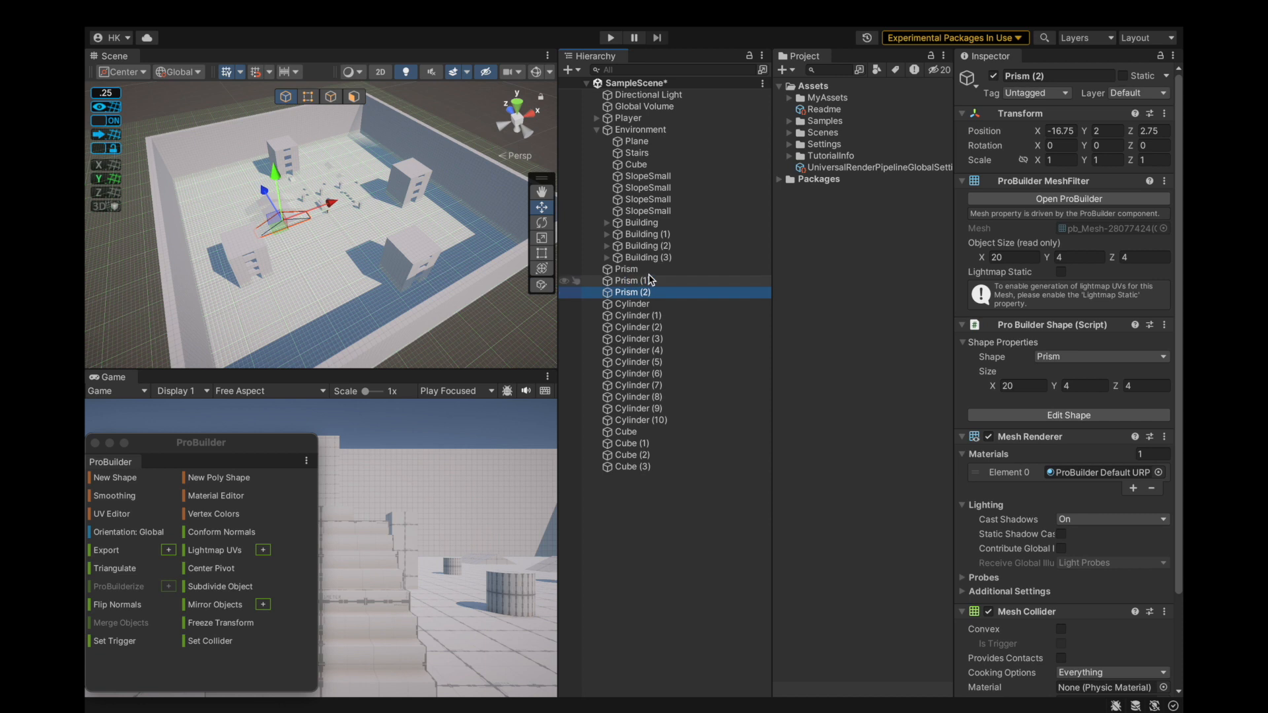
pyautogui.keyDown('shift'); pyautogui.click(626, 269); pyautogui.keyUp('shift')
pyautogui.click(1051, 76)
pyautogui.write('Slope')
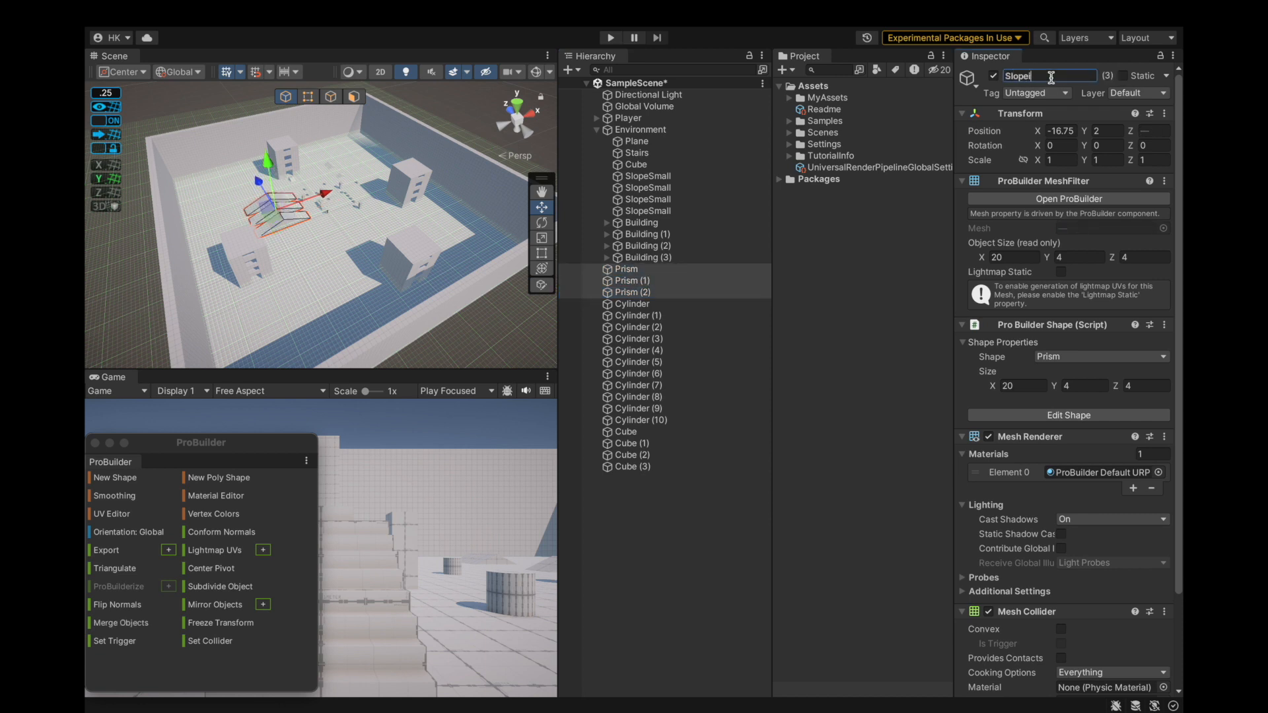
pyautogui.write('Big')
pyautogui.press('Return')
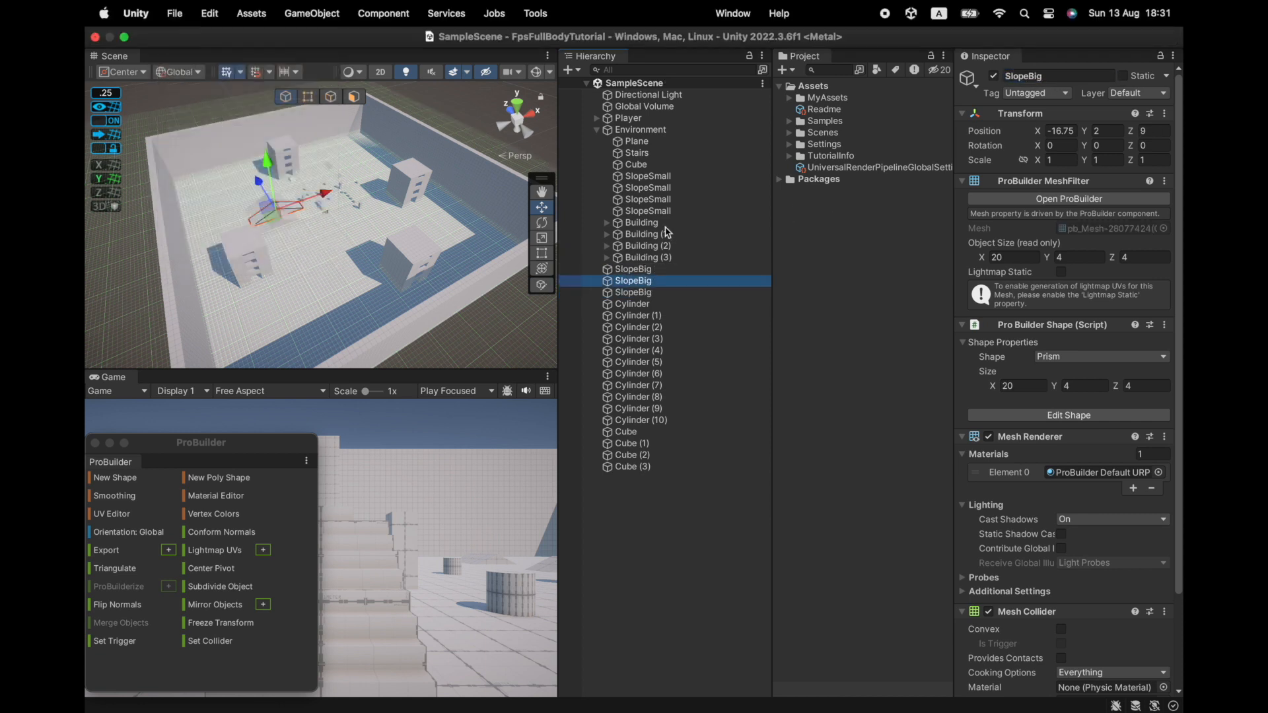
# Rename all eleven Cylinder objects to Barrels.
pyautogui.click(632, 304)
pyautogui.keyDown('shift'); pyautogui.click(653, 419); pyautogui.keyUp('shift')
pyautogui.click(1039, 77)
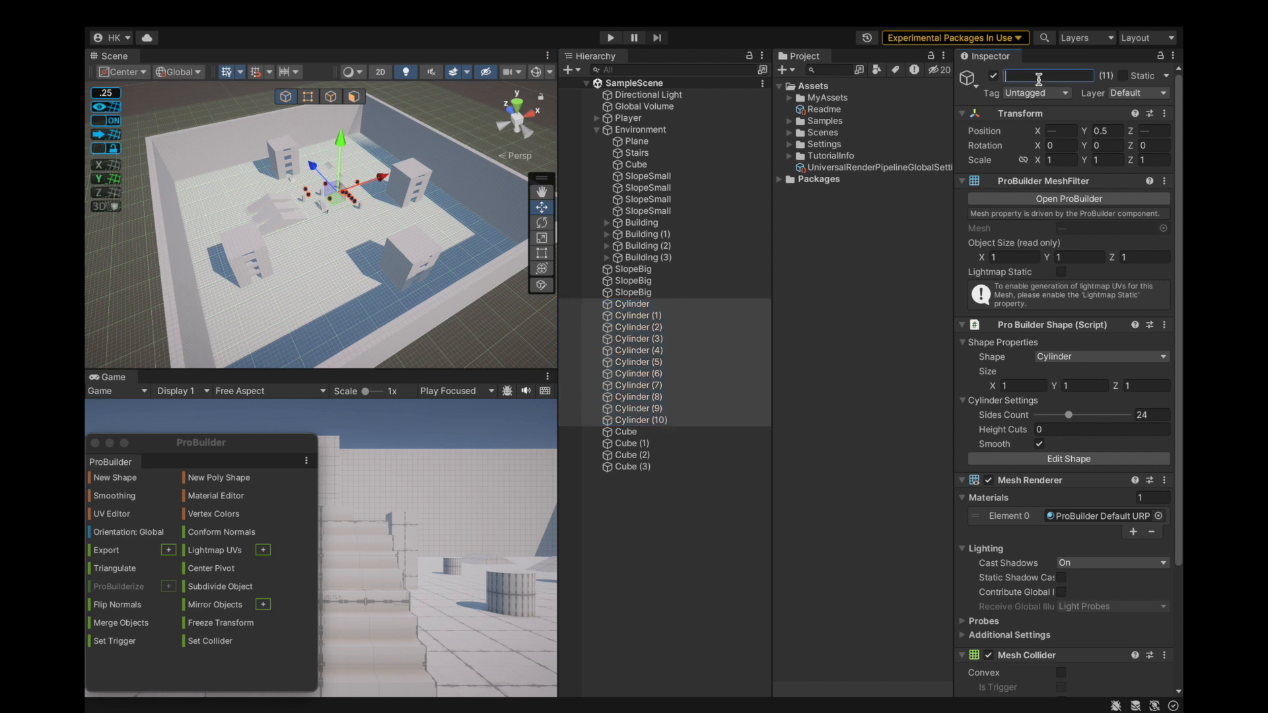
pyautogui.write('Barrels')
pyautogui.press('Return')
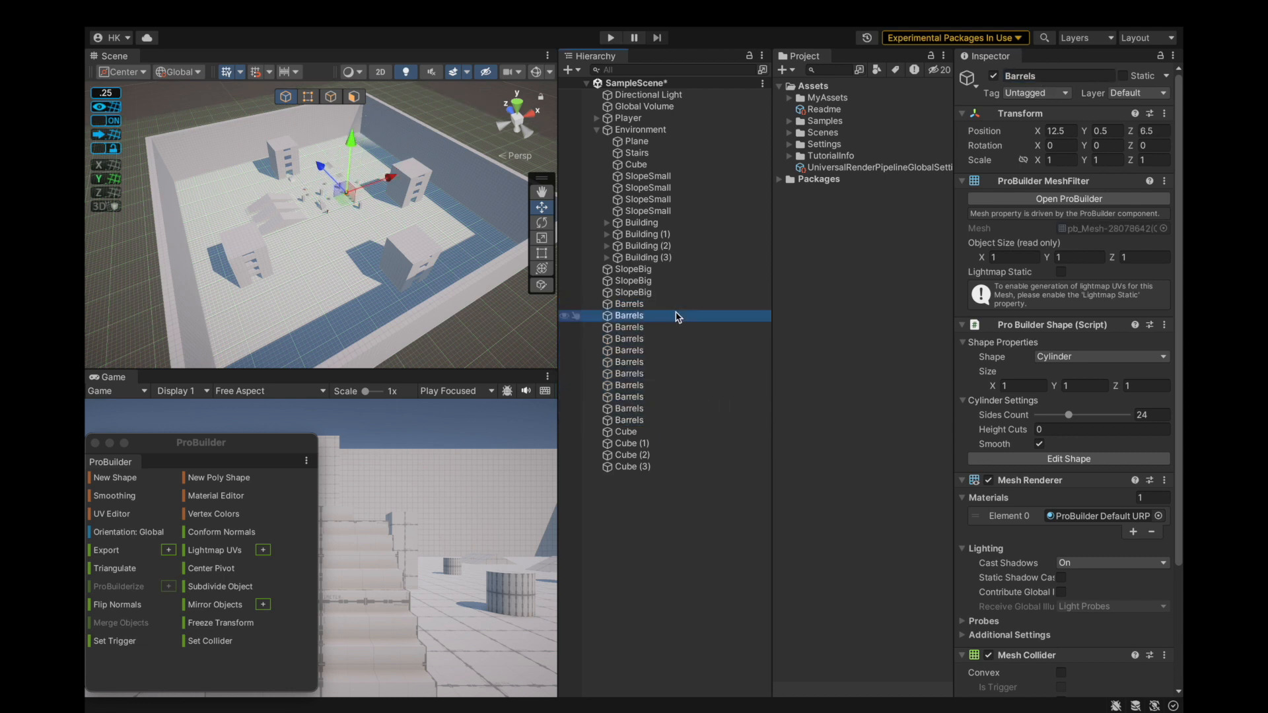
# Create an empty object named Barrels and move the individual barrel cylinders into it.
pyautogui.rightClick(646, 316)
pyautogui.click(677, 386)
pyautogui.click(1090, 76)
pyautogui.click(651, 315)
pyautogui.click(642, 304)
pyautogui.click(637, 315)
pyautogui.keyDown('shift'); pyautogui.click(644, 432); pyautogui.keyUp('shift')
pyautogui.moveTo(645, 375); pyautogui.dragTo(646, 307)
# Reset the Barrels parent's transform and place the group under Environment.
pyautogui.click(646, 304)
pyautogui.click(1165, 115)
pyautogui.click(1117, 126)
pyautogui.click(657, 362)
pyautogui.keyDown('shift'); pyautogui.click(651, 478); pyautogui.keyUp('shift')
pyautogui.moveTo(651, 479); pyautogui.dragTo(657, 130)
pyautogui.click(597, 304)
pyautogui.click(1142, 93)
pyautogui.click(713, 255)
# Assign the three SlopeBig objects to the Ground layer.
pyautogui.click(633, 280)
pyautogui.keyDown('shift'); pyautogui.click(652, 306); pyautogui.keyUp('shift')
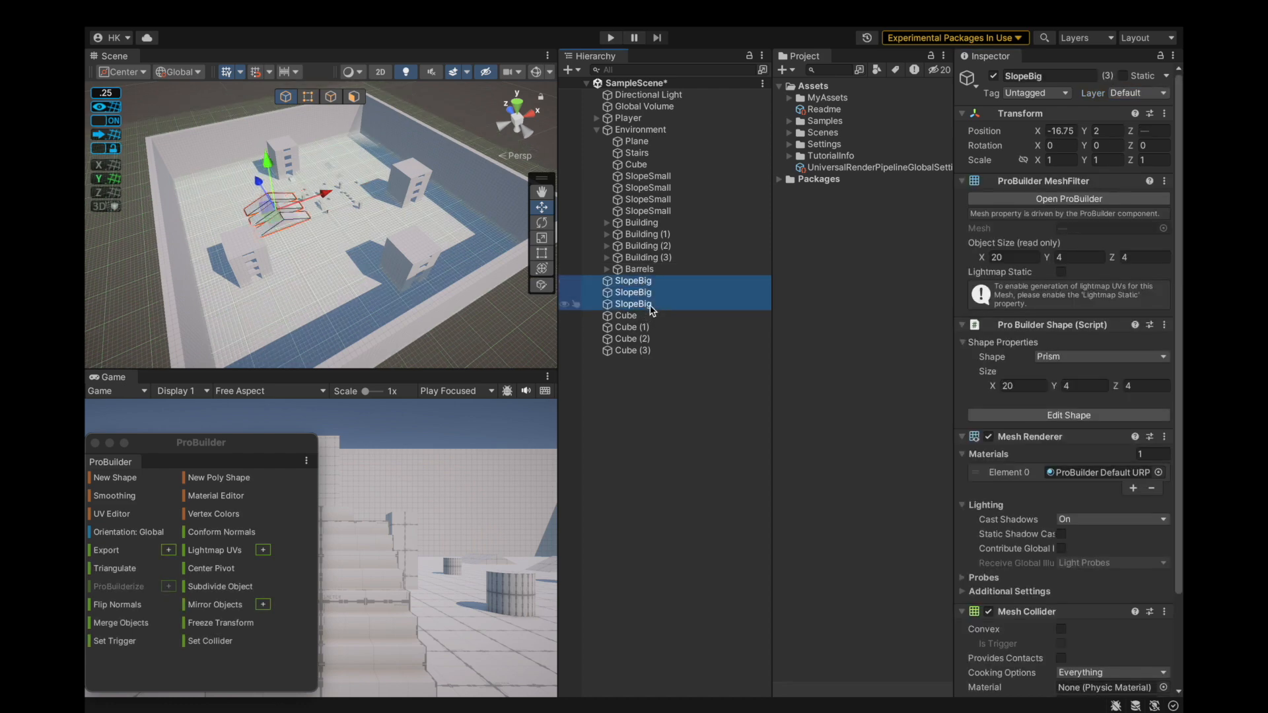
pyautogui.click(1142, 93)
pyautogui.click(1126, 165)
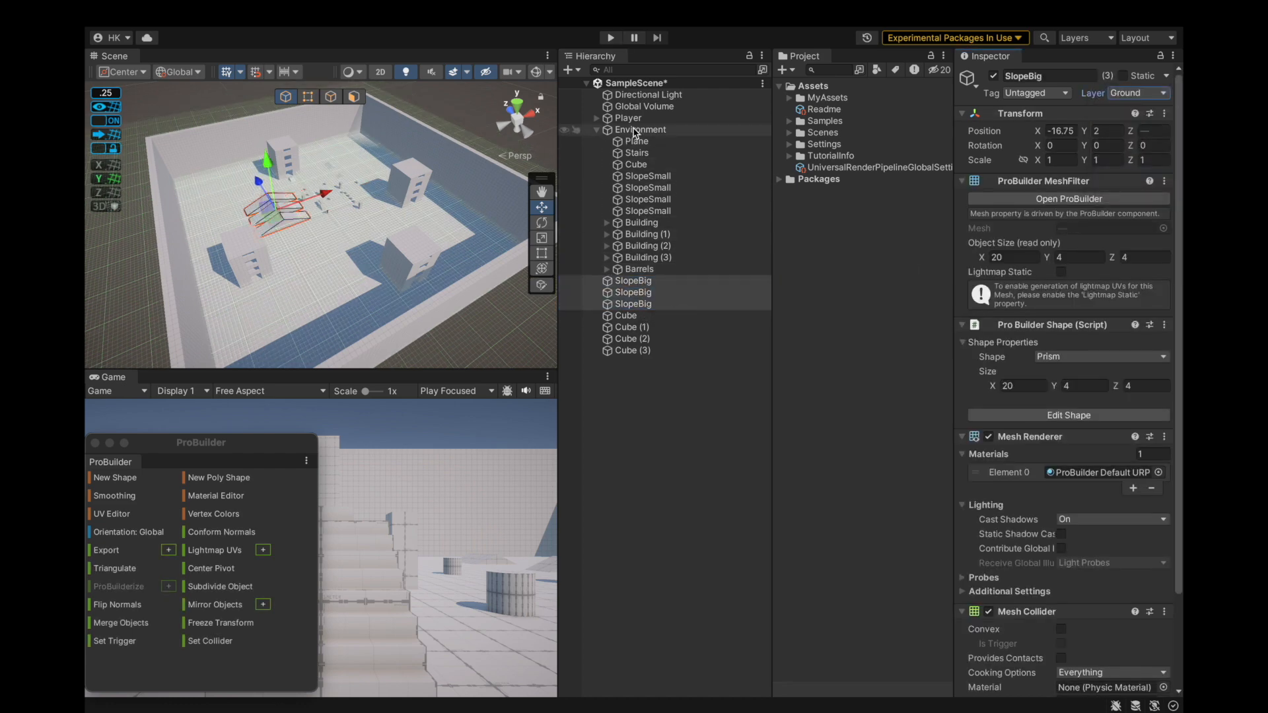
# Create an empty child object named Slopes under Environment.
pyautogui.click(640, 374)
pyautogui.rightClick(660, 129)
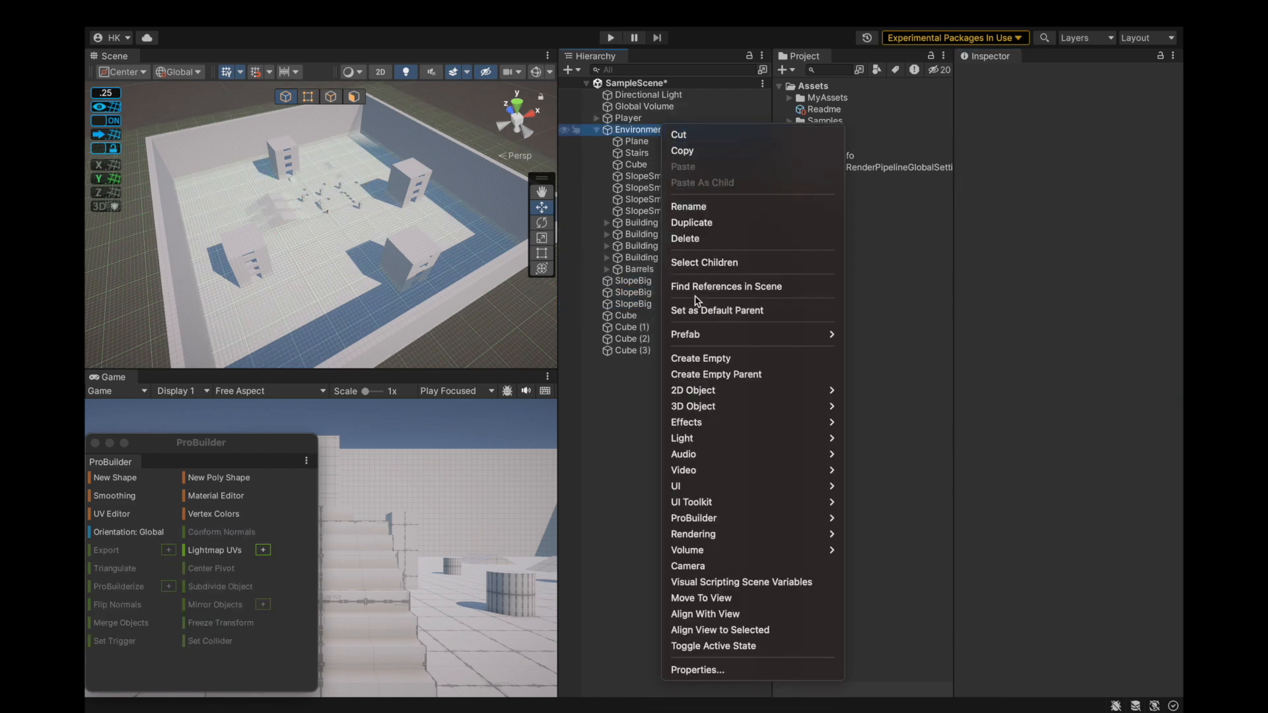
pyautogui.click(696, 356)
pyautogui.write('Slopes')
pyautogui.press('Return')
# Move the three SlopeBig and four SlopeSmall objects into the Slopes parent.
pyautogui.click(632, 293)
pyautogui.keyDown('shift'); pyautogui.click(633, 316); pyautogui.keyUp('shift')
pyautogui.moveTo(663, 301); pyautogui.dragTo(638, 282)
pyautogui.click(647, 175)
pyautogui.keyDown('shift'); pyautogui.click(648, 211); pyautogui.keyUp('shift')
pyautogui.moveTo(648, 211); pyautogui.dragTo(639, 281)
# Assign the Slopes parent to the Ground layer and collapse its group in the Hierarchy.
pyautogui.click(644, 234)
pyautogui.click(1146, 94)
pyautogui.click(1099, 286)
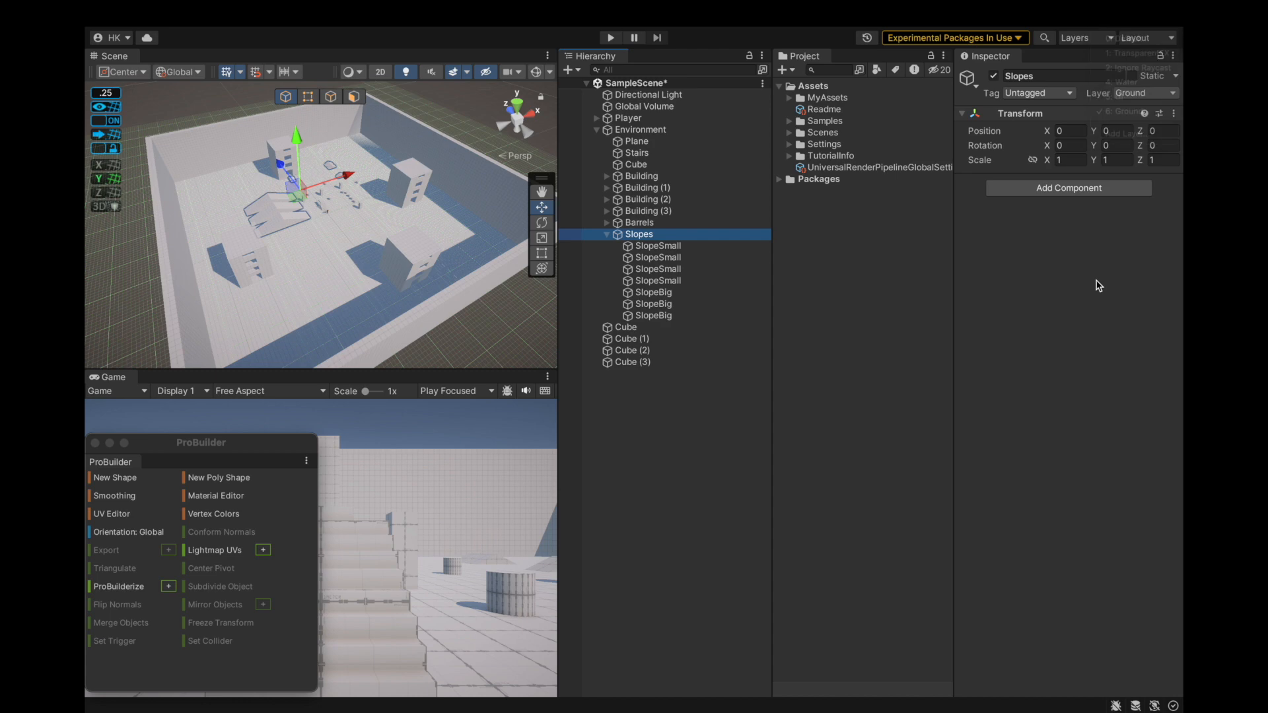
pyautogui.click(686, 246)
pyautogui.keyDown('shift'); pyautogui.click(668, 316); pyautogui.keyUp('shift')
pyautogui.click(642, 457)
pyautogui.click(606, 234)
# Rename the four remaining root-level Cube objects to Wall.
pyautogui.click(625, 246)
pyautogui.click(632, 257)
pyautogui.click(624, 281)
pyautogui.keyDown('shift'); pyautogui.click(625, 245); pyautogui.keyUp('shift')
pyautogui.click(1030, 76)
pyautogui.write('Wall')
# Create an empty root object, reset its transform and name it Walls.
pyautogui.click(632, 317)
pyautogui.rightClick(632, 317)
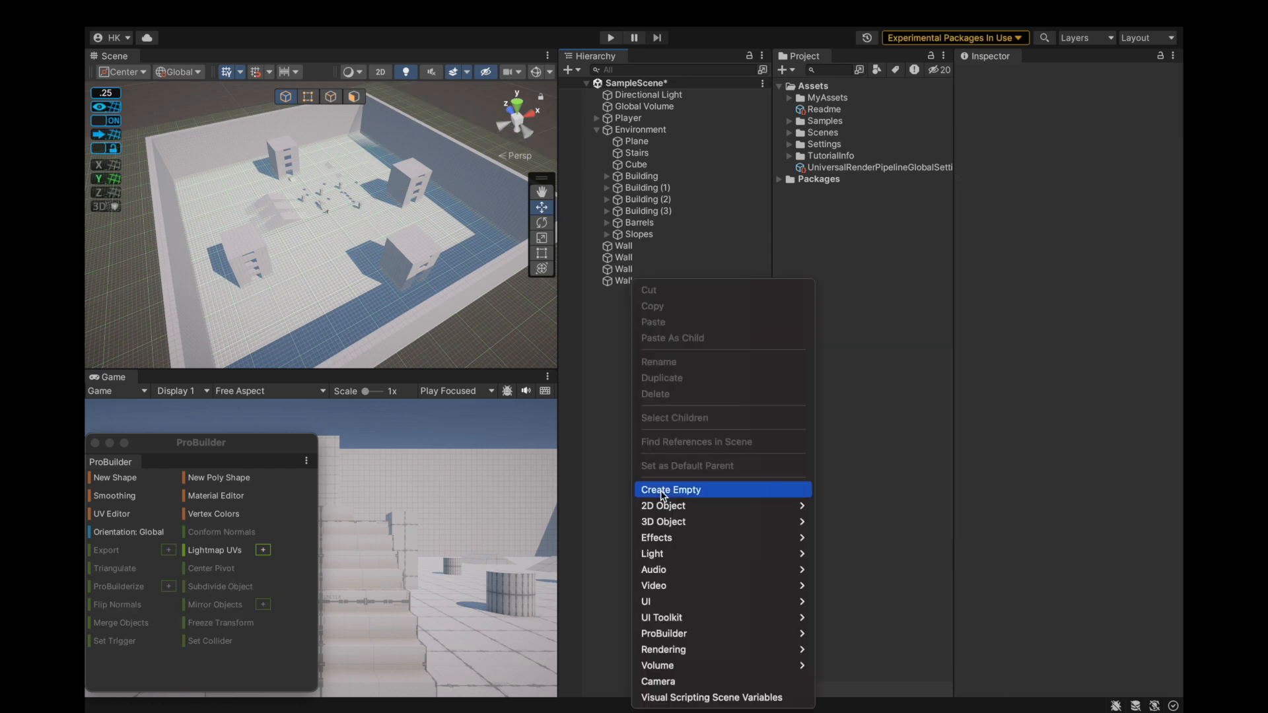
pyautogui.click(651, 486)
pyautogui.click(1173, 113)
pyautogui.click(1144, 130)
pyautogui.click(1073, 77)
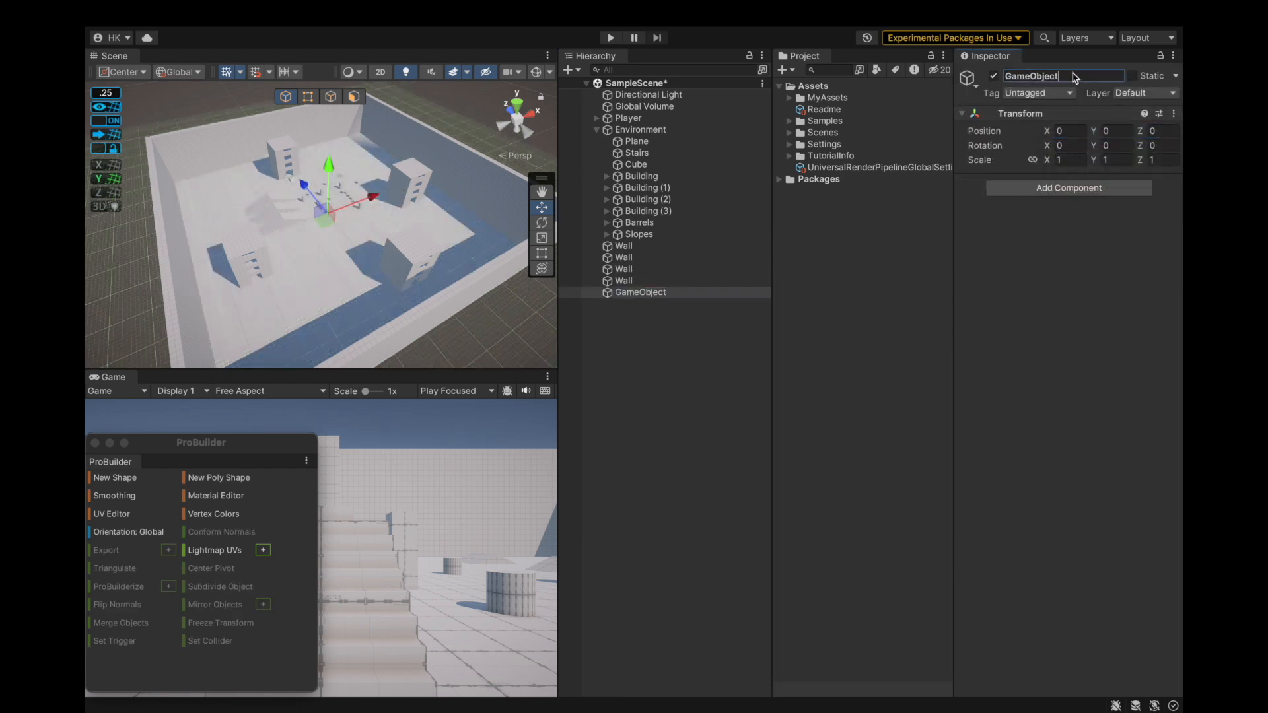
pyautogui.click(636, 295)
# Move the four Wall objects into Walls and place the Walls group under Environment.
pyautogui.click(628, 245)
pyautogui.keyDown('shift'); pyautogui.click(653, 280); pyautogui.keyUp('shift')
pyautogui.moveTo(651, 280); pyautogui.dragTo(633, 293)
pyautogui.click(628, 239)
pyautogui.click(596, 246)
pyautogui.moveTo(624, 246); pyautogui.dragTo(651, 129)
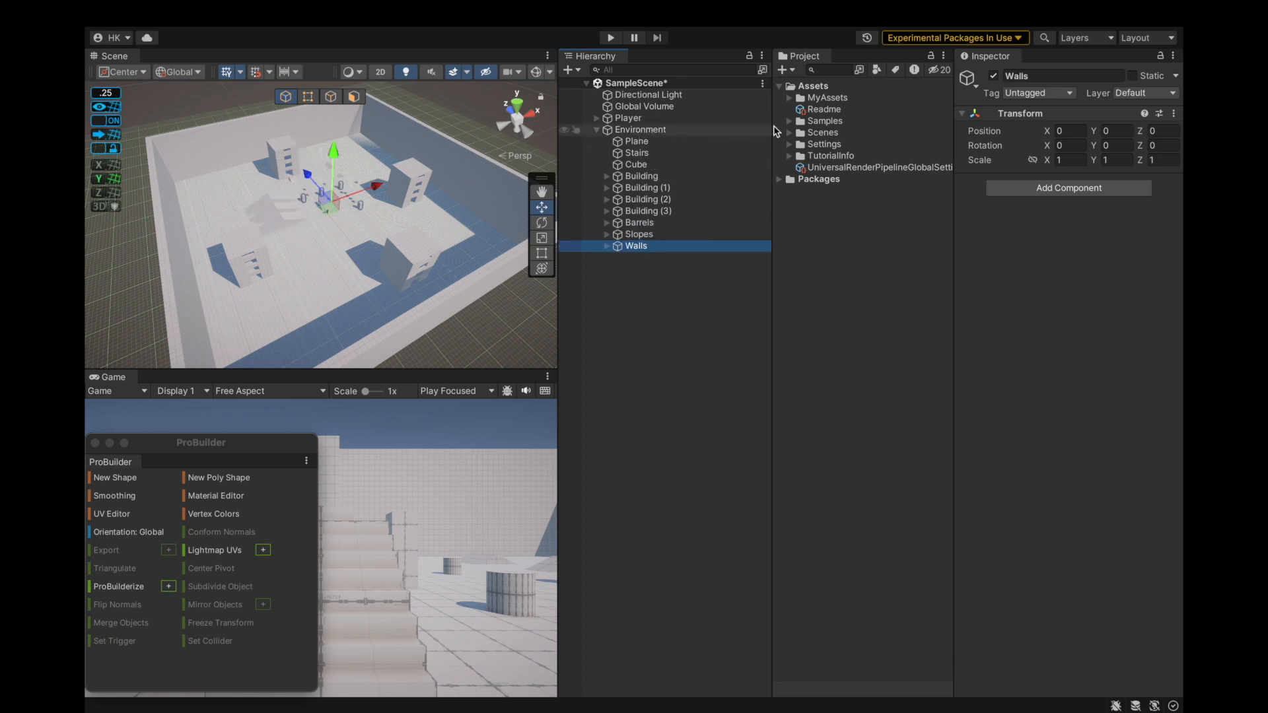
# Assign the Walls parent to the Ground layer, then collapse Environment and save the scene.
pyautogui.click(1143, 93)
pyautogui.click(1127, 169)
pyautogui.click(708, 308)
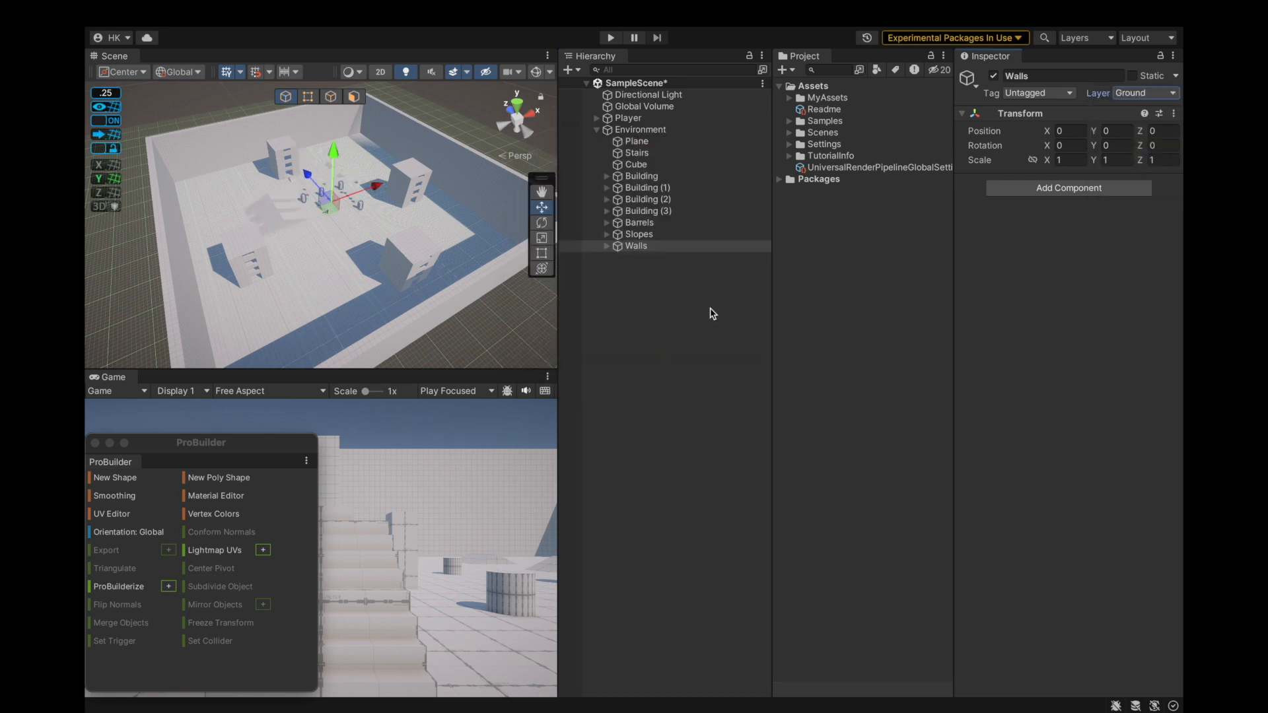
pyautogui.click(592, 130)
pyautogui.click(176, 11)
pyautogui.click(192, 200)
# Look over the finished environment in the Scene view and close the ProBuilder window.
pyautogui.scroll(-5, 346, 245)
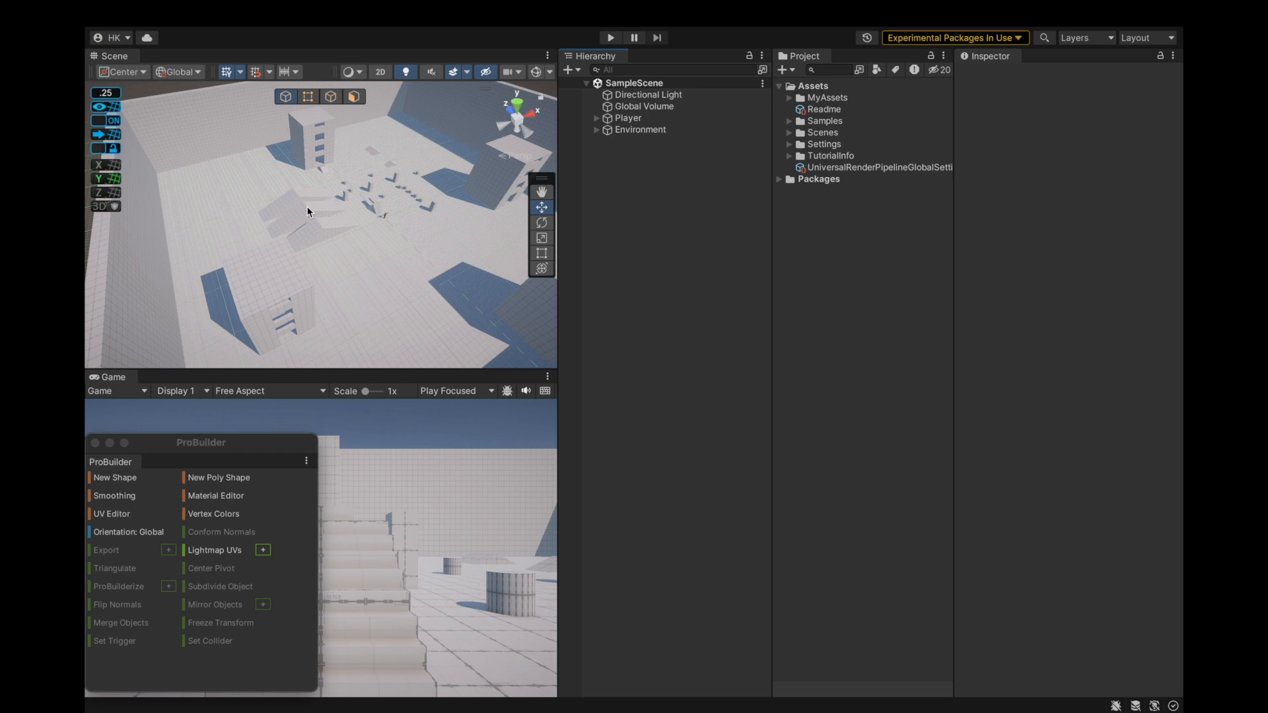
pyautogui.scroll(8, 283, 212)
pyautogui.keyDown('alt'); pyautogui.moveTo(283, 212); pyautogui.dragTo(330, 178); pyautogui.keyUp('alt')
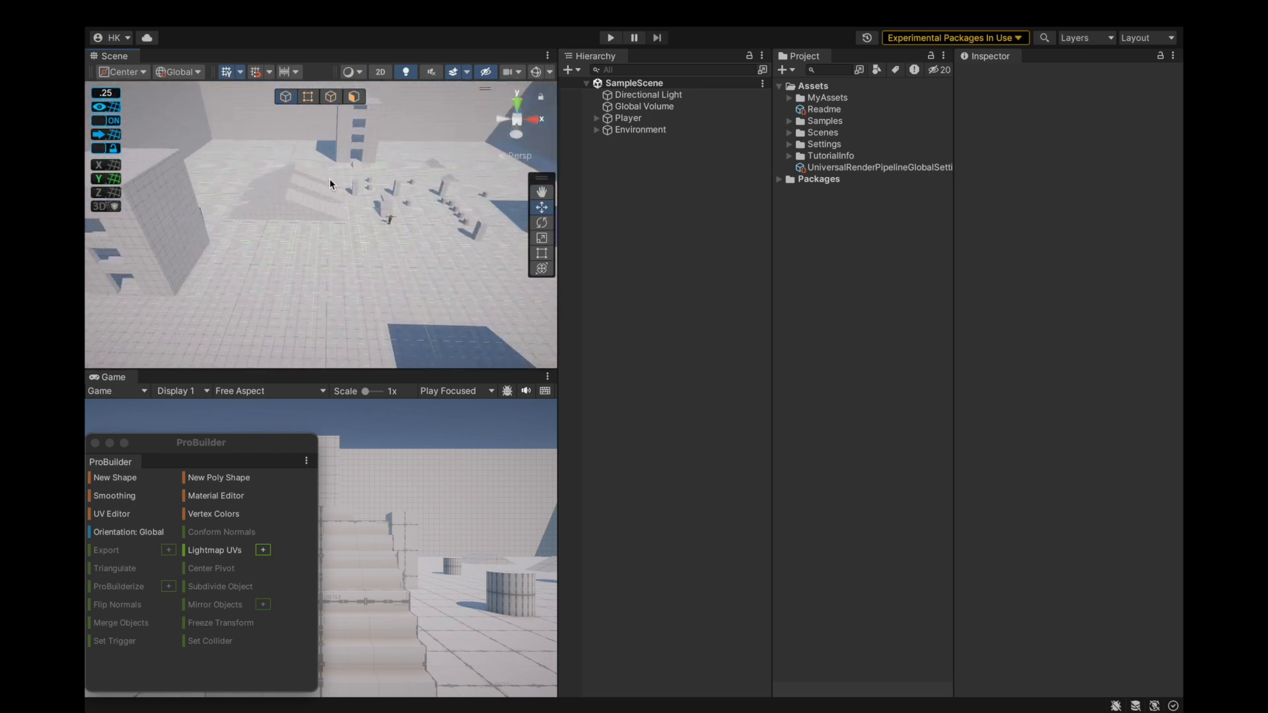
pyautogui.click(94, 443)
pyautogui.click(533, 12)
pyautogui.moveTo(548, 37)
pyautogui.click(644, 105)
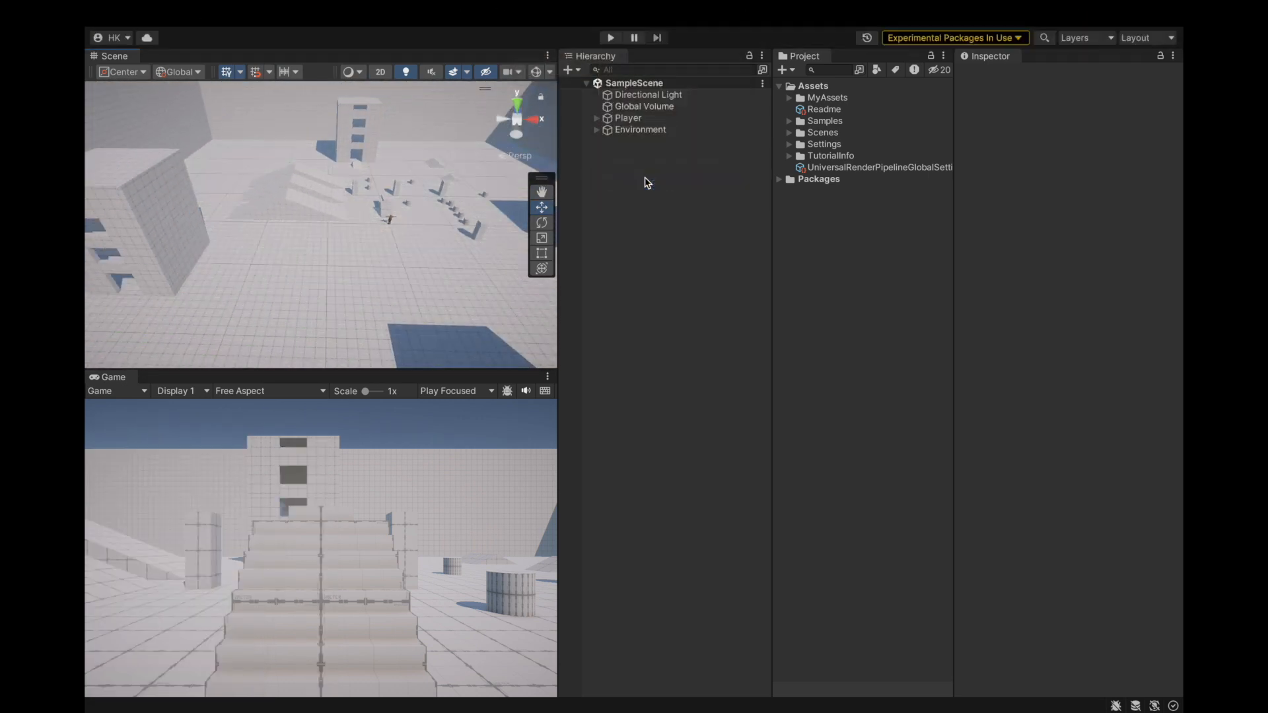
# Create an Environment folder inside MyAssets/Materials.
pyautogui.doubleClick(819, 99)
pyautogui.click(799, 144)
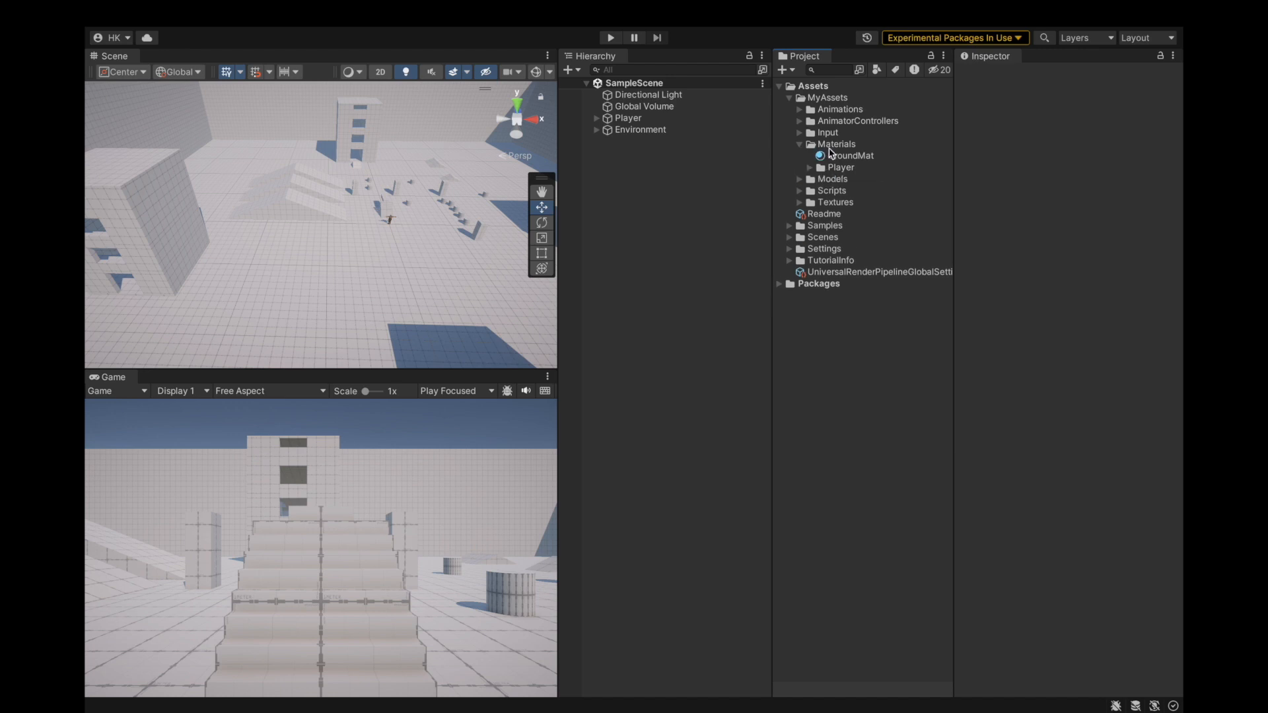
pyautogui.rightClick(833, 144)
pyautogui.moveTo(859, 156)
pyautogui.click(681, 36)
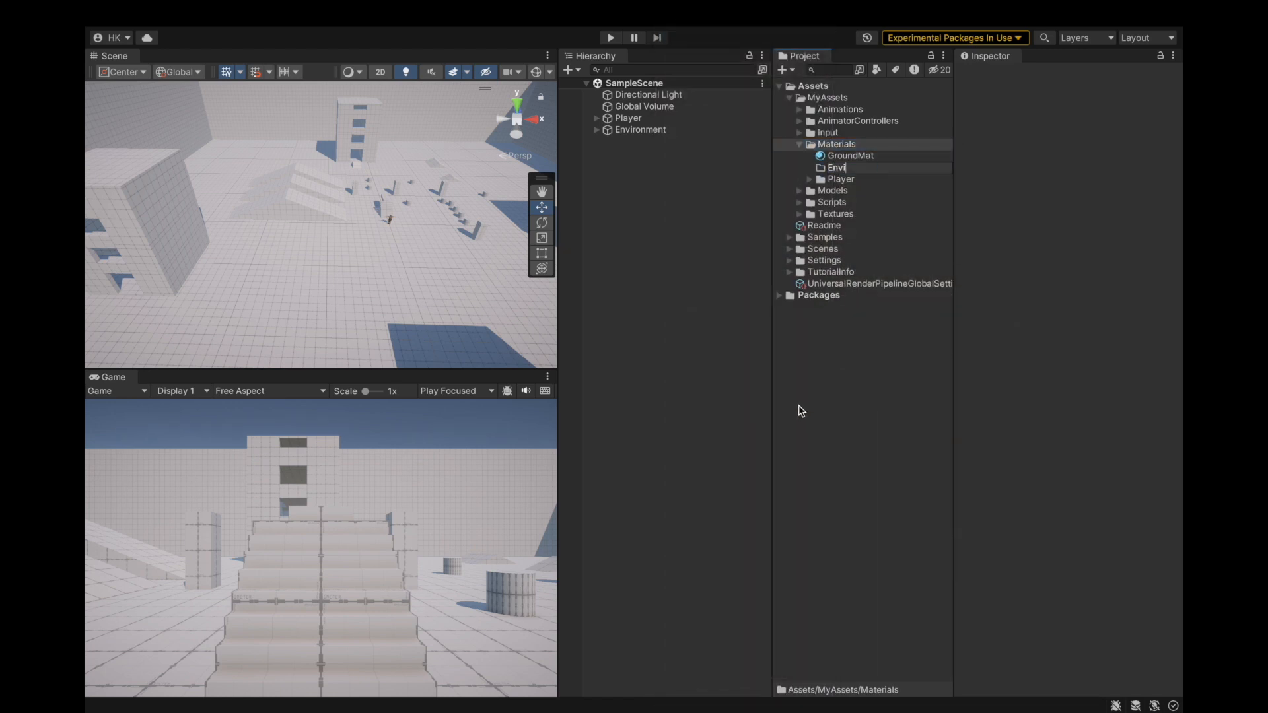
# Create a Building folder inside the Environment materials folder.
pyautogui.click(850, 158)
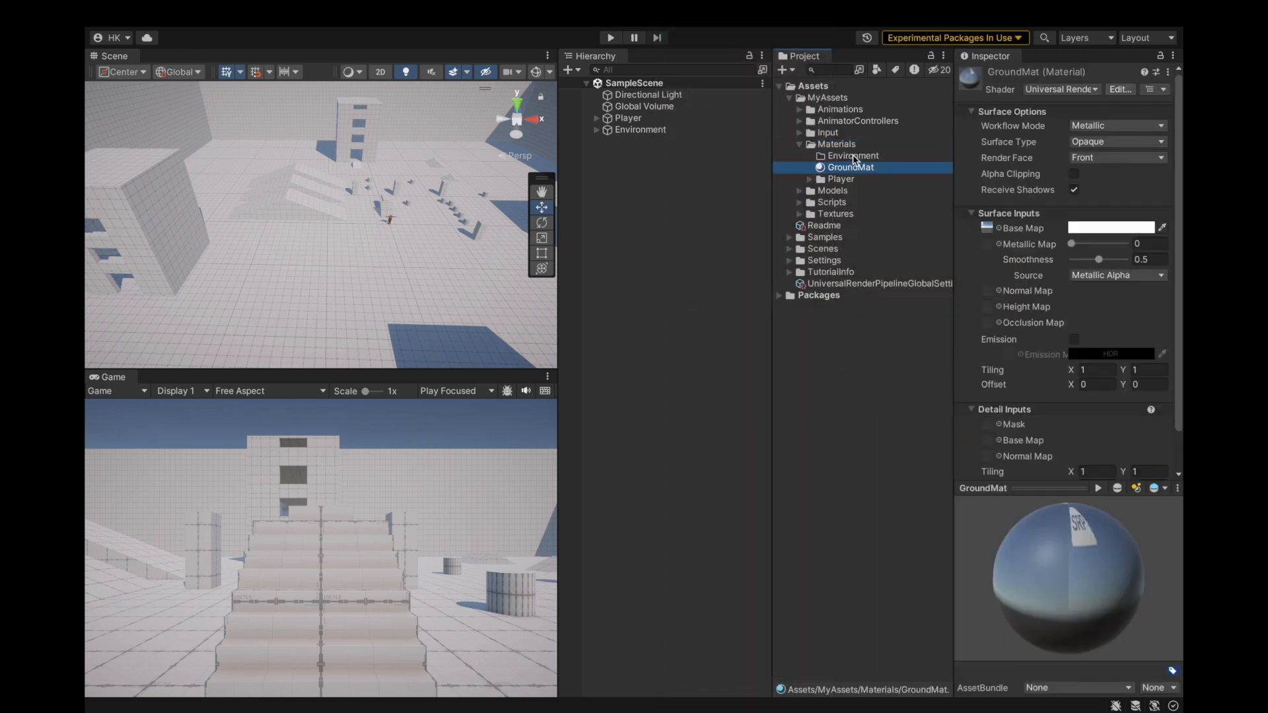
pyautogui.rightClick(857, 152)
pyautogui.moveTo(881, 160)
pyautogui.click(707, 33)
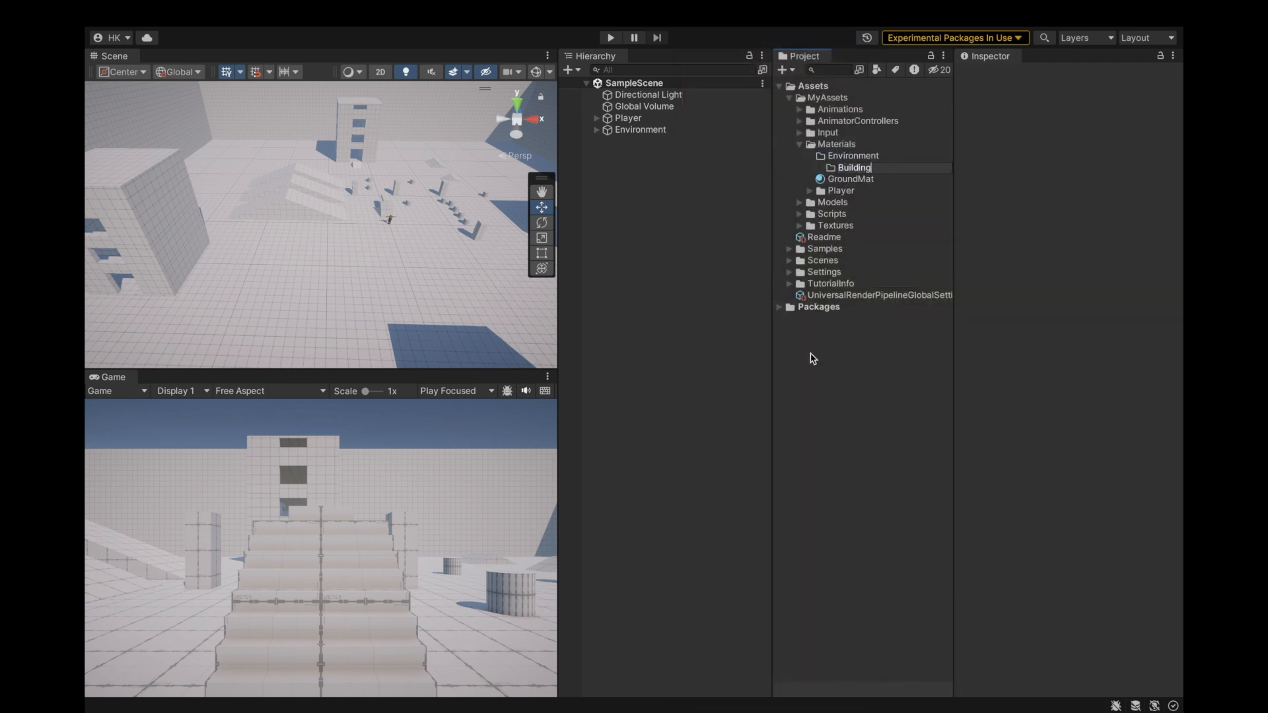
pyautogui.press('Return')
pyautogui.rightClick(856, 156)
pyautogui.moveTo(882, 165)
pyautogui.click(693, 35)
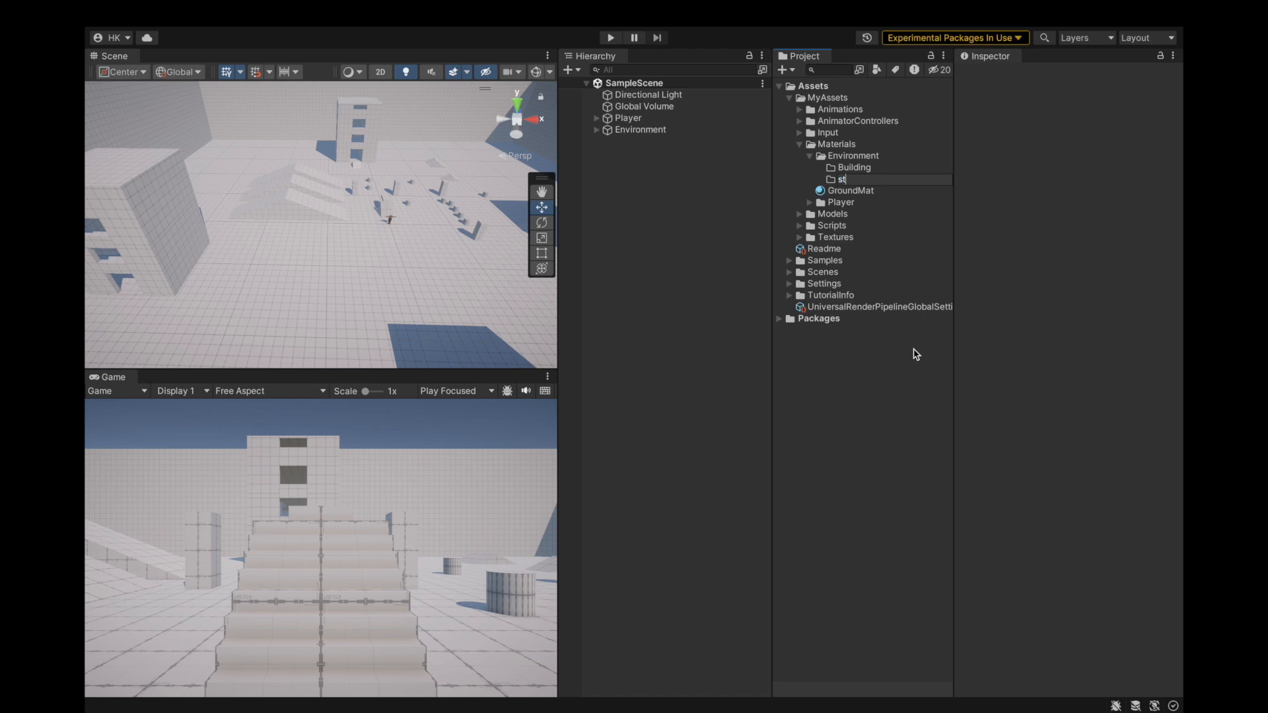
pyautogui.rightClick(832, 183)
pyautogui.click(838, 242)
pyautogui.click(666, 319)
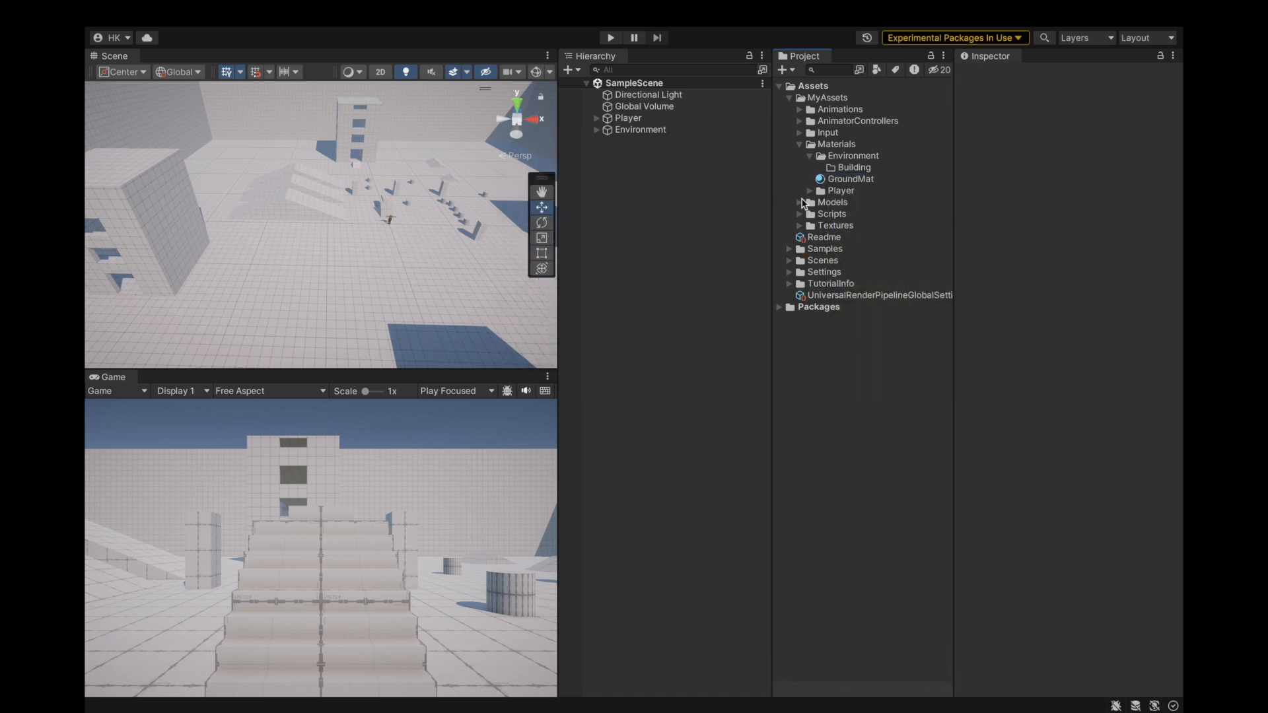
# Create a new material inside the Building folder.
pyautogui.click(840, 169)
pyautogui.rightClick(865, 172)
pyautogui.moveTo(883, 176)
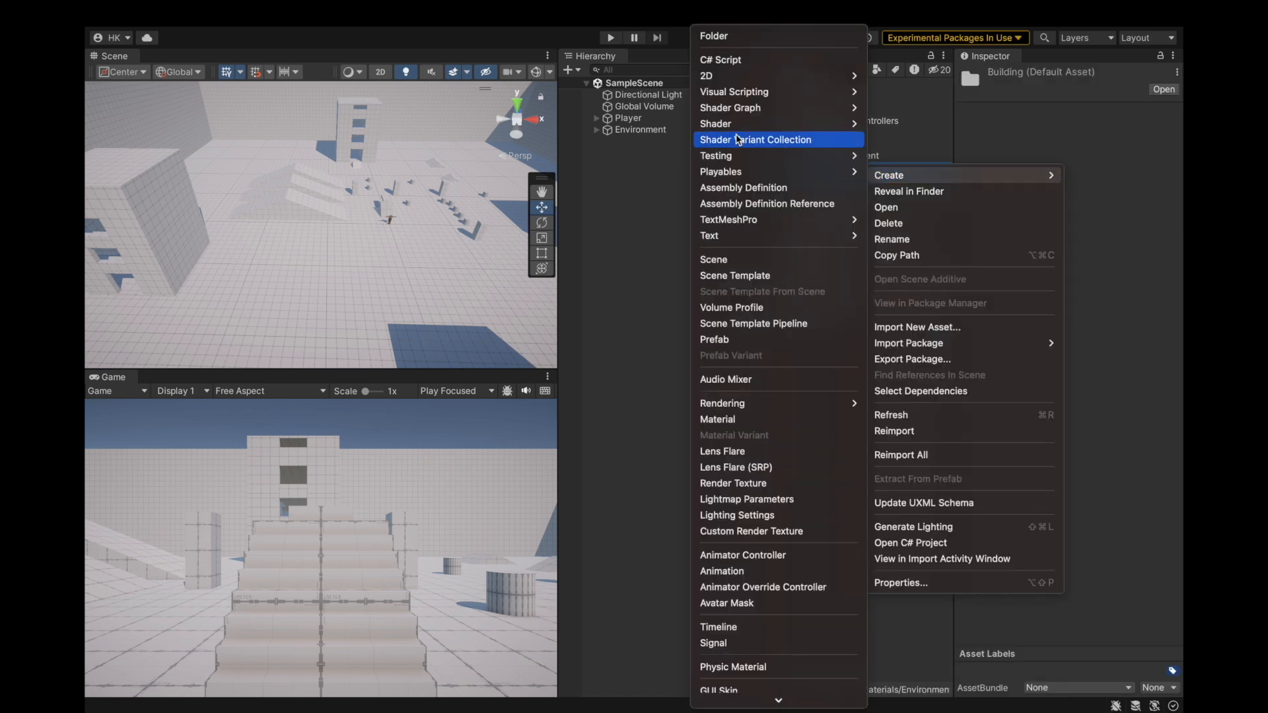
pyautogui.click(761, 365)
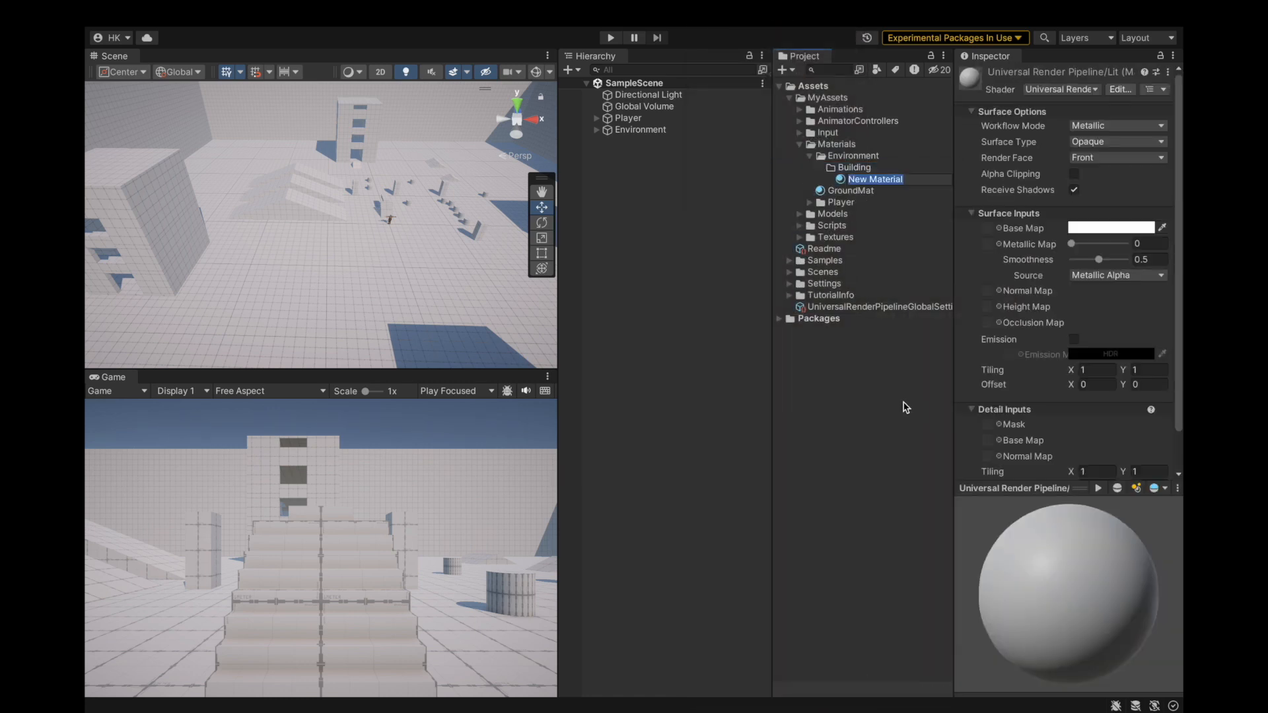
# Delete the Building folder and the Environment folder from Materials.
pyautogui.rightClick(839, 167)
pyautogui.click(859, 226)
pyautogui.click(683, 323)
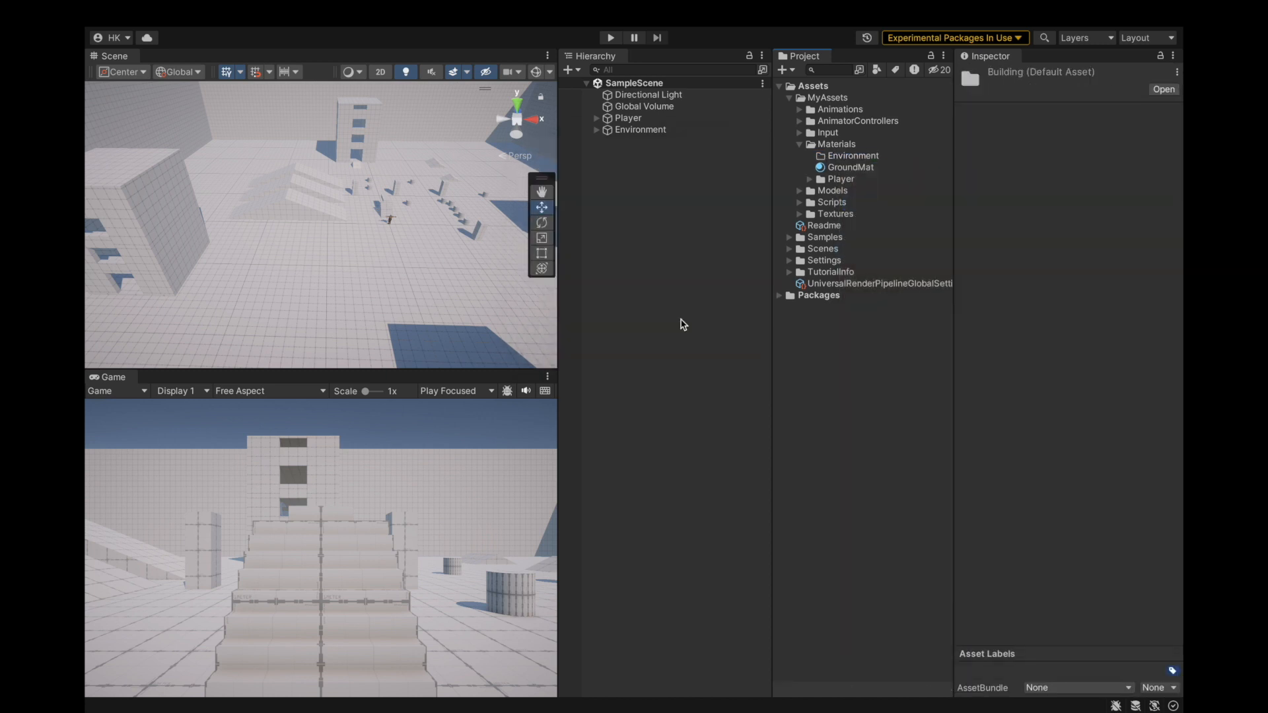
pyautogui.click(846, 157)
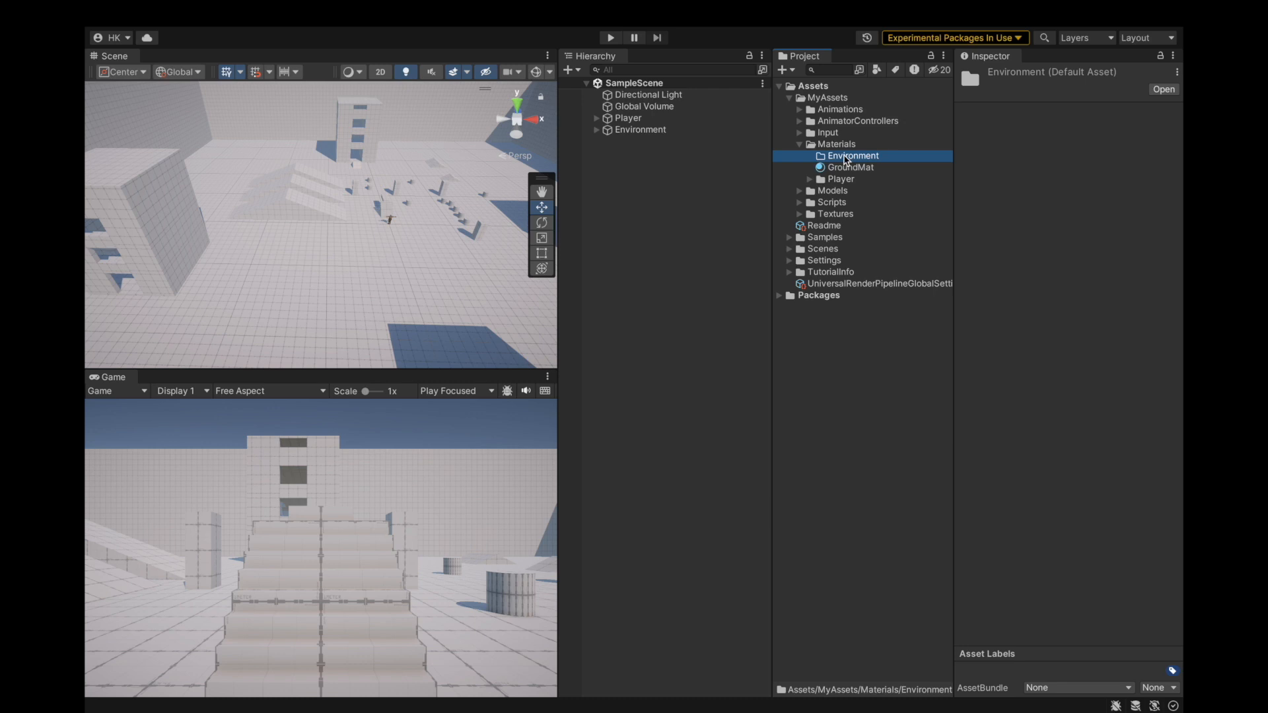
pyautogui.rightClick(833, 159)
pyautogui.click(859, 207)
pyautogui.press('Return')
# Delete the GroundMat material from the Materials folder.
pyautogui.click(845, 158)
pyautogui.rightClick(846, 159)
pyautogui.click(879, 212)
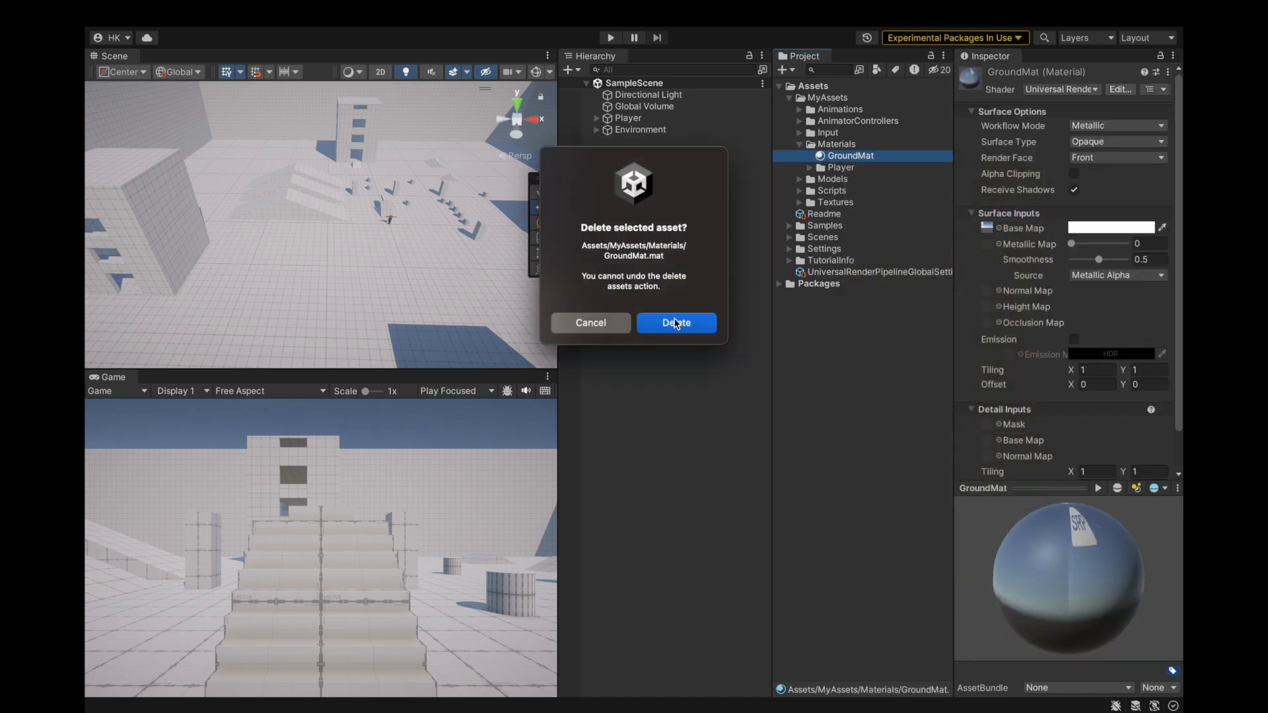
pyautogui.press('Return')
pyautogui.rightClick(852, 144)
pyautogui.moveTo(878, 151)
pyautogui.click(743, 41)
pyautogui.rightClick(819, 158)
pyautogui.click(834, 207)
pyautogui.click(742, 244)
# Create a material named Red in the Materials folder and set its Base Map colour to FF0000.
pyautogui.rightClick(842, 142)
pyautogui.moveTo(852, 147)
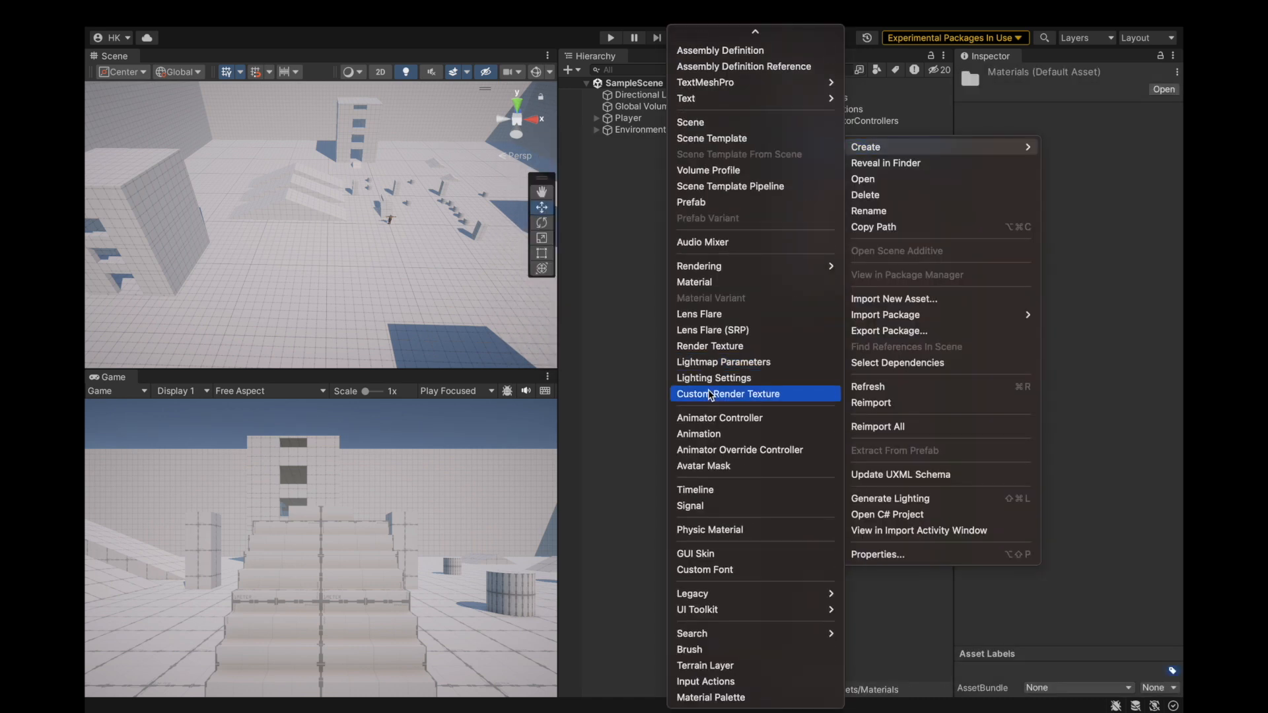
pyautogui.click(726, 278)
pyautogui.press('Return')
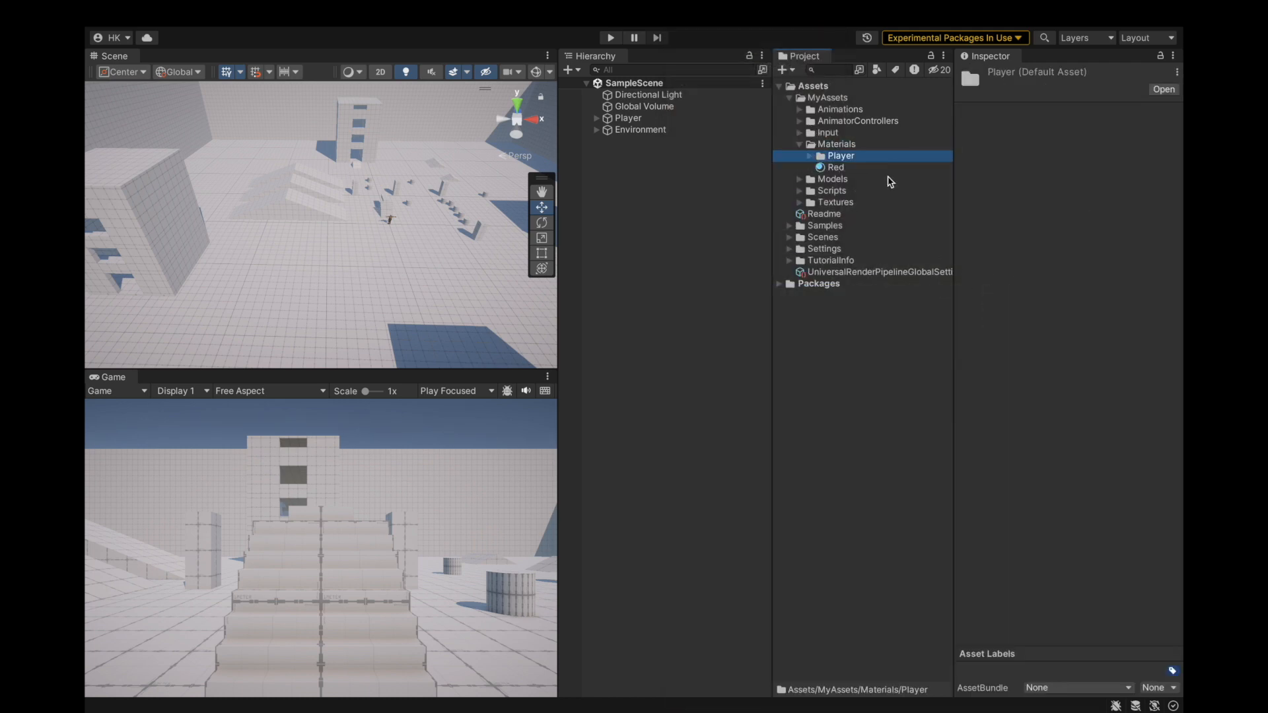
pyautogui.click(1085, 228)
pyautogui.click(1137, 299)
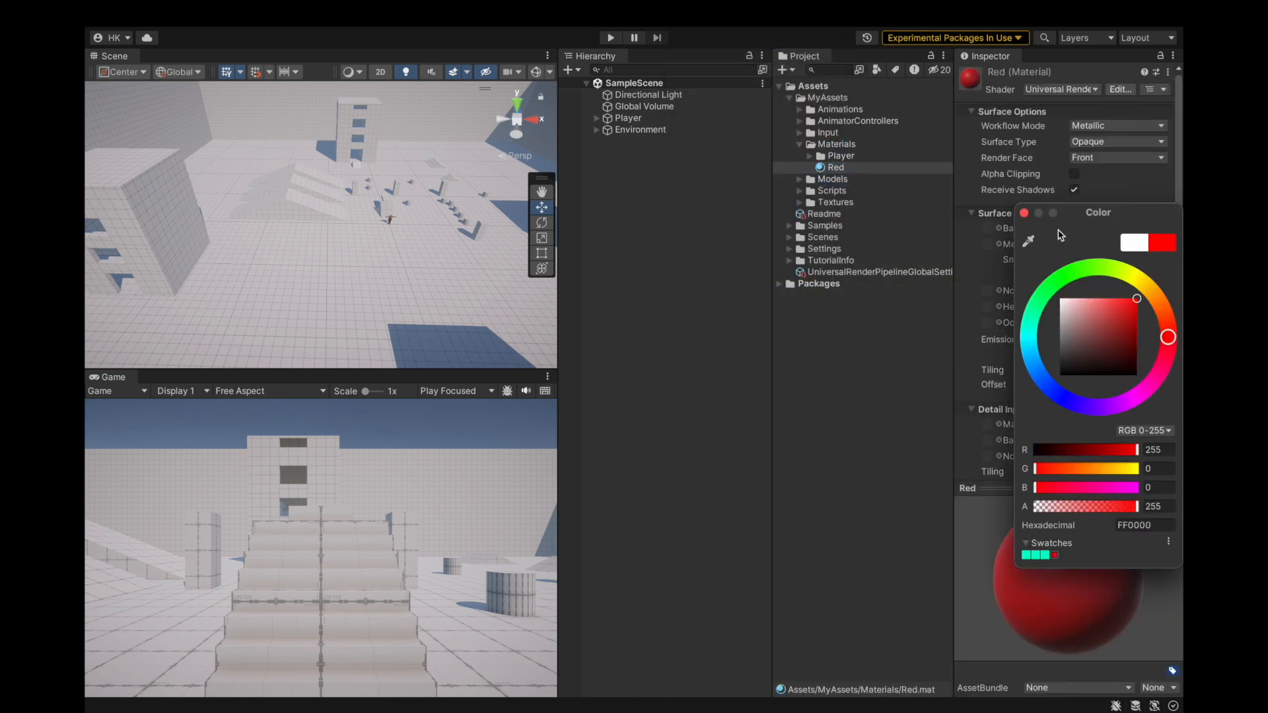
pyautogui.click(1024, 213)
# Create a material named Yellow in the Materials folder and set its Base Map colour to bright yellow.
pyautogui.rightClick(830, 145)
pyautogui.moveTo(852, 153)
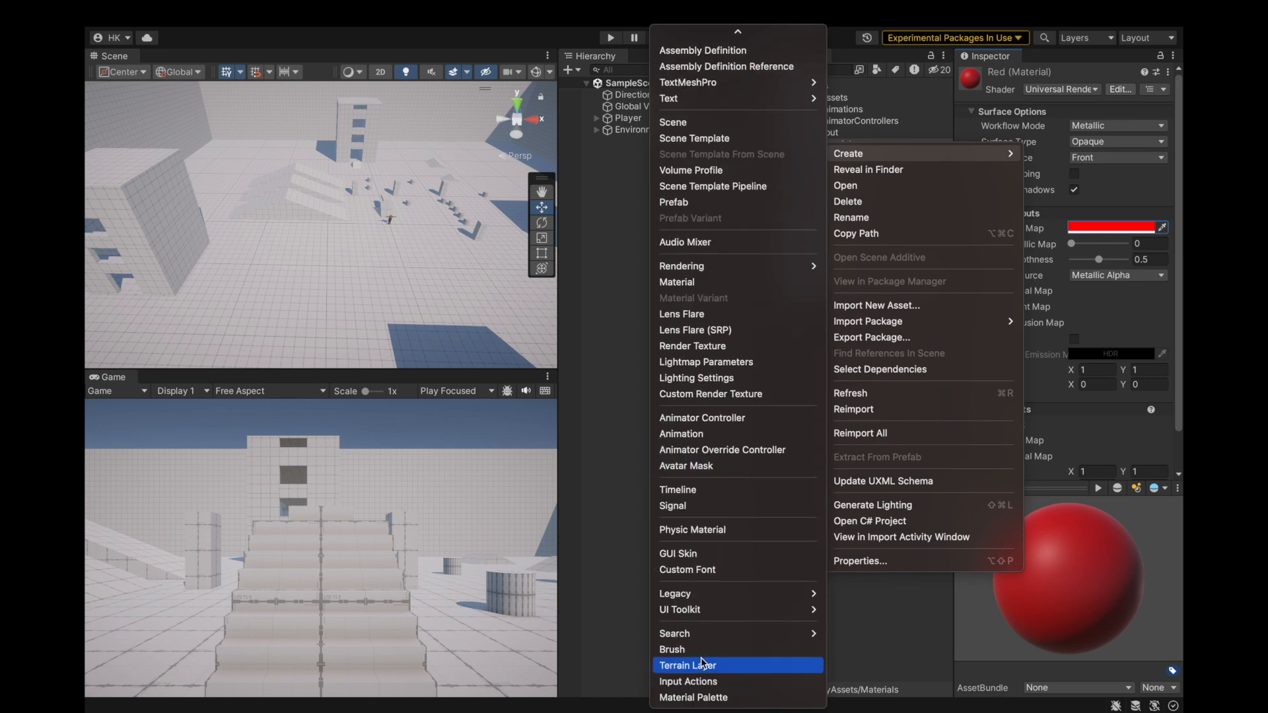
pyautogui.click(722, 282)
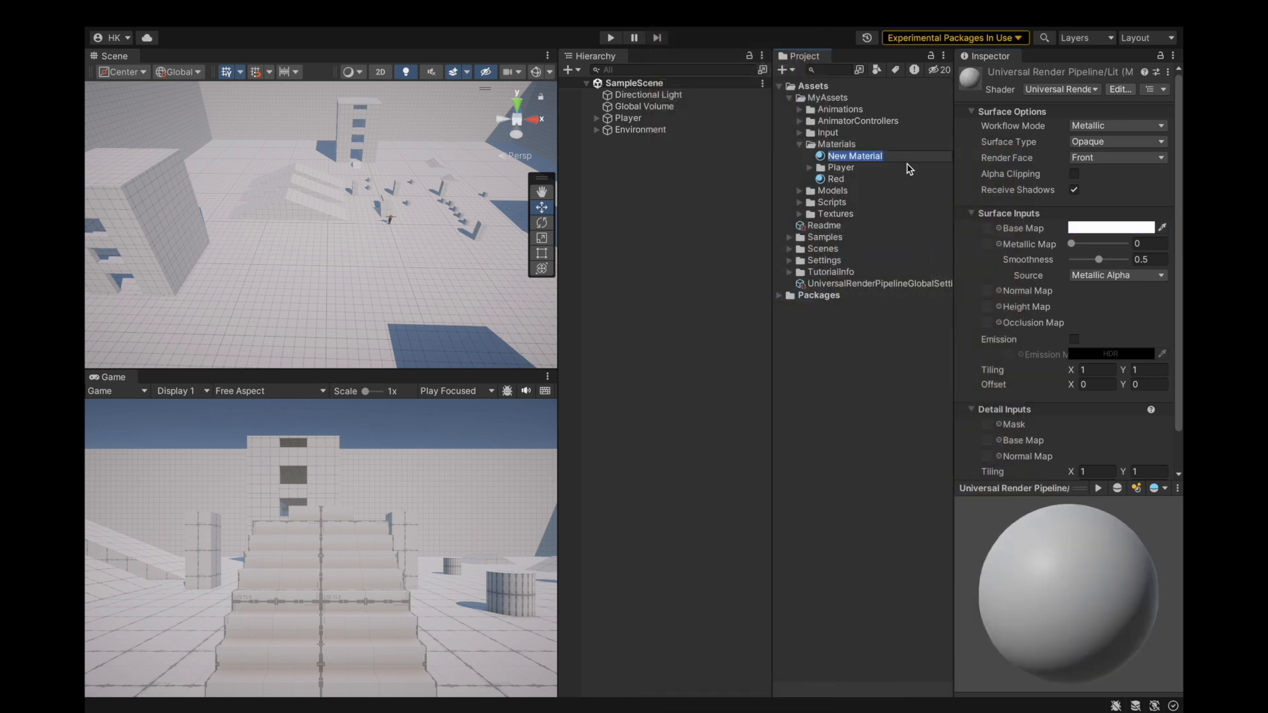
pyautogui.click(1150, 229)
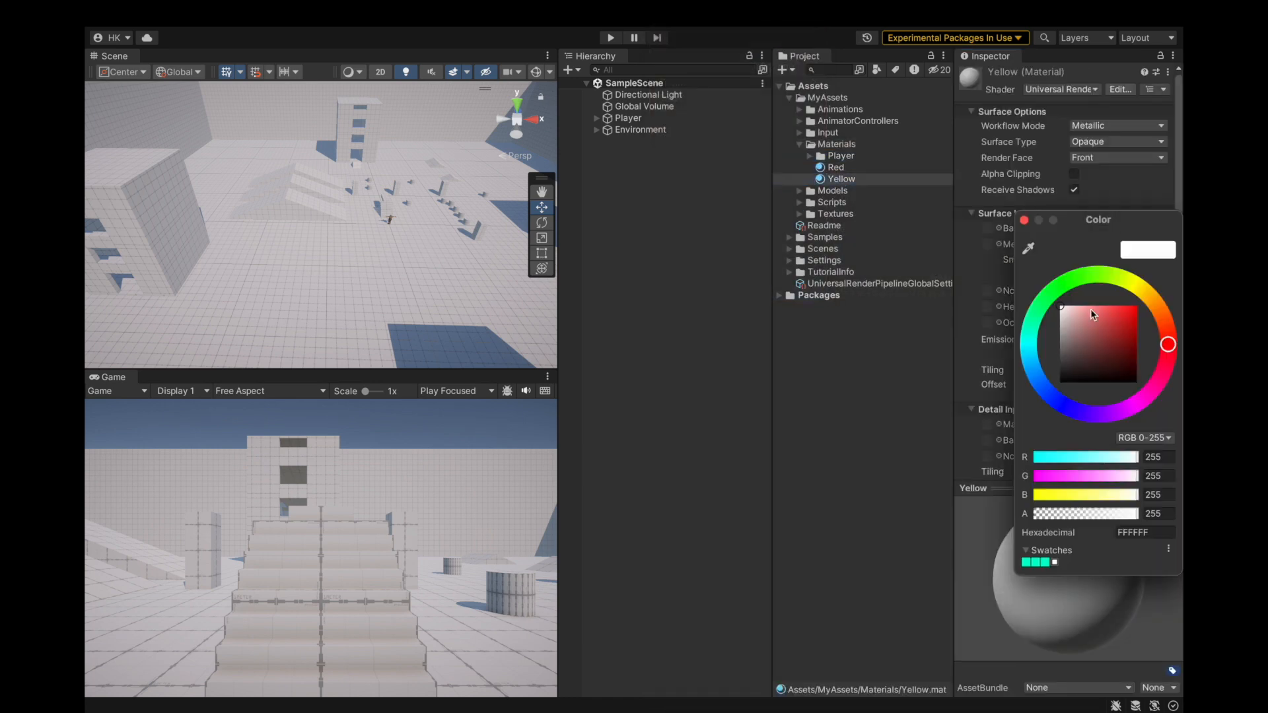
pyautogui.moveTo(1171, 340); pyautogui.dragTo(1132, 284)
pyautogui.moveTo(1123, 316); pyautogui.dragTo(1153, 302)
pyautogui.write('255')
pyautogui.click(1025, 222)
pyautogui.rightClick(852, 145)
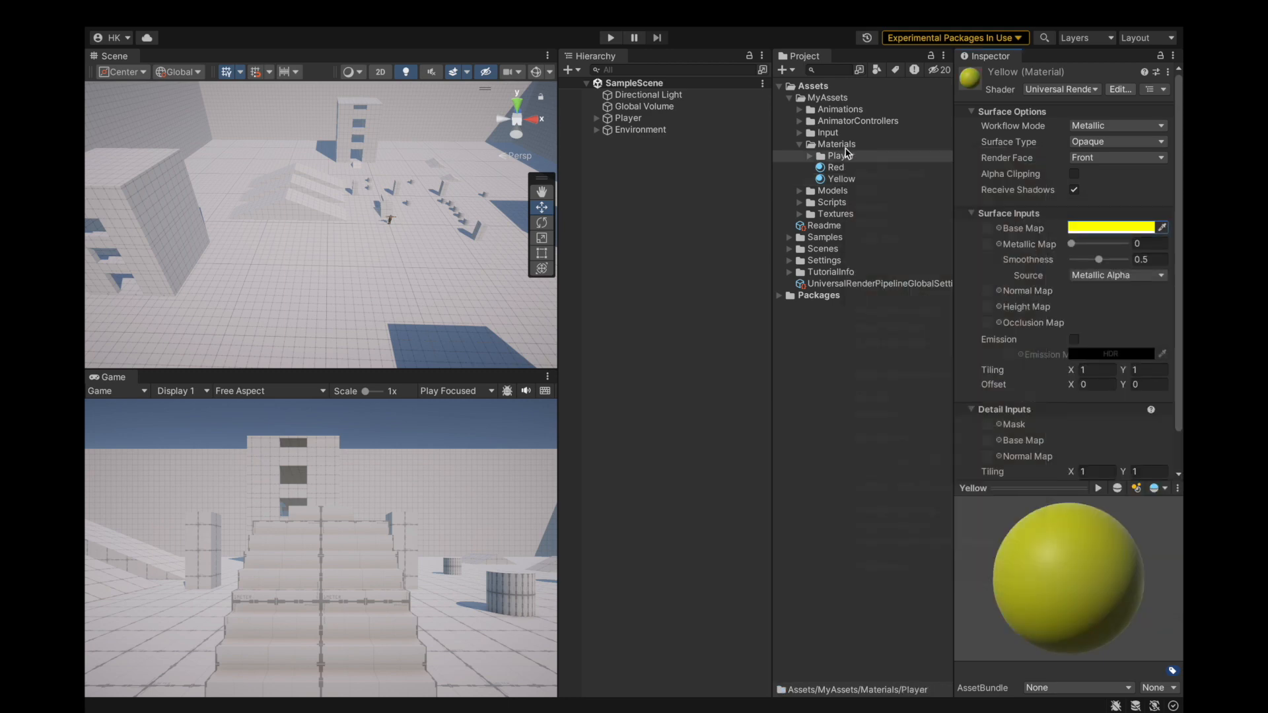
pyautogui.moveTo(879, 151)
pyautogui.rightClick(814, 154)
pyautogui.click(838, 206)
pyautogui.press('Return')
# Create a material named Green in the Materials folder.
pyautogui.rightClick(848, 145)
pyautogui.moveTo(870, 154)
pyautogui.scroll(-3, 786, 429)
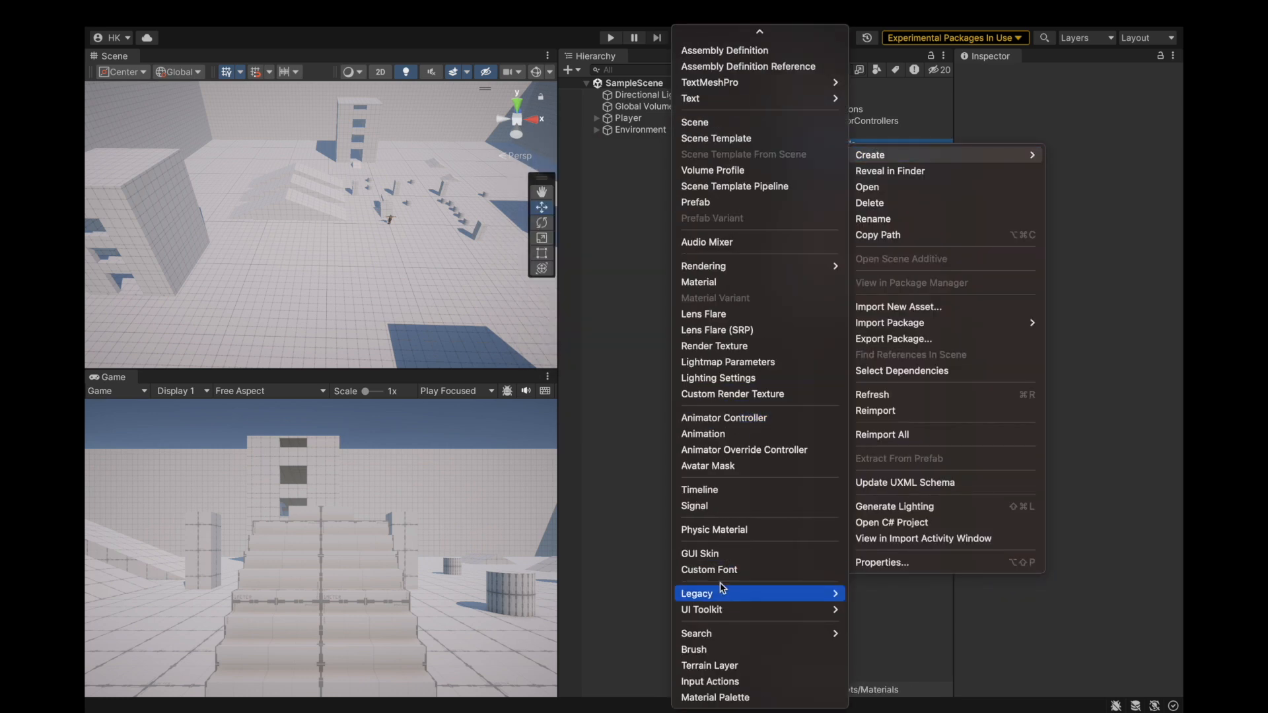
pyautogui.click(727, 288)
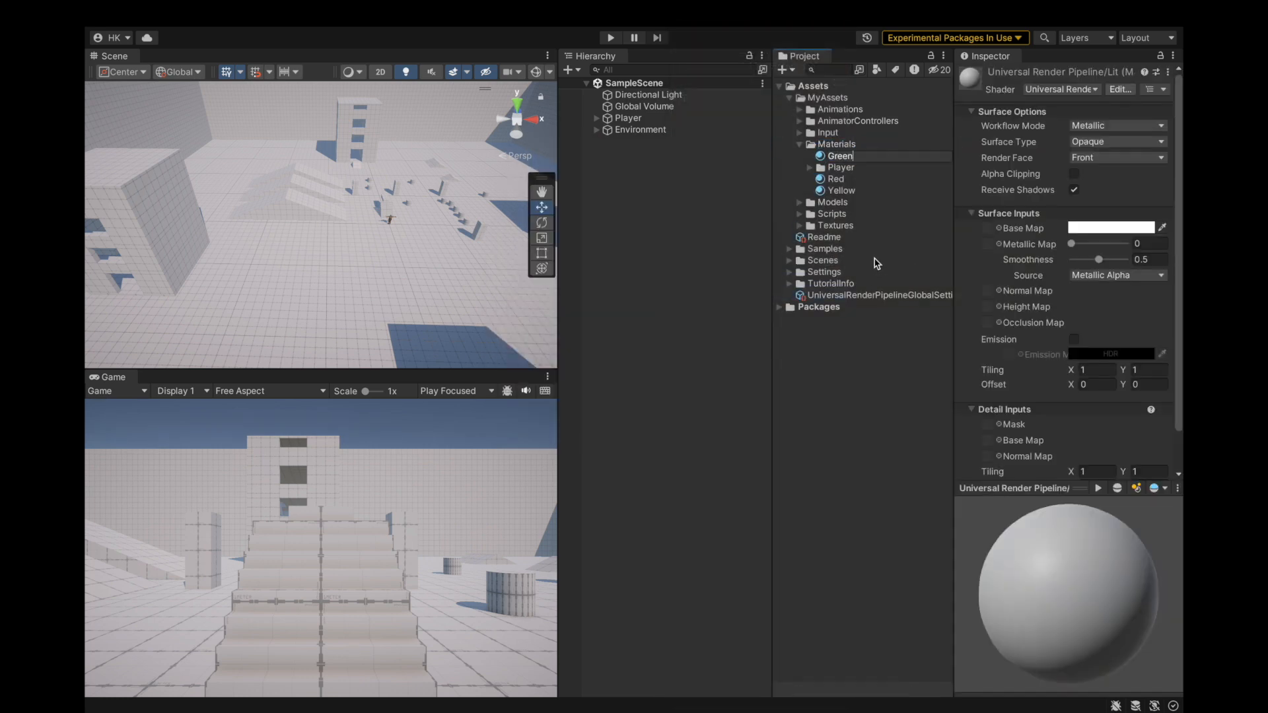
pyautogui.press('Return')
# Set the Green material's Base Map colour to RGB 0, 255, 0 (00FF00).
pyautogui.click(1111, 227)
pyautogui.click(1069, 281)
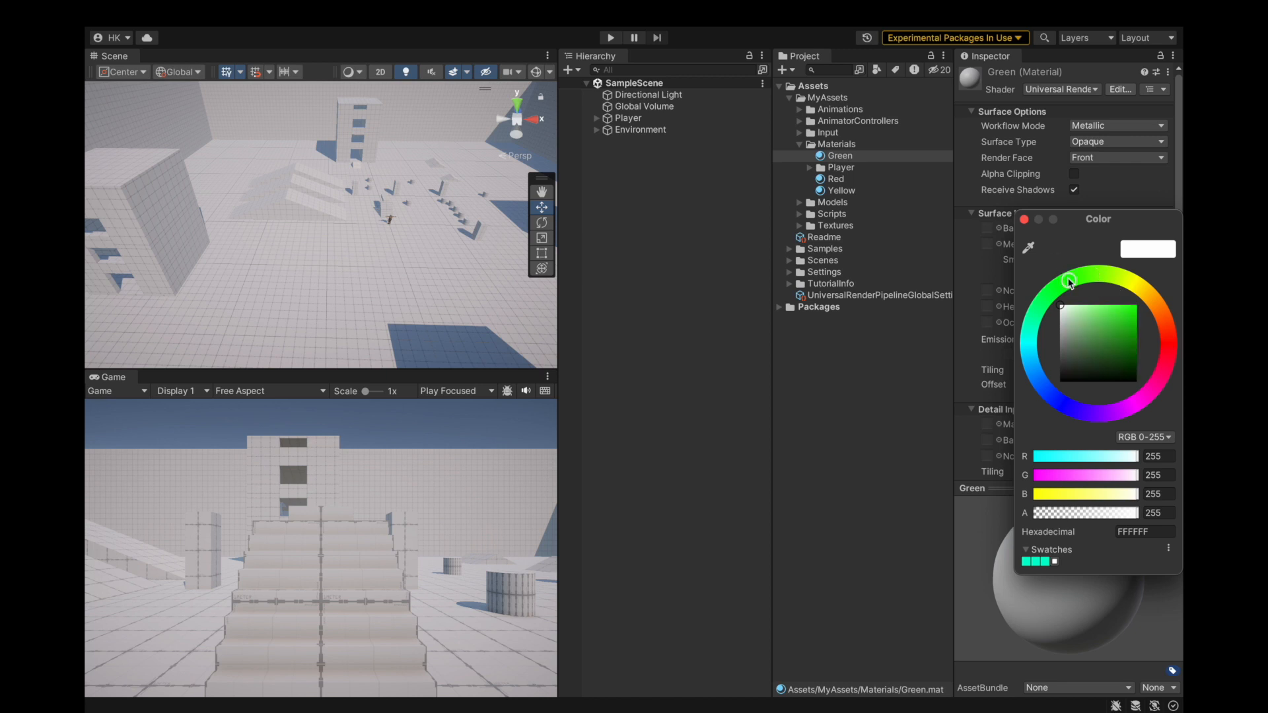
pyautogui.click(1029, 247)
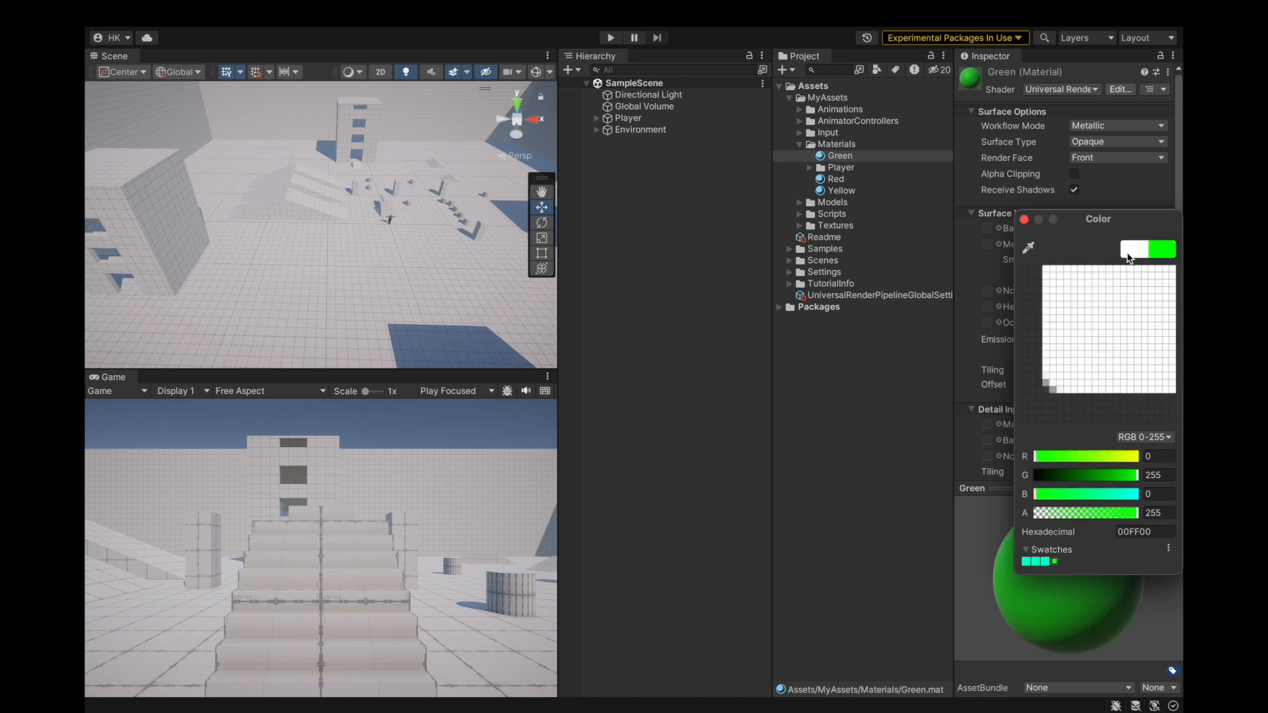
pyautogui.click(1031, 228)
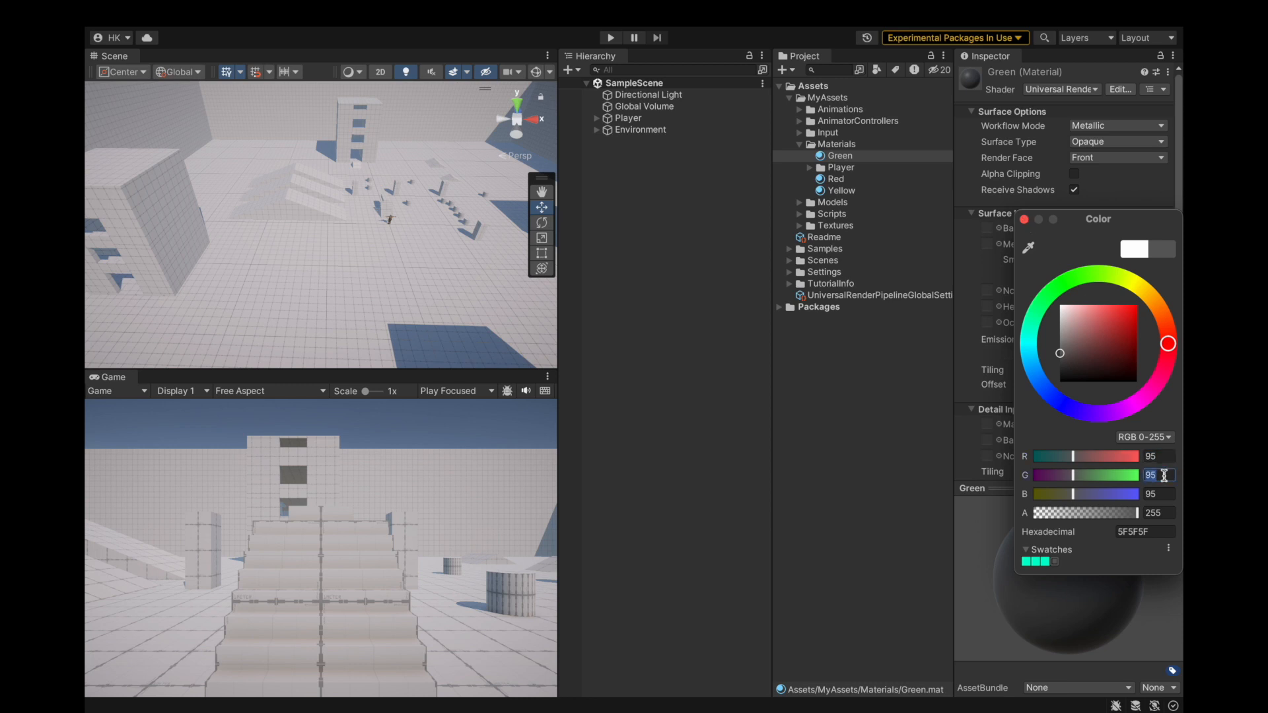
pyautogui.write('255')
pyautogui.write('0')
pyautogui.press('Tab')
pyautogui.press('Tab')
pyautogui.write('0')
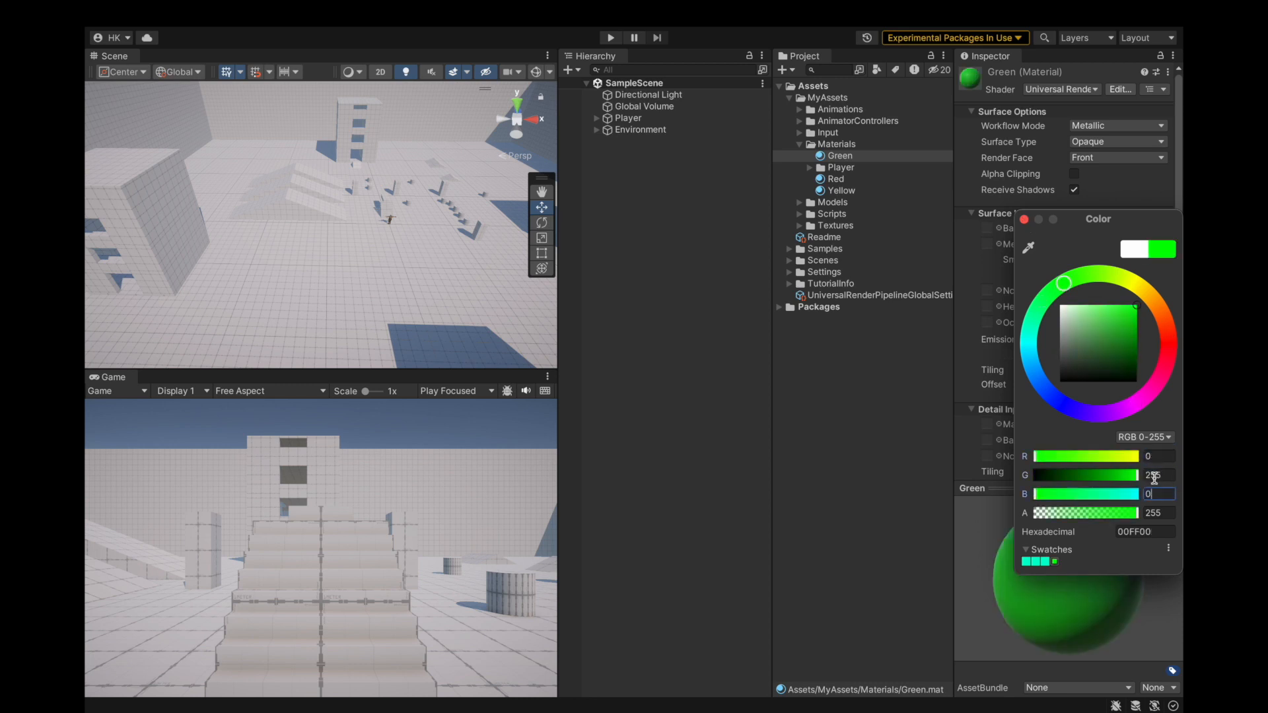
pyautogui.click(1024, 219)
pyautogui.rightClick(849, 149)
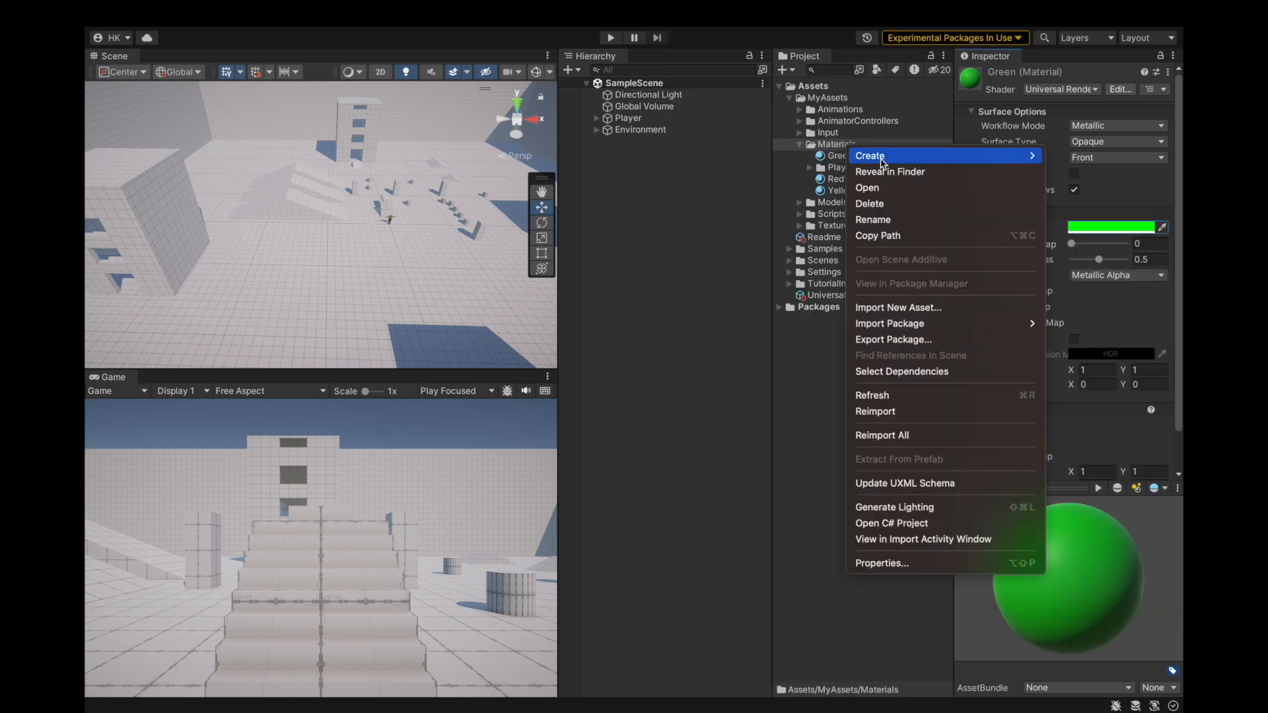
pyautogui.moveTo(938, 156)
pyautogui.scroll(-3, 766, 491)
pyautogui.click(661, 413)
# Duplicate the Green material and rename the copy Orange.
pyautogui.click(862, 155)
pyautogui.press('super+d')
pyautogui.rightClick(854, 157)
pyautogui.click(879, 227)
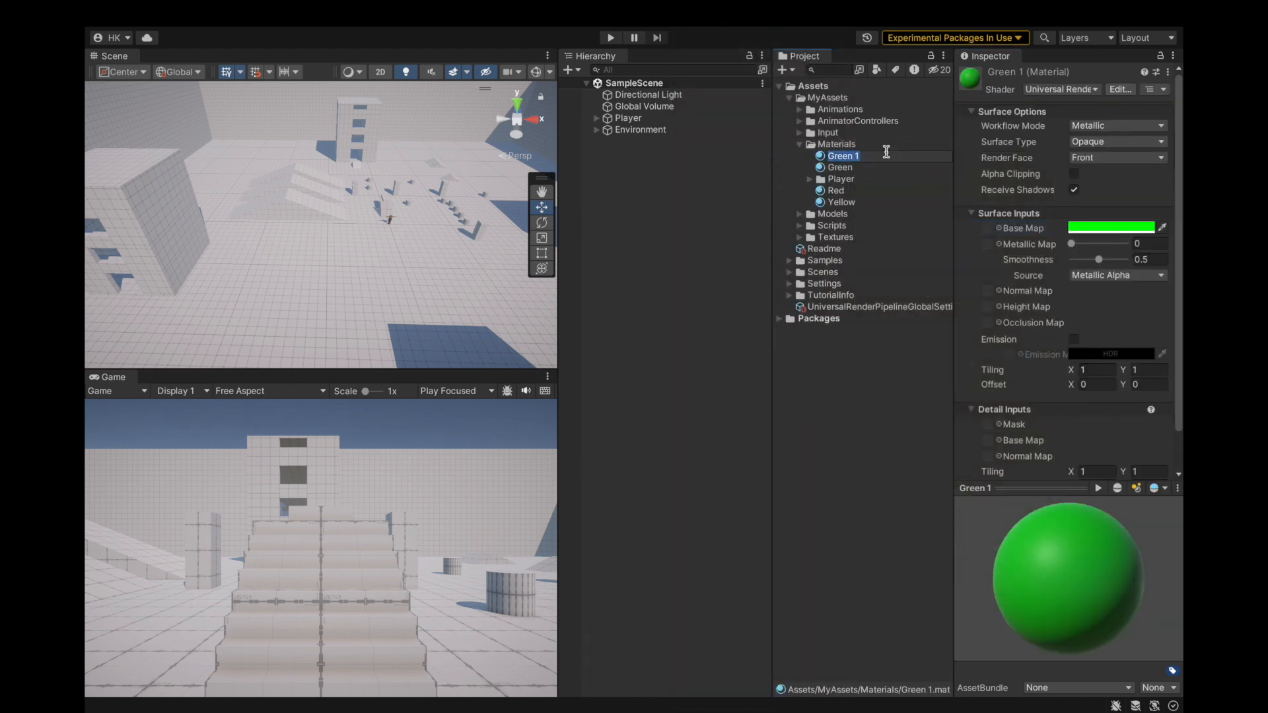
pyautogui.click(840, 168)
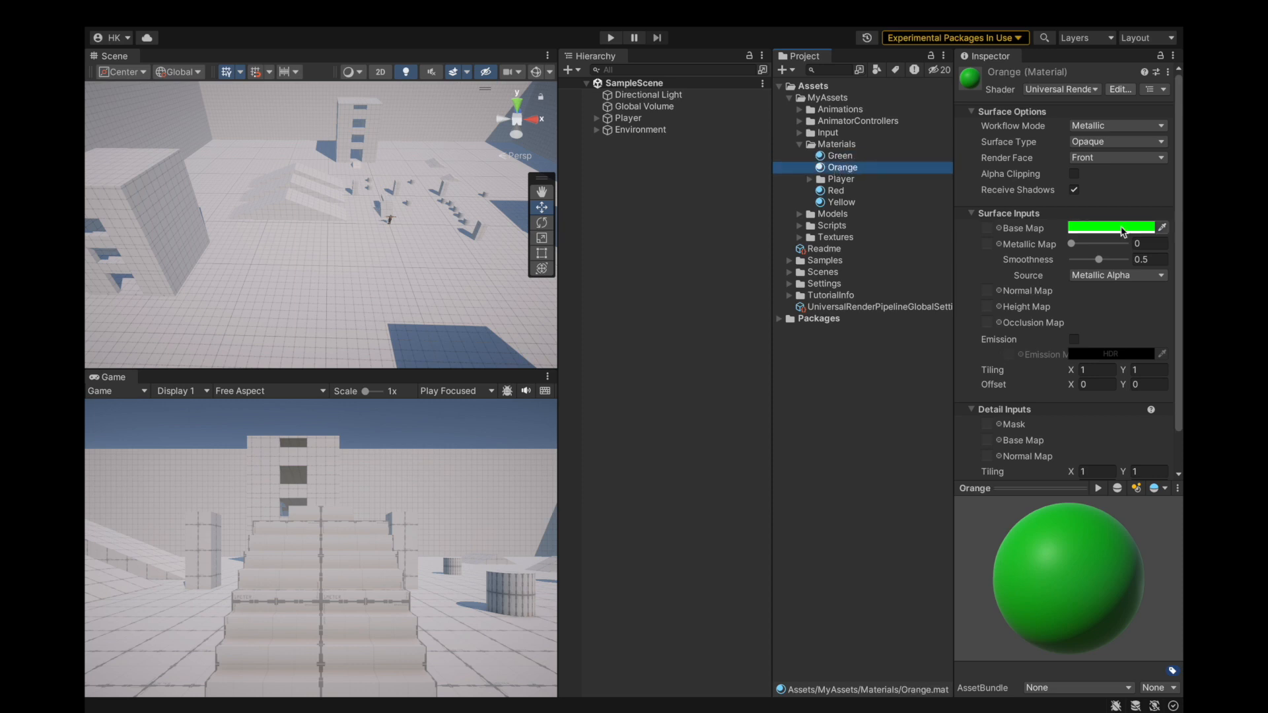
# Set the Orange material's Base Map colour to a slightly softened orange.
pyautogui.click(1111, 228)
pyautogui.click(1174, 308)
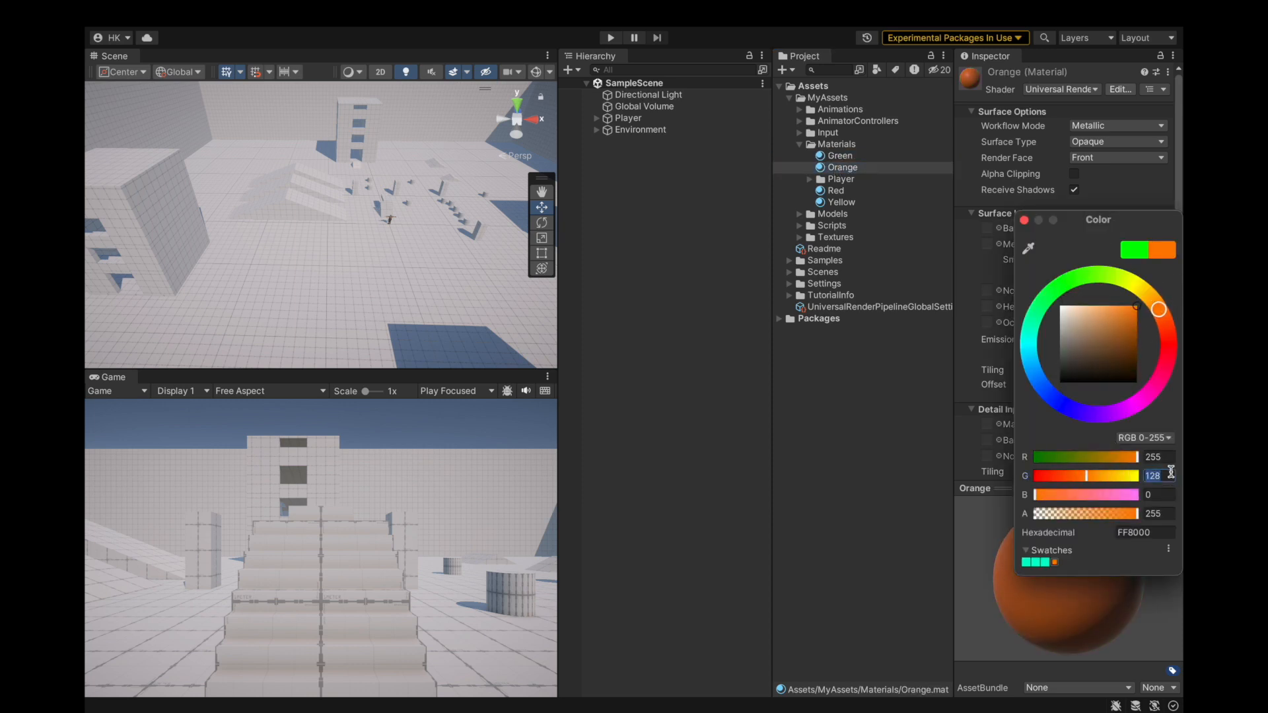
pyautogui.write('150')
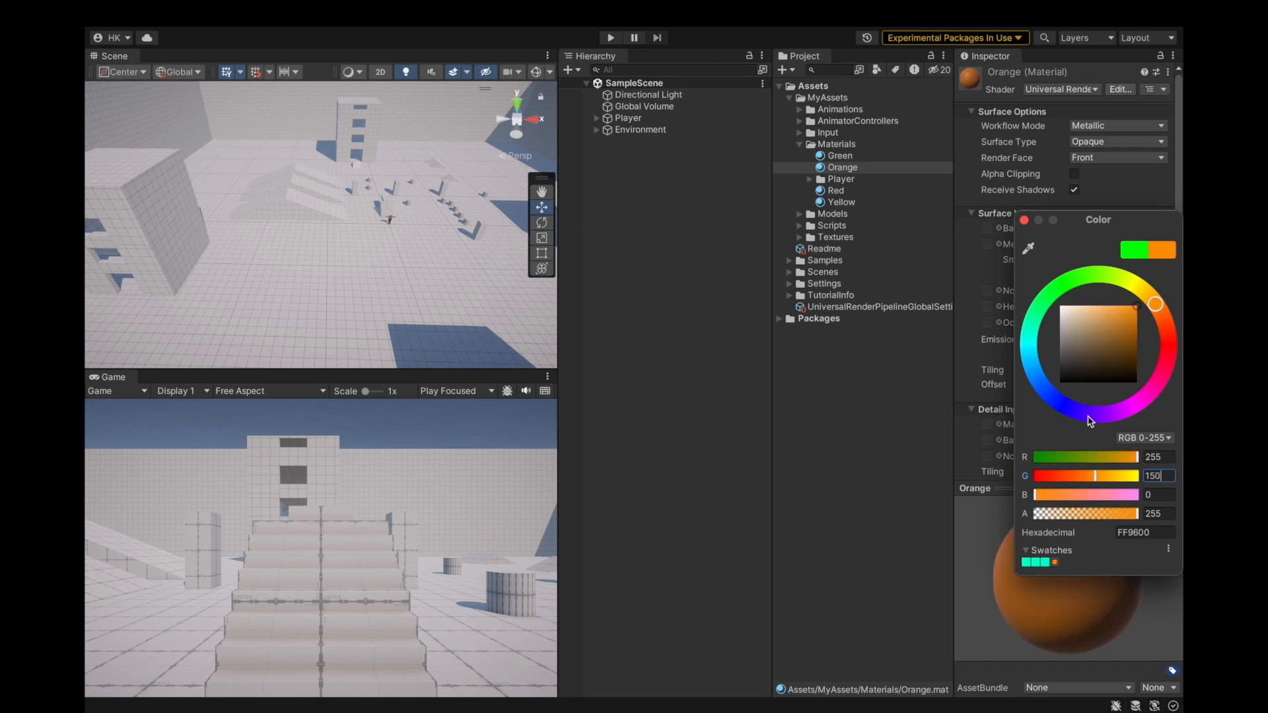
pyautogui.moveTo(1159, 321); pyautogui.dragTo(1122, 312)
pyautogui.click(1025, 220)
pyautogui.click(851, 156)
pyautogui.click(851, 168)
pyautogui.click(850, 190)
pyautogui.click(853, 166)
pyautogui.rightClick(855, 146)
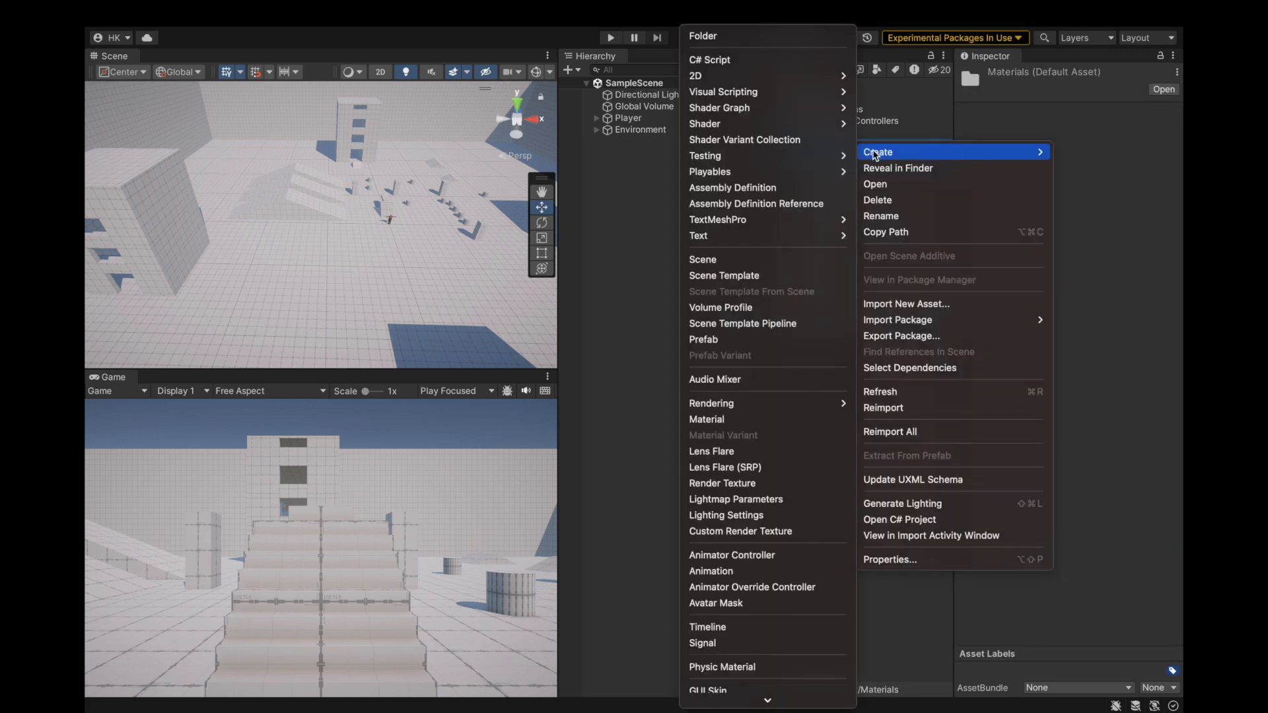
pyautogui.click(874, 136)
# Duplicate the Orange material and rename the copy Blue.
pyautogui.click(860, 170)
pyautogui.press('super+d')
pyautogui.rightClick(860, 171)
pyautogui.click(882, 242)
pyautogui.write('Blue')
pyautogui.click(830, 173)
pyautogui.click(856, 157)
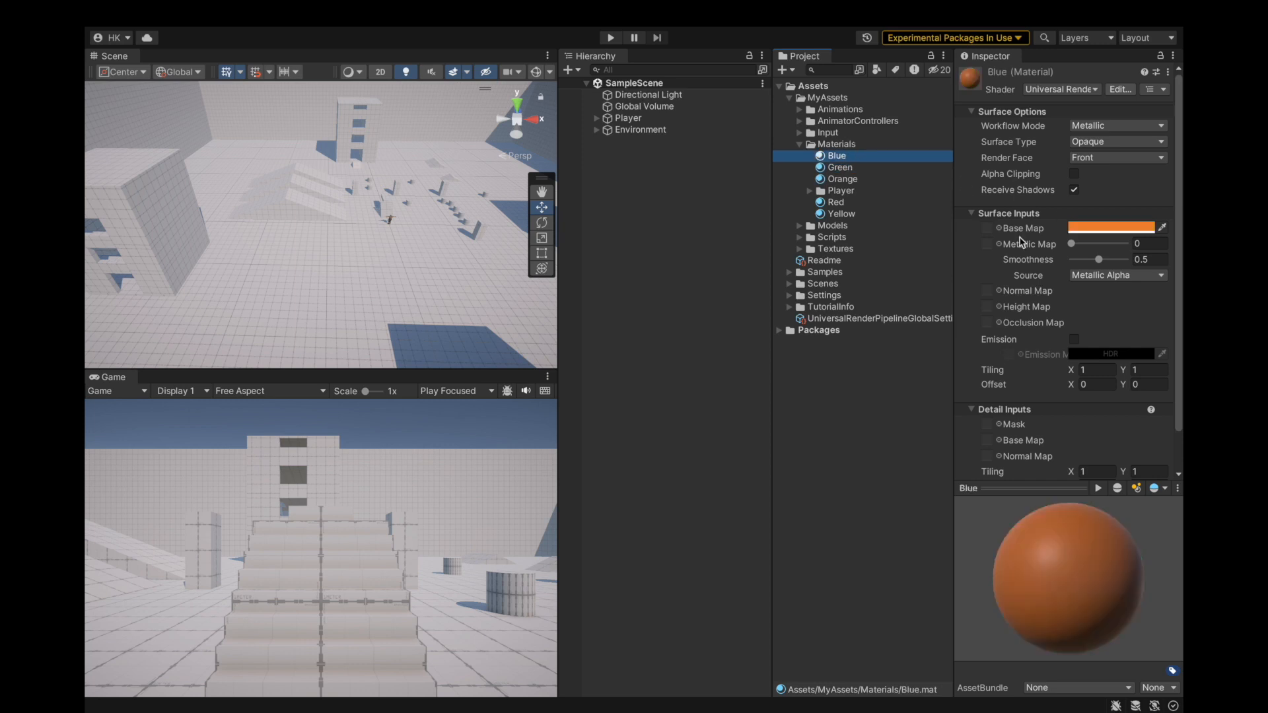
# Set the Blue material's Base Map colour to pure blue, 0000FF.
pyautogui.click(1078, 230)
pyautogui.click(1057, 399)
pyautogui.moveTo(1107, 365); pyautogui.dragTo(1138, 307)
pyautogui.write('0')
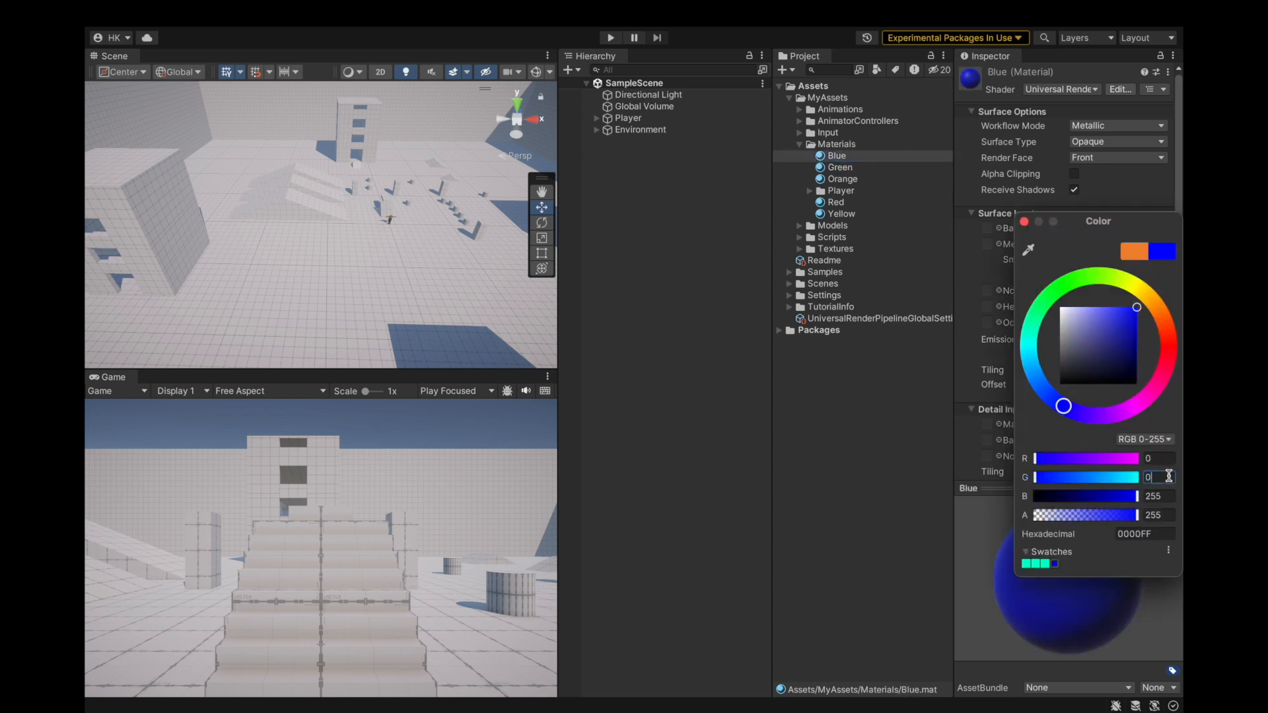
pyautogui.click(1024, 222)
# Duplicate the Blue material and rename the copy Pink.
pyautogui.rightClick(859, 145)
pyautogui.click(853, 156)
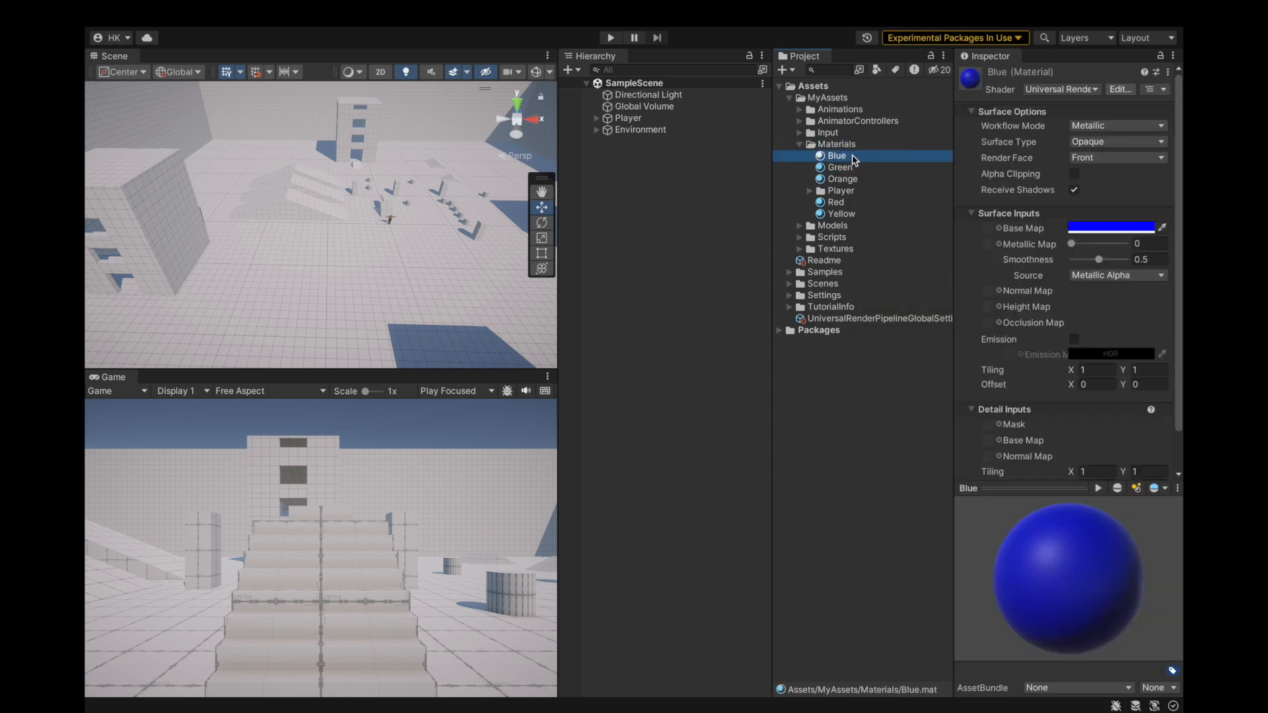
pyautogui.press('super+d')
pyautogui.rightClick(854, 157)
pyautogui.click(869, 224)
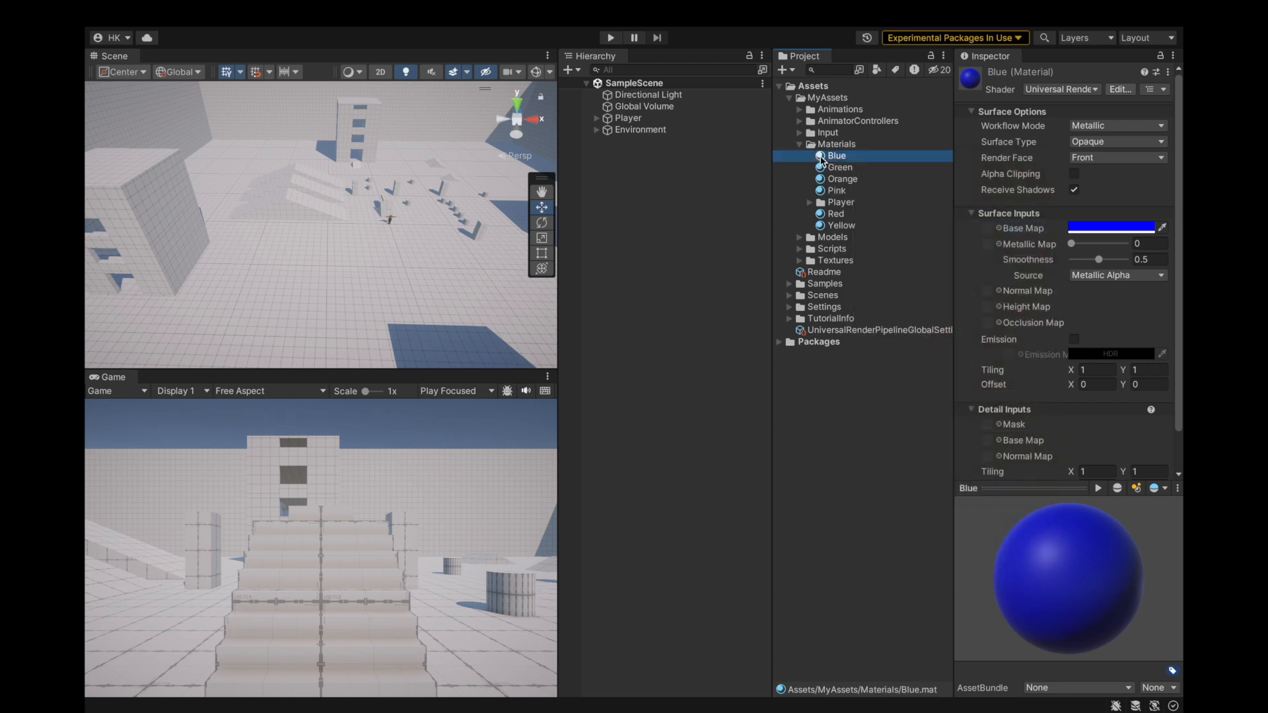
# Delete the Pink material from the Materials folder.
pyautogui.click(836, 190)
pyautogui.rightClick(836, 190)
pyautogui.click(815, 241)
pyautogui.click(671, 317)
# Duplicate the Blue material and rename the copy Grey.
pyautogui.rightClick(839, 150)
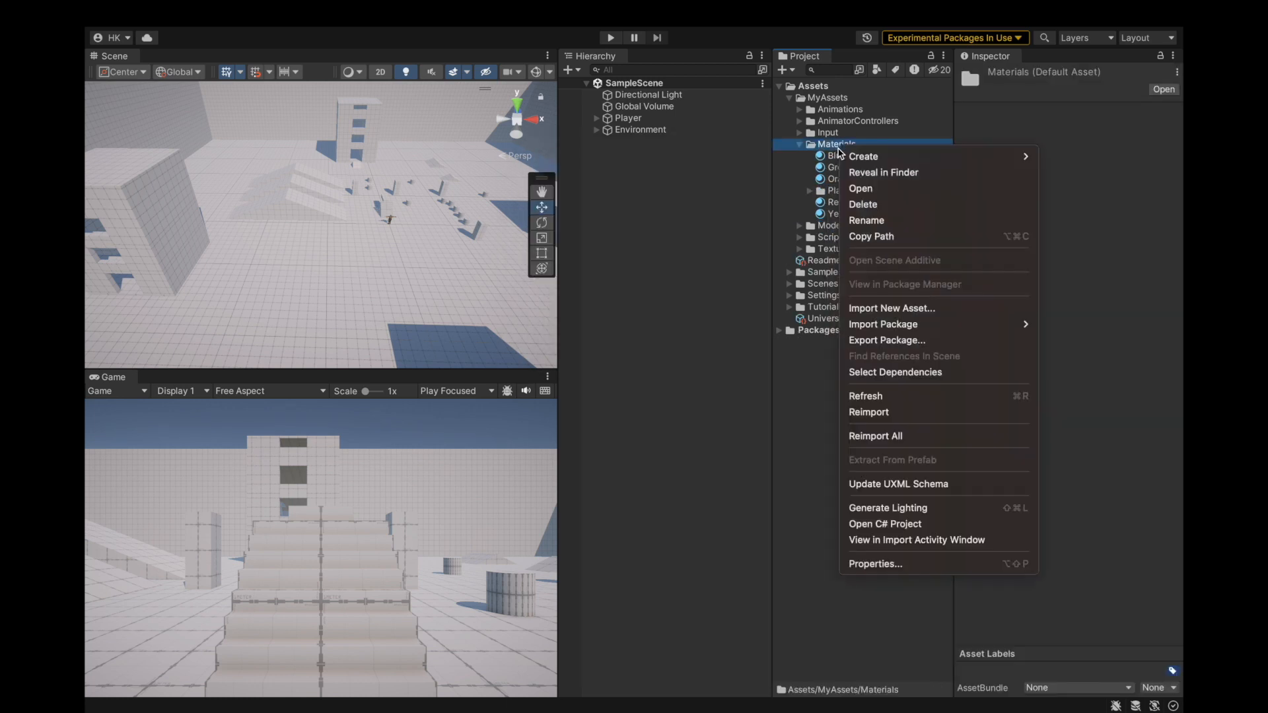
pyautogui.click(838, 157)
pyautogui.rightClick(852, 157)
pyautogui.click(869, 220)
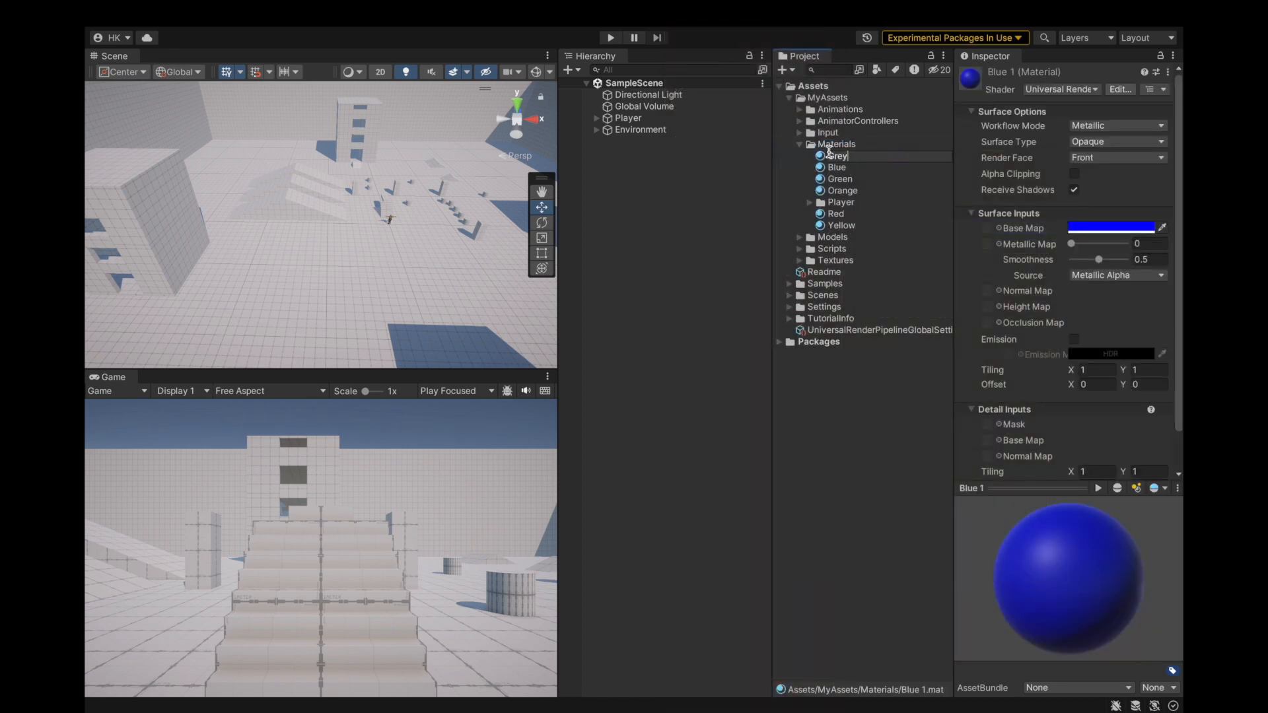
pyautogui.press('Return')
# Set the Grey material's Base Map colour to RGB 50, 50, 50 and lighten it to 106, 106, 106.
pyautogui.click(1111, 227)
pyautogui.write('50')
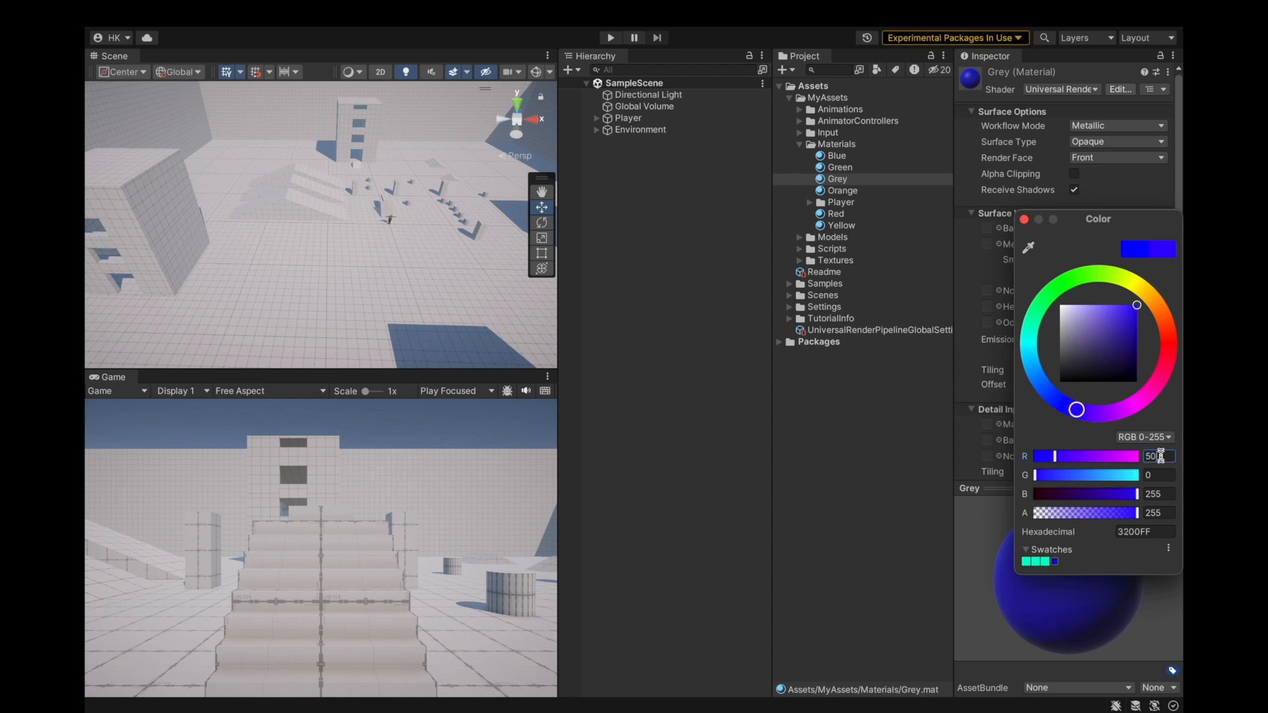
pyautogui.press('Tab')
pyautogui.write('50')
pyautogui.press('Tab')
pyautogui.write('50')
pyautogui.moveTo(1060, 366)
pyautogui.mouseDown()
pyautogui.moveTo(1058, 337)
pyautogui.moveTo(1060, 350)
pyautogui.mouseUp()
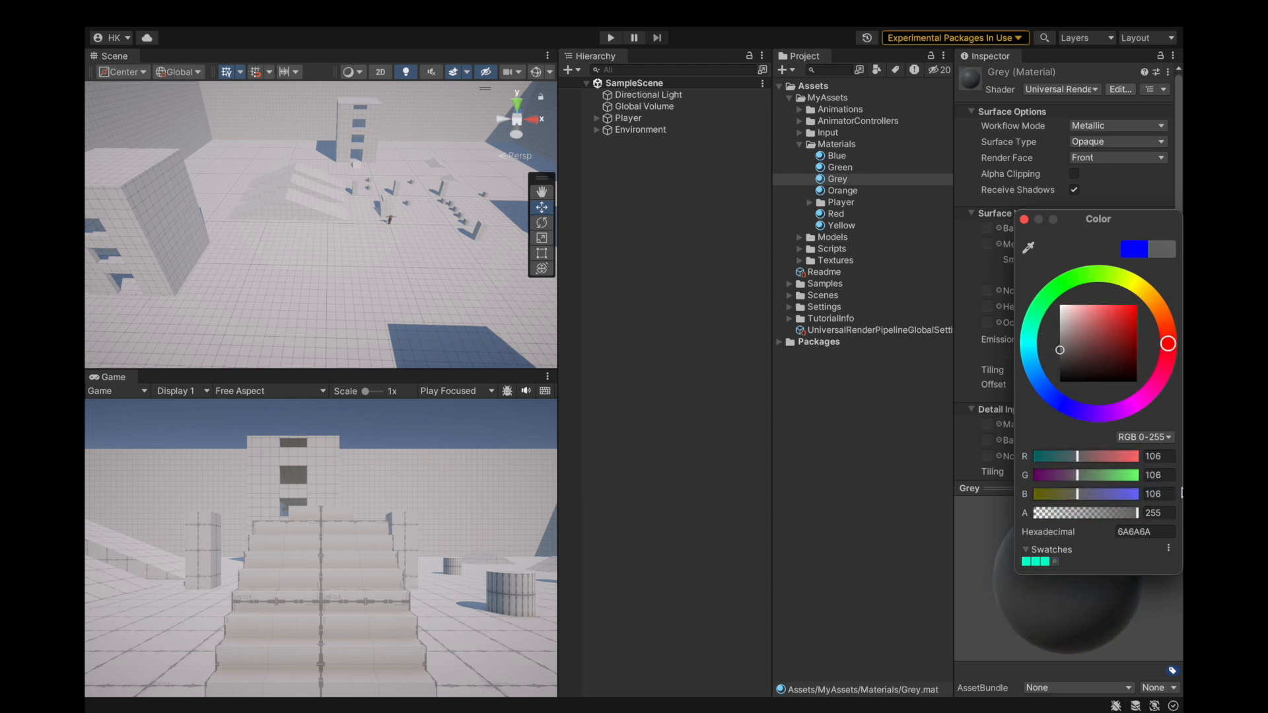
# Set the Grey material's Base Map colour to RGB 100, 100, 100.
pyautogui.click(1159, 456)
pyautogui.write('100')
pyautogui.press('Tab')
pyautogui.write('100')
pyautogui.press('Tab')
pyautogui.write('100')
pyautogui.click(1025, 218)
# Duplicate the Blue material as Black and set the copy's Base Map colour to black.
pyautogui.rightClick(850, 142)
pyautogui.click(879, 95)
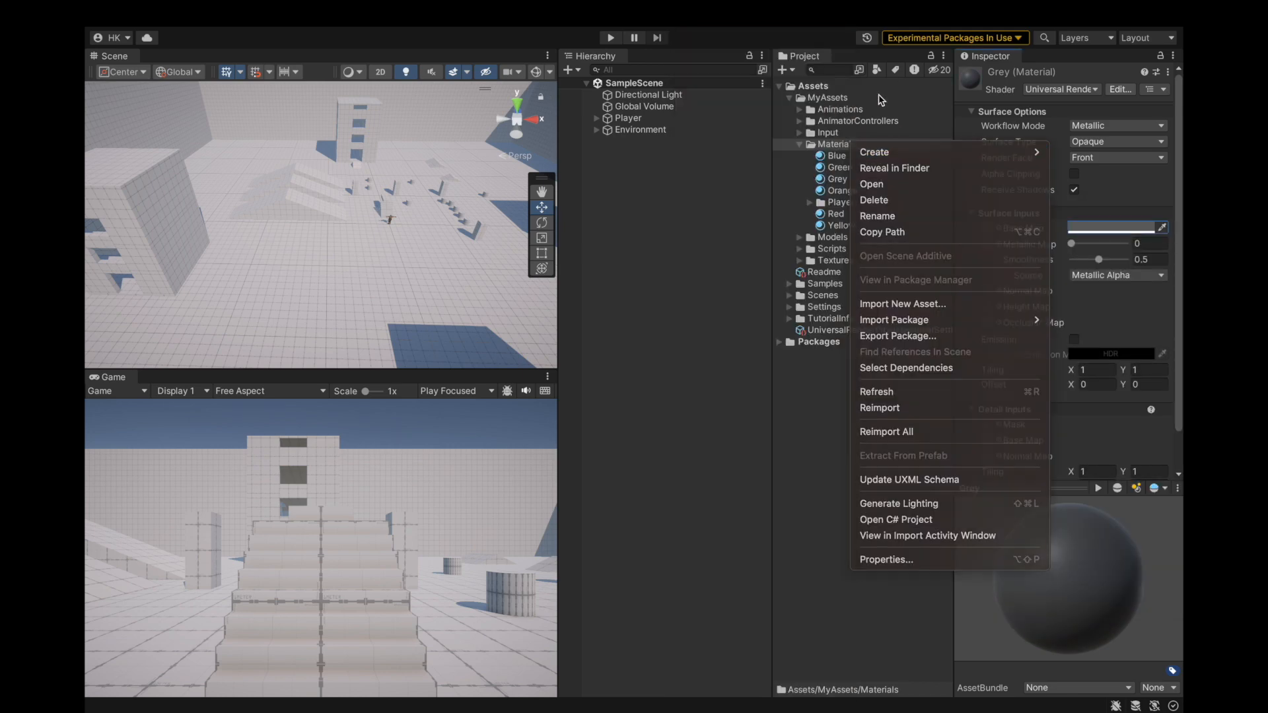
pyautogui.click(835, 156)
pyautogui.press('super+d')
pyautogui.rightClick(842, 154)
pyautogui.click(858, 231)
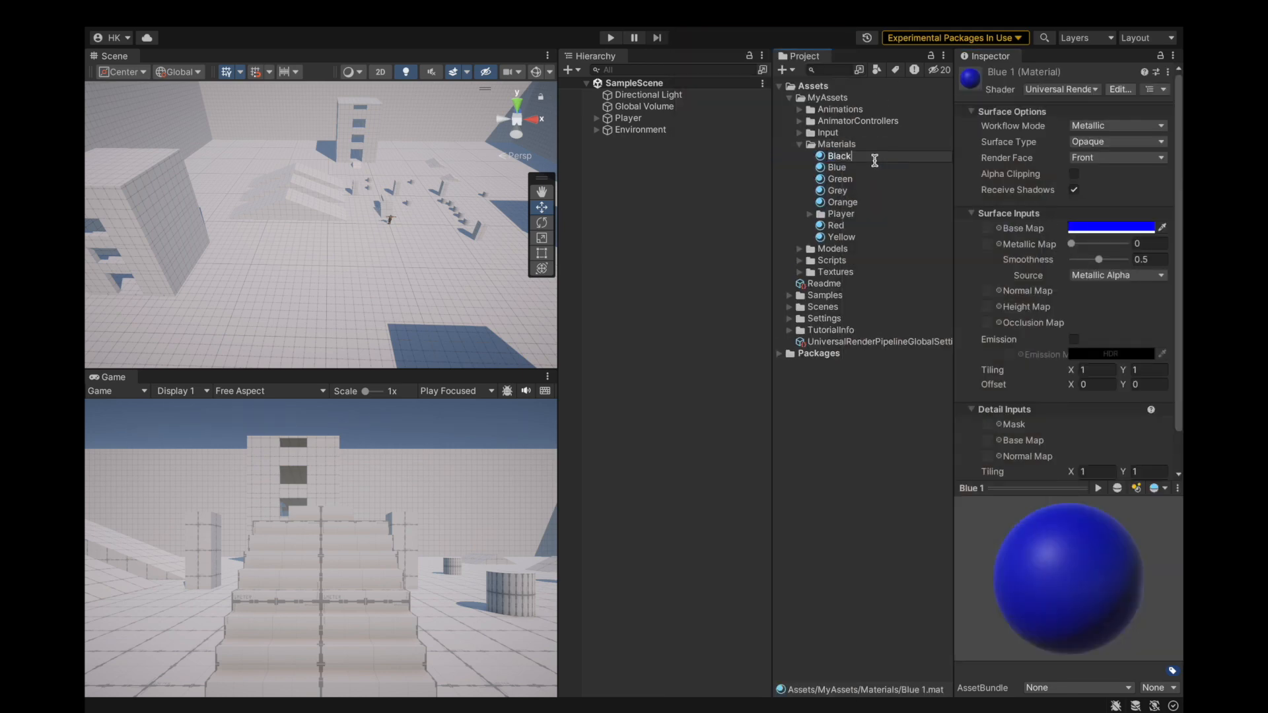
pyautogui.click(1094, 228)
pyautogui.moveTo(1101, 352); pyautogui.dragTo(980, 467)
pyautogui.click(1024, 219)
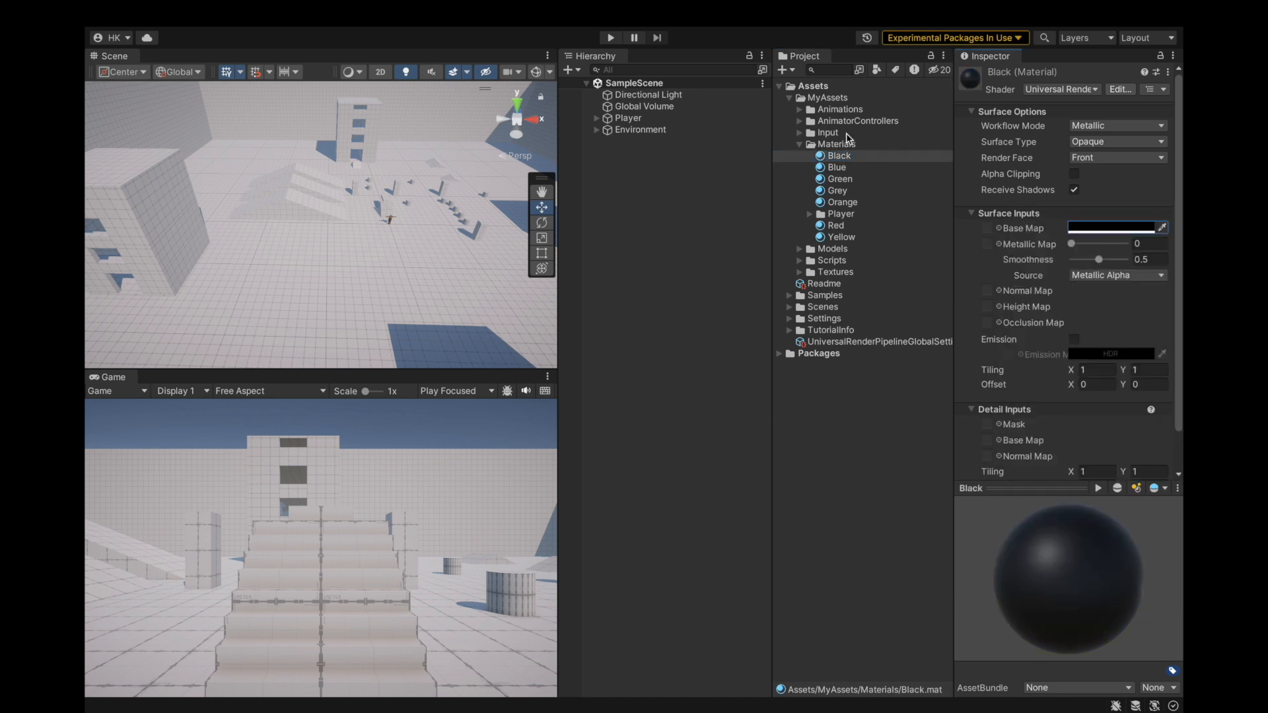
# Duplicate the Black material as White and set the copy's Base Map colour to white.
pyautogui.press('super+d')
pyautogui.rightClick(847, 157)
pyautogui.click(879, 227)
pyautogui.write('White')
pyautogui.press('Return')
pyautogui.click(885, 248)
pyautogui.click(897, 237)
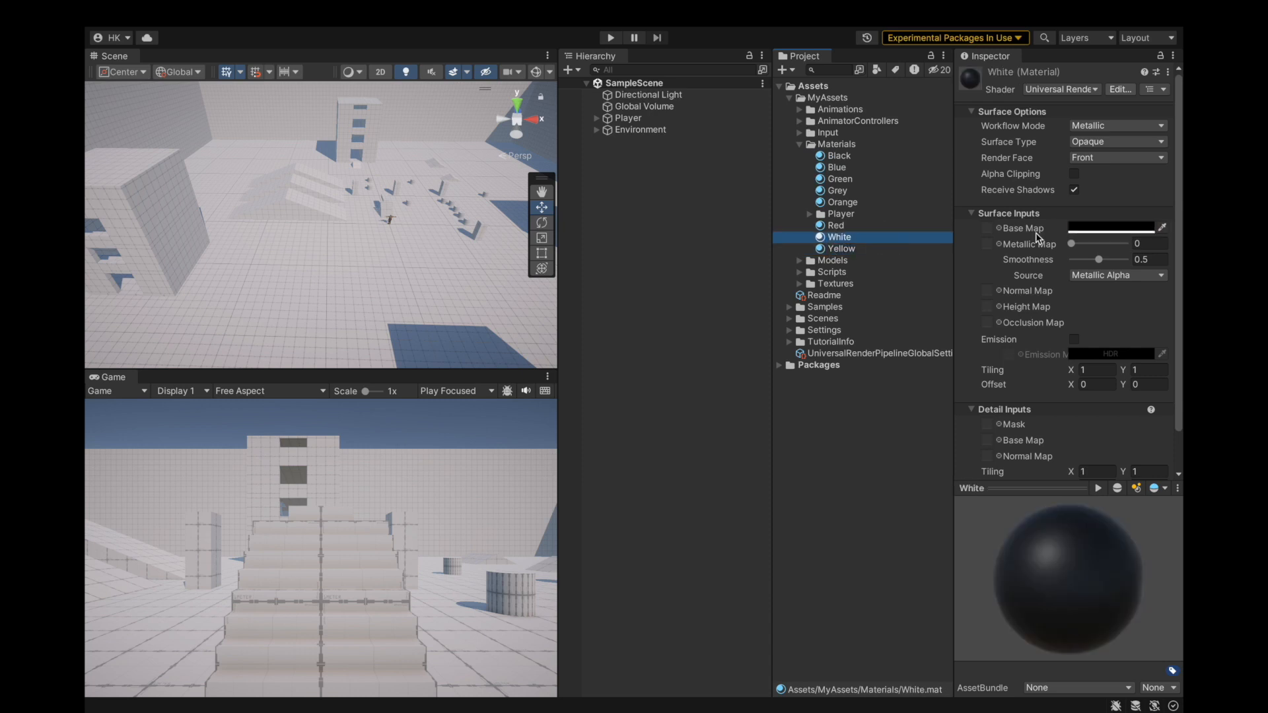
pyautogui.click(1111, 228)
pyautogui.moveTo(1063, 377); pyautogui.dragTo(1030, 260)
pyautogui.click(1023, 219)
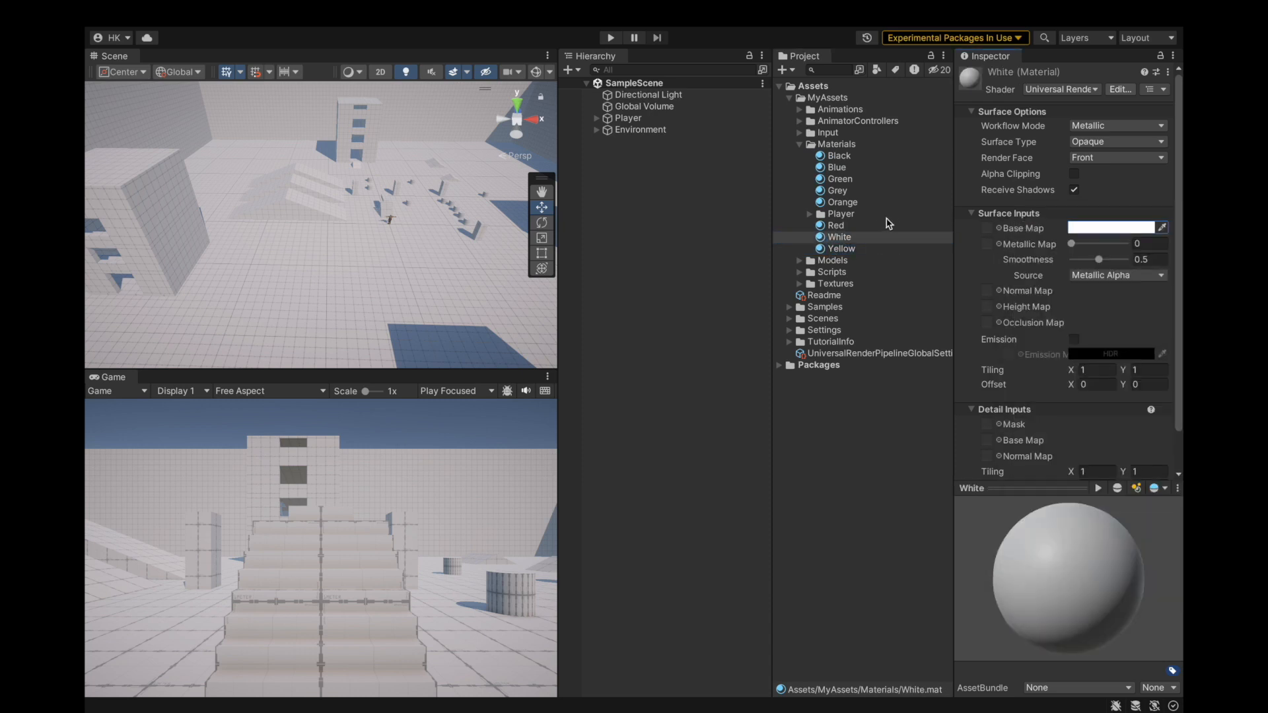
# Duplicate the White material and rename the copy Brown.
pyautogui.rightClick(858, 238)
pyautogui.click(885, 308)
pyautogui.click(820, 238)
pyautogui.click(915, 179)
# Set the Brown material's Base Map colour to RGB 162, 80, 50 (A25032).
pyautogui.click(1111, 228)
pyautogui.click(1070, 313)
pyautogui.moveTo(1070, 313); pyautogui.dragTo(1096, 338)
pyautogui.write('162')
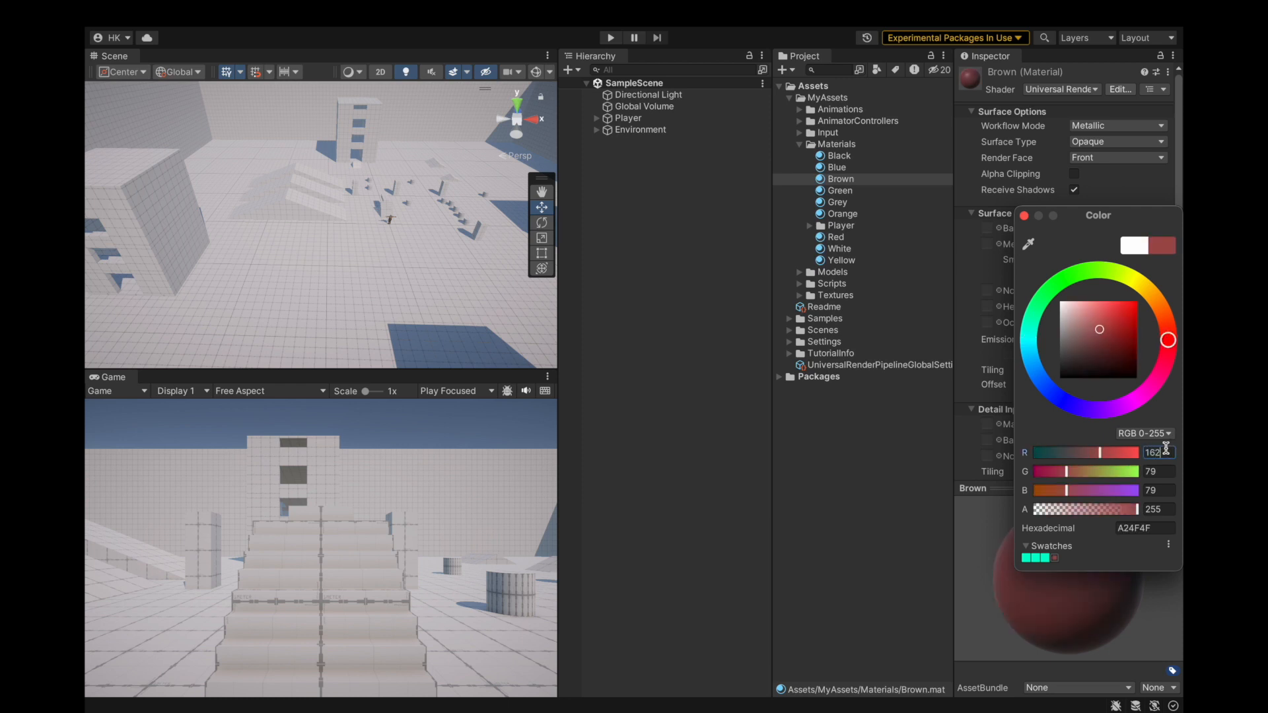
pyautogui.write('50')
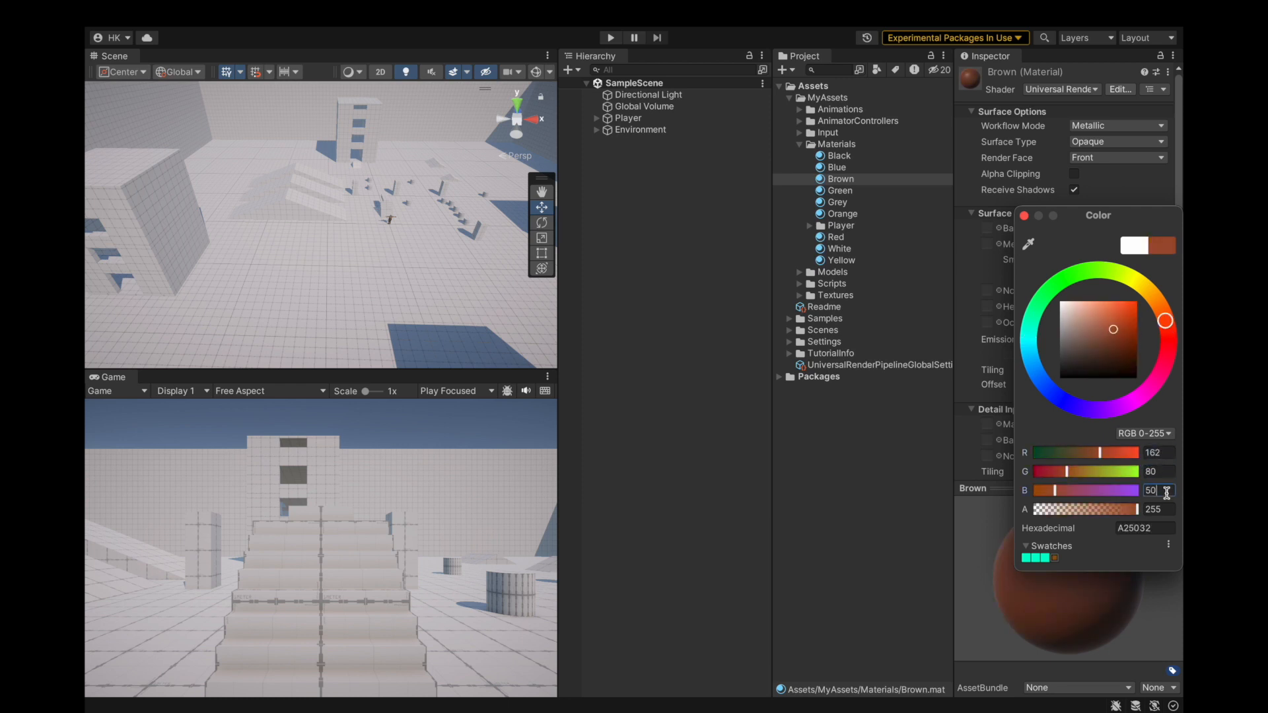
pyautogui.click(1025, 216)
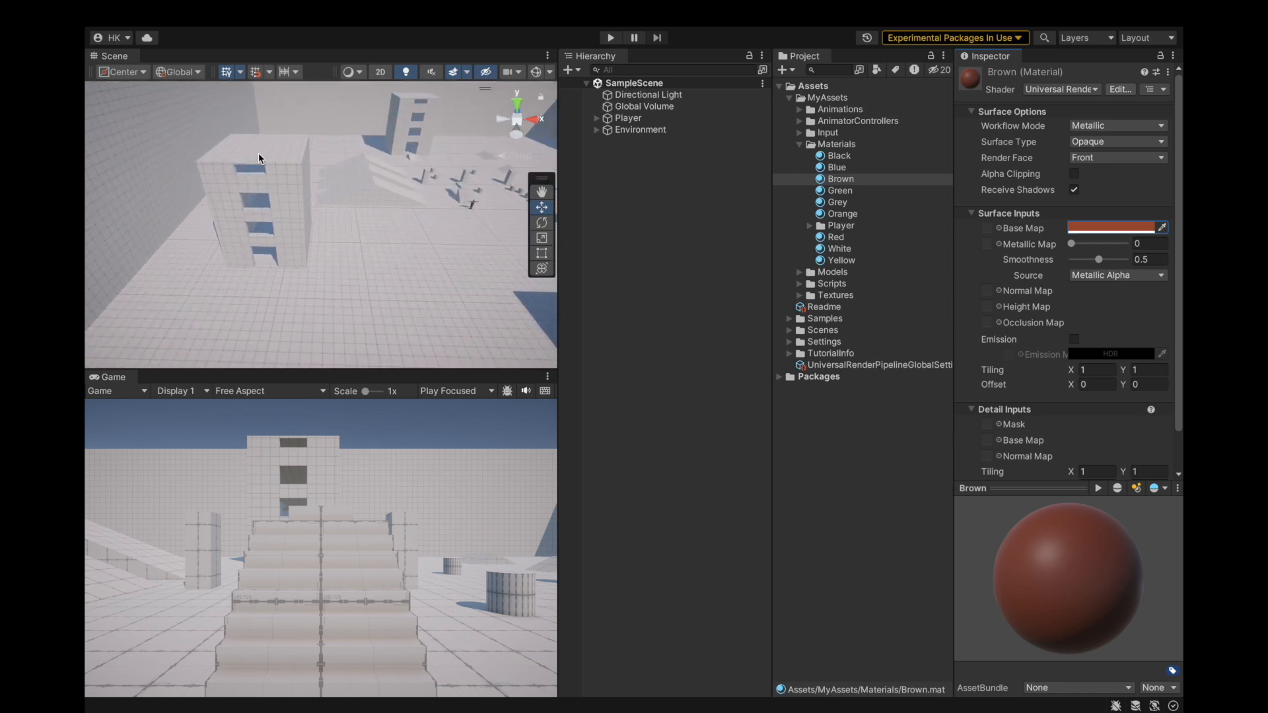
# Apply the Blue material to the nearest building's upper part and ground floor, and Green to the floor between them.
pyautogui.moveTo(832, 165); pyautogui.dragTo(221, 185)
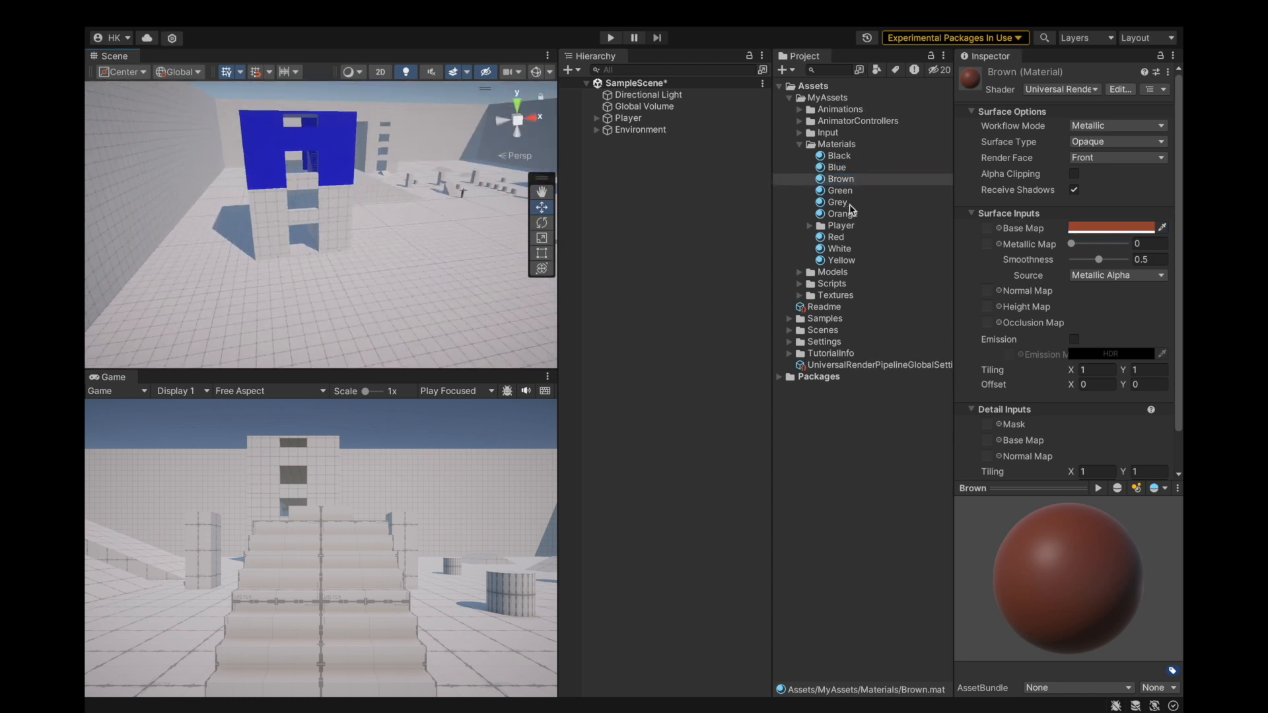
pyautogui.moveTo(838, 190); pyautogui.dragTo(259, 220)
pyautogui.moveTo(836, 167); pyautogui.dragTo(286, 251)
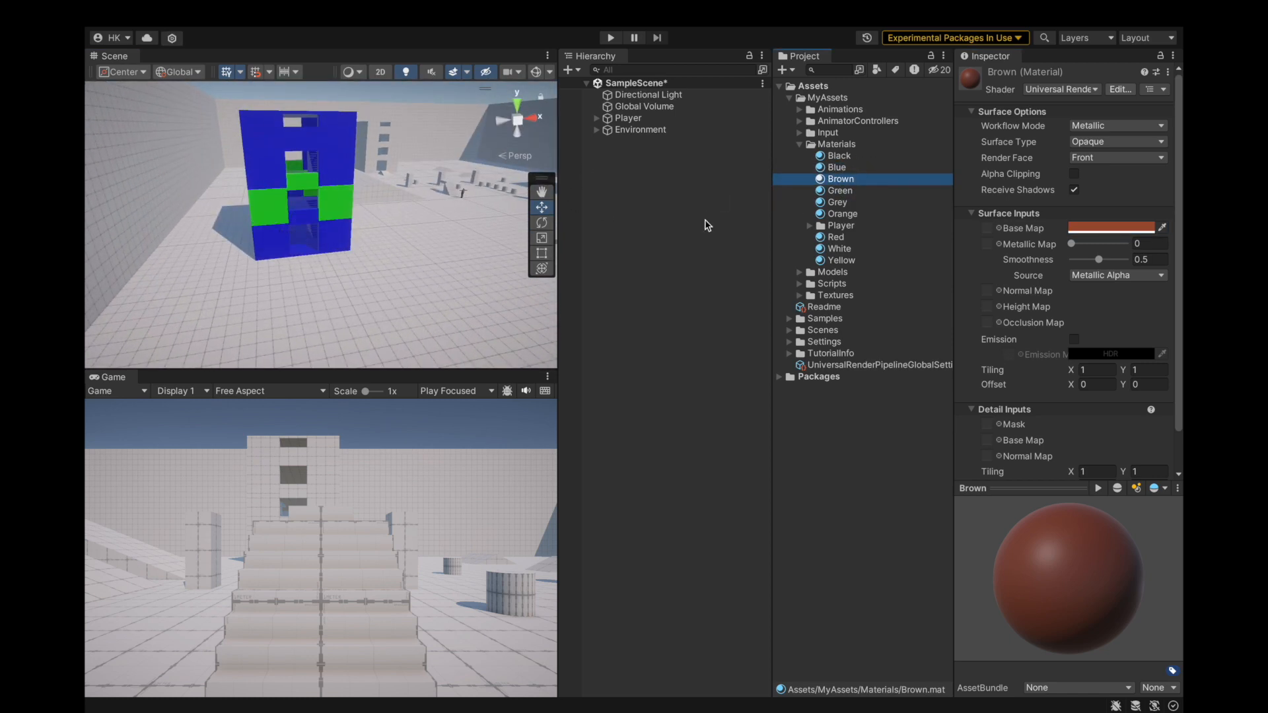
# Apply the Orange material to the same building's ground floor and Black to its upper part.
pyautogui.scroll(5, 283, 232)
pyautogui.moveTo(860, 215); pyautogui.dragTo(287, 237)
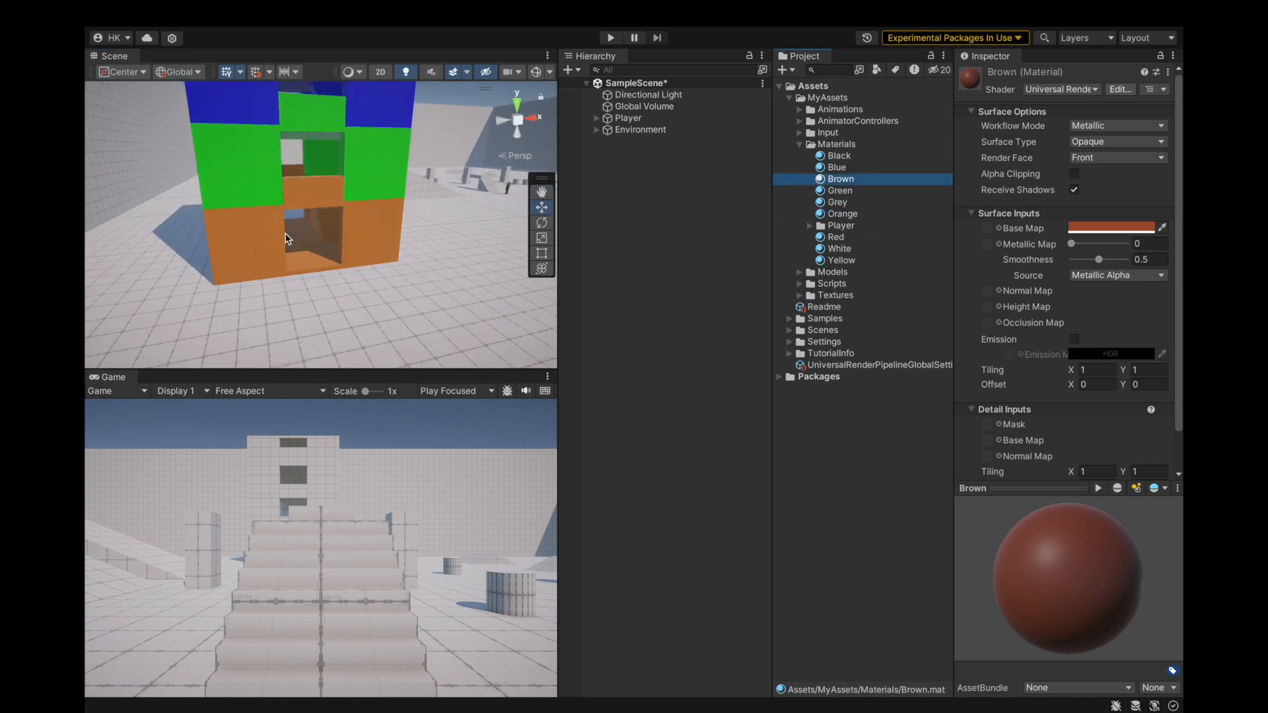
pyautogui.scroll(-5, 372, 236)
pyautogui.moveTo(856, 156); pyautogui.dragTo(349, 143)
pyautogui.scroll(-8, 362, 242)
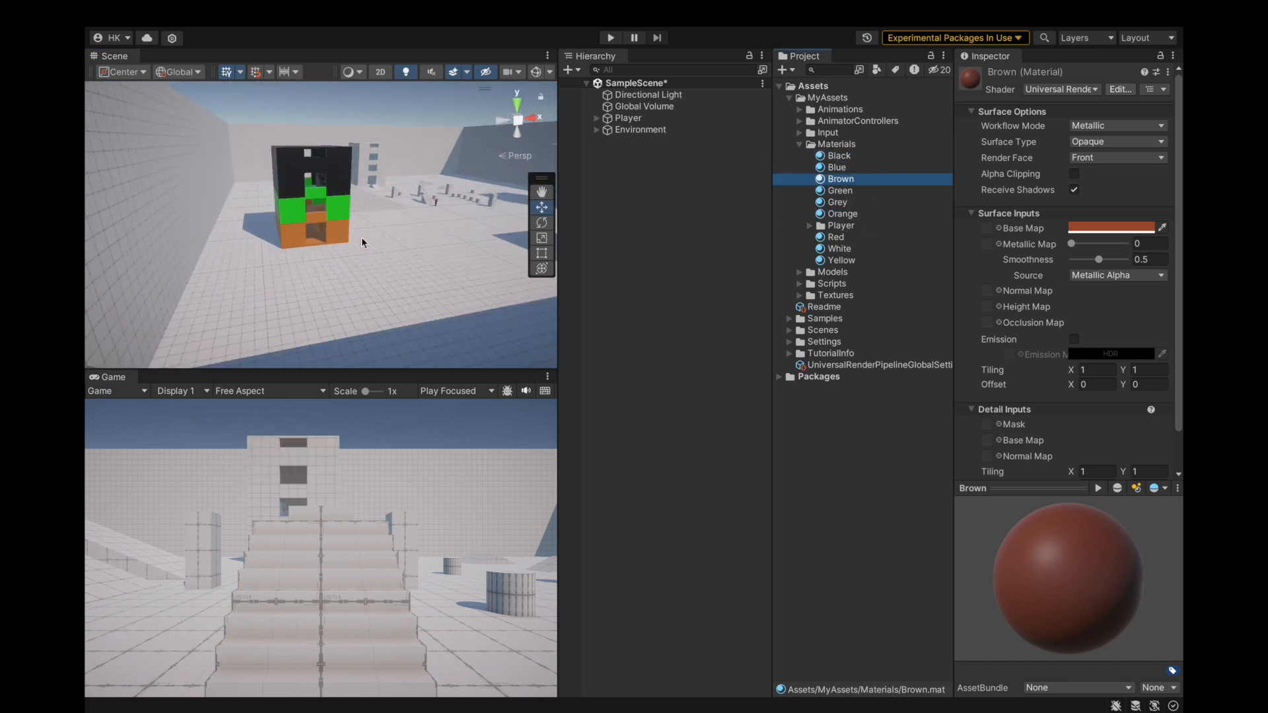
# Apply the Red, Green and Blue materials to the three neighbouring slopes, one colour each, with Green in the middle.
pyautogui.scroll(3, 317, 225)
pyautogui.keyDown('alt'); pyautogui.moveTo(314, 225); pyautogui.dragTo(357, 257); pyautogui.keyUp('alt')
pyautogui.scroll(4, 339, 233)
pyautogui.moveTo(831, 237); pyautogui.dragTo(288, 278)
pyautogui.scroll(-5, 289, 277)
pyautogui.moveTo(841, 191); pyautogui.dragTo(315, 272)
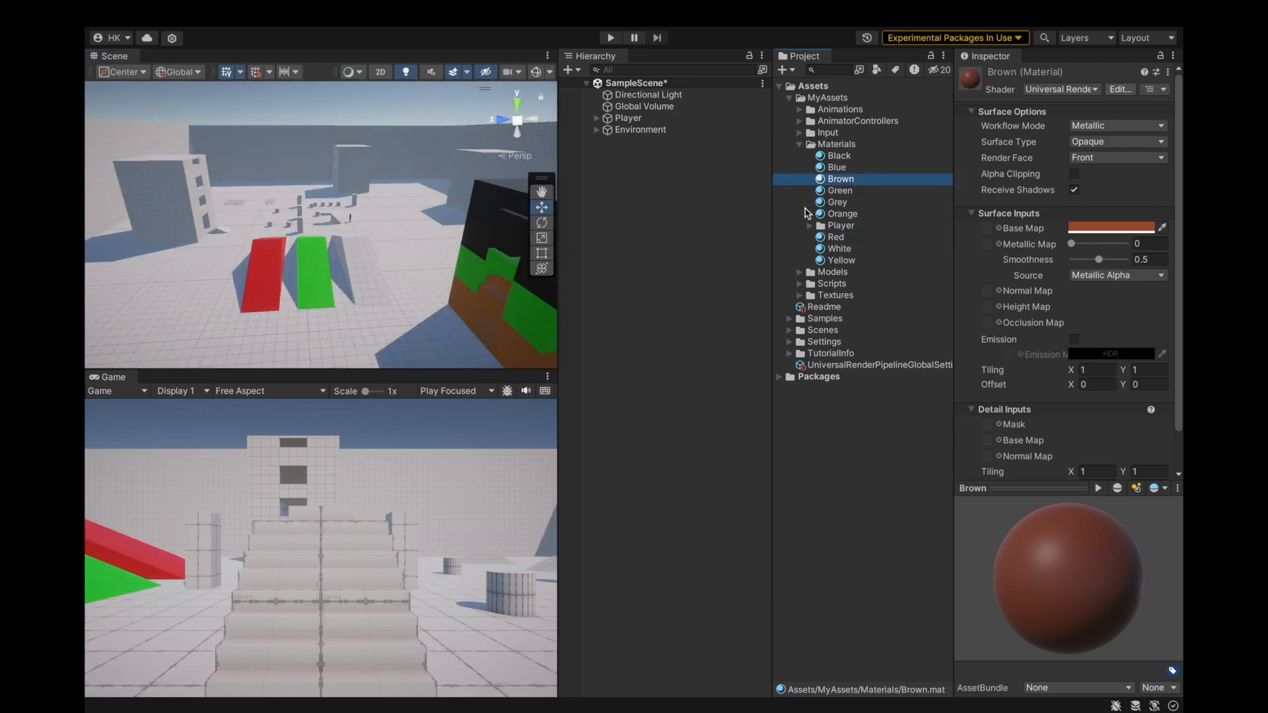
pyautogui.moveTo(837, 167); pyautogui.dragTo(365, 272)
pyautogui.keyDown('alt'); pyautogui.moveTo(365, 273); pyautogui.dragTo(557, 156); pyautogui.keyUp('alt')
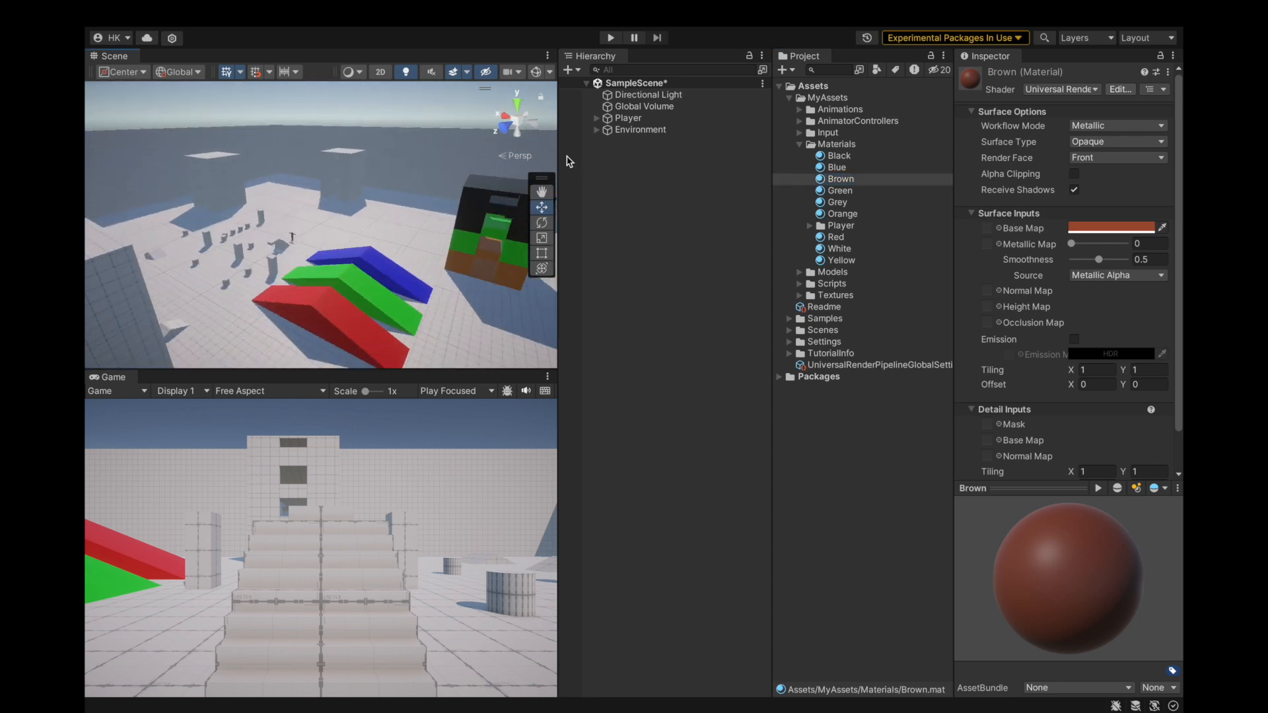
pyautogui.keyDown('alt'); pyautogui.moveTo(234, 177); pyautogui.dragTo(197, 205); pyautogui.keyUp('alt')
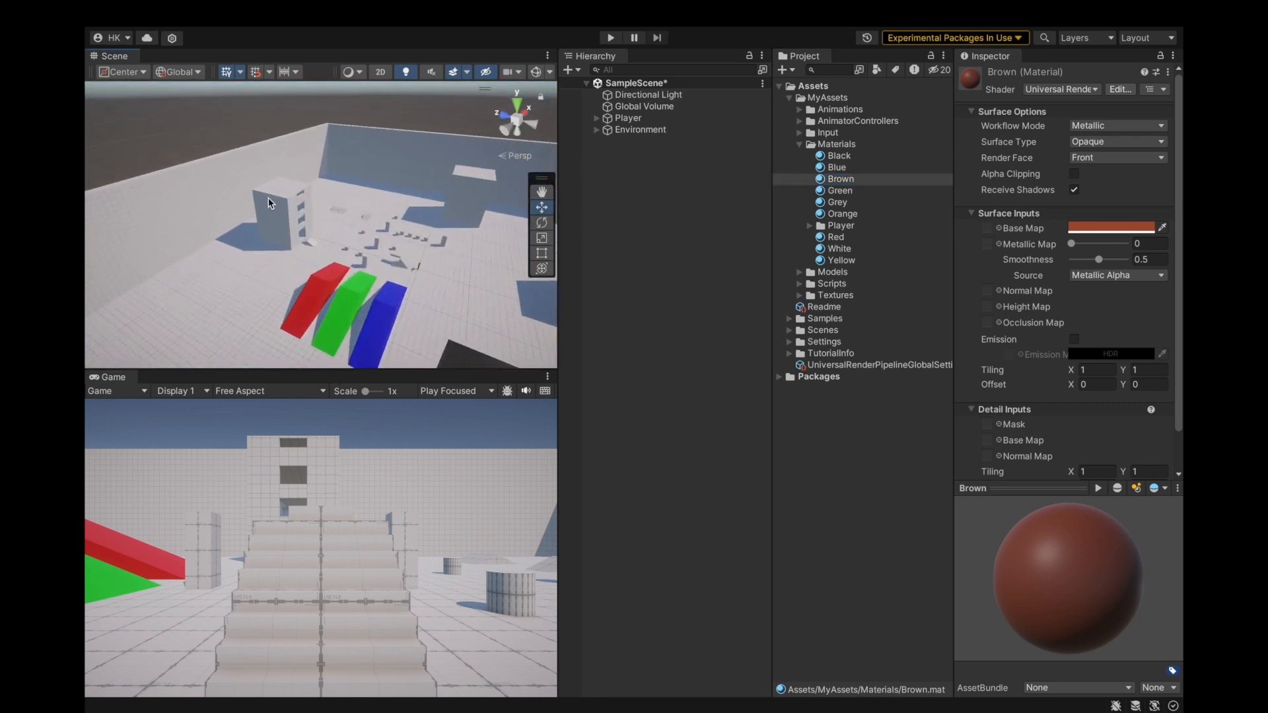
# Apply the Orange material to the middle floor of the building behind the coloured slopes and Yellow to its ground floor.
pyautogui.scroll(5, 273, 192)
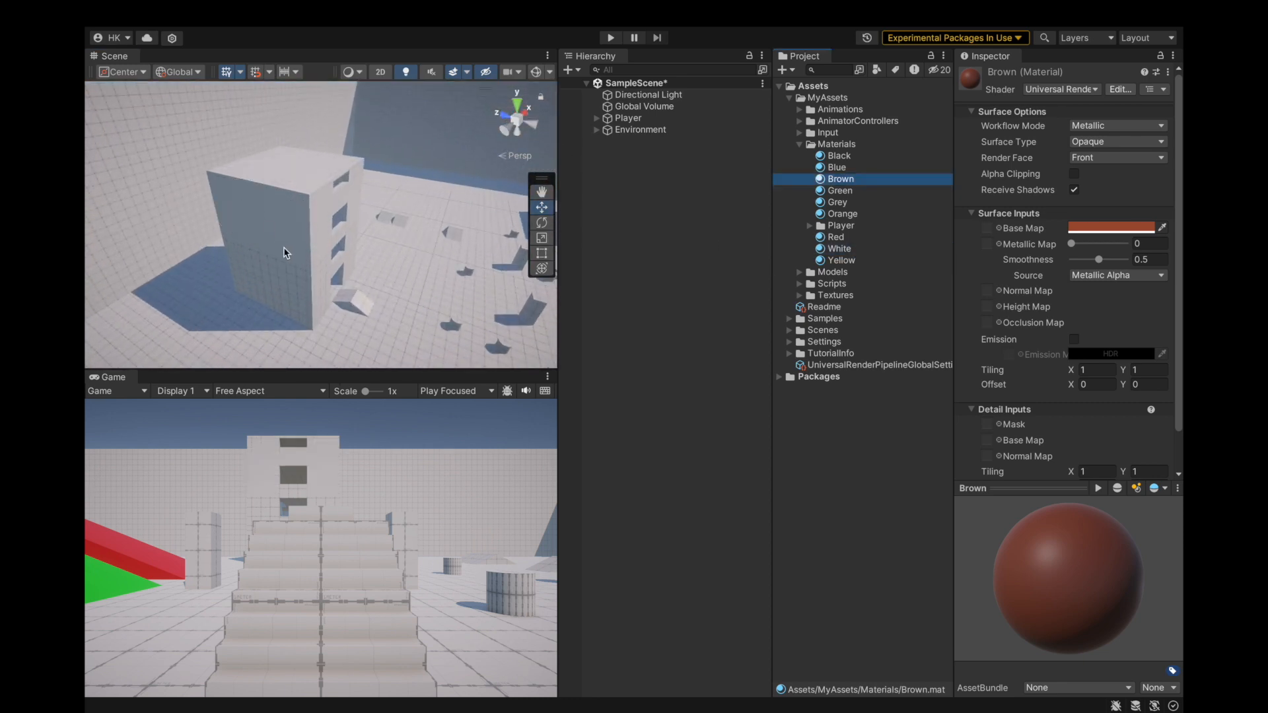
pyautogui.keyDown('alt'); pyautogui.moveTo(266, 228); pyautogui.dragTo(344, 191); pyautogui.keyUp('alt')
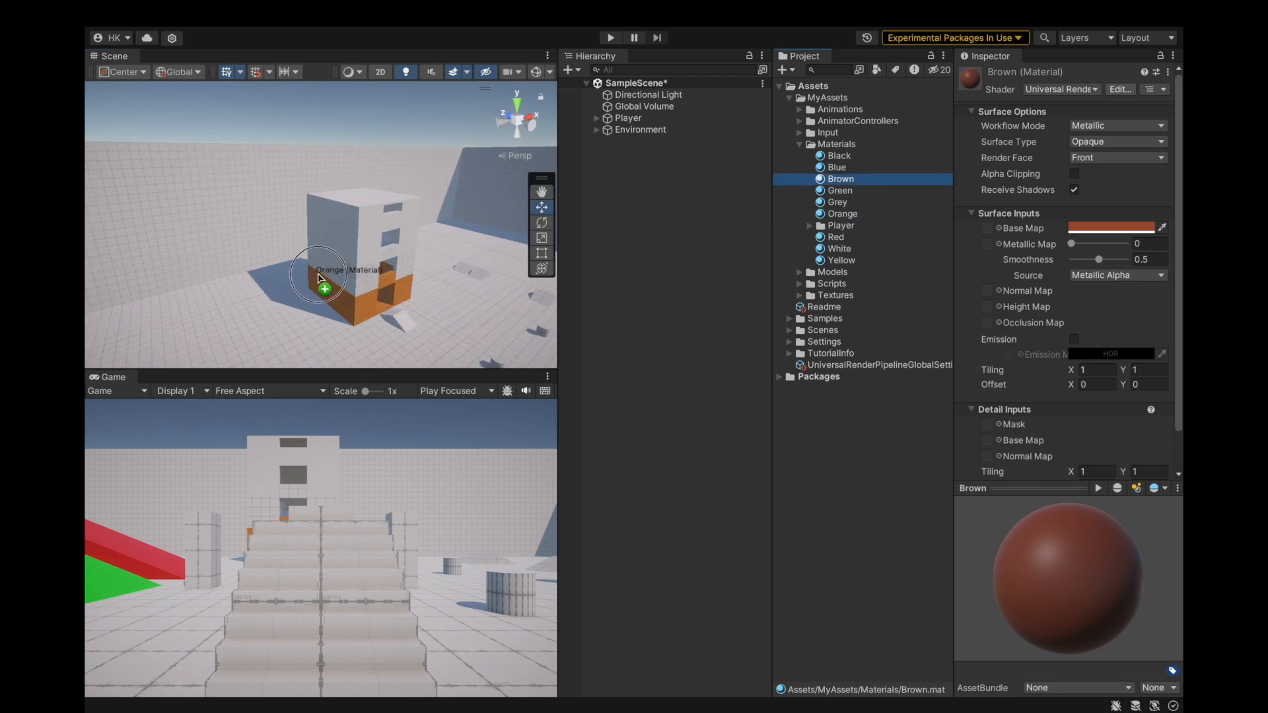
pyautogui.moveTo(842, 260); pyautogui.dragTo(353, 297)
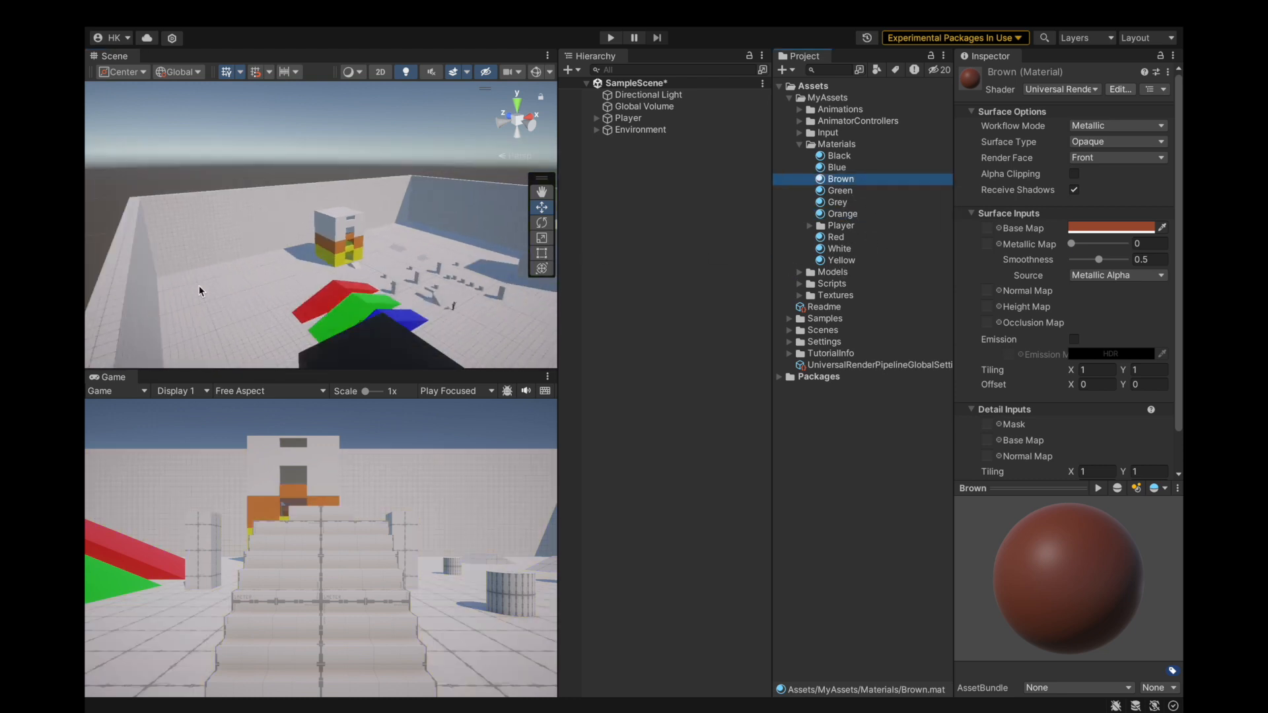
# Apply the Grey material to the stairs.
pyautogui.scroll(8, 386, 256)
pyautogui.keyDown('alt'); pyautogui.moveTo(238, 267); pyautogui.dragTo(357, 271); pyautogui.keyUp('alt')
pyautogui.scroll(-3, 357, 271)
pyautogui.moveTo(834, 203); pyautogui.dragTo(306, 287)
# Apply the Brown material to the scattered barrels between the red slope and the stairs.
pyautogui.scroll(-5, 379, 311)
pyautogui.keyDown('alt'); pyautogui.moveTo(379, 311); pyautogui.dragTo(360, 251); pyautogui.keyUp('alt')
pyautogui.moveTo(840, 179); pyautogui.dragTo(275, 249)
pyautogui.scroll(-5, 284, 239)
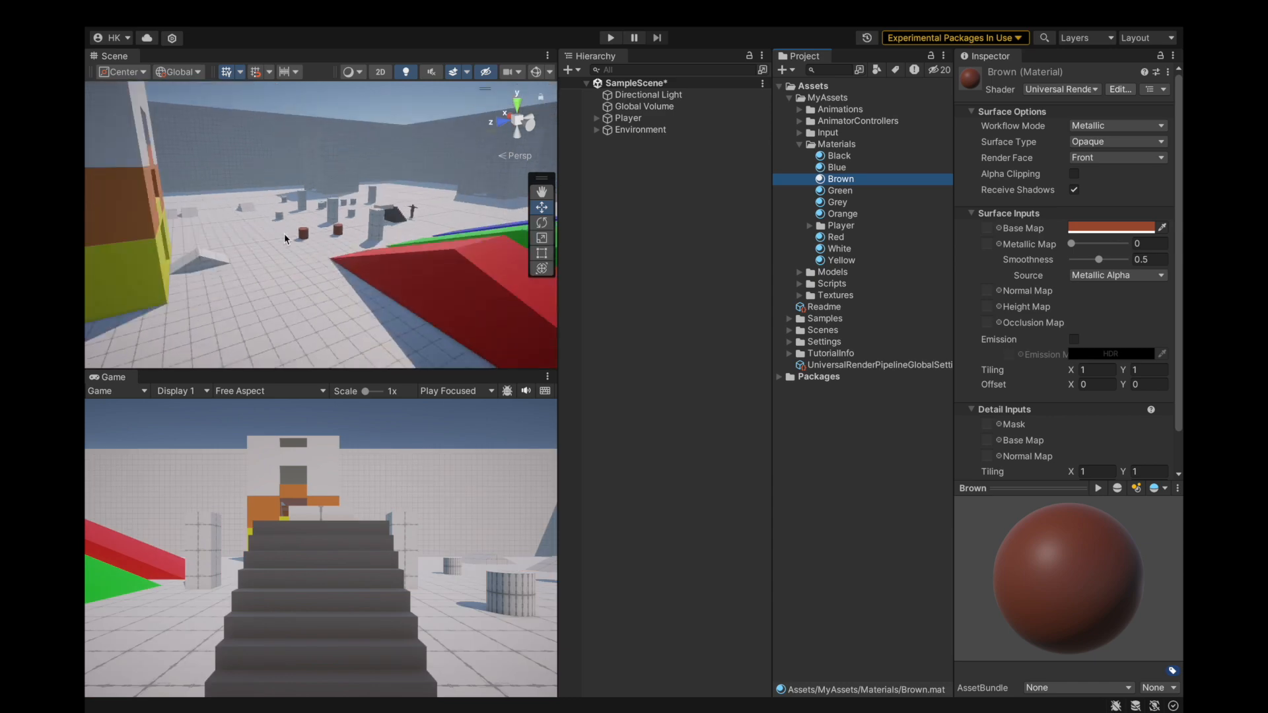
pyautogui.scroll(5, 284, 239)
pyautogui.moveTo(821, 182); pyautogui.dragTo(390, 245)
# Apply the Brown material to the barrels standing in a row beside the wall block.
pyautogui.scroll(5, 399, 235)
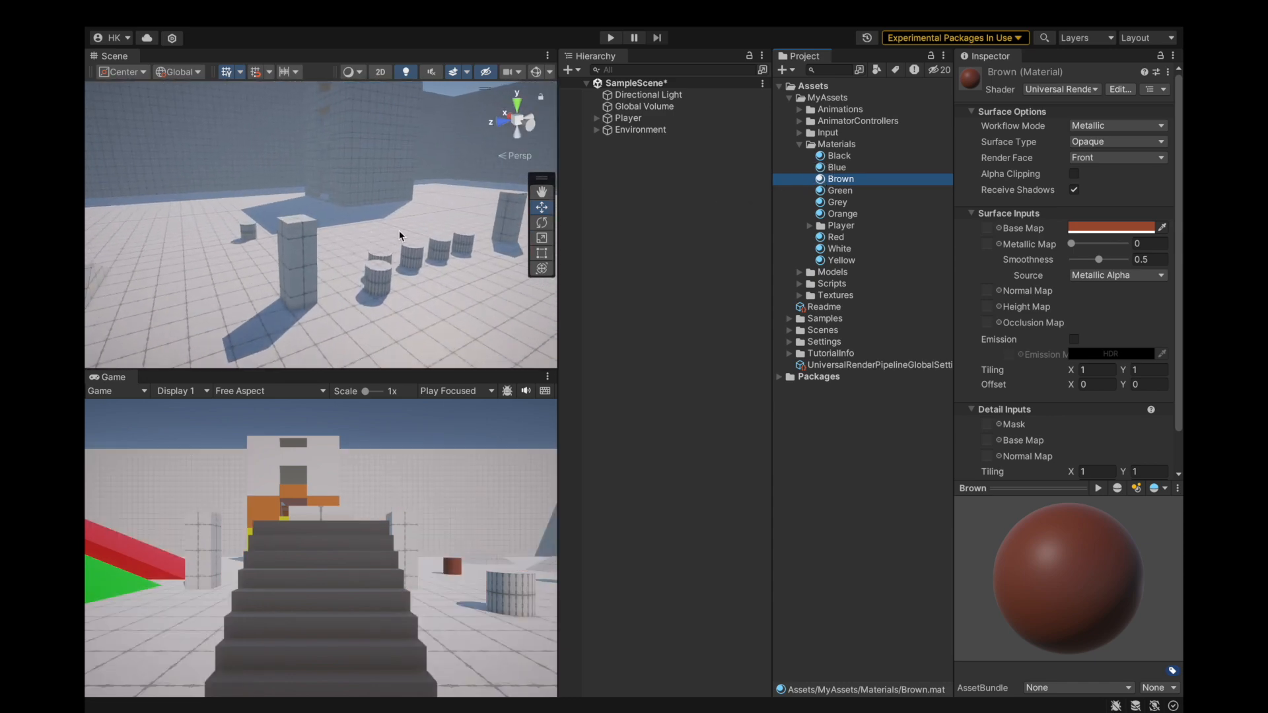
pyautogui.moveTo(831, 177); pyautogui.dragTo(456, 235)
pyautogui.scroll(-5, 430, 319)
pyautogui.scroll(5, 317, 268)
pyautogui.scroll(3, 318, 273)
# Try to apply the Brown material to the isolated barrel near the uncoloured building.
pyautogui.moveTo(819, 180); pyautogui.dragTo(319, 269)
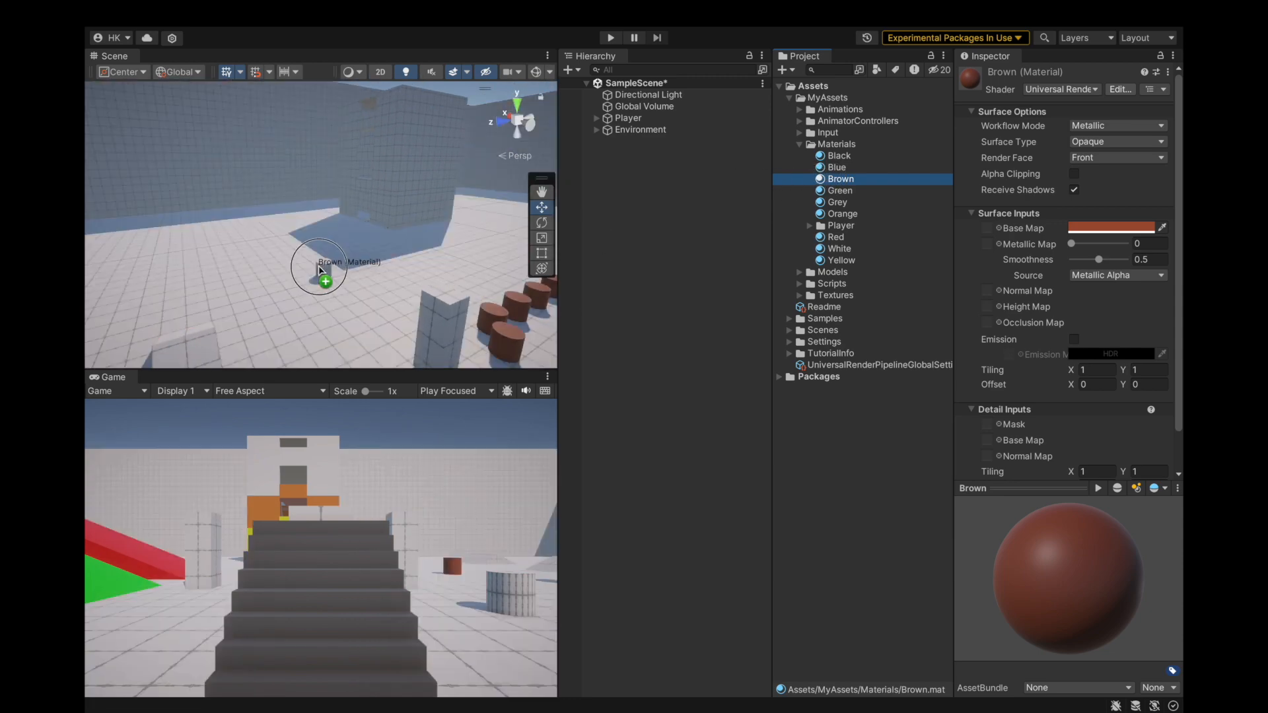
pyautogui.moveTo(789, 180); pyautogui.dragTo(318, 275)
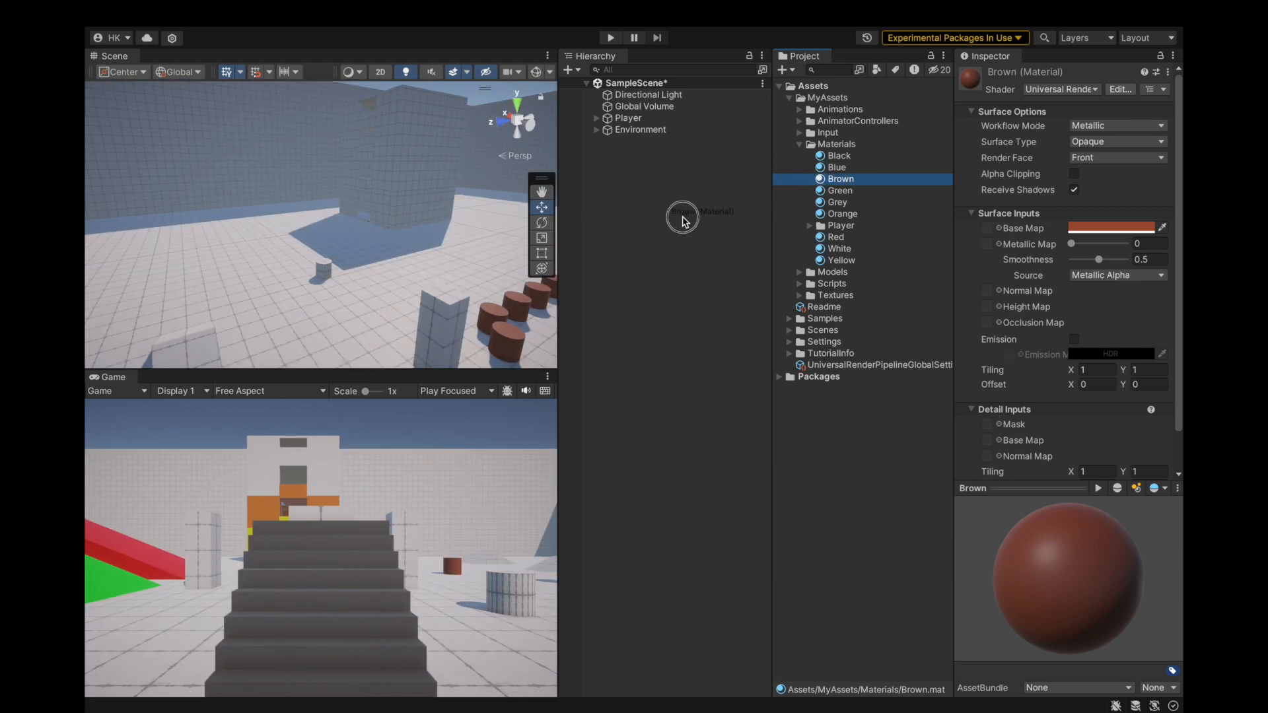
pyautogui.moveTo(666, 217); pyautogui.dragTo(324, 272)
# Delete the duplicate barrel overlapping the isolated one and apply the Brown material to the barrel that remains.
pyautogui.scroll(3, 328, 310)
pyautogui.click(327, 280)
pyautogui.press('f')
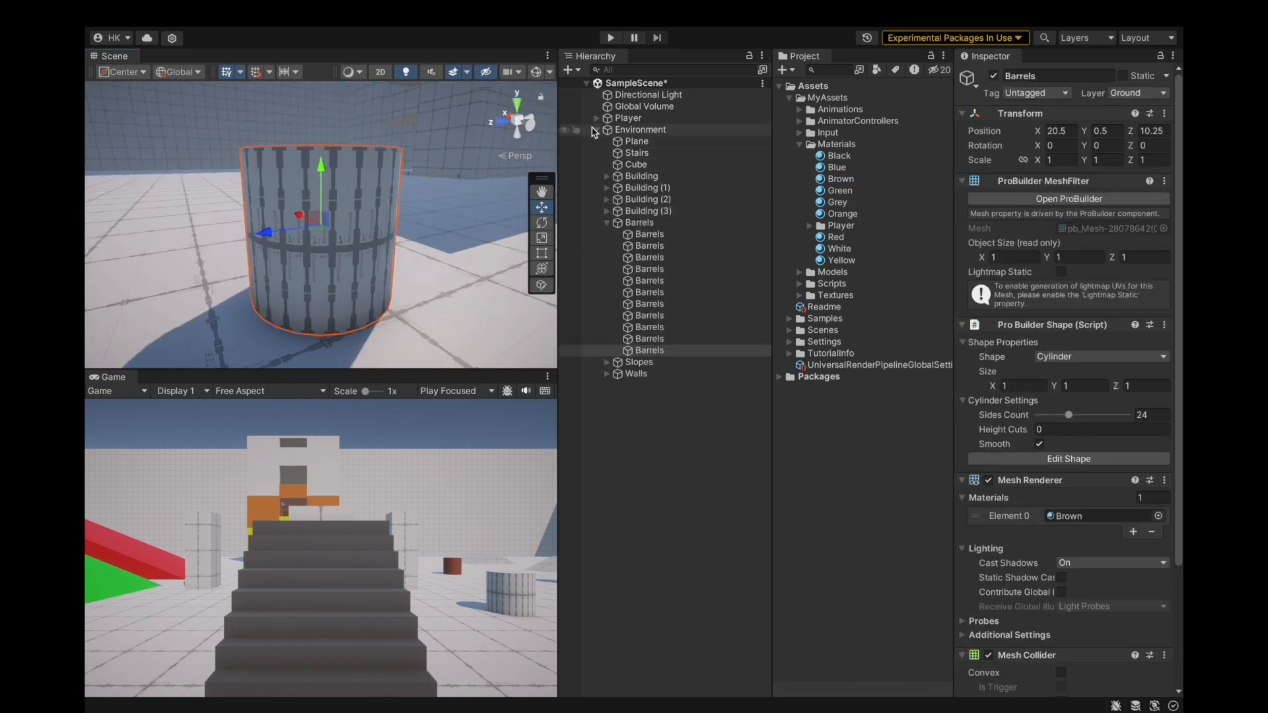
pyautogui.click(594, 130)
pyautogui.moveTo(663, 121); pyautogui.dragTo(628, 350)
pyautogui.click(628, 354)
pyautogui.press('super+z')
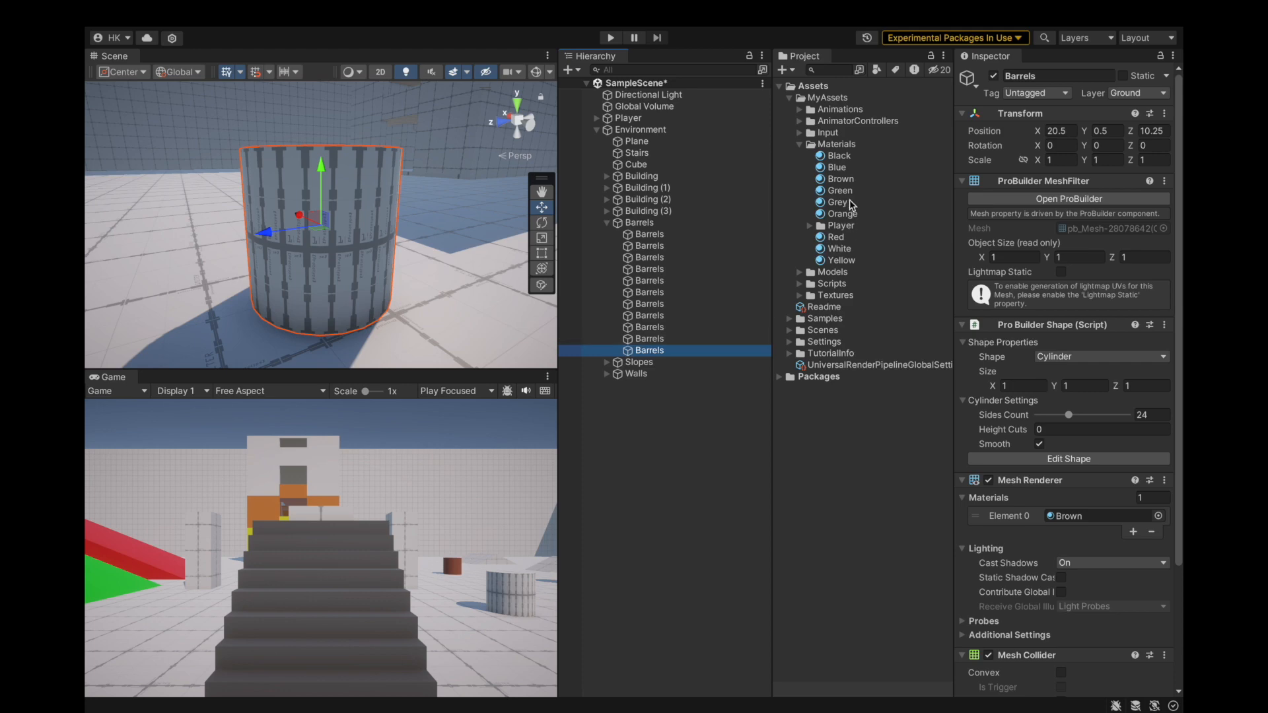
pyautogui.moveTo(669, 355); pyautogui.dragTo(669, 355)
pyautogui.scroll(-3, 423, 265)
pyautogui.keyDown('alt'); pyautogui.moveTo(422, 264); pyautogui.dragTo(136, 264); pyautogui.keyUp('alt')
pyautogui.rightClick(611, 352)
pyautogui.click(644, 236)
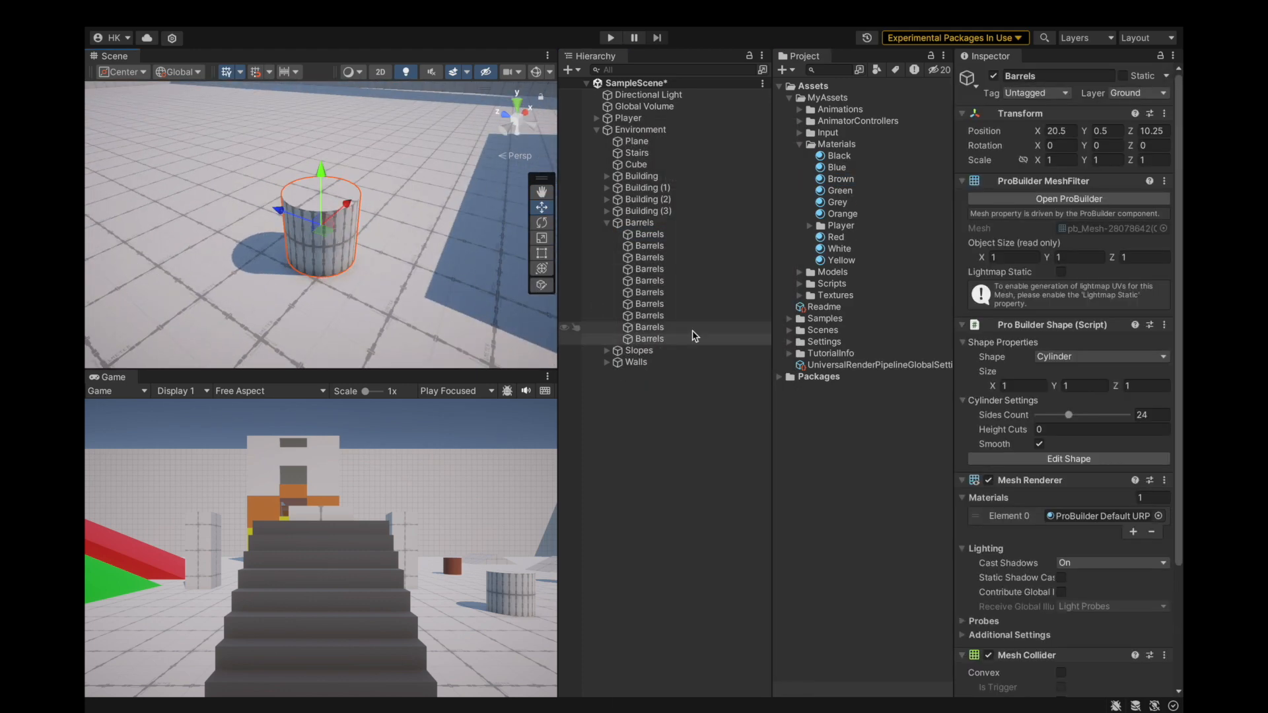
pyautogui.moveTo(839, 179); pyautogui.dragTo(321, 231)
# Collapse the Environment hierarchy and apply the Green material to the small slope in front of the yellow ground floor.
pyautogui.scroll(-3, 340, 283)
pyautogui.keyDown('alt'); pyautogui.moveTo(340, 283); pyautogui.dragTo(186, 207); pyautogui.keyUp('alt')
pyautogui.scroll(5, 251, 172)
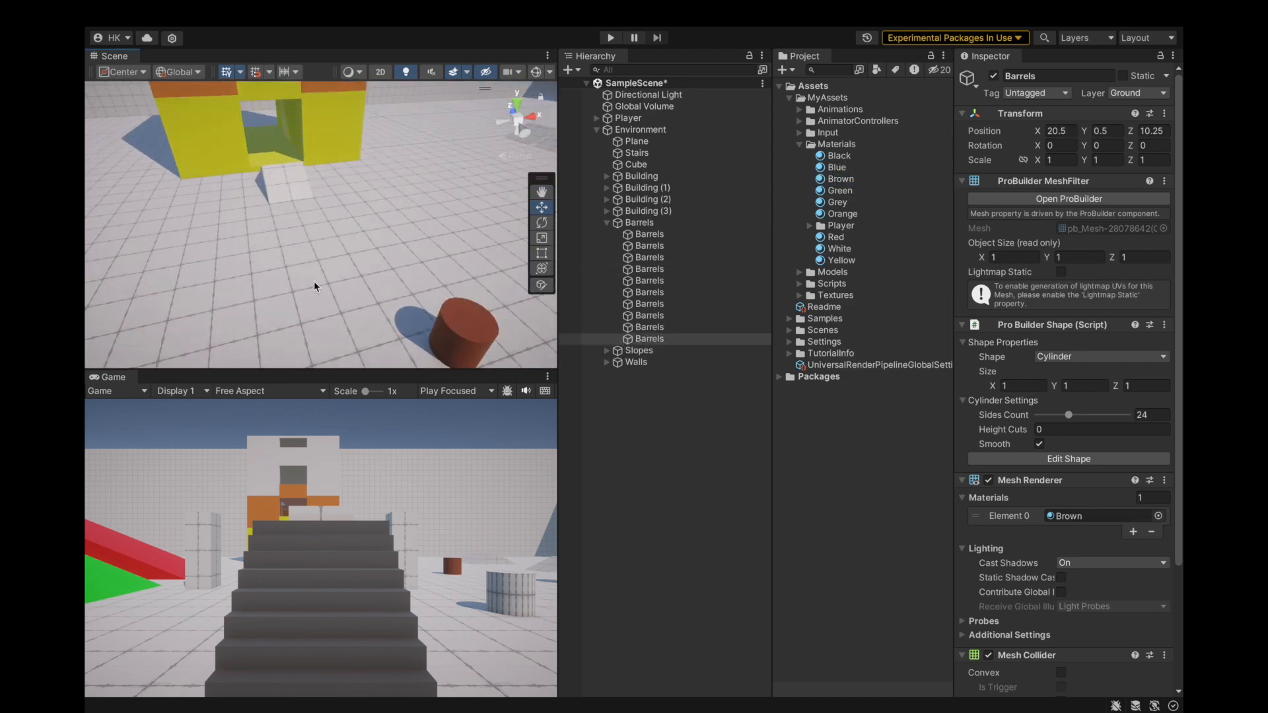
pyautogui.click(601, 225)
pyautogui.click(597, 130)
pyautogui.moveTo(845, 190); pyautogui.dragTo(290, 204)
# Apply the Black and Yellow materials to the far pair of small slopes and Grey to the nearer one.
pyautogui.scroll(-4, 253, 267)
pyautogui.moveTo(494, 160); pyautogui.dragTo(425, 188, button='middle')
pyautogui.scroll(-4, 373, 268)
pyautogui.scroll(6, 358, 274)
pyautogui.scroll(-4, 263, 176)
pyautogui.scroll(3, 262, 176)
pyautogui.moveTo(833, 156); pyautogui.dragTo(333, 191)
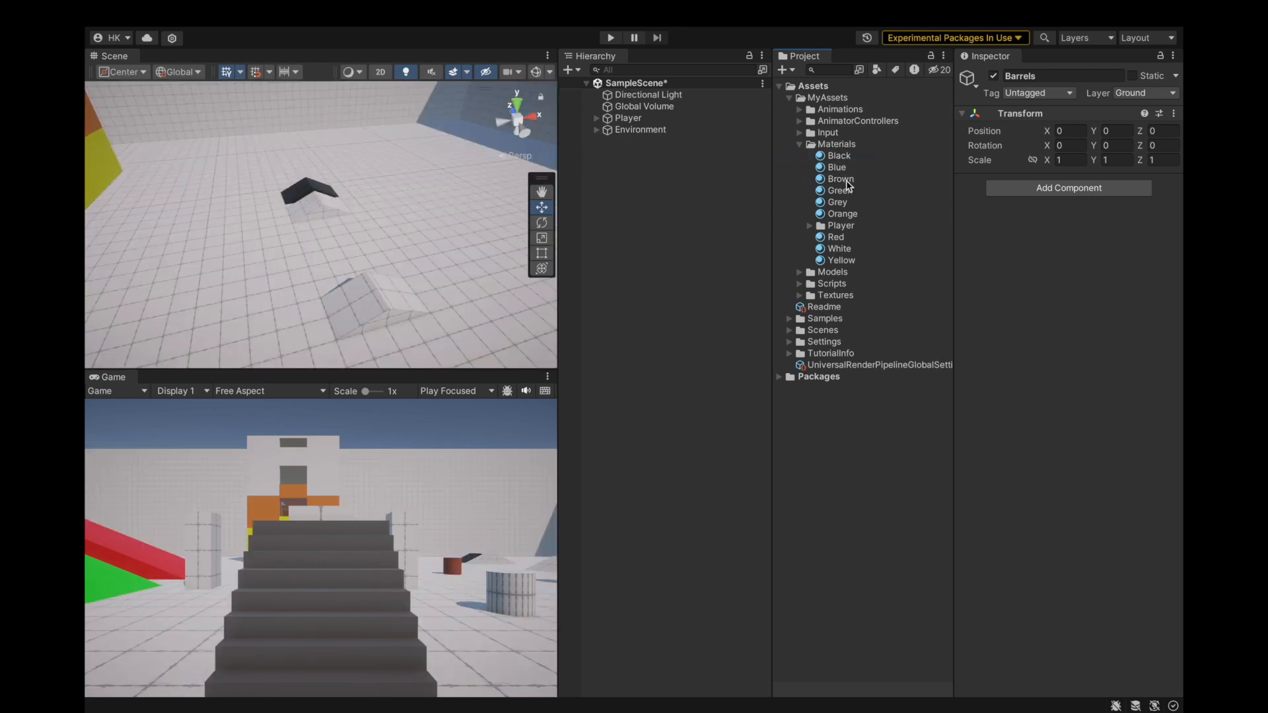
pyautogui.moveTo(770, 207); pyautogui.dragTo(374, 300)
pyautogui.moveTo(851, 262); pyautogui.dragTo(314, 208)
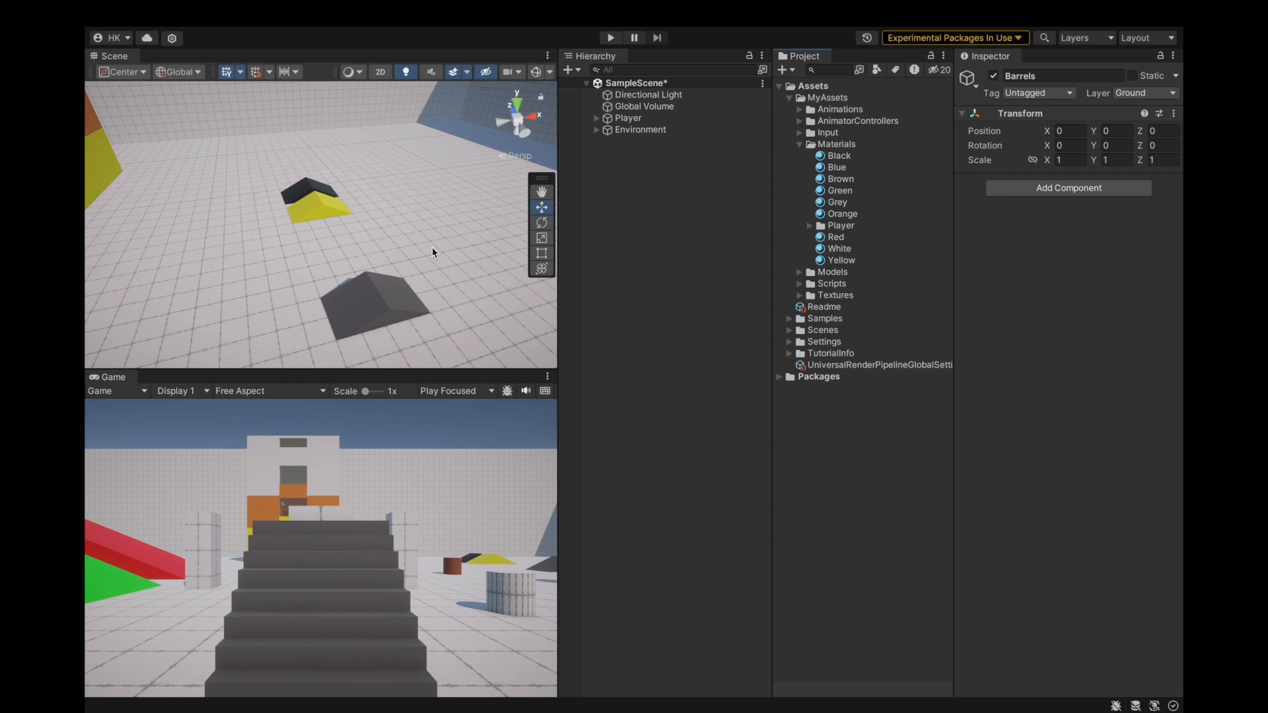
# Apply the Brown material to the last uncoloured barrel near the stairs and clear the selection.
pyautogui.scroll(-10, 402, 249)
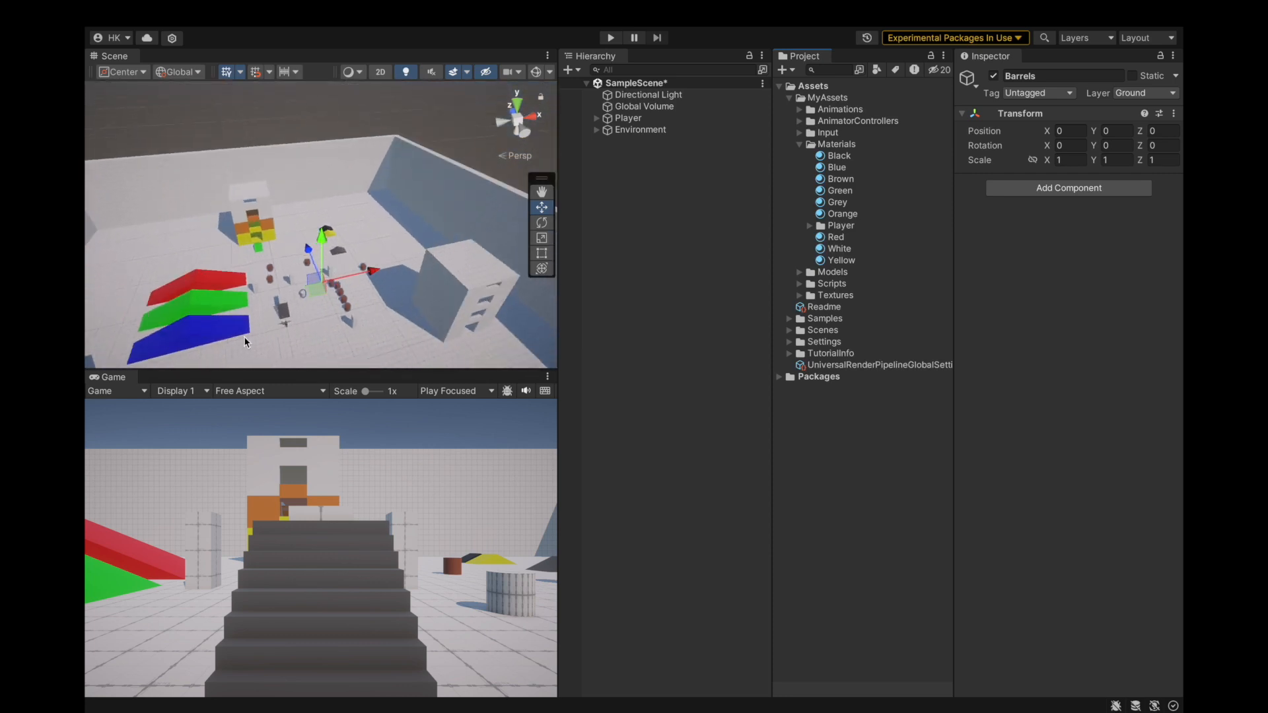
pyautogui.scroll(5, 302, 320)
pyautogui.moveTo(301, 320); pyautogui.dragTo(218, 345, button='middle')
pyautogui.scroll(-8, 378, 246)
pyautogui.moveTo(526, 198); pyautogui.dragTo(429, 280)
pyautogui.click(594, 265)
pyautogui.scroll(-3, 258, 228)
pyautogui.scroll(6, 257, 224)
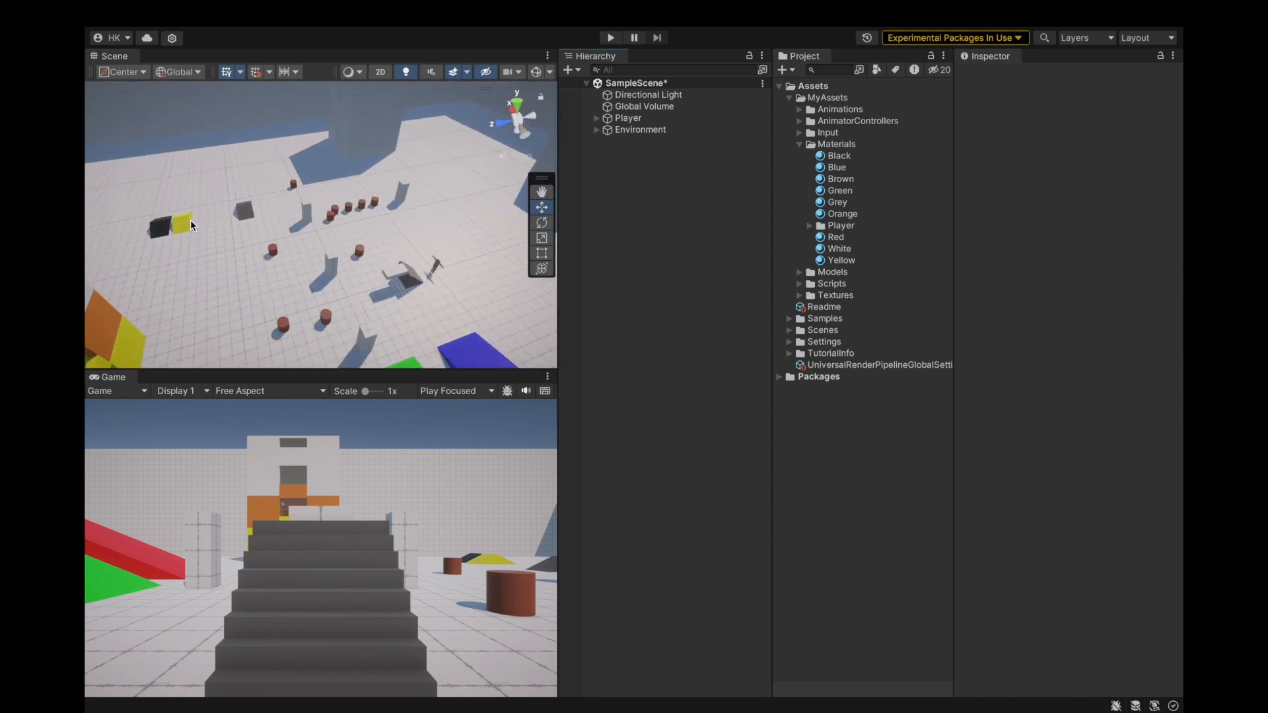
# Apply the Orange material to the ground and the surrounding boundary walls.
pyautogui.scroll(-3, 257, 224)
pyautogui.scroll(3, 250, 245)
pyautogui.keyDown('alt'); pyautogui.moveTo(249, 244); pyautogui.dragTo(754, 171); pyautogui.keyUp('alt')
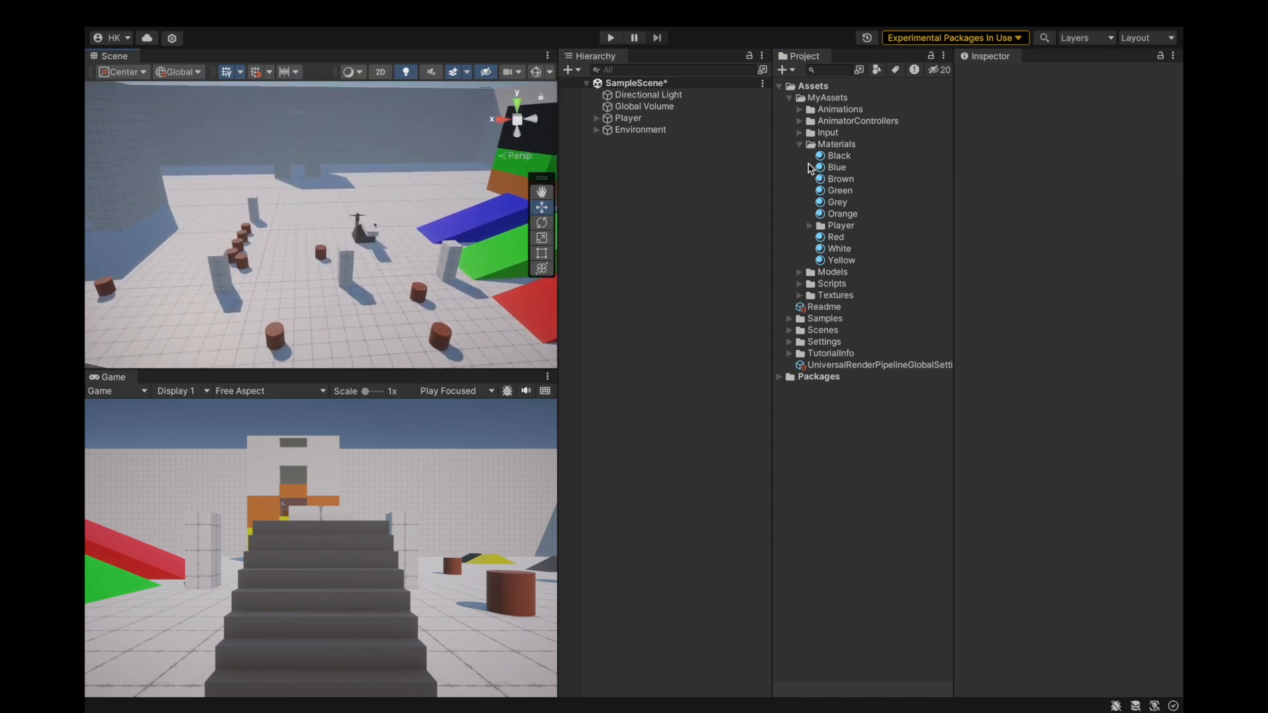
pyautogui.moveTo(855, 215); pyautogui.dragTo(370, 303)
pyautogui.scroll(-8, 370, 303)
pyautogui.scroll(5, 357, 178)
pyautogui.scroll(2, 264, 288)
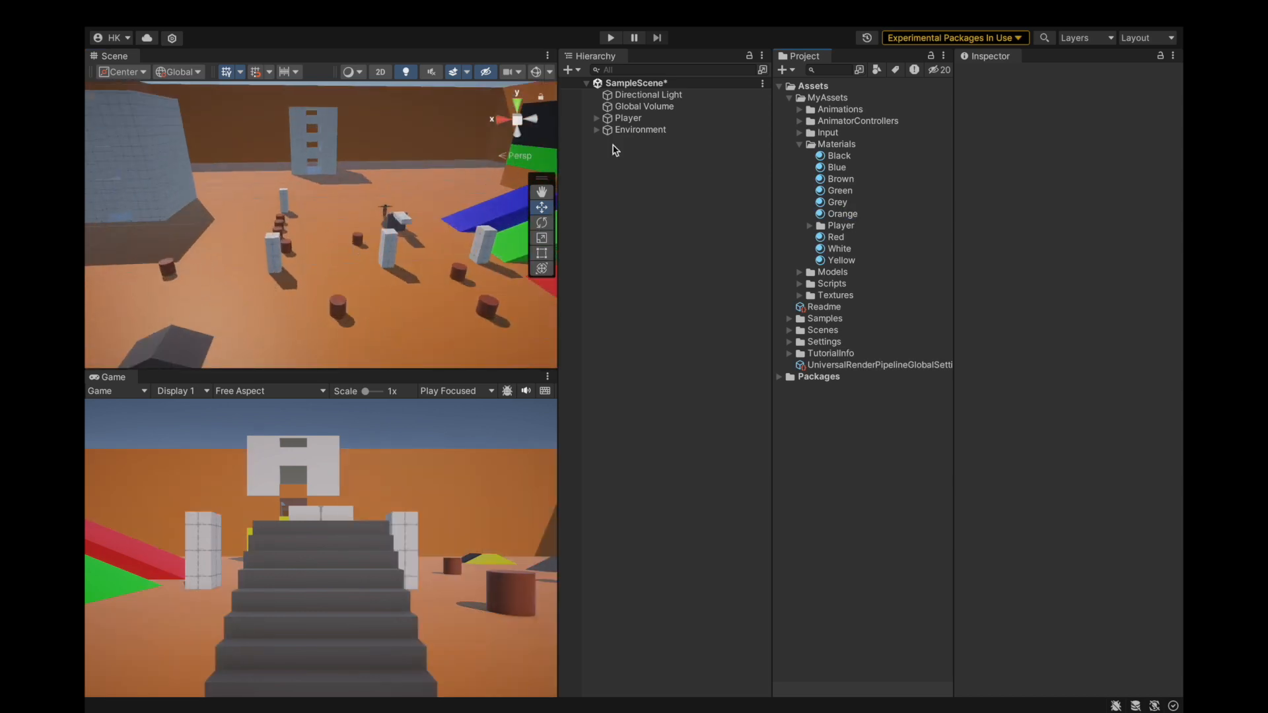
# Apply the White material to the nearer uncoloured building's upper part, Yellow to its middle floor and Red to its ground floor.
pyautogui.moveTo(407, 206); pyautogui.dragTo(575, 258, button='middle')
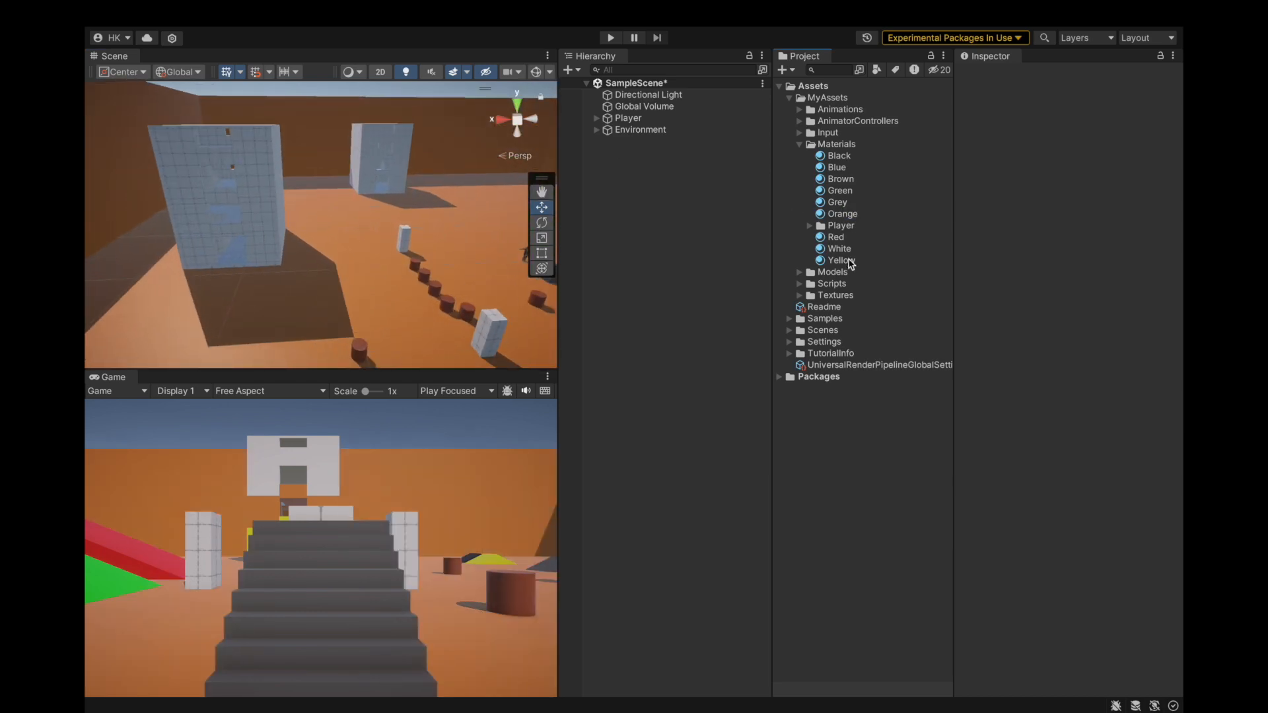
pyautogui.moveTo(851, 254); pyautogui.dragTo(262, 163)
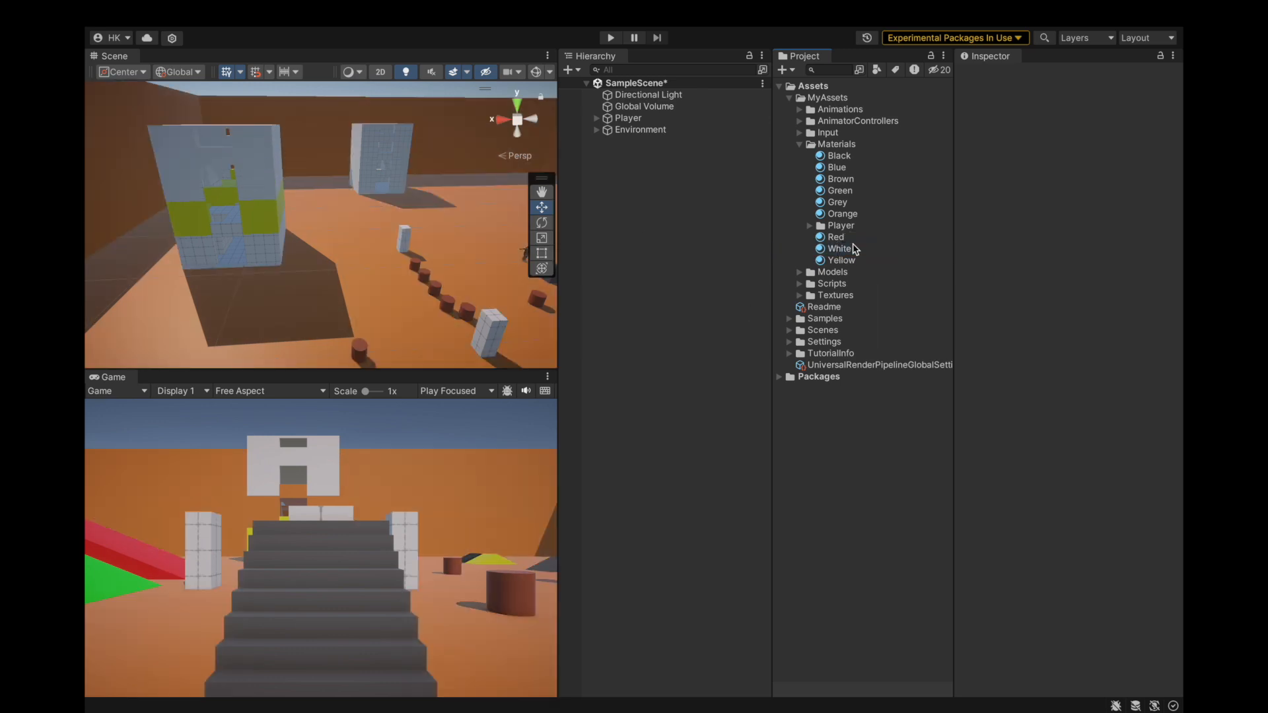
pyautogui.moveTo(831, 239); pyautogui.dragTo(228, 241)
# Apply the Red material to the farther building's upper part, Green to its middle floor and Black to its ground floor.
pyautogui.moveTo(845, 243); pyautogui.dragTo(396, 147)
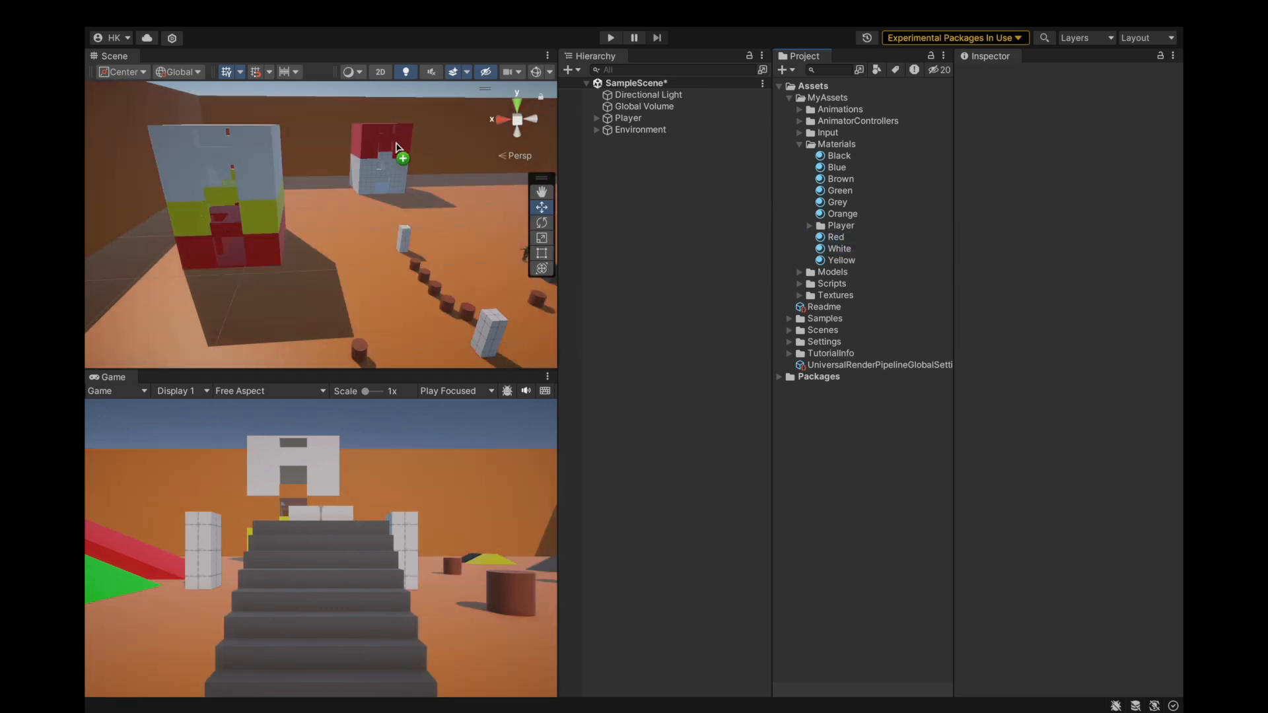
pyautogui.moveTo(848, 157); pyautogui.dragTo(382, 192)
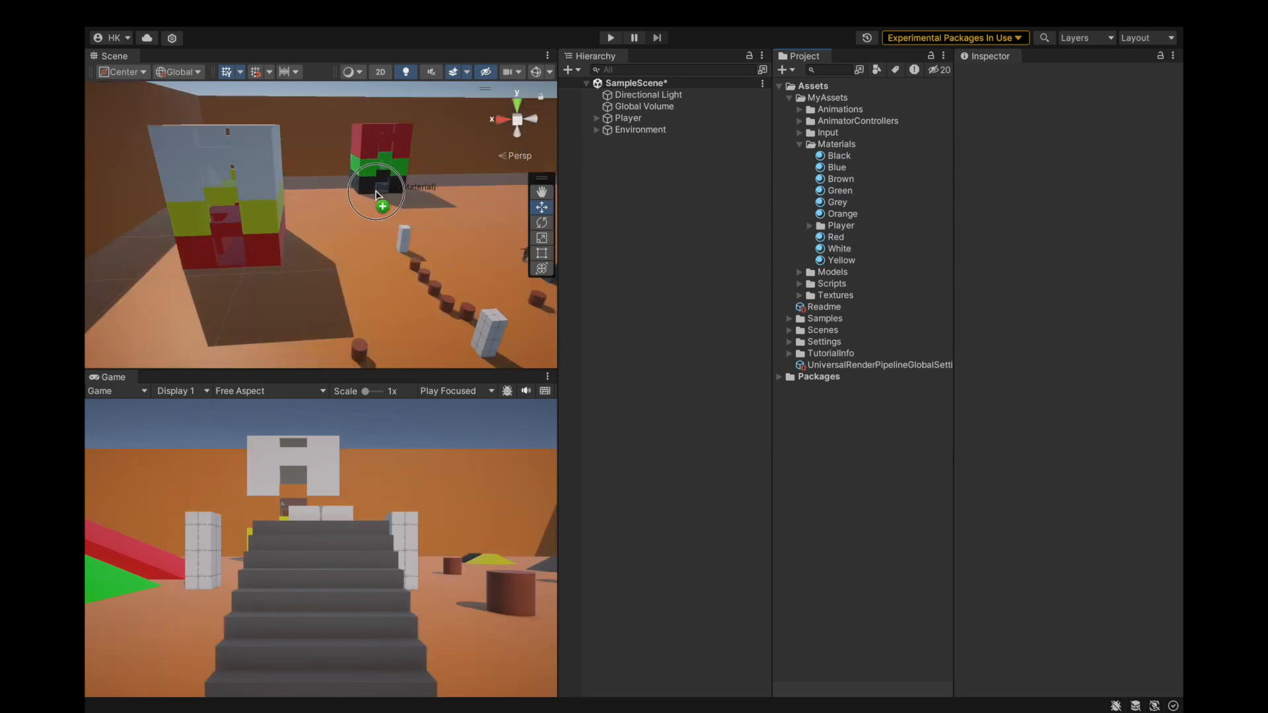
pyautogui.scroll(-5, 260, 239)
pyautogui.keyDown('alt'); pyautogui.moveTo(260, 240); pyautogui.dragTo(464, 215); pyautogui.keyUp('alt')
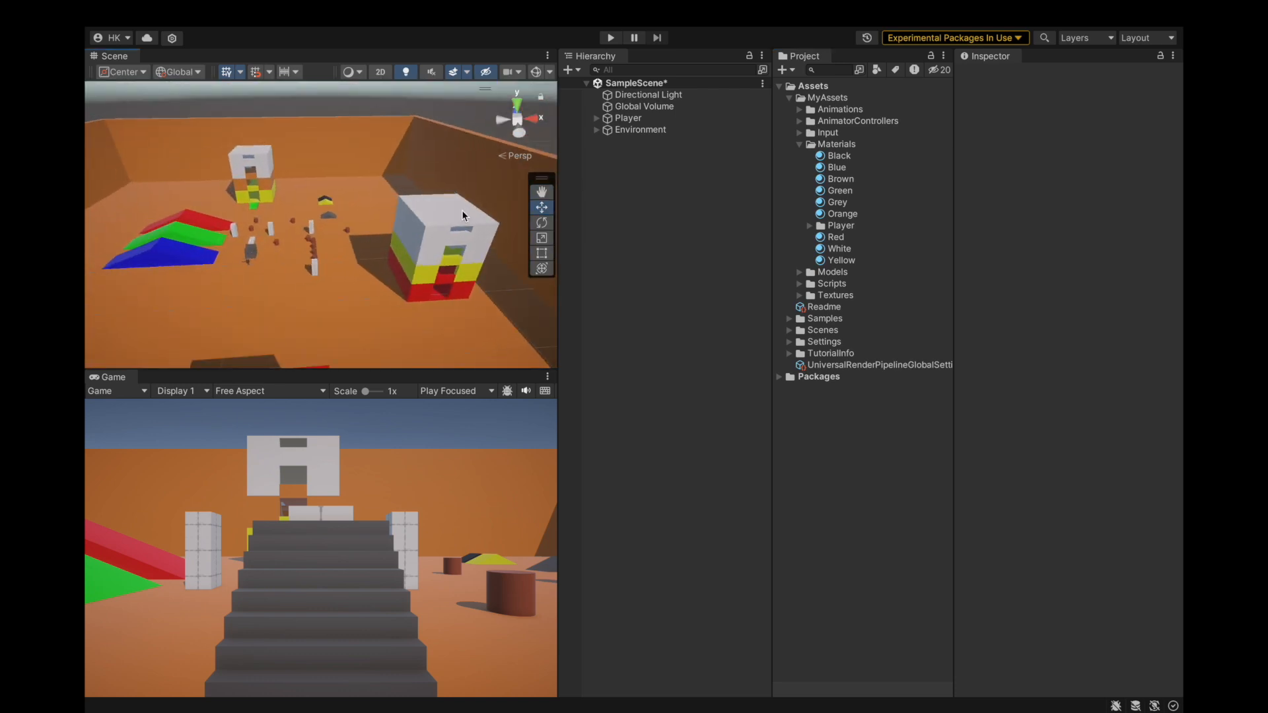
# Save the project.
pyautogui.scroll(5, 341, 220)
pyautogui.click(174, 6)
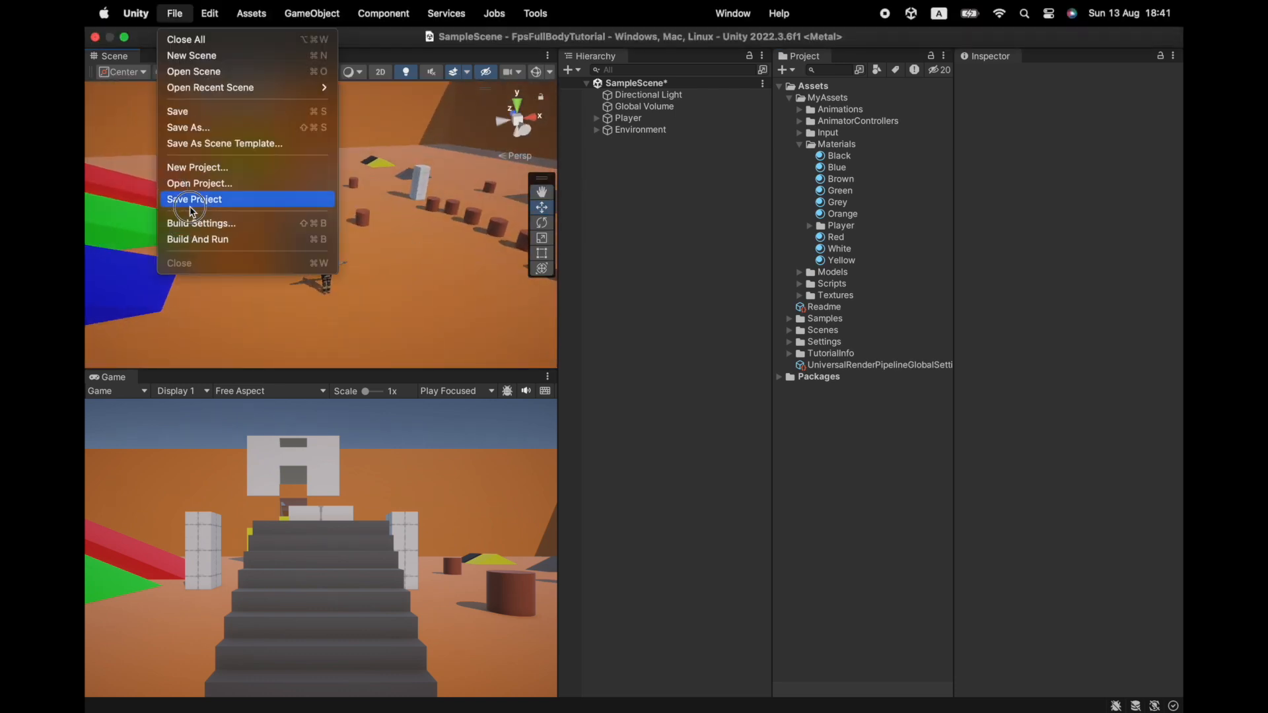
pyautogui.click(170, 198)
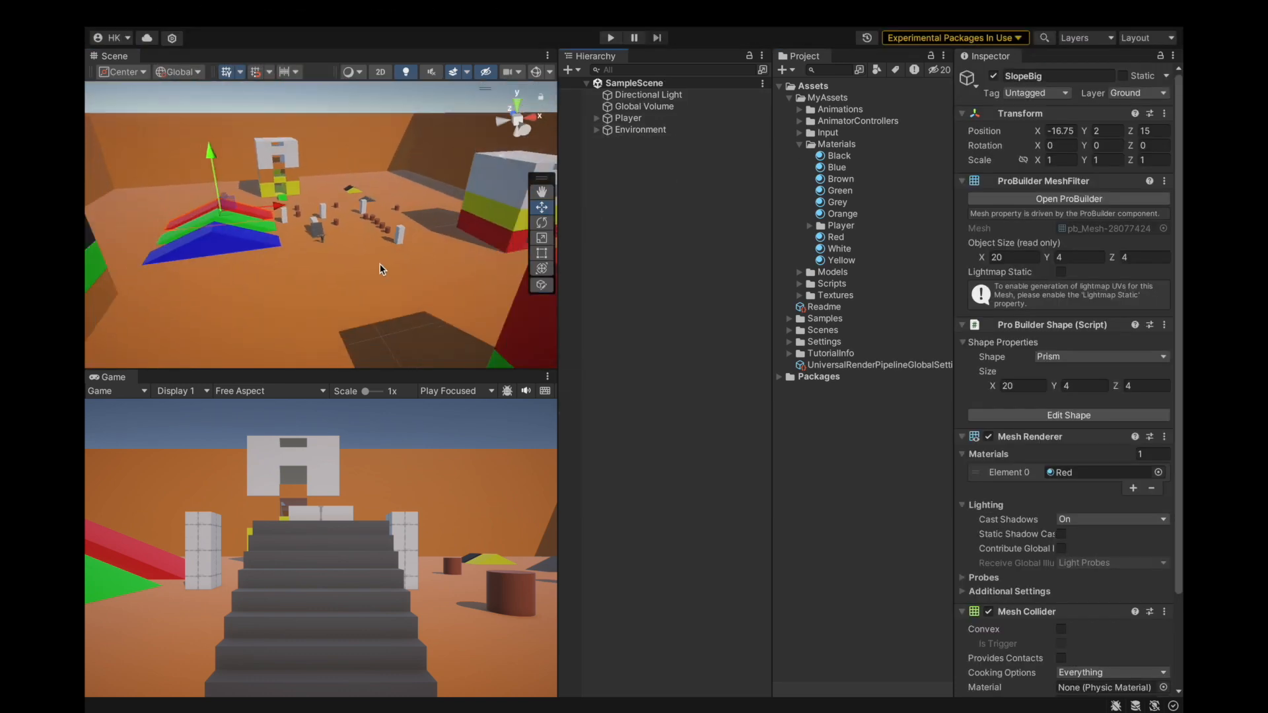
# Start play mode and walk the player over the blue, green and red slopes to test them.
pyautogui.scroll(-3, 380, 269)
pyautogui.keyDown('alt'); pyautogui.moveTo(379, 269); pyautogui.dragTo(502, 228); pyautogui.keyUp('alt')
pyautogui.click(682, 199)
pyautogui.click(611, 38)
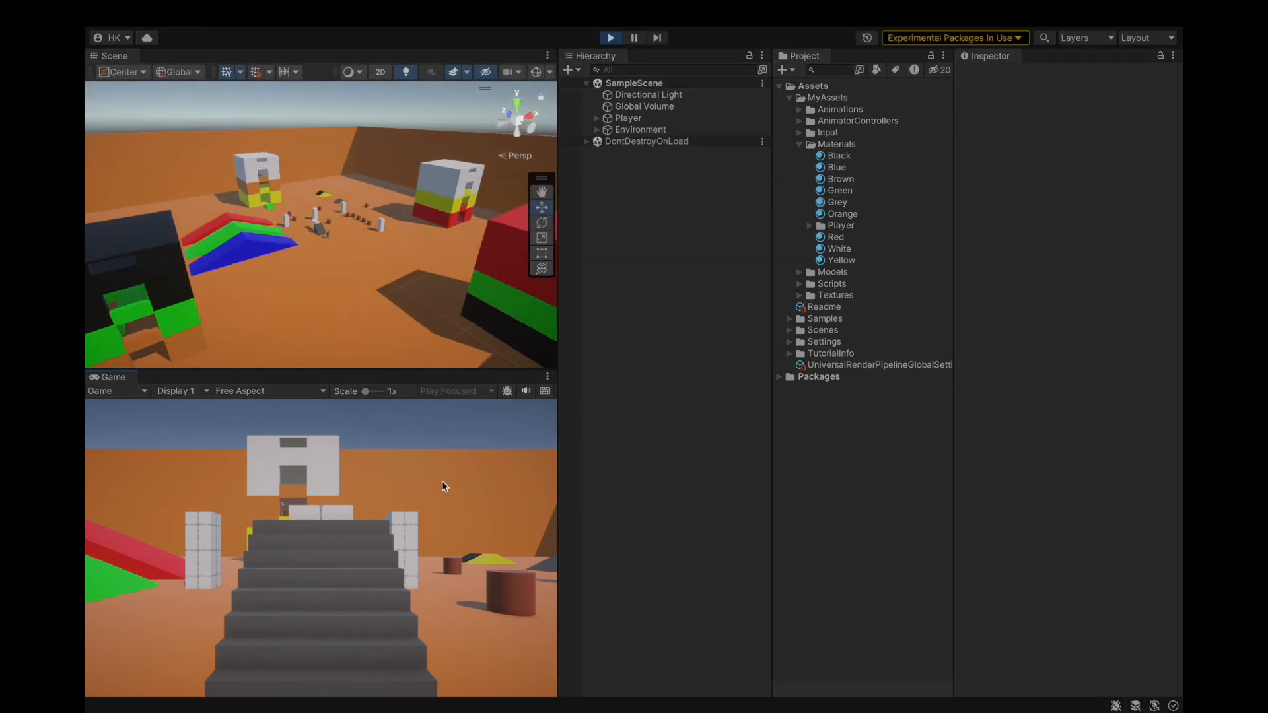
pyautogui.press('w')
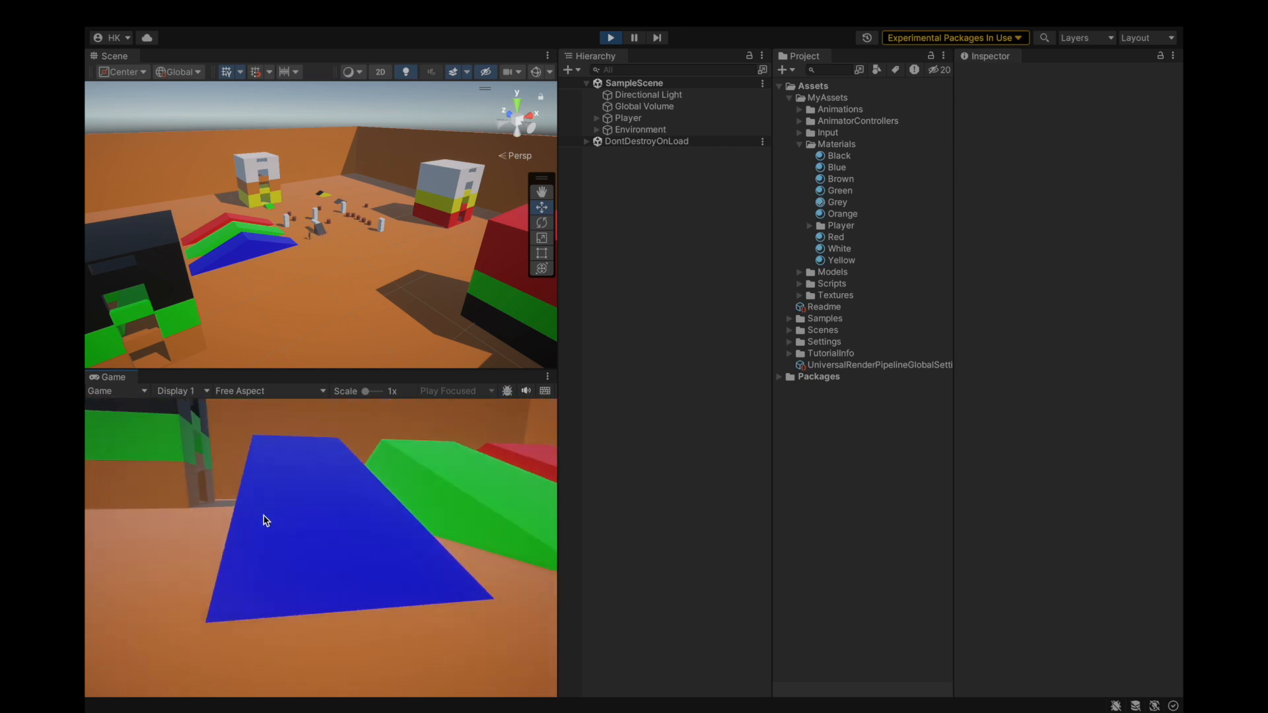
pyautogui.press('w')
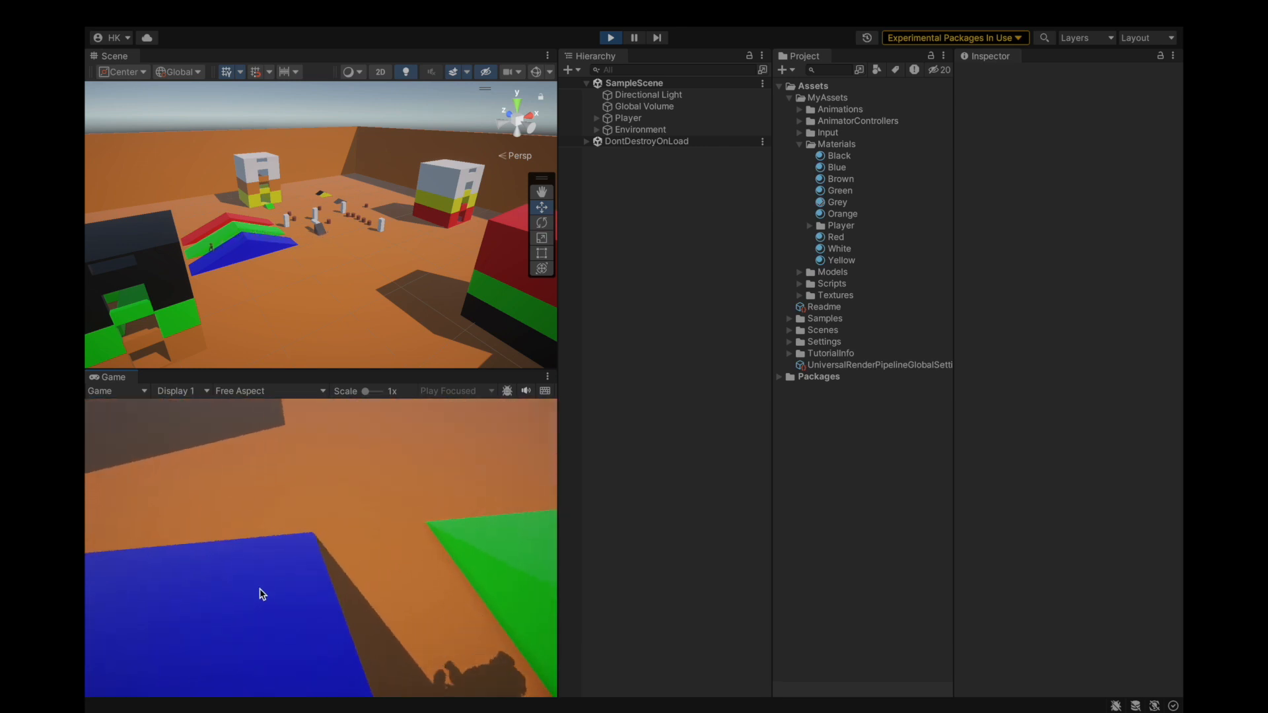
pyautogui.press('w')
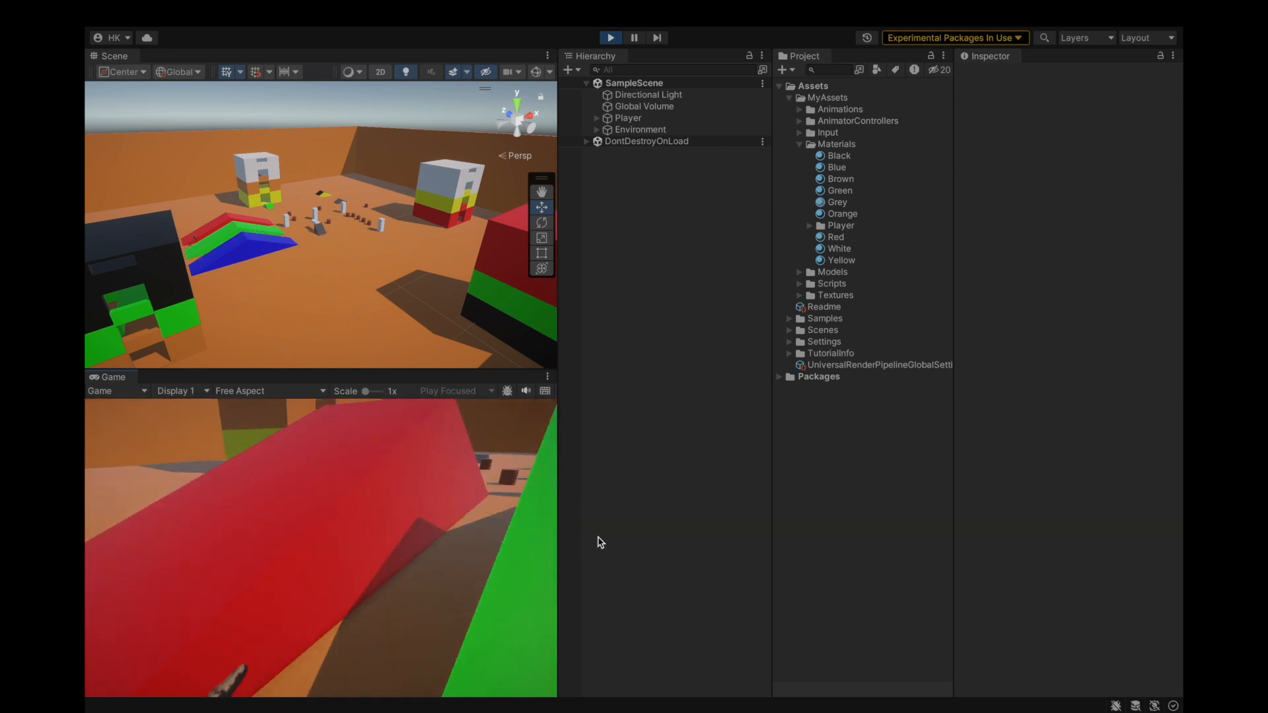
pyautogui.press('w')
# Walk the player into the red, green and black building, climb its stairs and return outside to test it.
pyautogui.press('w')
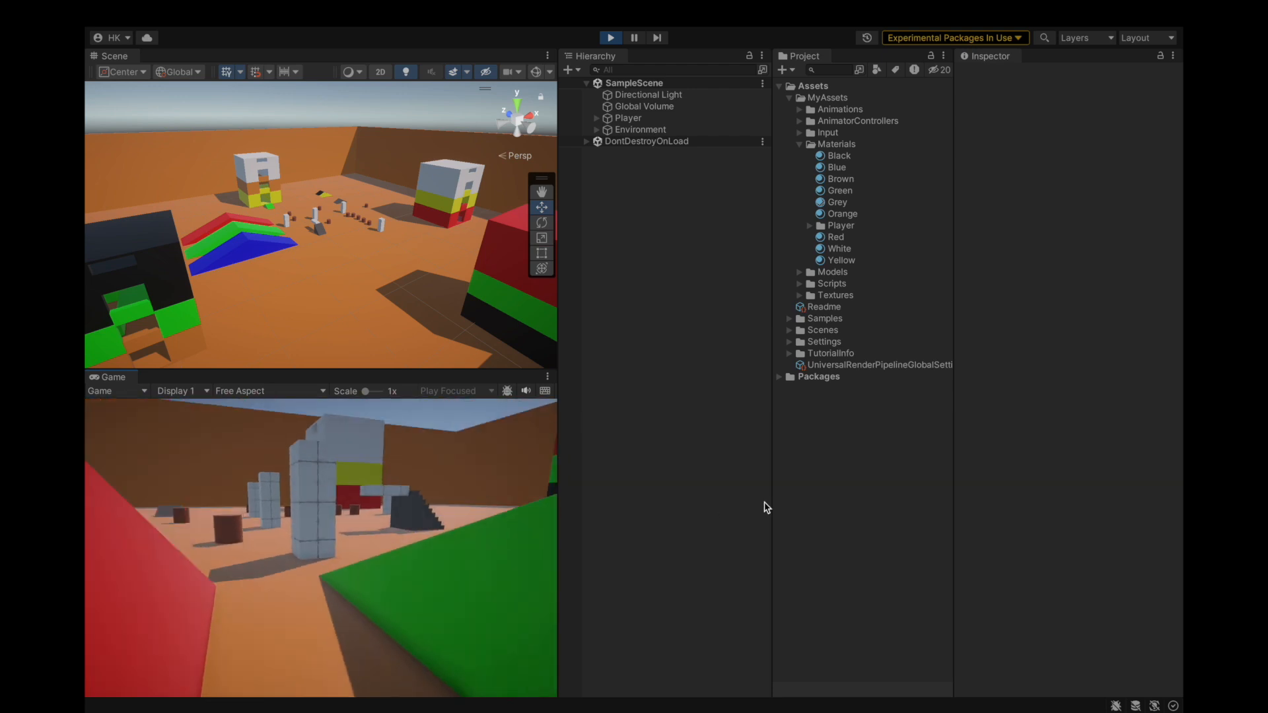
pyautogui.press('w')
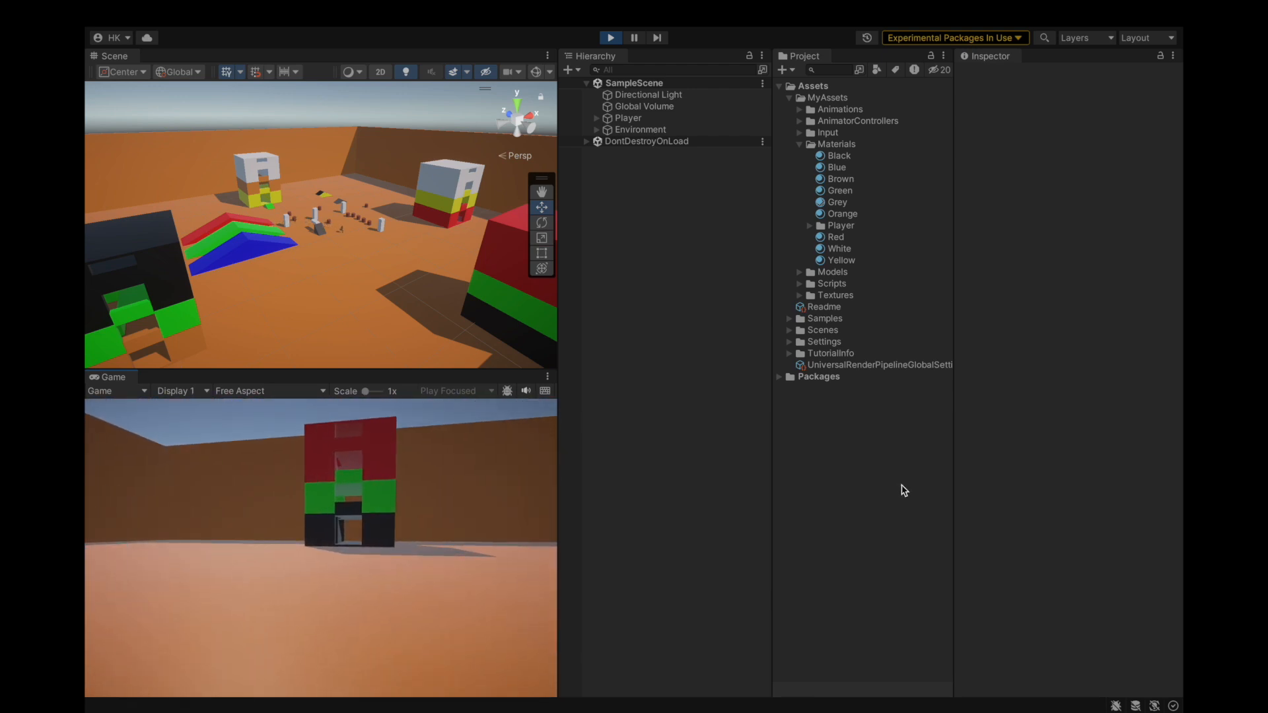
pyautogui.press('w')
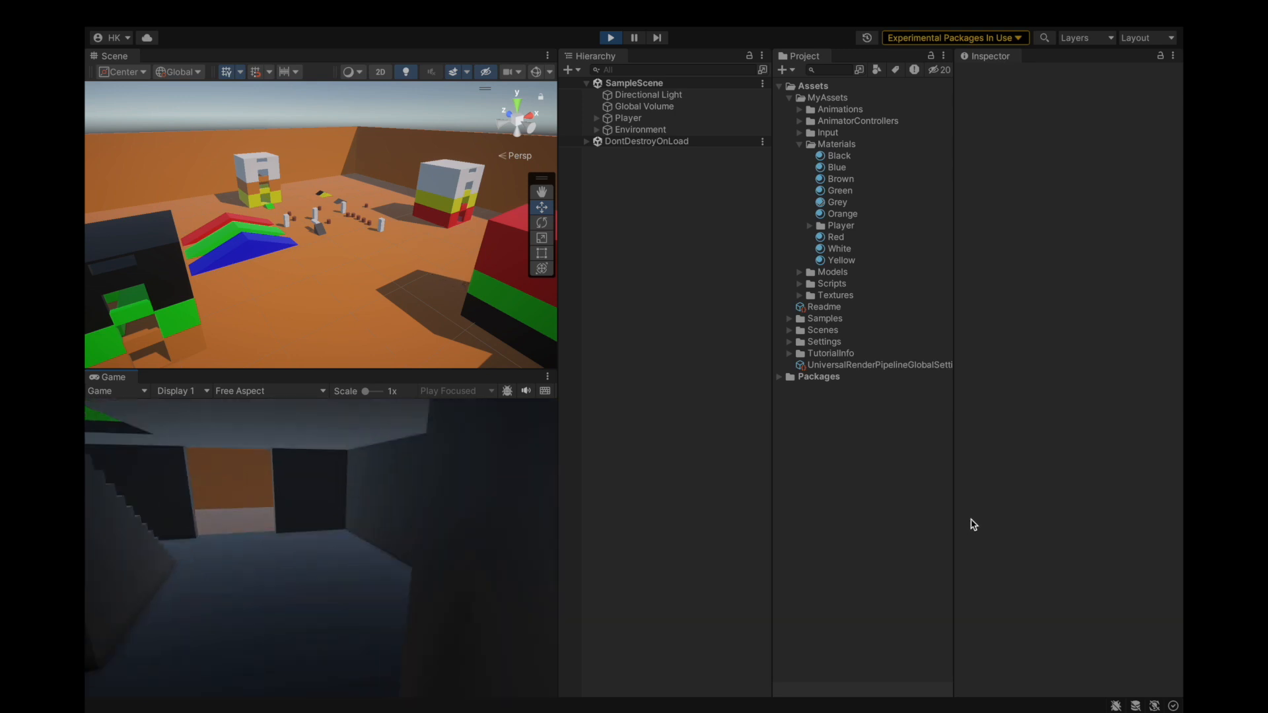
pyautogui.press('w')
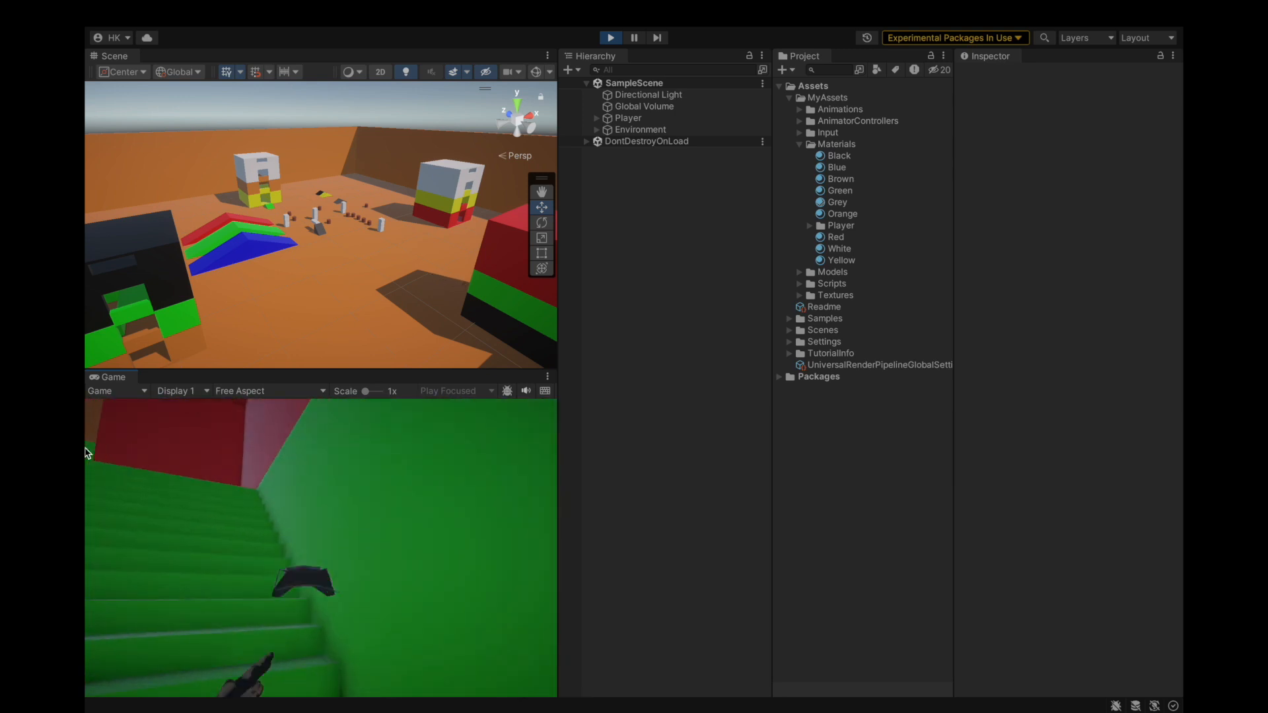
pyautogui.press('w')
pyautogui.press('w')
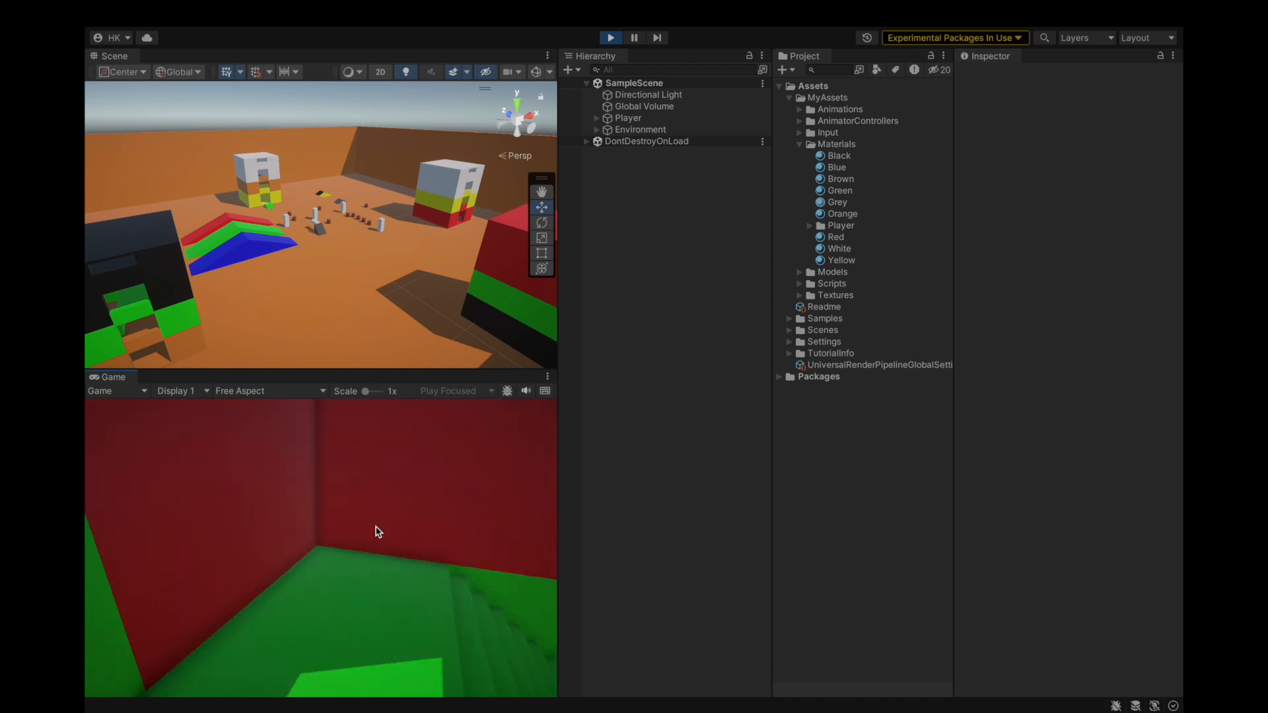
pyautogui.press('w')
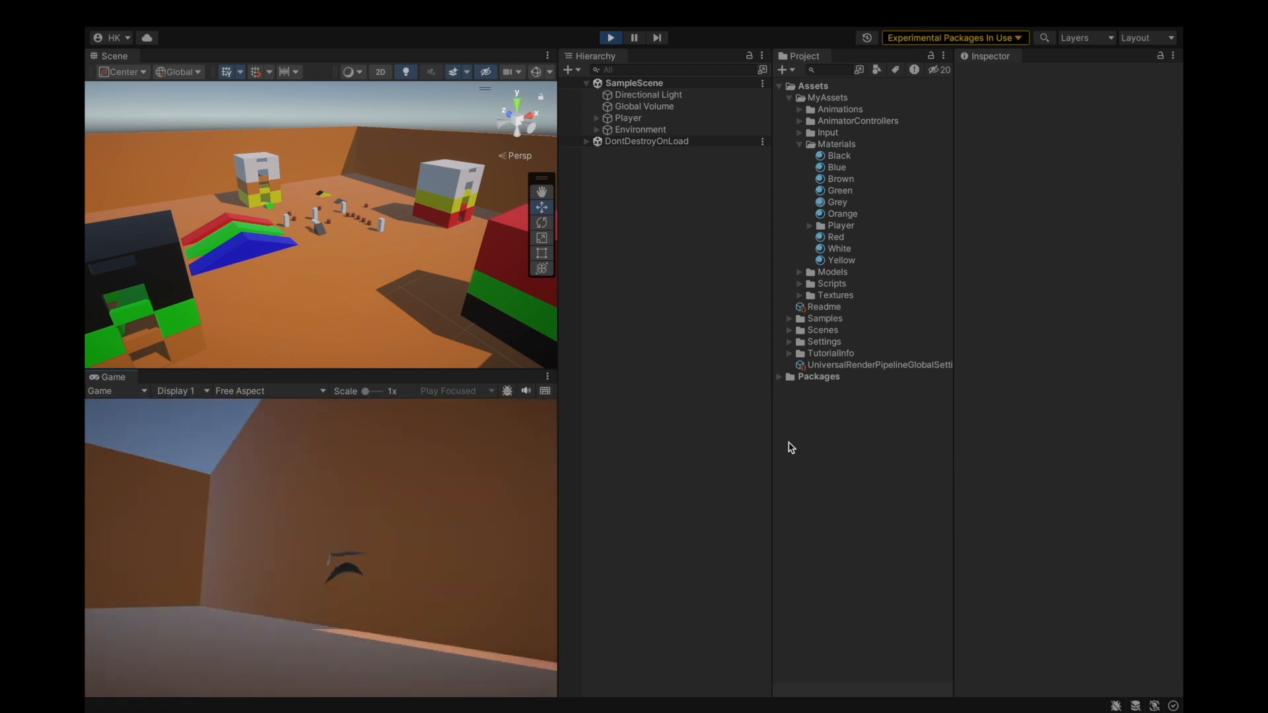
pyautogui.press('w')
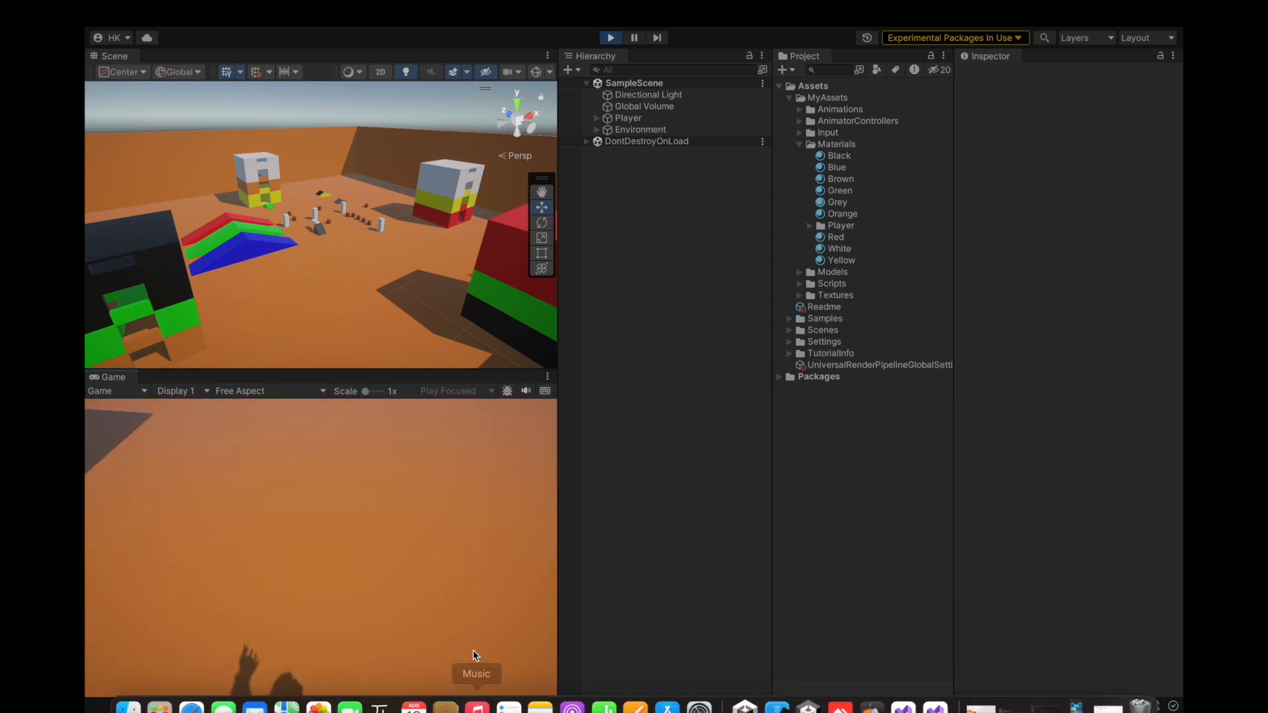
# Walk the player across the ground into the white, yellow building to test it, and stop play mode.
pyautogui.press('w')
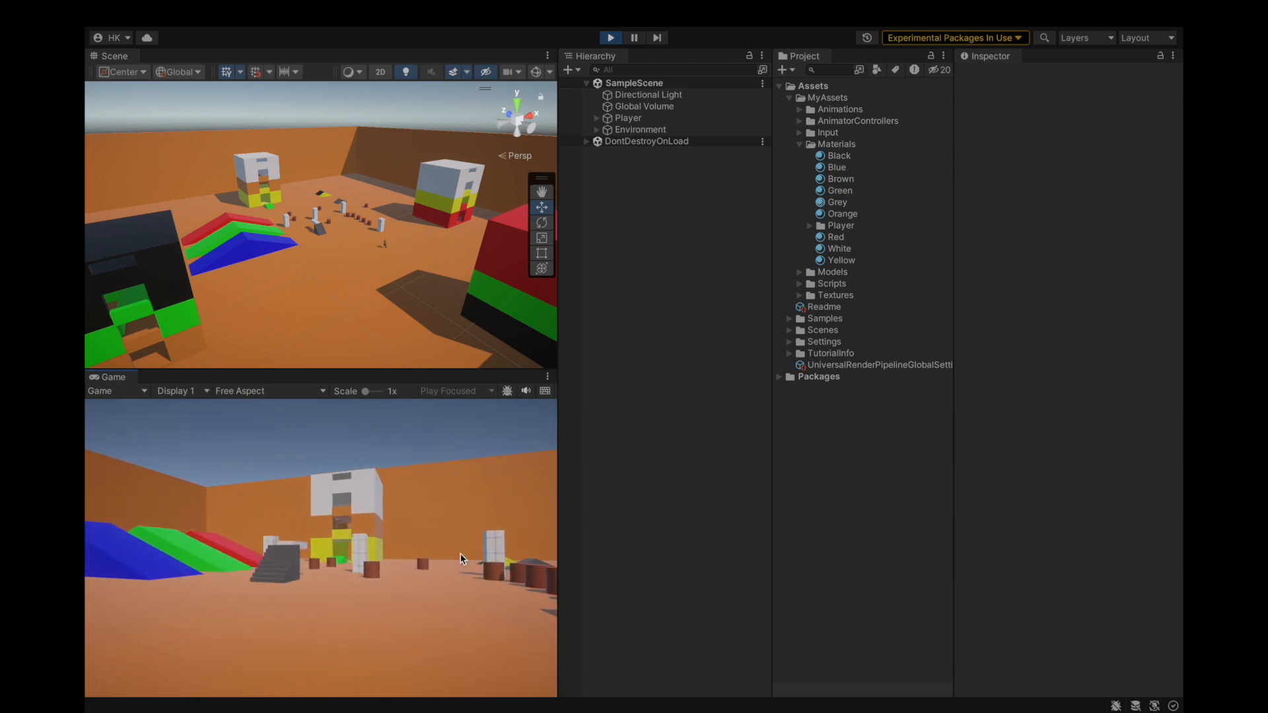
pyautogui.press('w')
pyautogui.press('w')
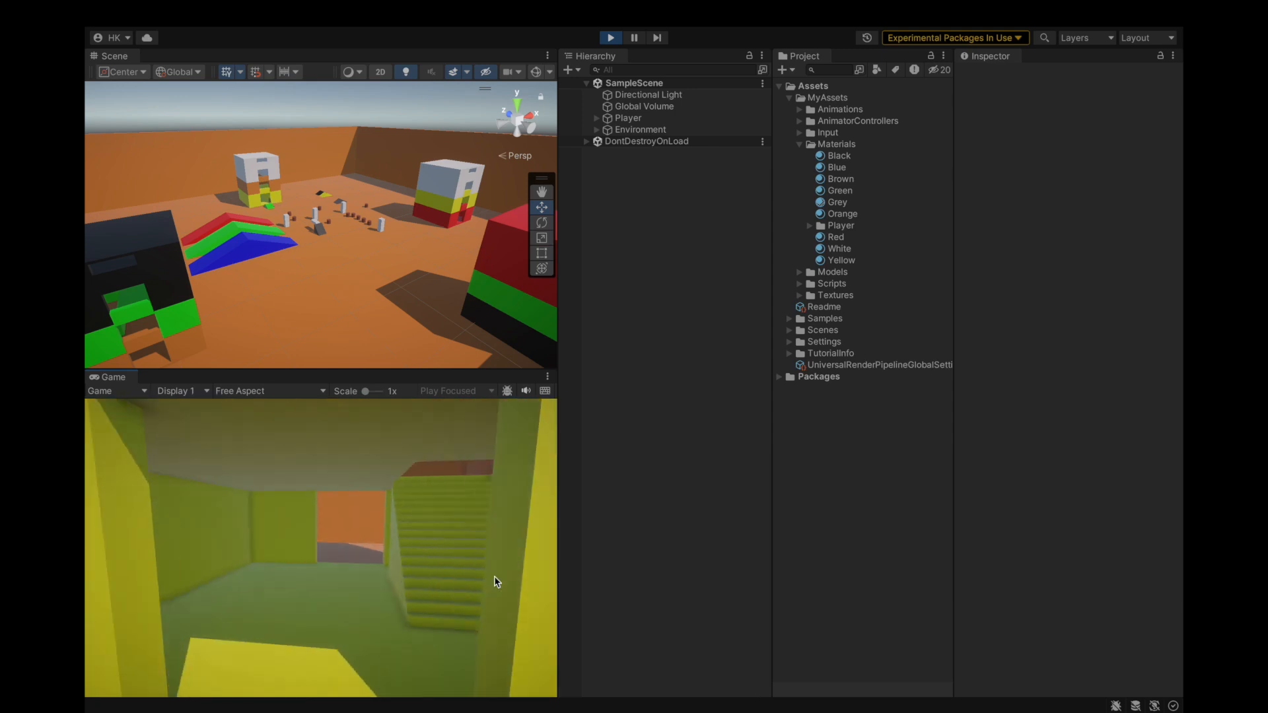
pyautogui.press('w')
pyautogui.press('s')
pyautogui.click(611, 38)
# Try to change the parent material of the Grey material variant.
pyautogui.scroll(-3, 330, 264)
pyautogui.keyDown('alt'); pyautogui.moveTo(317, 261); pyautogui.dragTo(439, 304); pyautogui.keyUp('alt')
pyautogui.scroll(4, 277, 222)
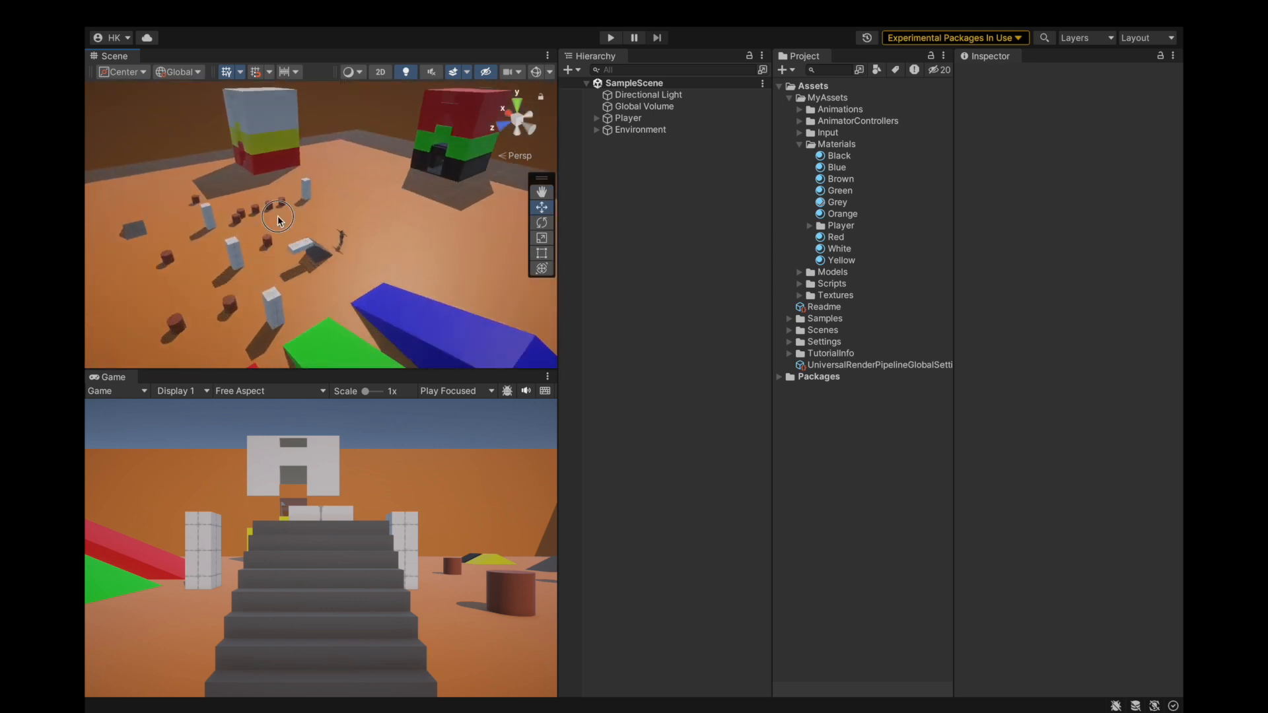
pyautogui.keyDown('alt'); pyautogui.moveTo(277, 221); pyautogui.dragTo(436, 194); pyautogui.keyUp('alt')
pyautogui.click(823, 205)
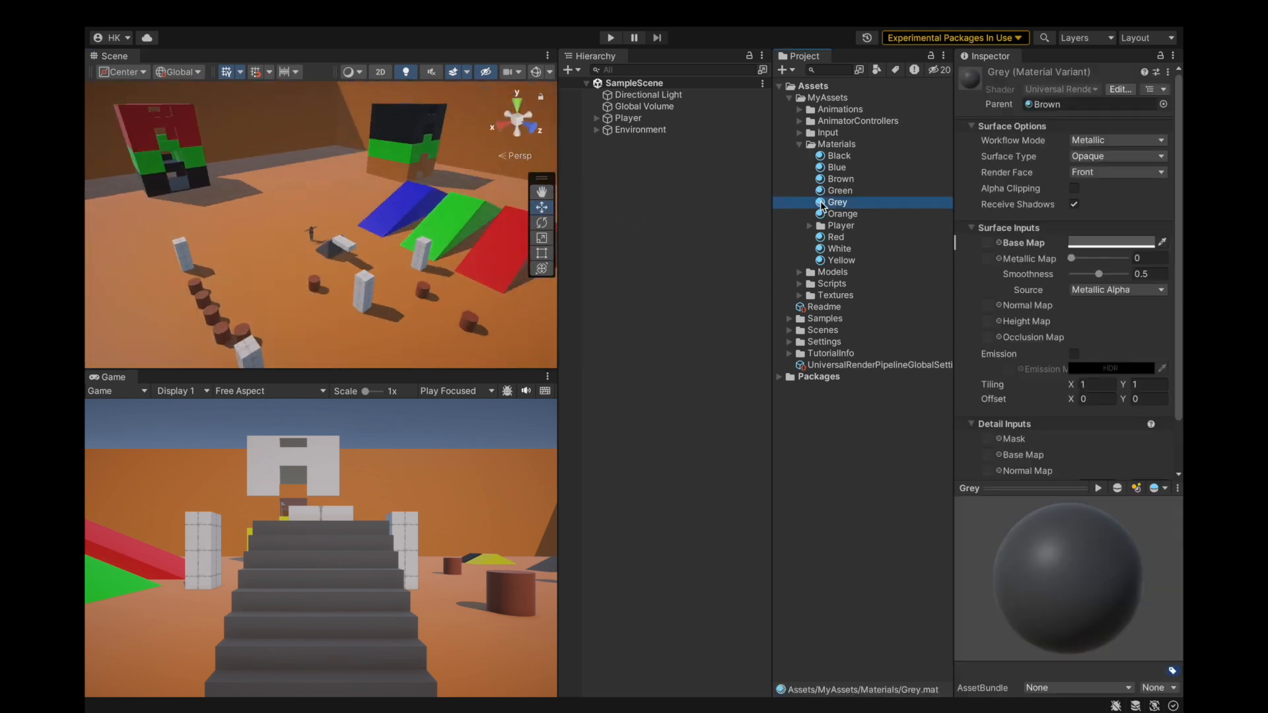
pyautogui.click(1163, 105)
pyautogui.doubleClick(390, 174)
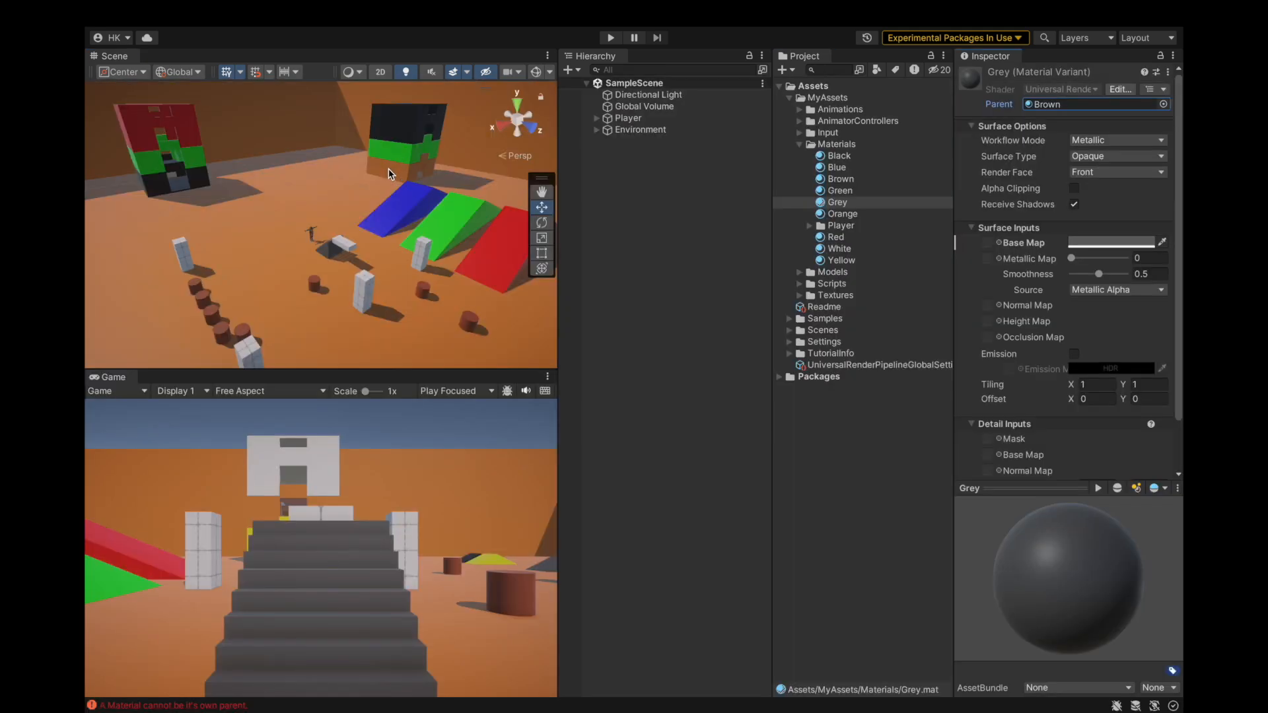
# Delete the Grey material variant and replace it with a duplicate of Orange named Grey, setting its base colour to grey with R 100 and G 100.
pyautogui.click(876, 260)
pyautogui.press('Return')
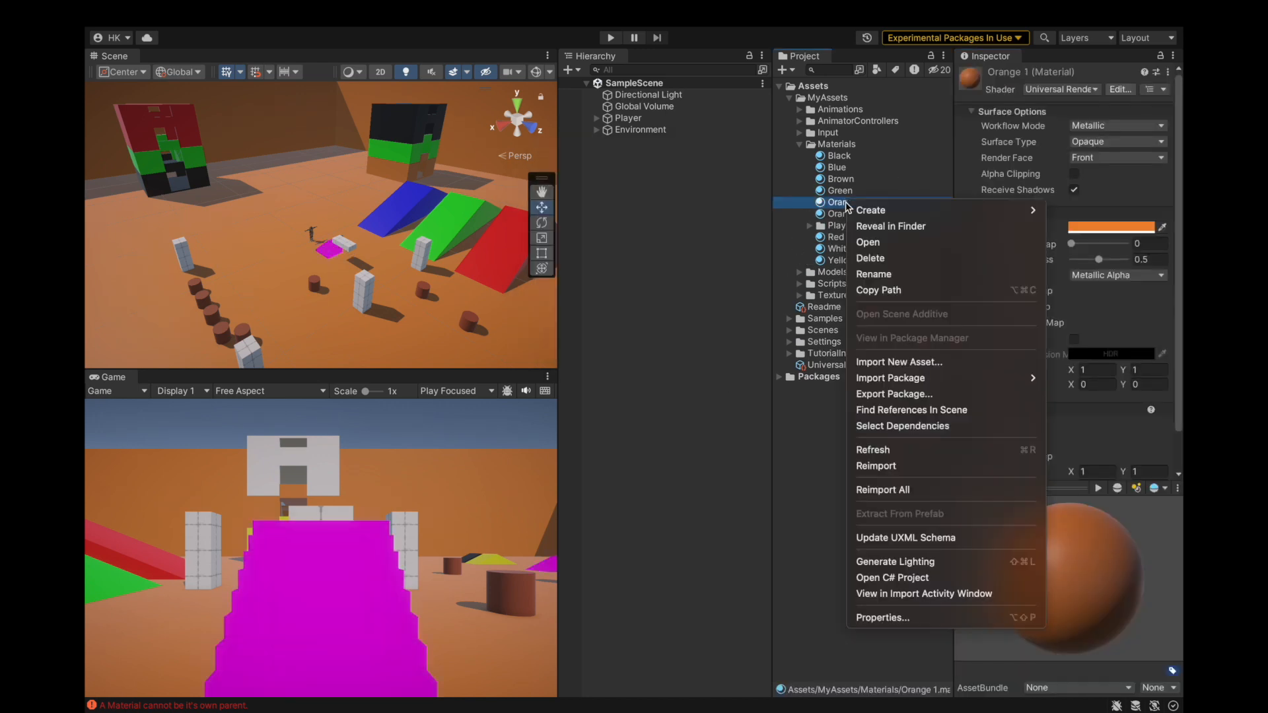
pyautogui.click(1083, 228)
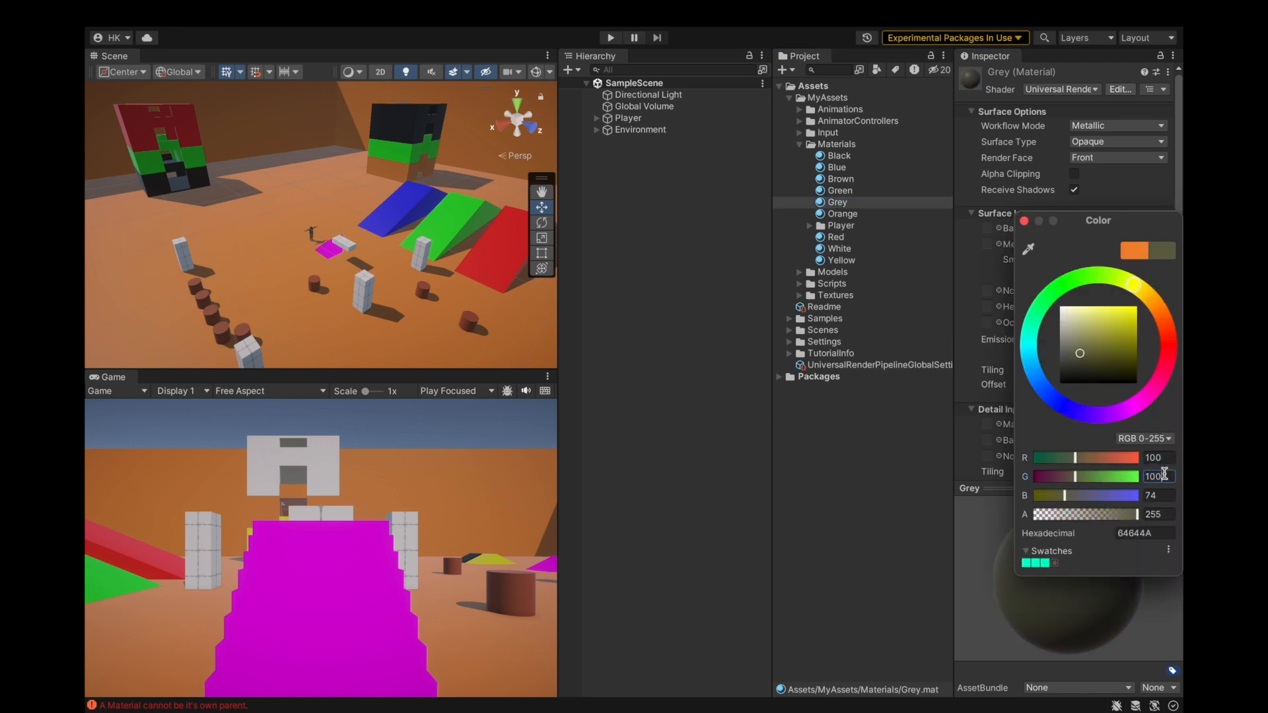
pyautogui.click(1023, 221)
# Apply the new Grey material to the stairs and to the small magenta slope beside the barrels.
pyautogui.moveTo(825, 202); pyautogui.dragTo(330, 248)
pyautogui.keyDown('alt'); pyautogui.moveTo(314, 298); pyautogui.dragTo(739, 295); pyautogui.keyUp('alt')
pyautogui.moveTo(740, 295); pyautogui.dragTo(798, 223, button='right')
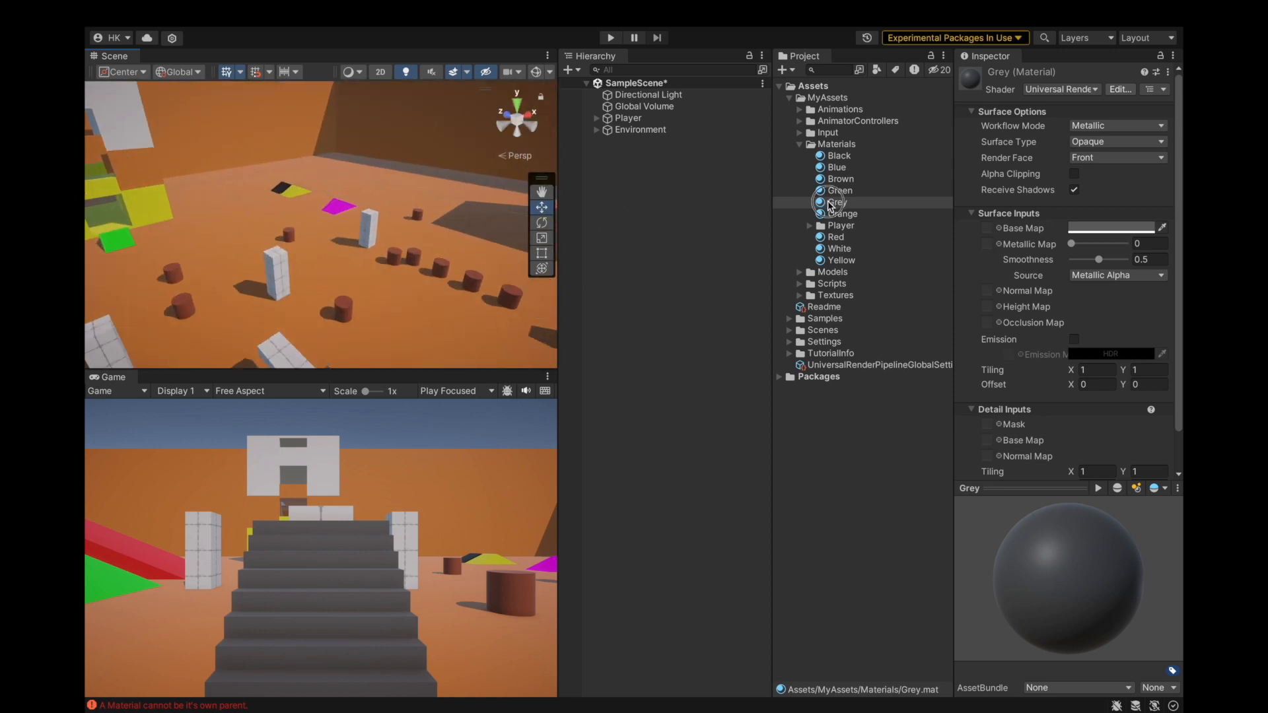
pyautogui.moveTo(338, 237); pyautogui.dragTo(338, 237)
# Select the stairs and examine their ProBuilder shape, Mesh Renderer material and Mesh Collider settings.
pyautogui.keyDown('alt'); pyautogui.moveTo(338, 236); pyautogui.dragTo(720, 238); pyautogui.keyUp('alt')
pyautogui.scroll(5, 320, 303)
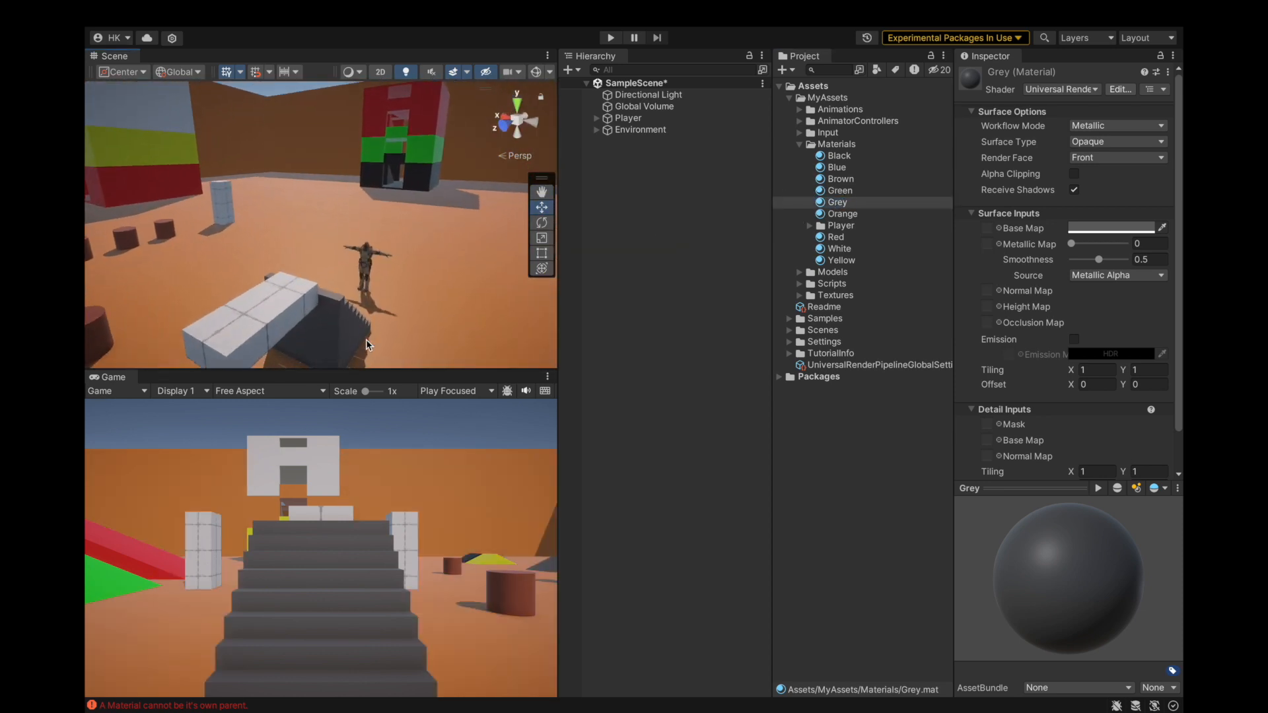
pyautogui.click(350, 336)
pyautogui.click(481, 507)
pyautogui.click(477, 476)
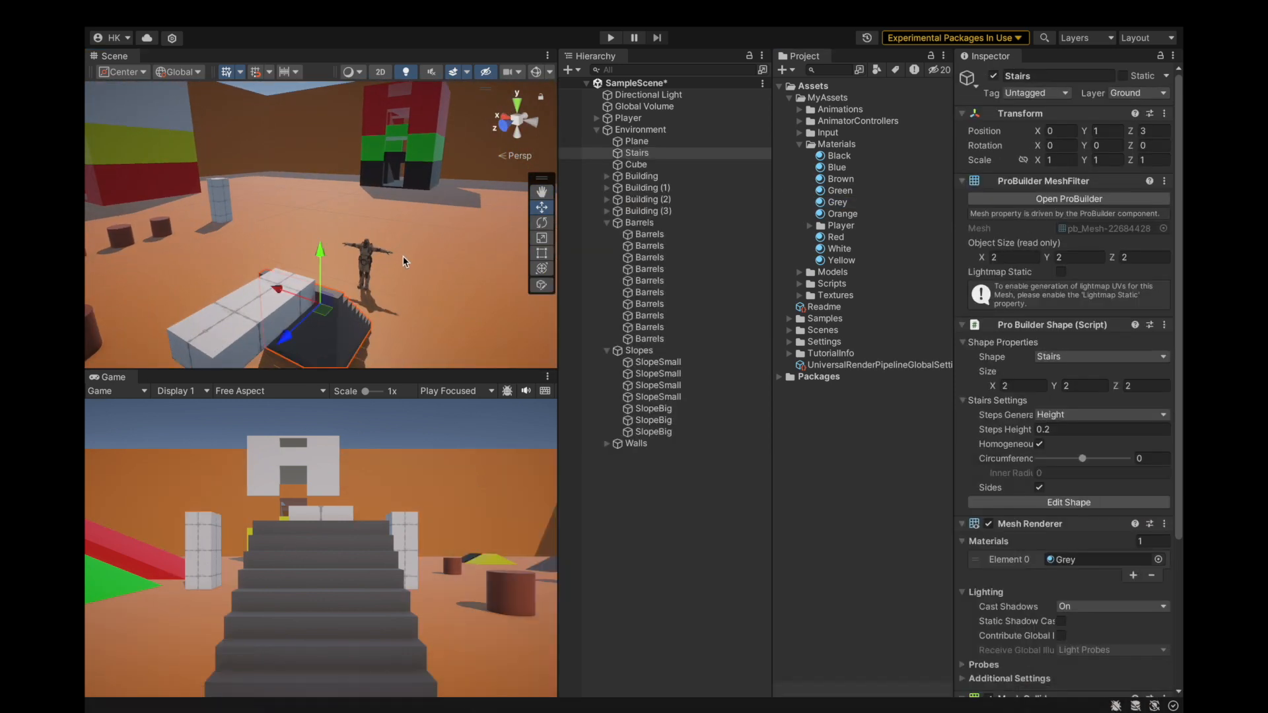
pyautogui.scroll(-5, 1096, 475)
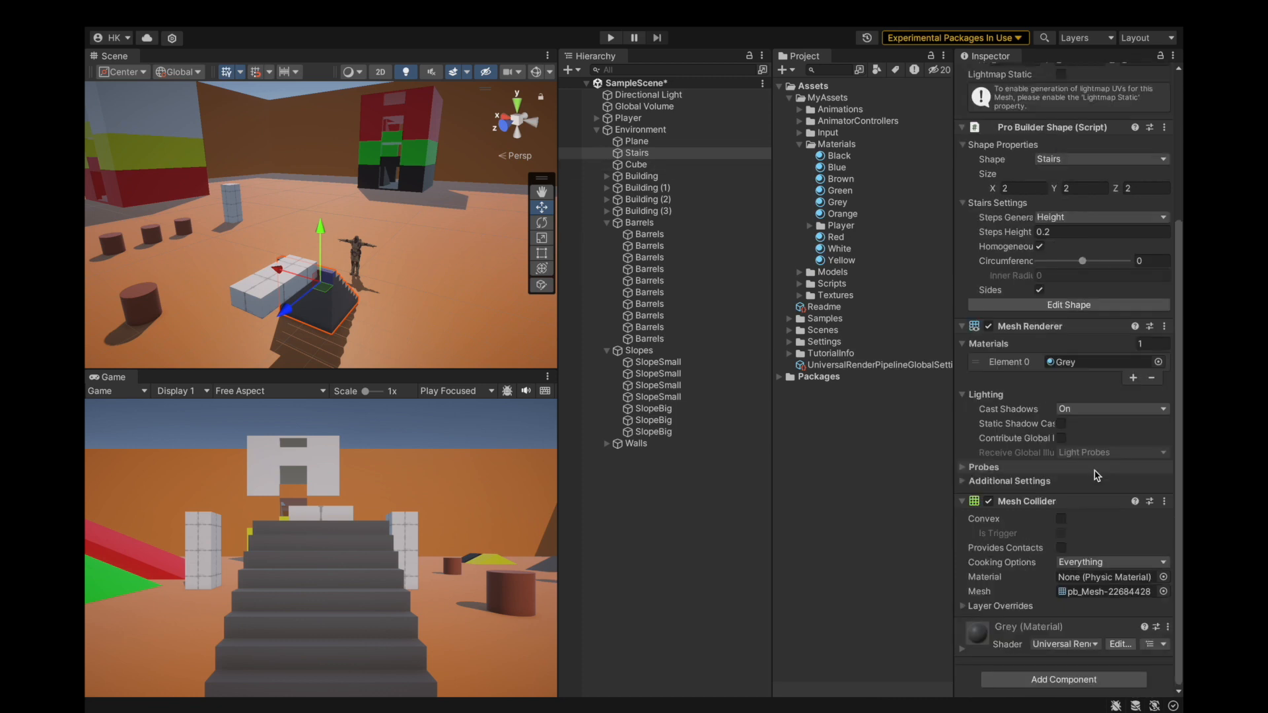
# Collapse the Environment group in the hierarchy and save the project.
pyautogui.click(600, 149)
pyautogui.click(176, 12)
pyautogui.click(200, 198)
# Apply the White material to the untextured wall pillars and the Black material to the block behind the stairs.
pyautogui.keyDown('alt'); pyautogui.moveTo(218, 290); pyautogui.dragTo(291, 263); pyautogui.keyUp('alt')
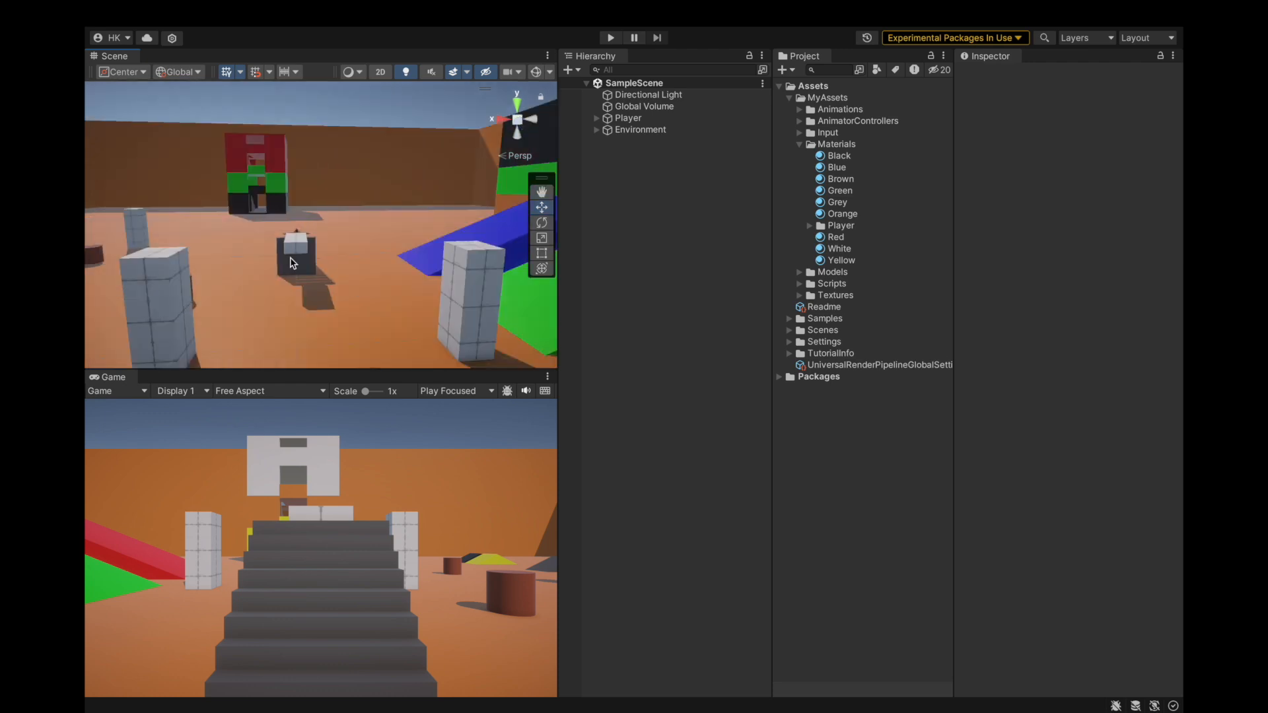
pyautogui.scroll(-3, 291, 263)
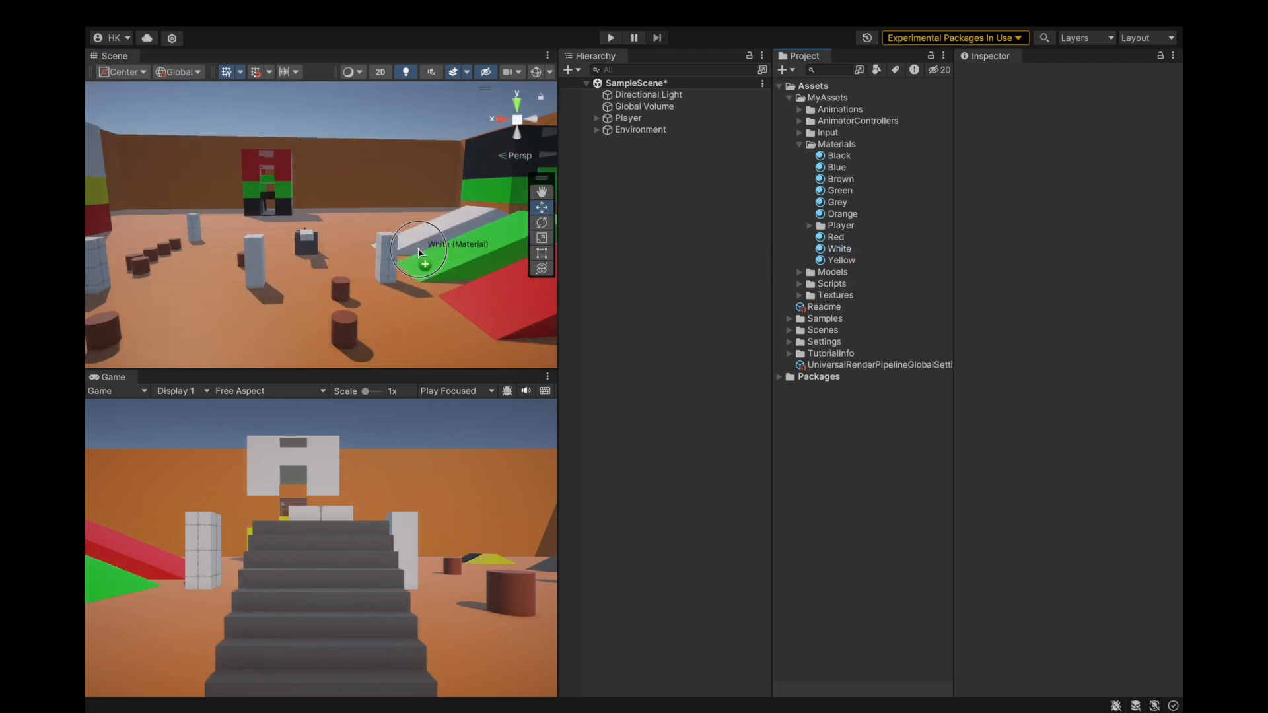
pyautogui.moveTo(419, 253); pyautogui.dragTo(389, 258)
pyautogui.scroll(-3, 445, 323)
pyautogui.scroll(4, 444, 323)
pyautogui.moveTo(444, 323); pyautogui.dragTo(712, 255, button='middle')
pyautogui.moveTo(849, 253); pyautogui.dragTo(234, 221)
pyautogui.keyDown('alt'); pyautogui.moveTo(234, 221); pyautogui.dragTo(313, 216); pyautogui.keyUp('alt')
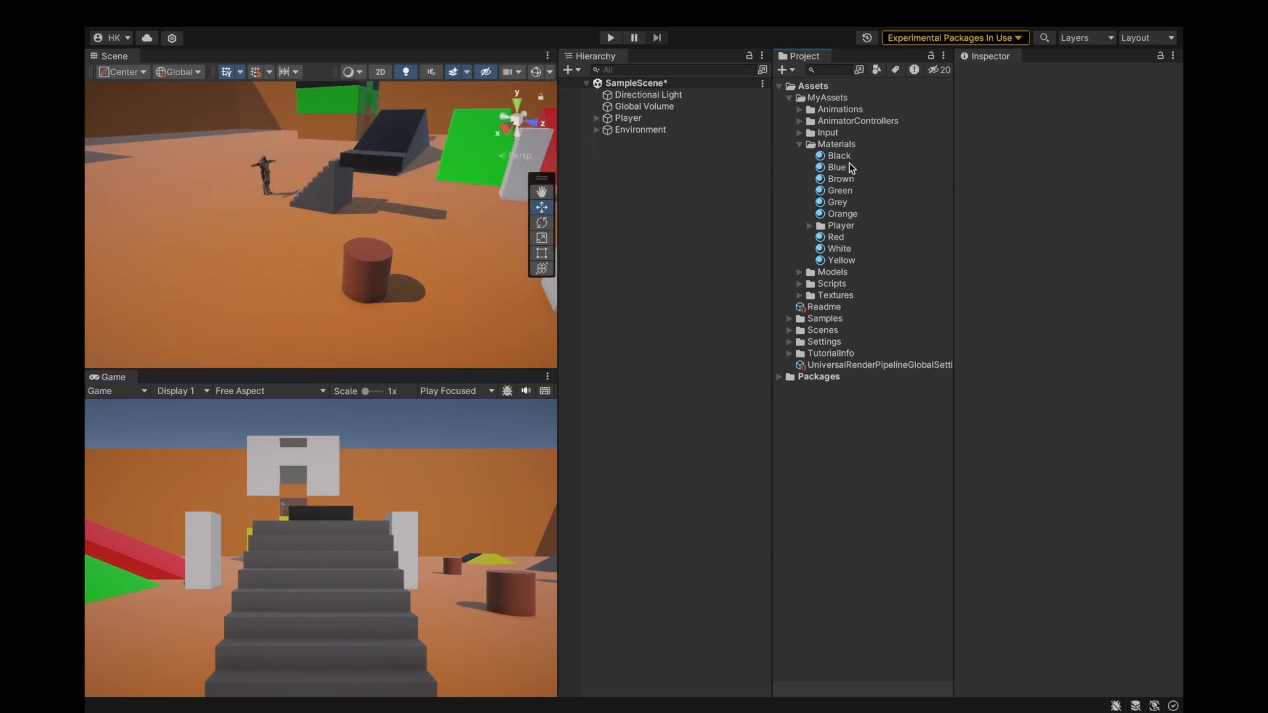
# Save the project.
pyautogui.click(174, 13)
pyautogui.click(199, 197)
pyautogui.keyDown('alt'); pyautogui.moveTo(199, 196); pyautogui.dragTo(324, 284); pyautogui.keyUp('alt')
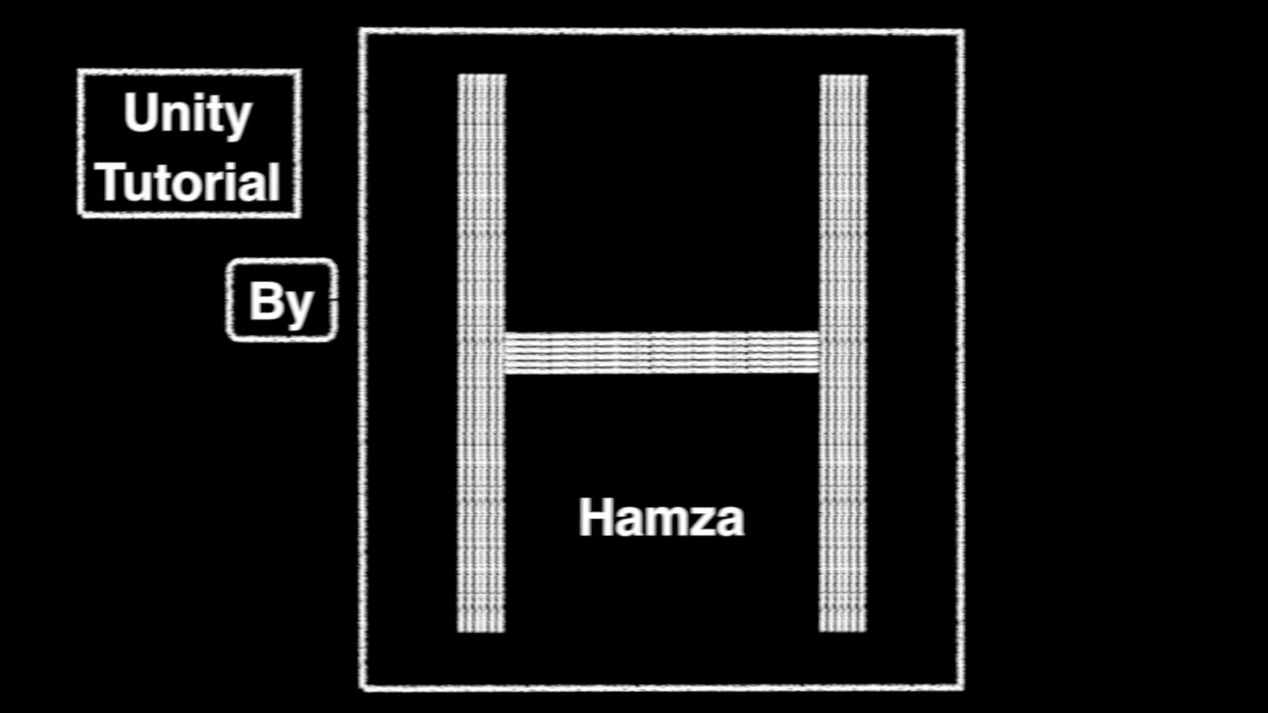